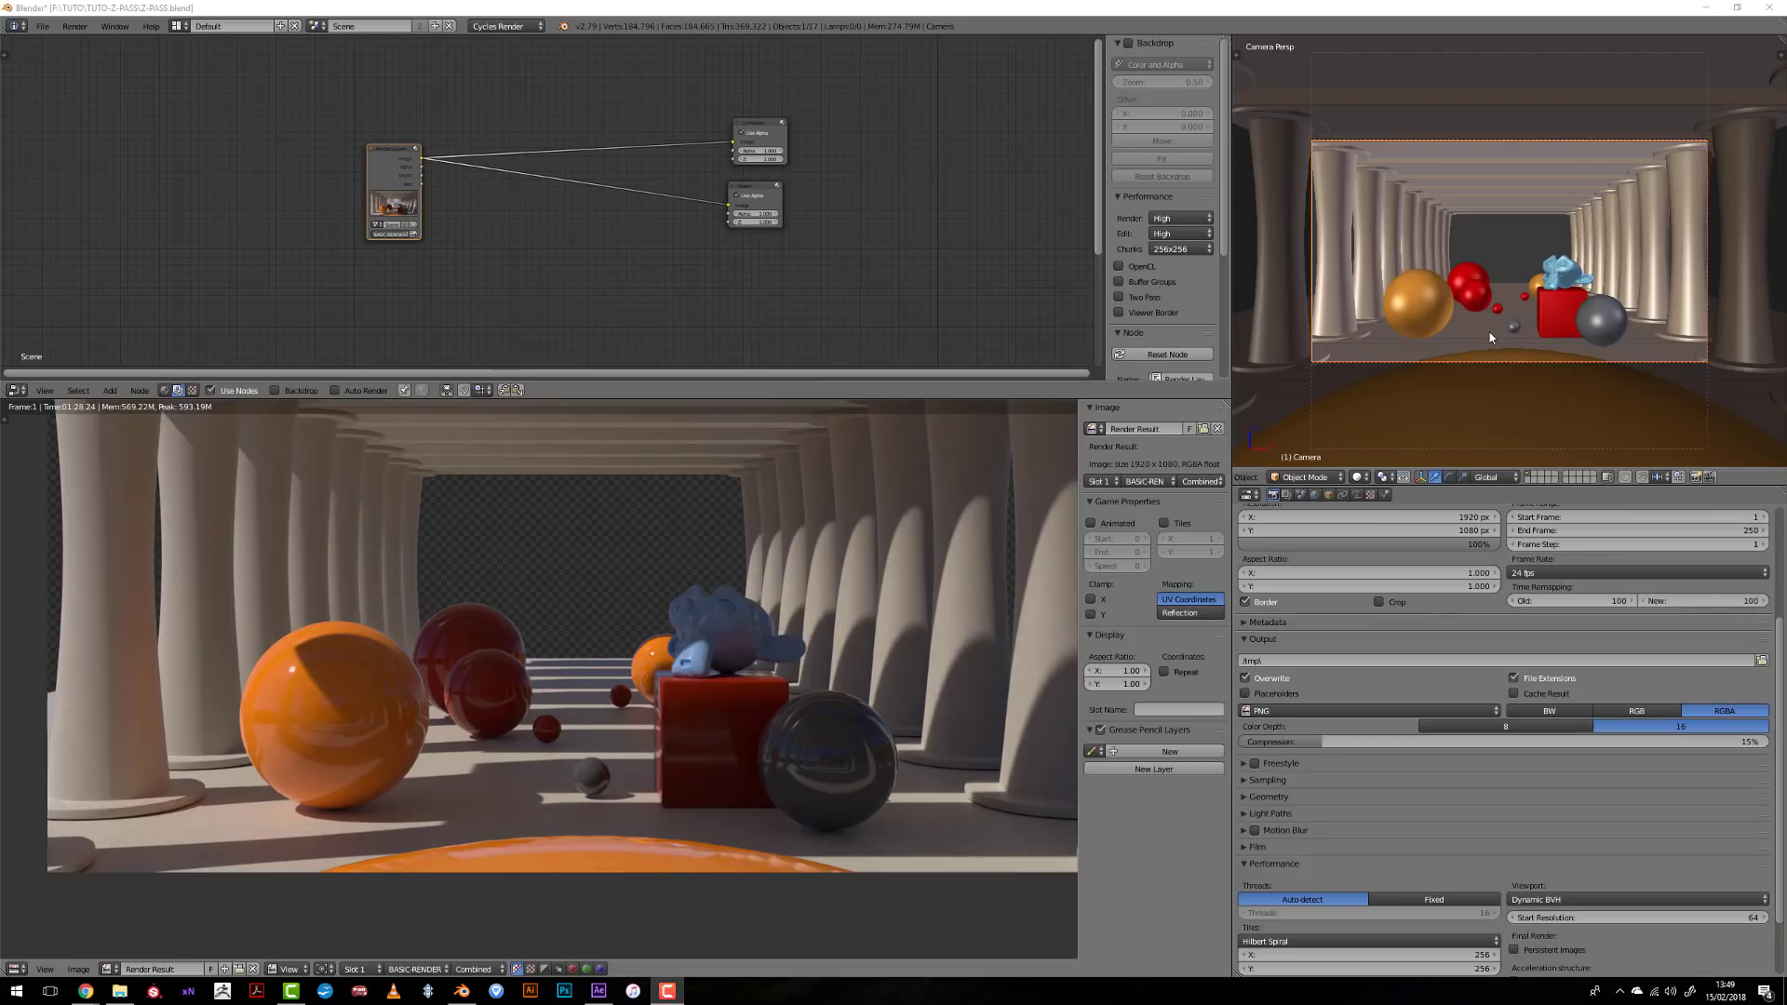
- Orbit around the colonnade with the 3D cursor on the red cube, then return to camera view
{"action": "scroll", "coordinate": [1490, 338], "scroll_direction": "down", "scroll_amount": 2}
{"action": "left_click", "coordinate": [1551, 314]}
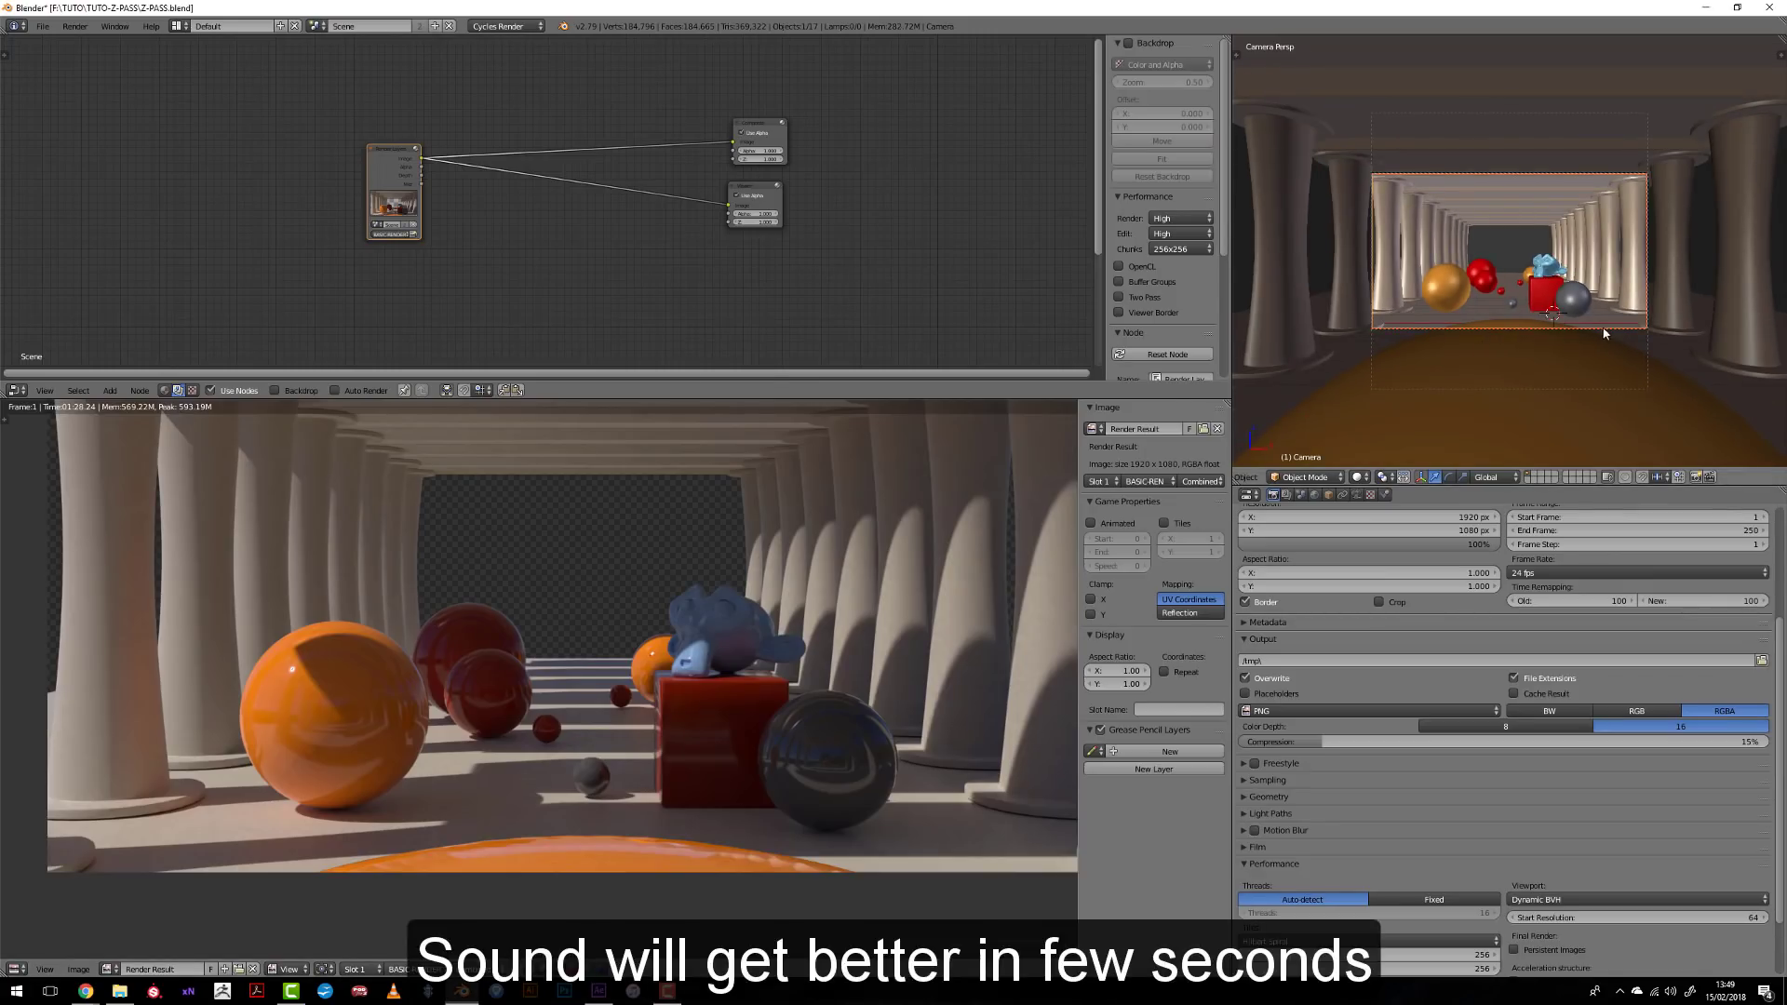
{"action": "middle_click_drag", "start_coordinate": [1601, 326], "coordinate": [1540, 402]}
{"action": "scroll", "coordinate": [1560, 356], "scroll_direction": "down", "scroll_amount": 5}
{"action": "middle_click_drag", "start_coordinate": [1573, 317], "coordinate": [1433, 315]}
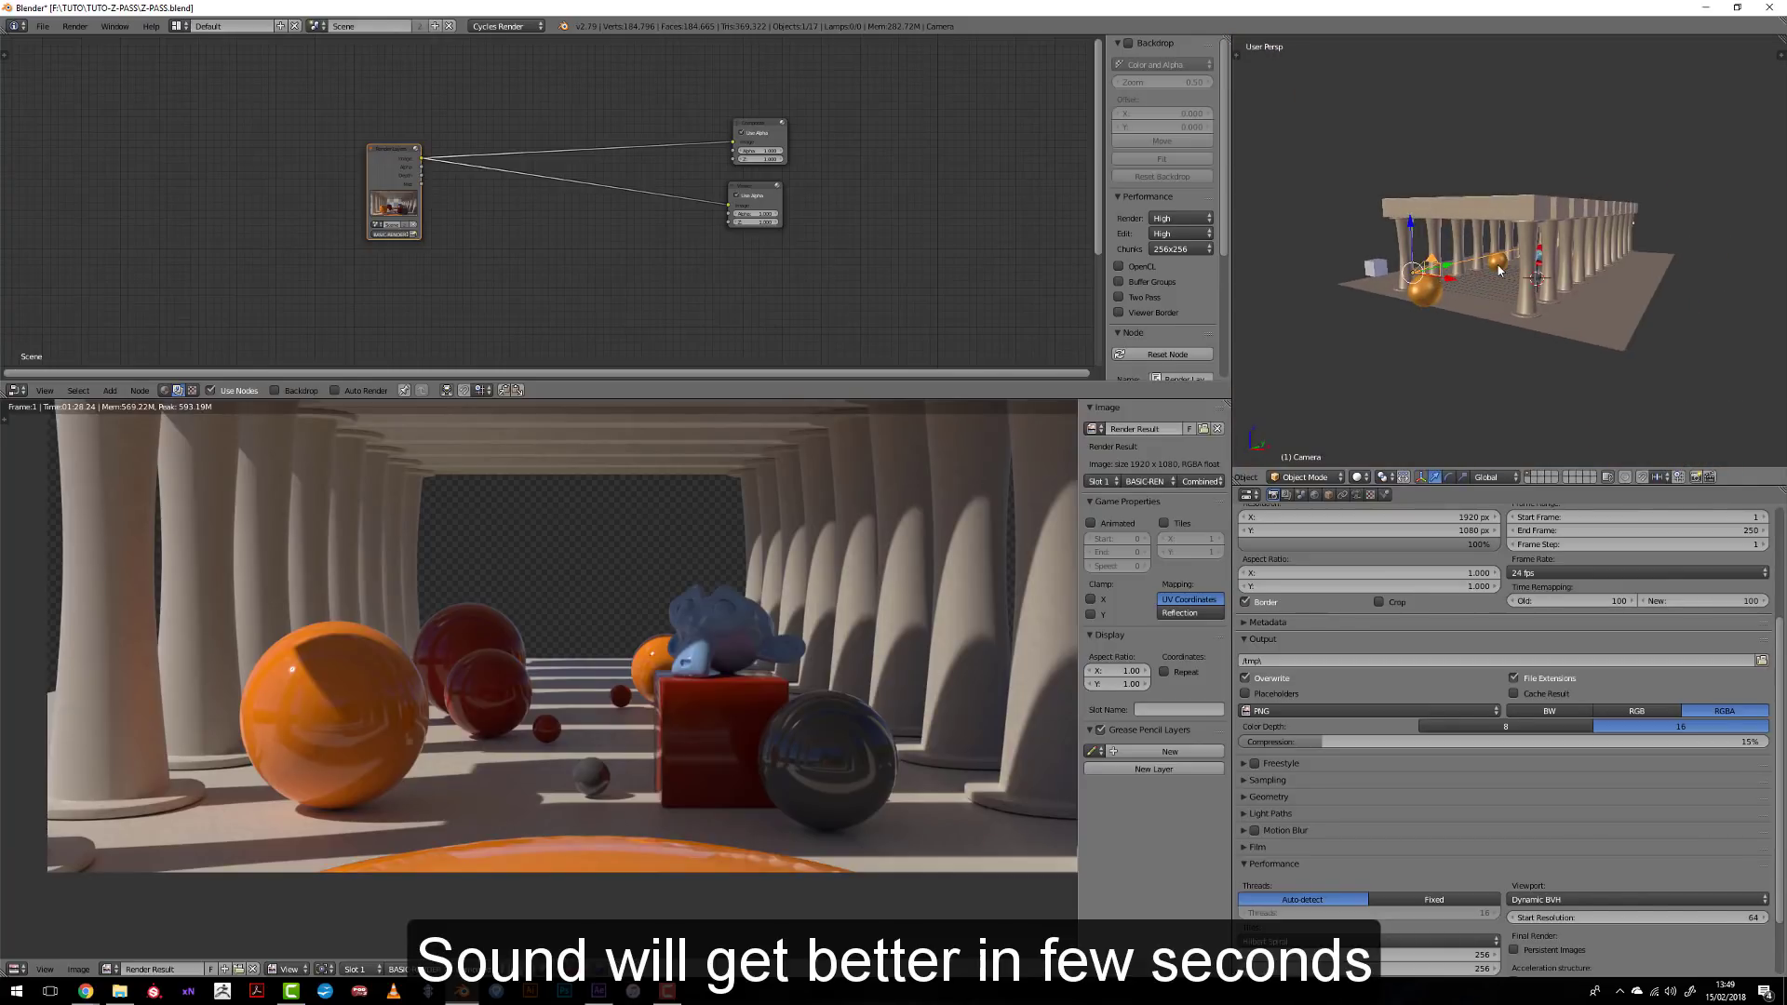
{"action": "key", "text": "KP_0"}
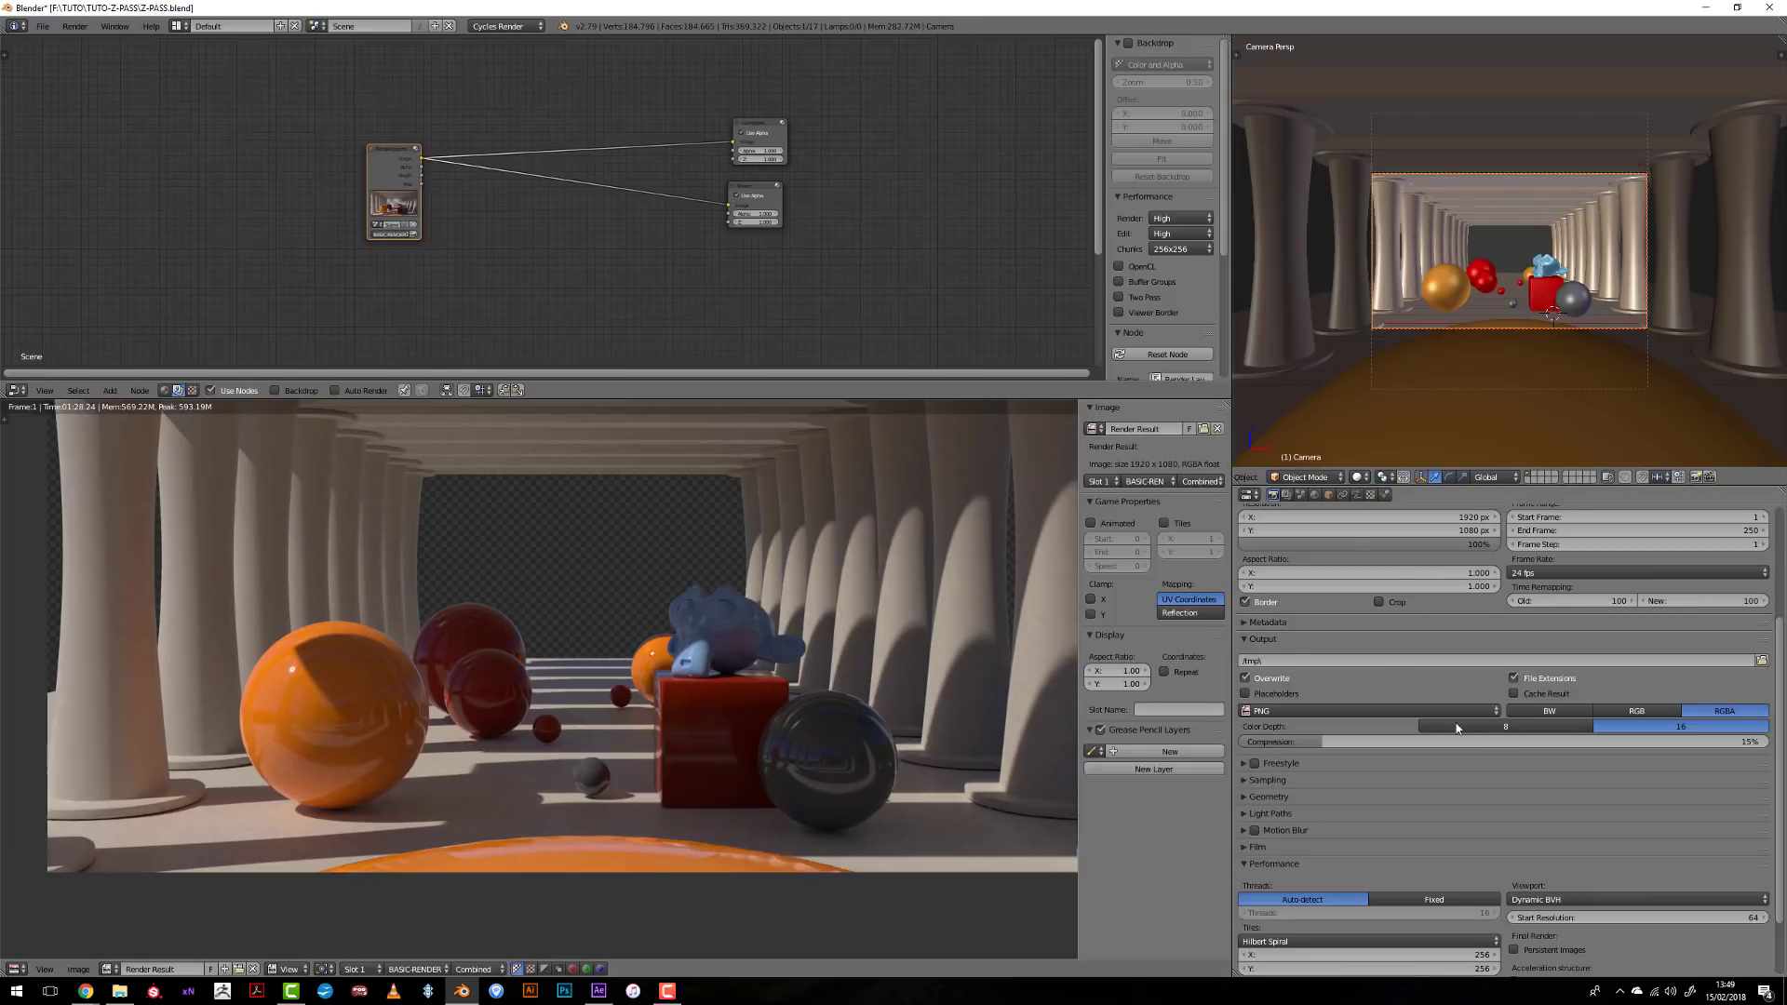
- Collapse the Output and Film render panels and switch to the render layer settings
{"action": "left_click", "coordinate": [1242, 846]}
{"action": "scroll", "coordinate": [1275, 838], "scroll_direction": "down", "scroll_amount": 3}
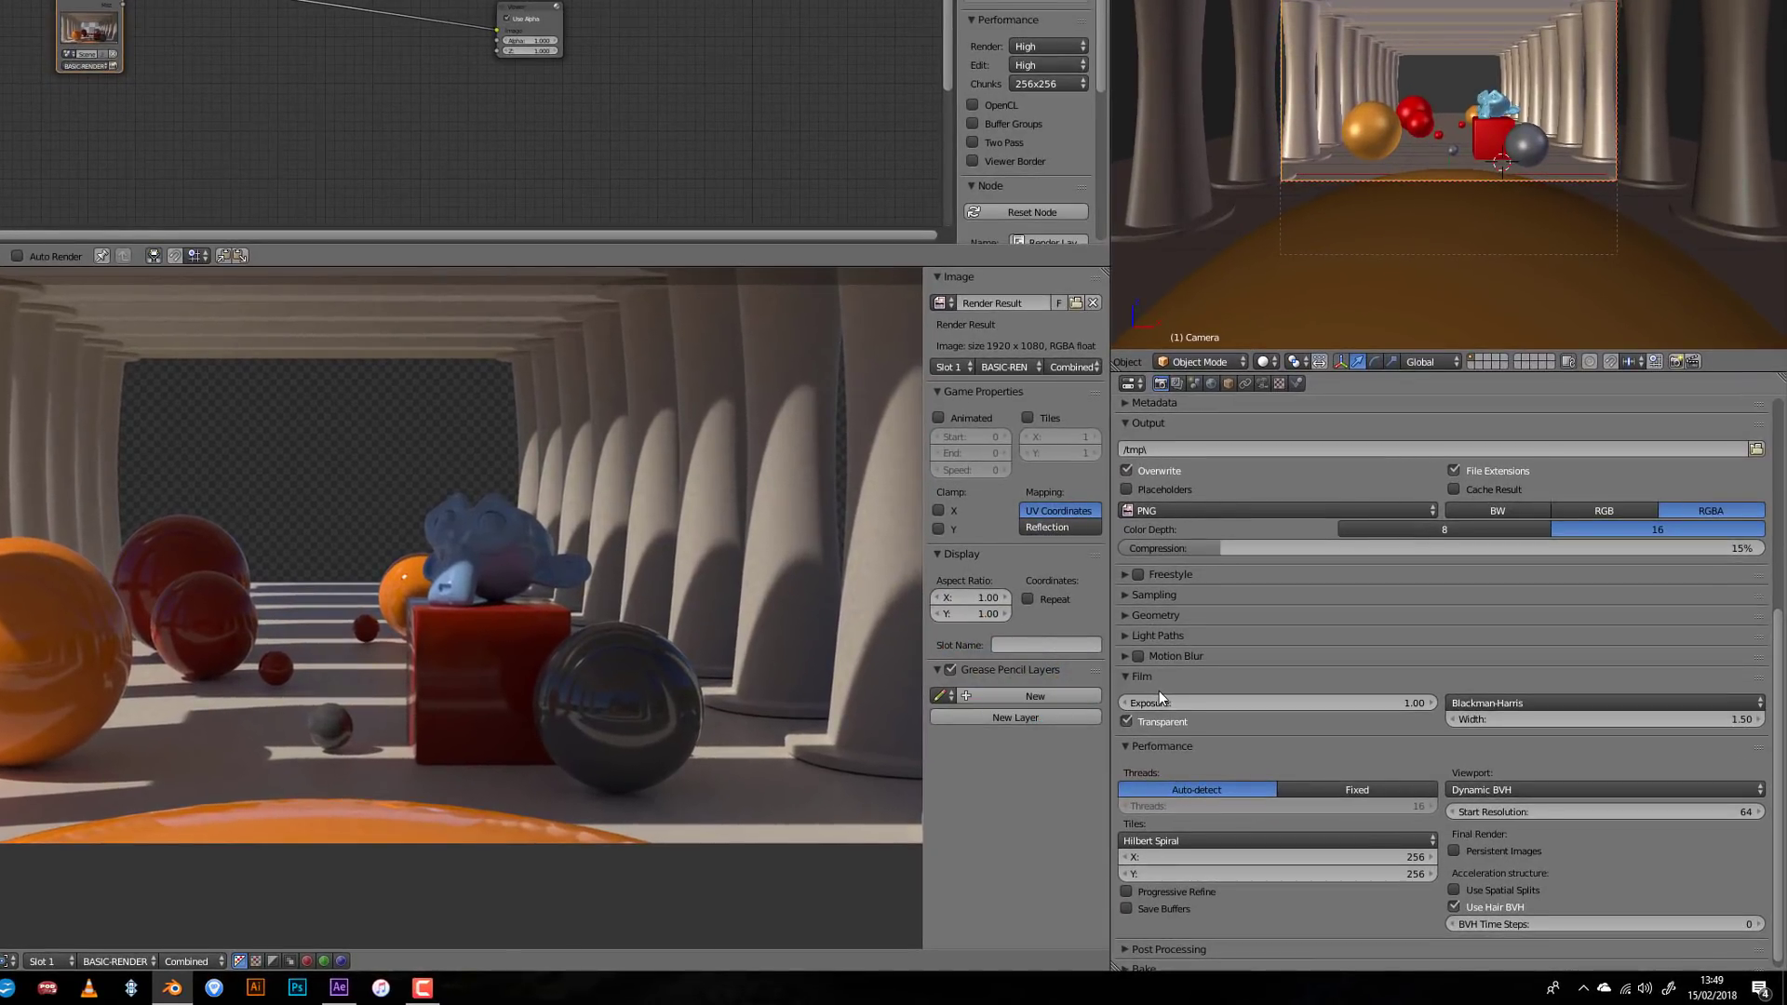
{"action": "scroll", "coordinate": [1179, 700], "scroll_direction": "up", "scroll_amount": 3}
{"action": "left_click", "coordinate": [1128, 558]}
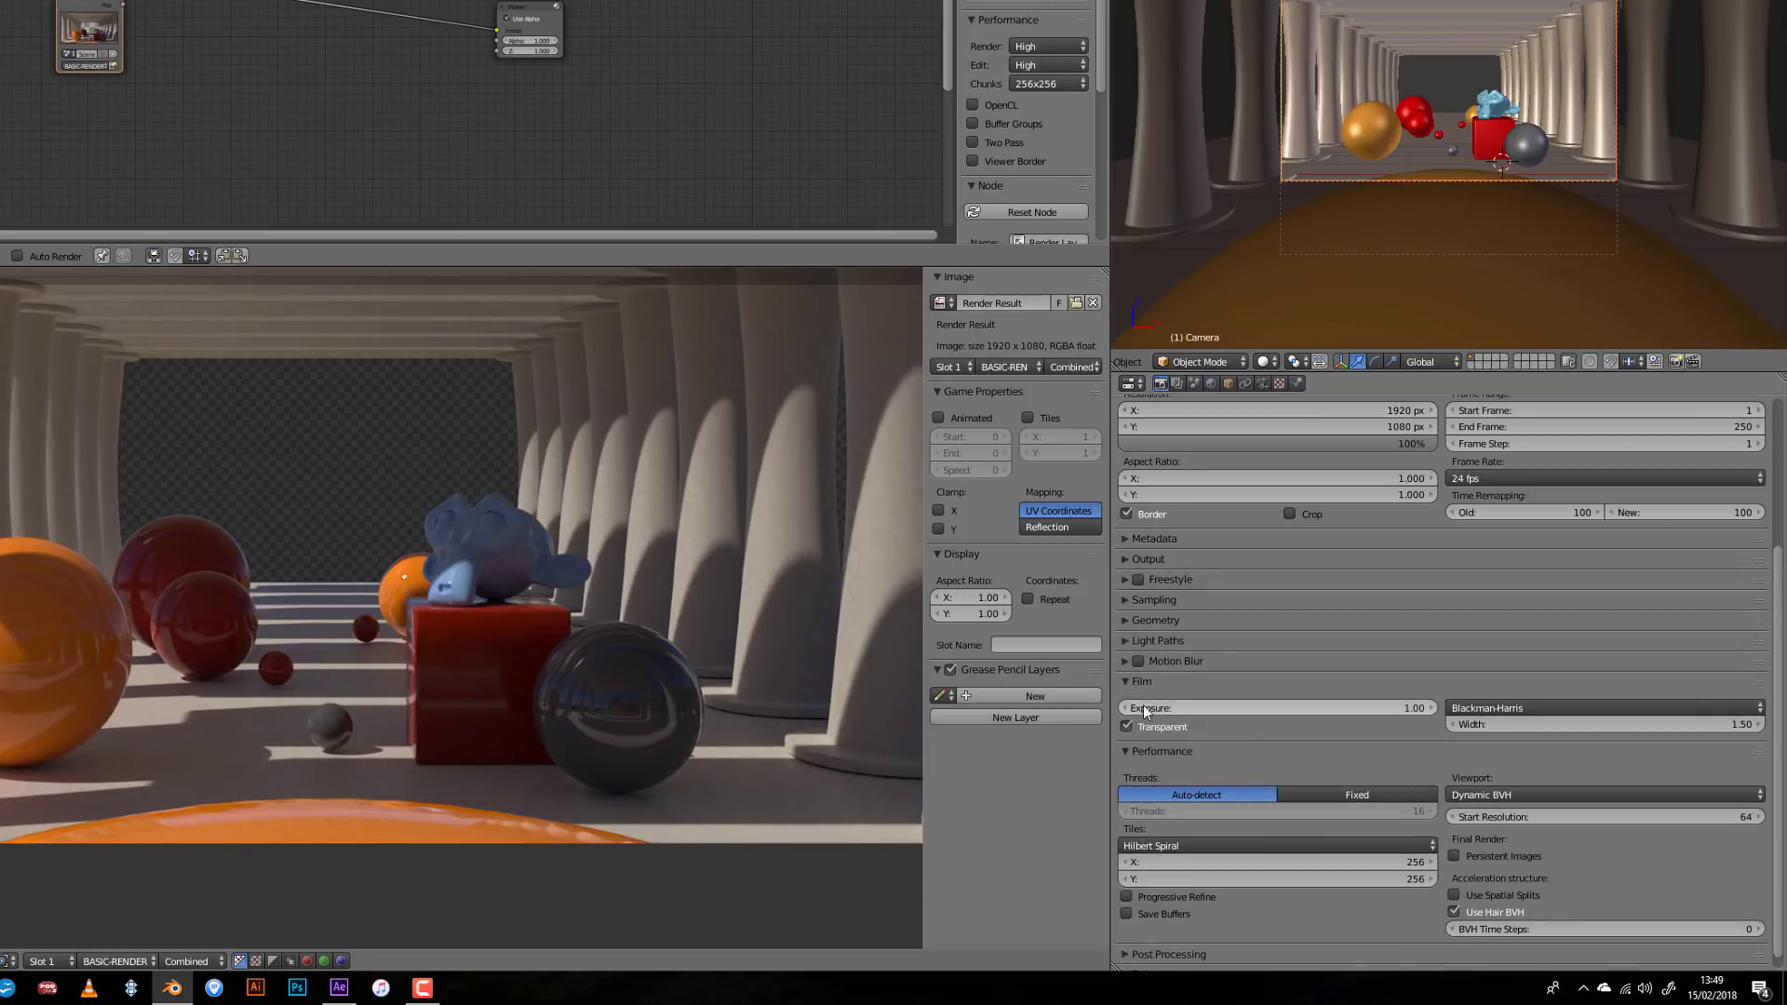
{"action": "left_click", "coordinate": [1126, 681]}
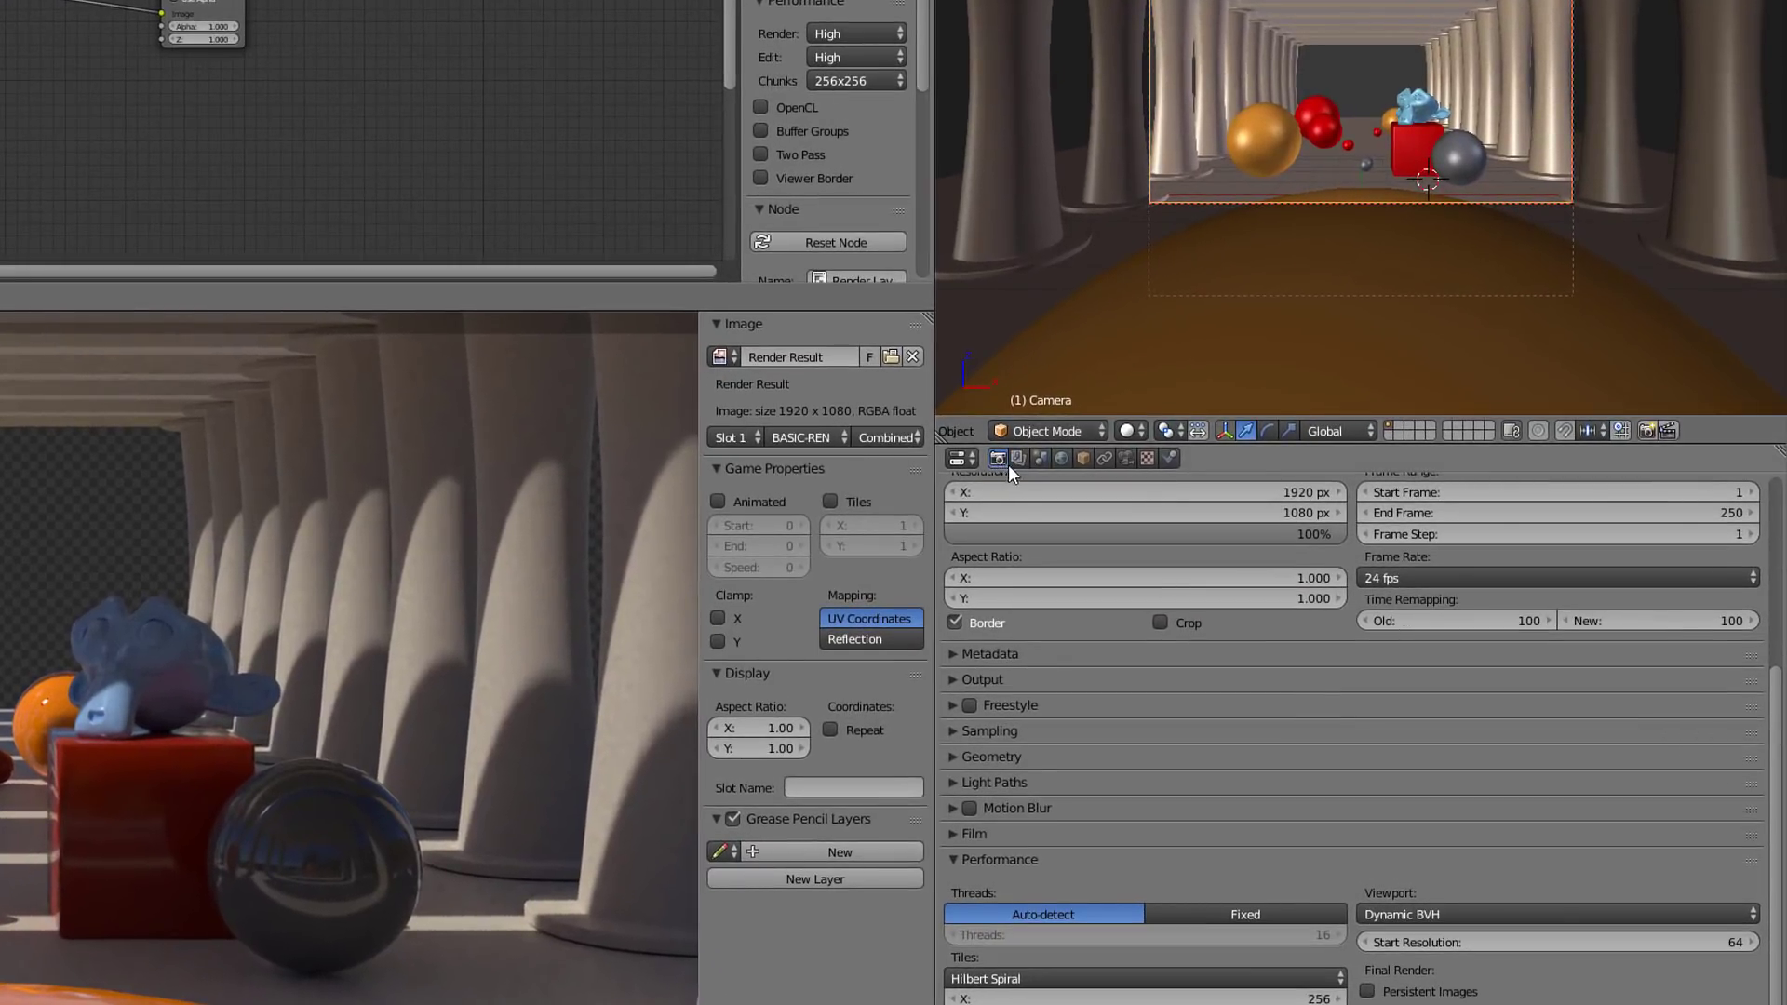
{"action": "left_click", "coordinate": [1177, 382]}
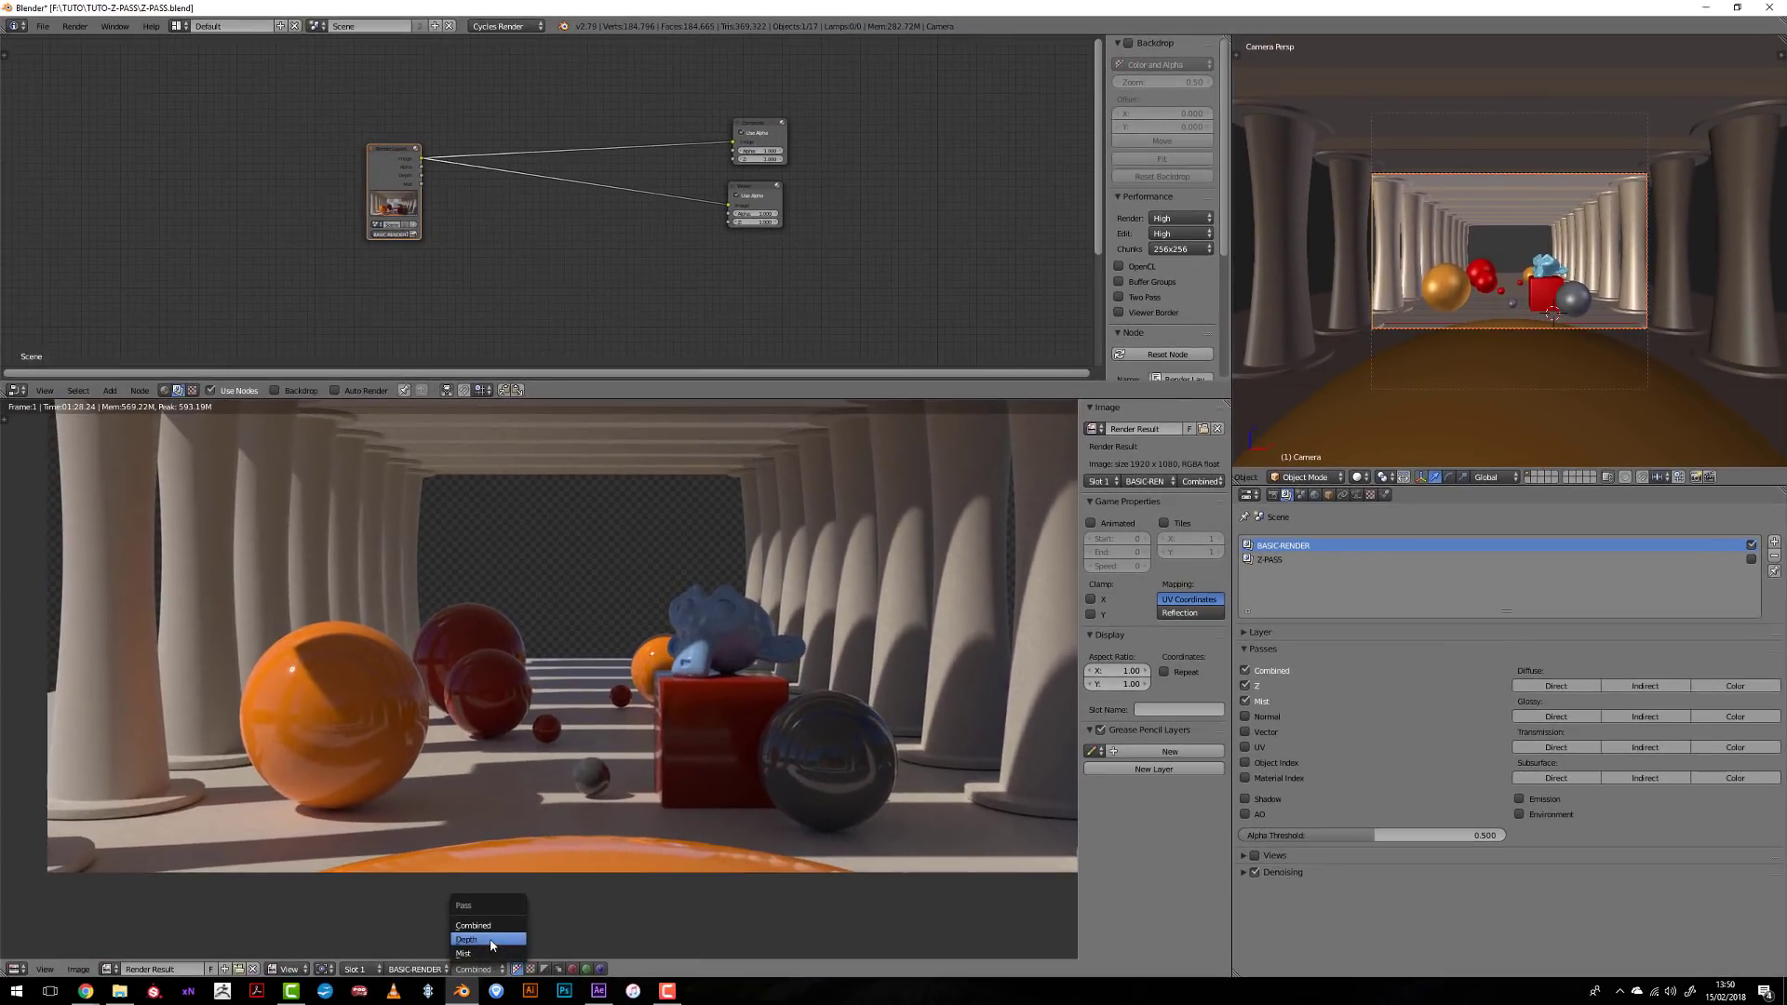
- Show the render's Depth pass as a grey Z-buffer image and zoom and pan it
{"action": "left_click", "coordinate": [494, 938]}
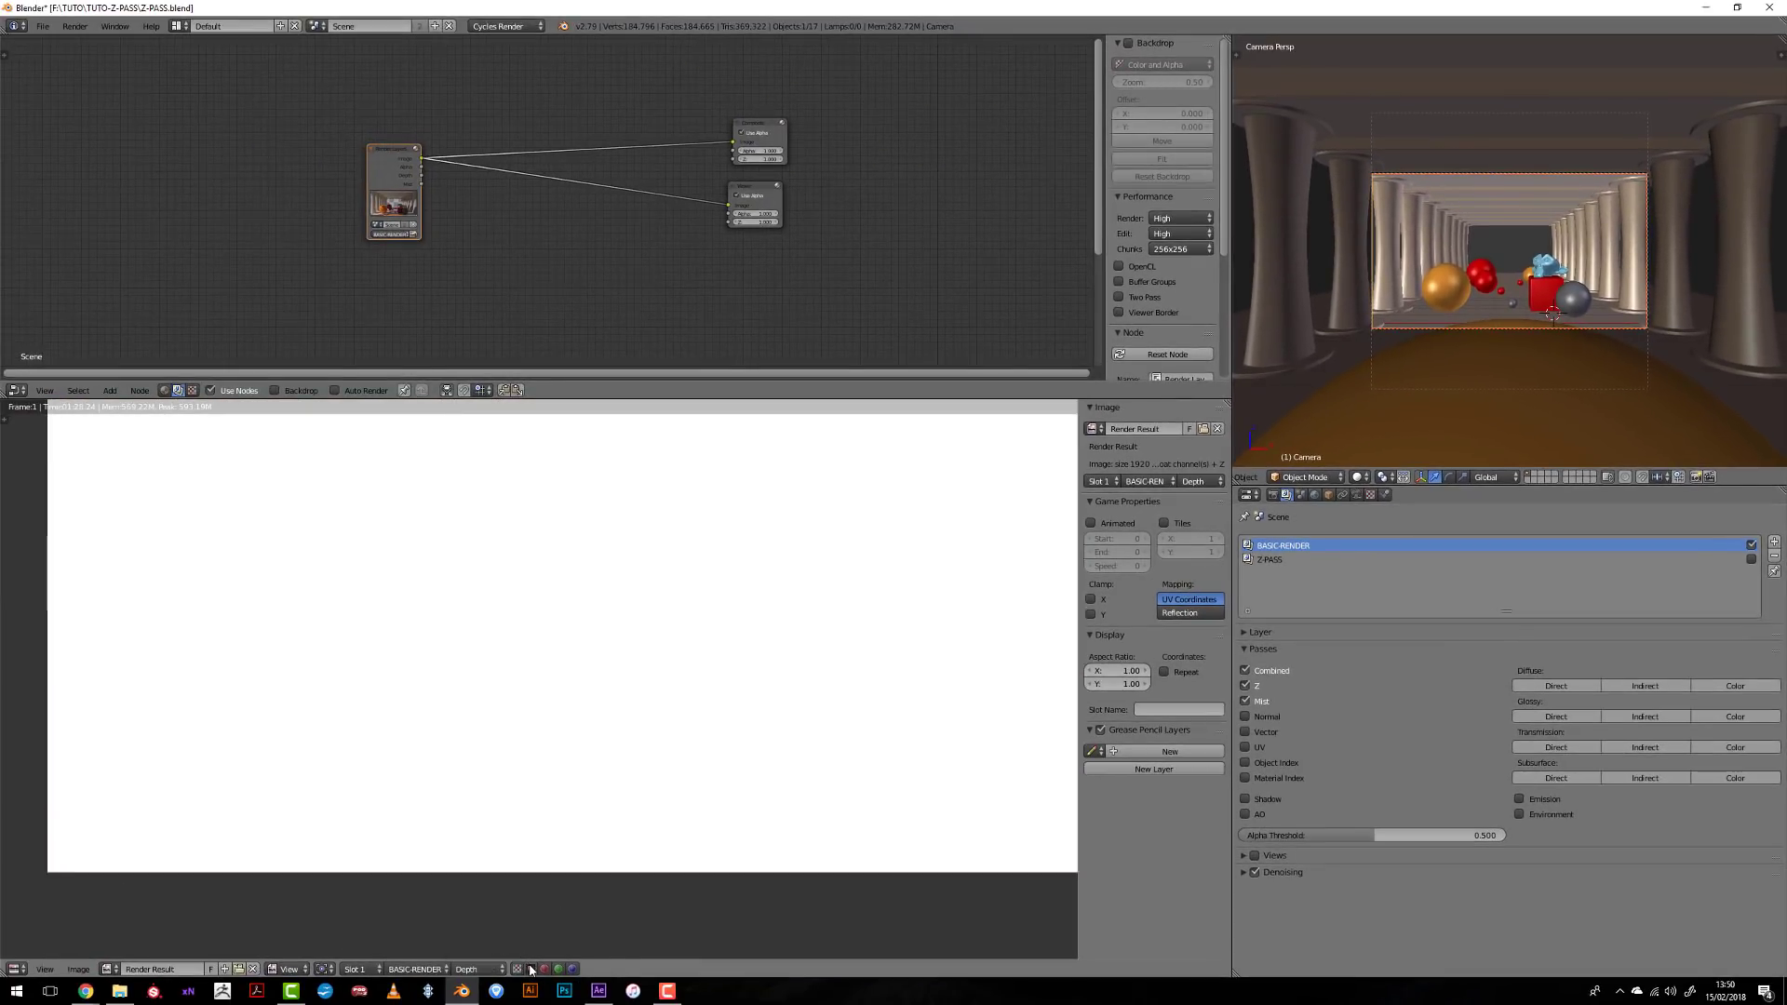
{"action": "left_click", "coordinate": [530, 969]}
{"action": "scroll", "coordinate": [600, 784], "scroll_direction": "up", "scroll_amount": 5}
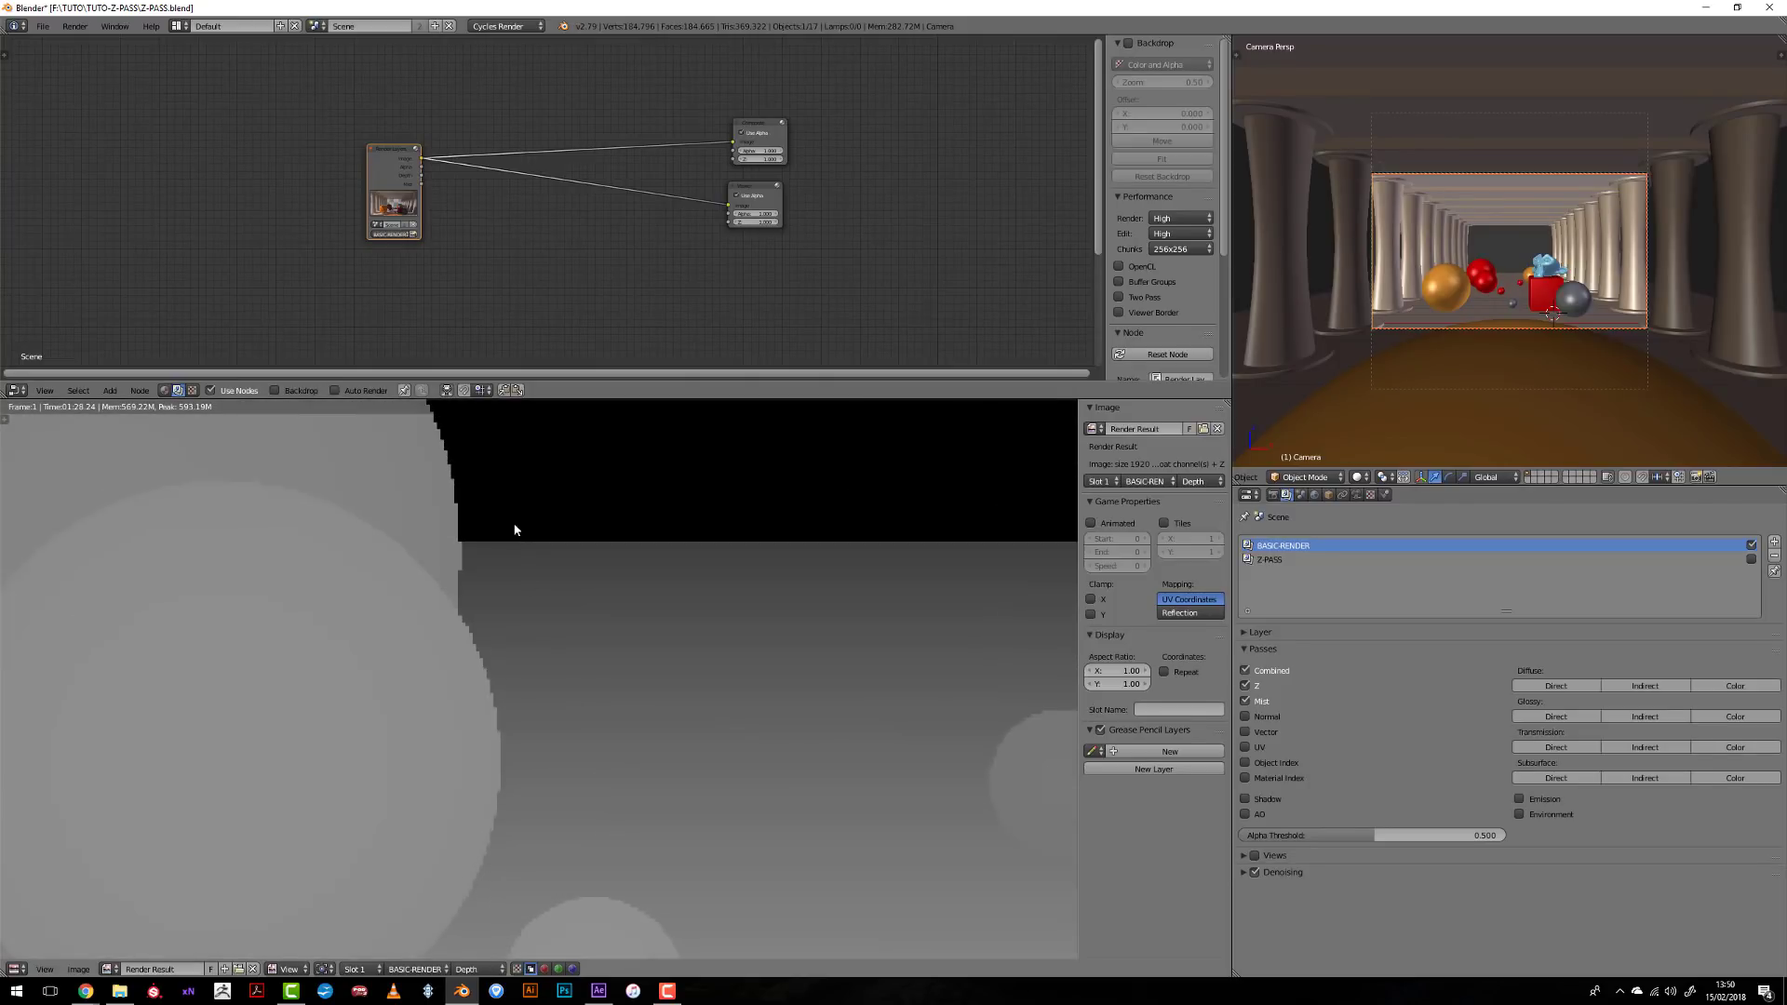
{"action": "scroll", "coordinate": [745, 765], "scroll_direction": "up", "scroll_amount": 2}
{"action": "scroll", "coordinate": [649, 702], "scroll_direction": "down", "scroll_amount": 3}
{"action": "scroll", "coordinate": [611, 680], "scroll_direction": "up", "scroll_amount": 2}
{"action": "scroll", "coordinate": [624, 611], "scroll_direction": "up", "scroll_amount": 1}
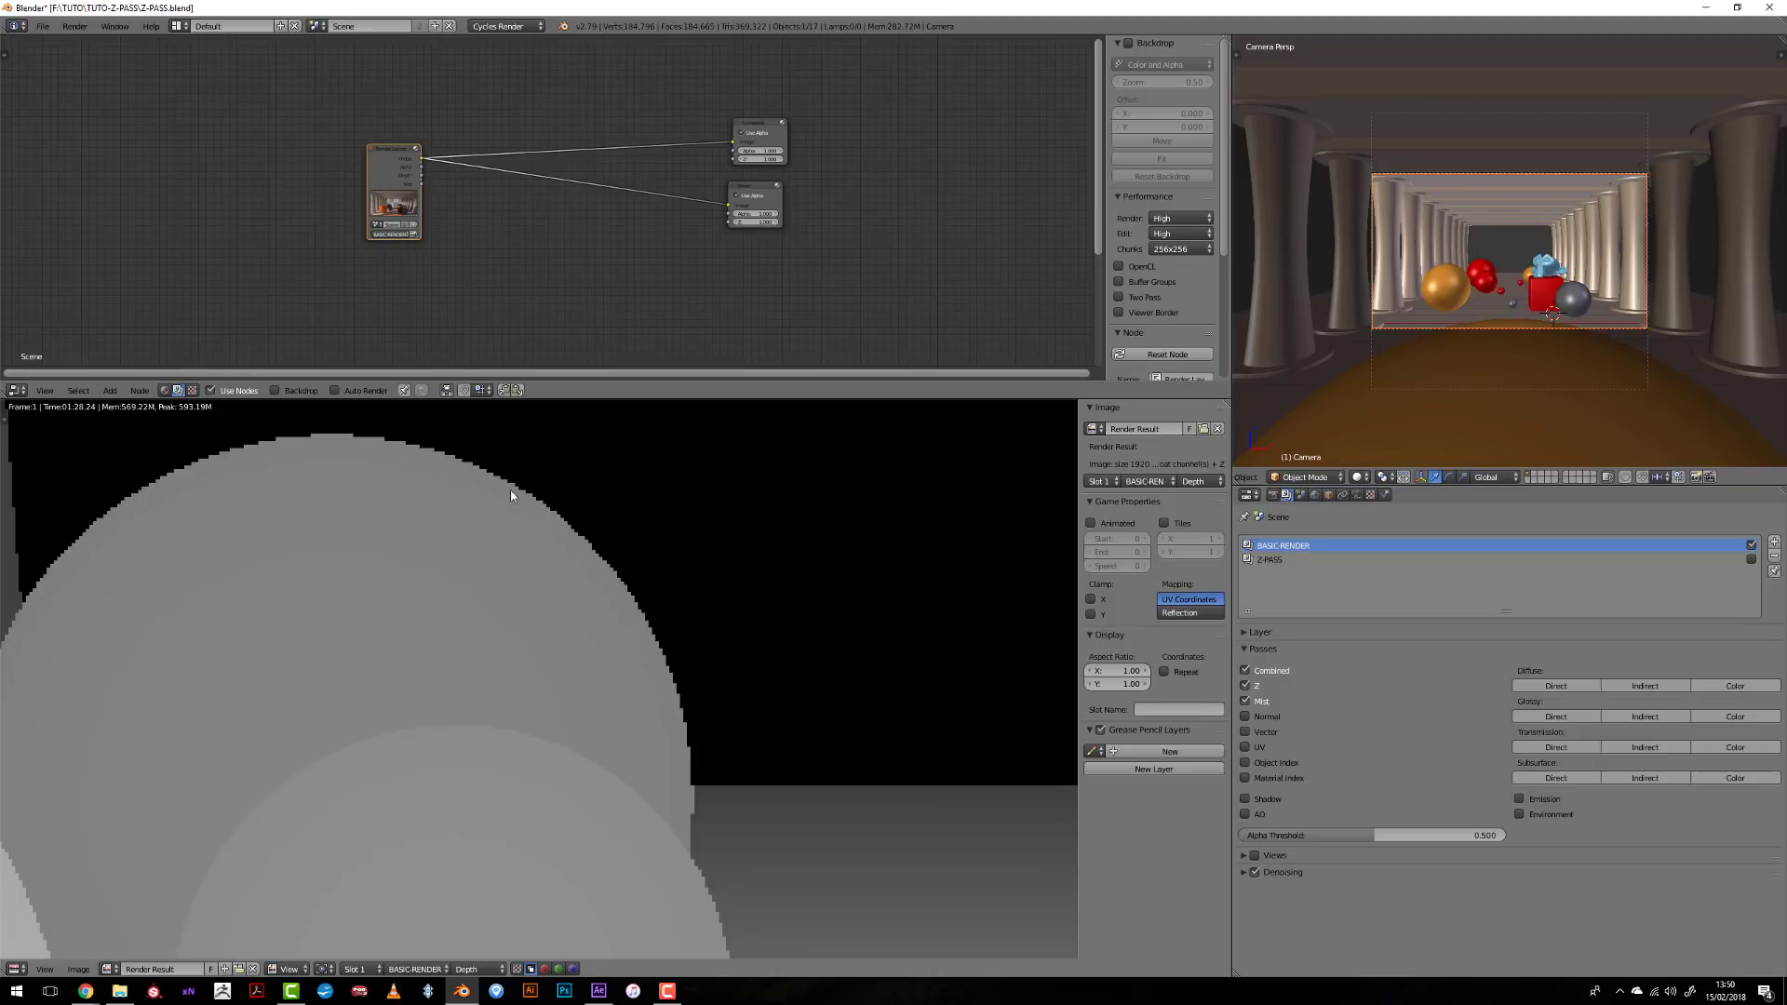
{"action": "middle_click_drag", "start_coordinate": [619, 501], "coordinate": [630, 660]}
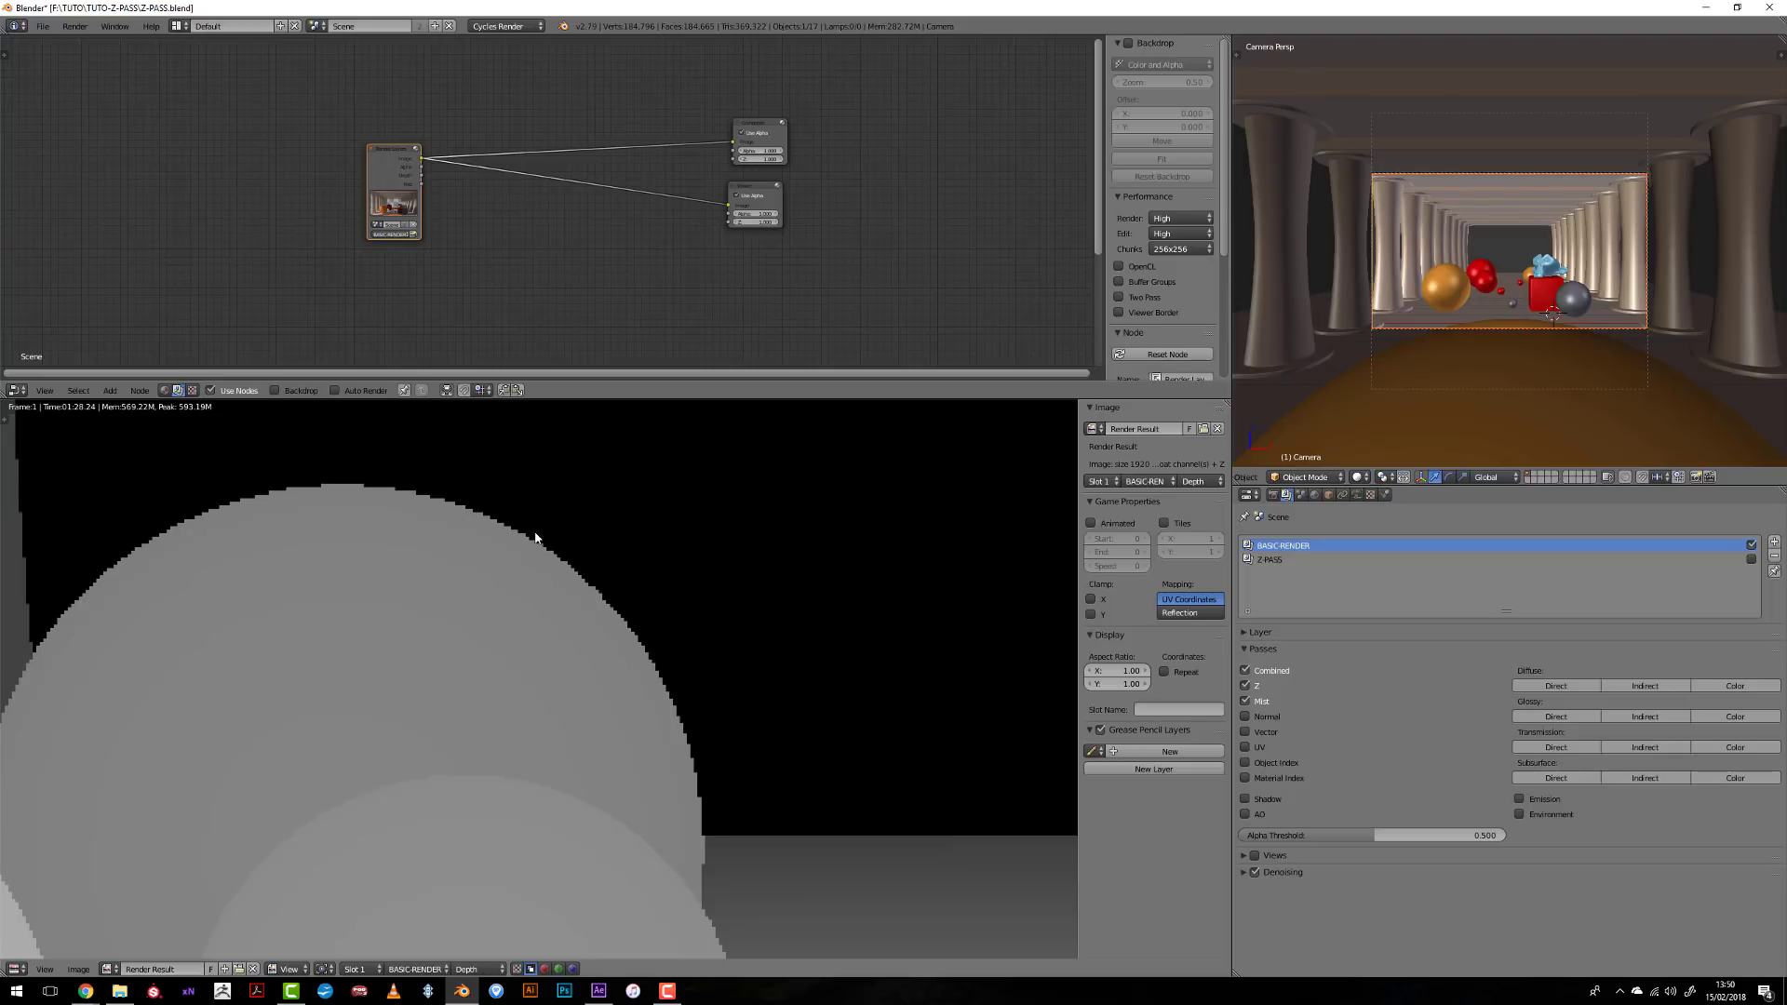
- Switch the displayed pass back to Combined, view its alpha, then the grey Z-buffer again
{"action": "left_click", "coordinate": [477, 965]}
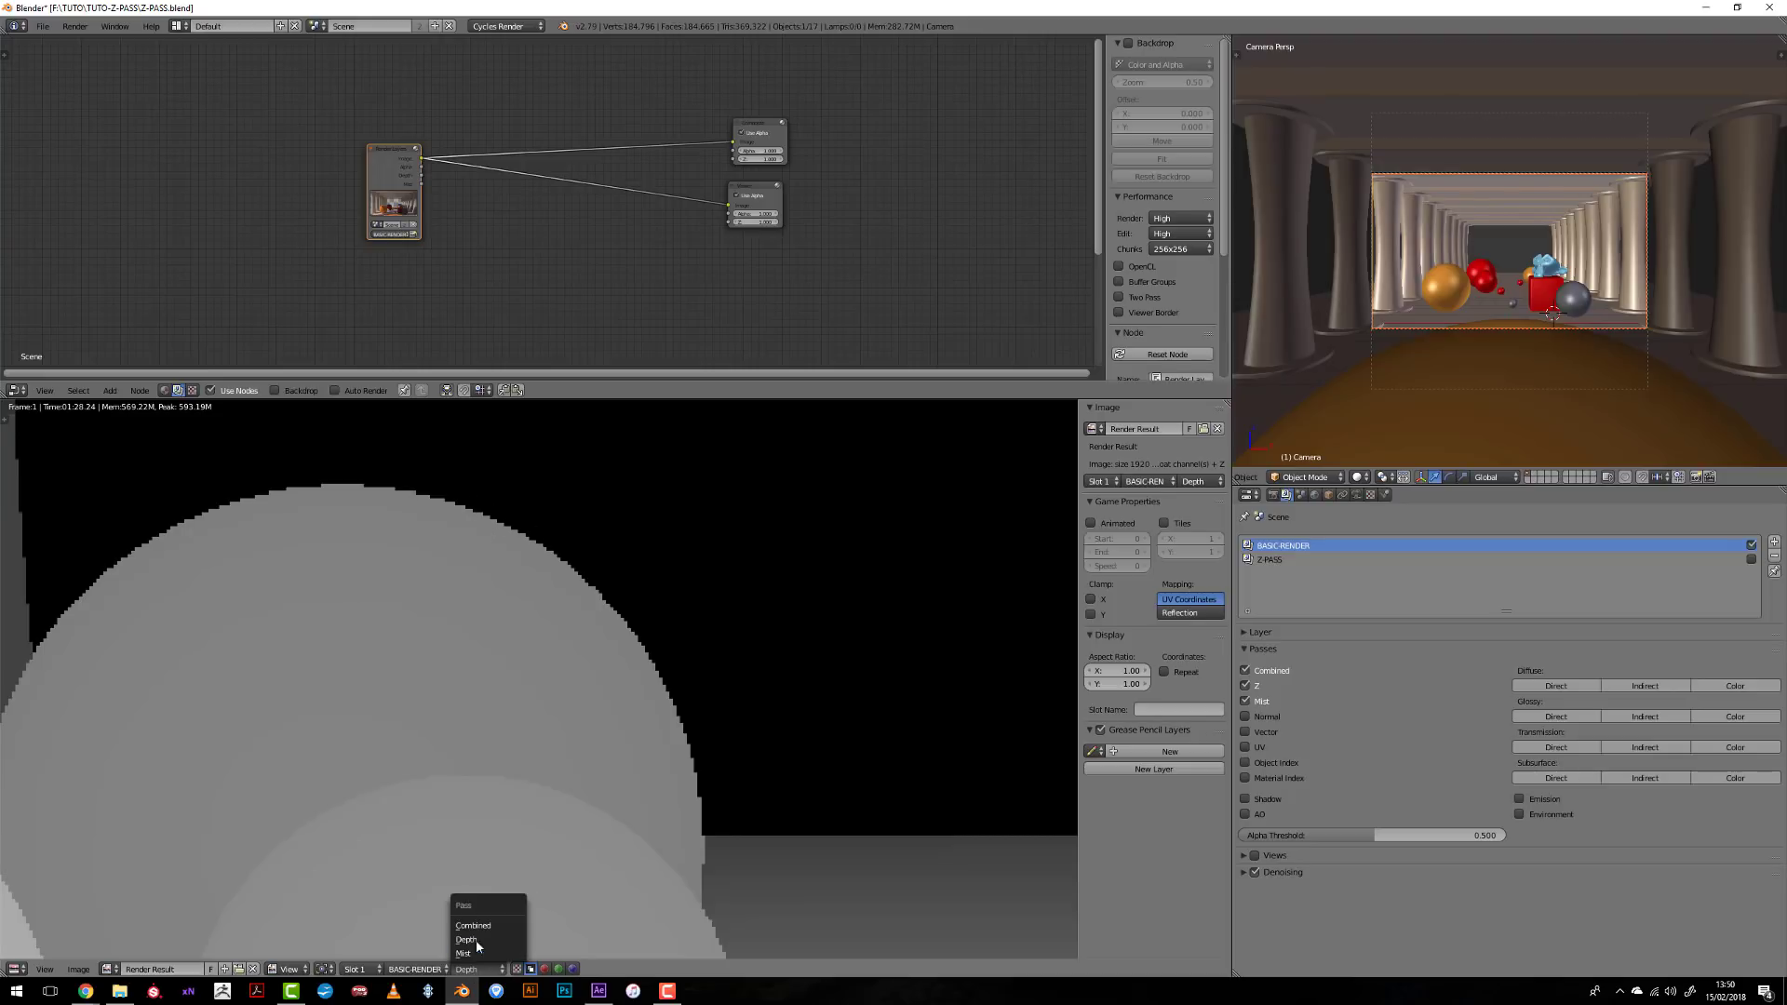
{"action": "left_click", "coordinate": [484, 927]}
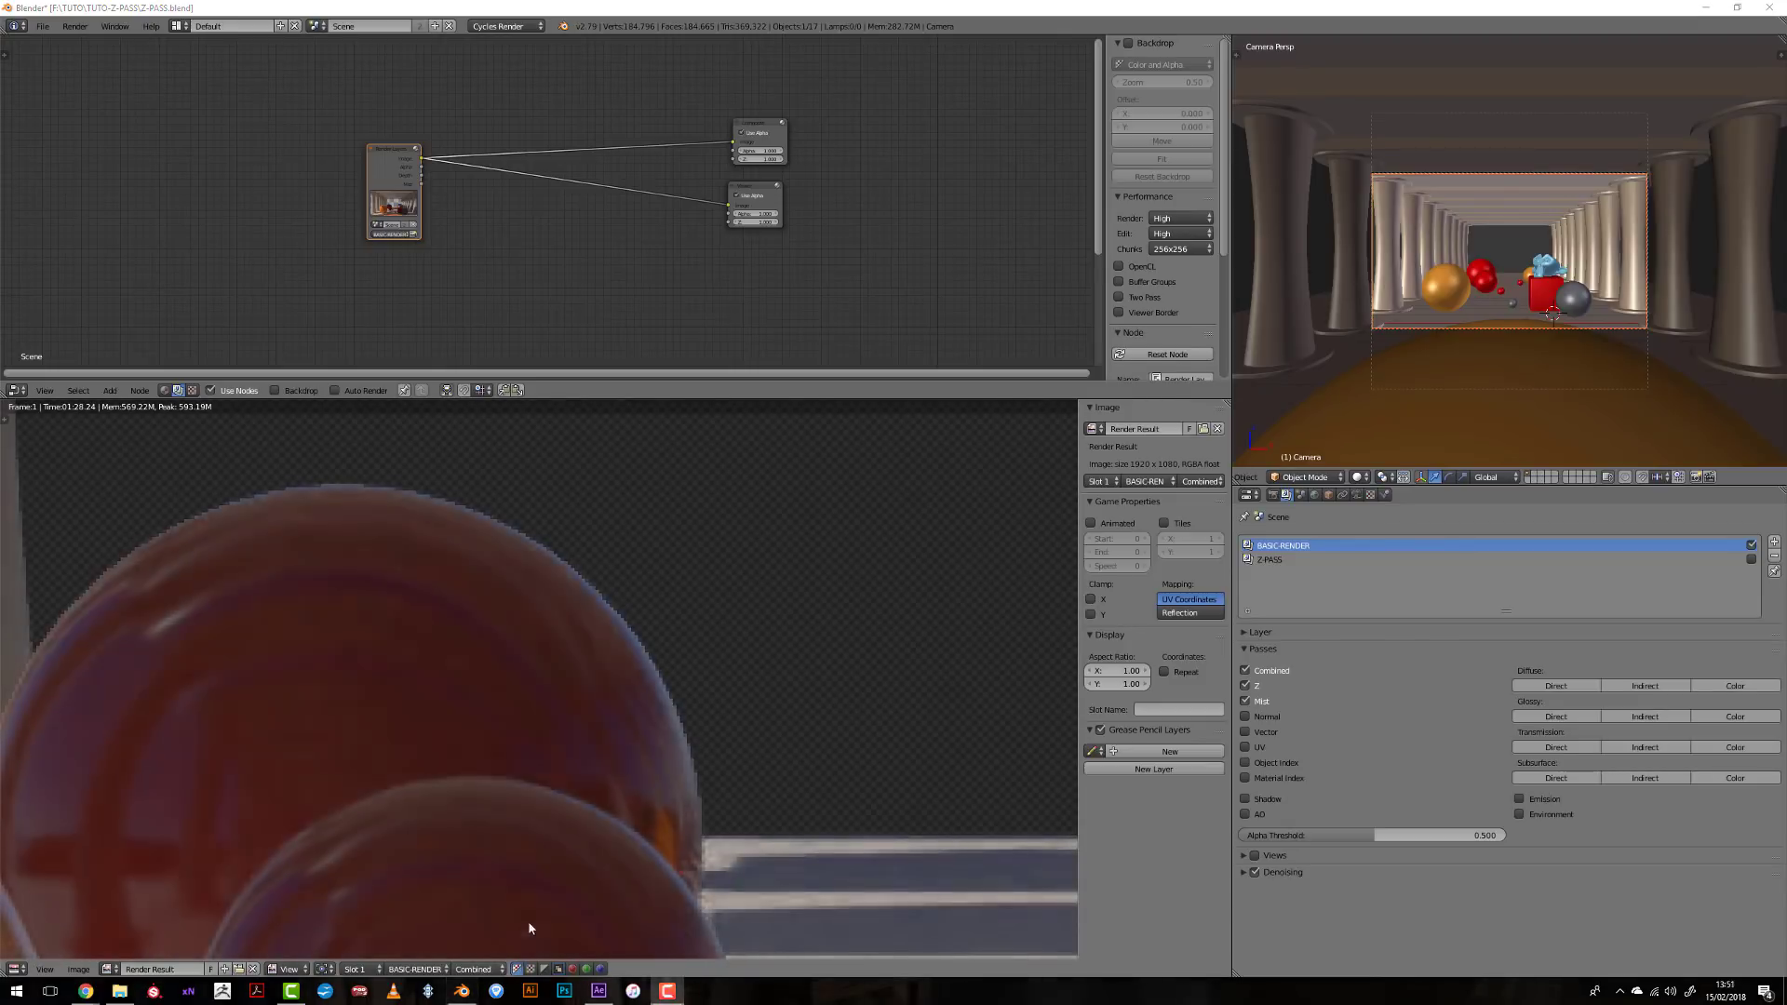
{"action": "left_click", "coordinate": [518, 969]}
{"action": "left_click", "coordinate": [558, 969]}
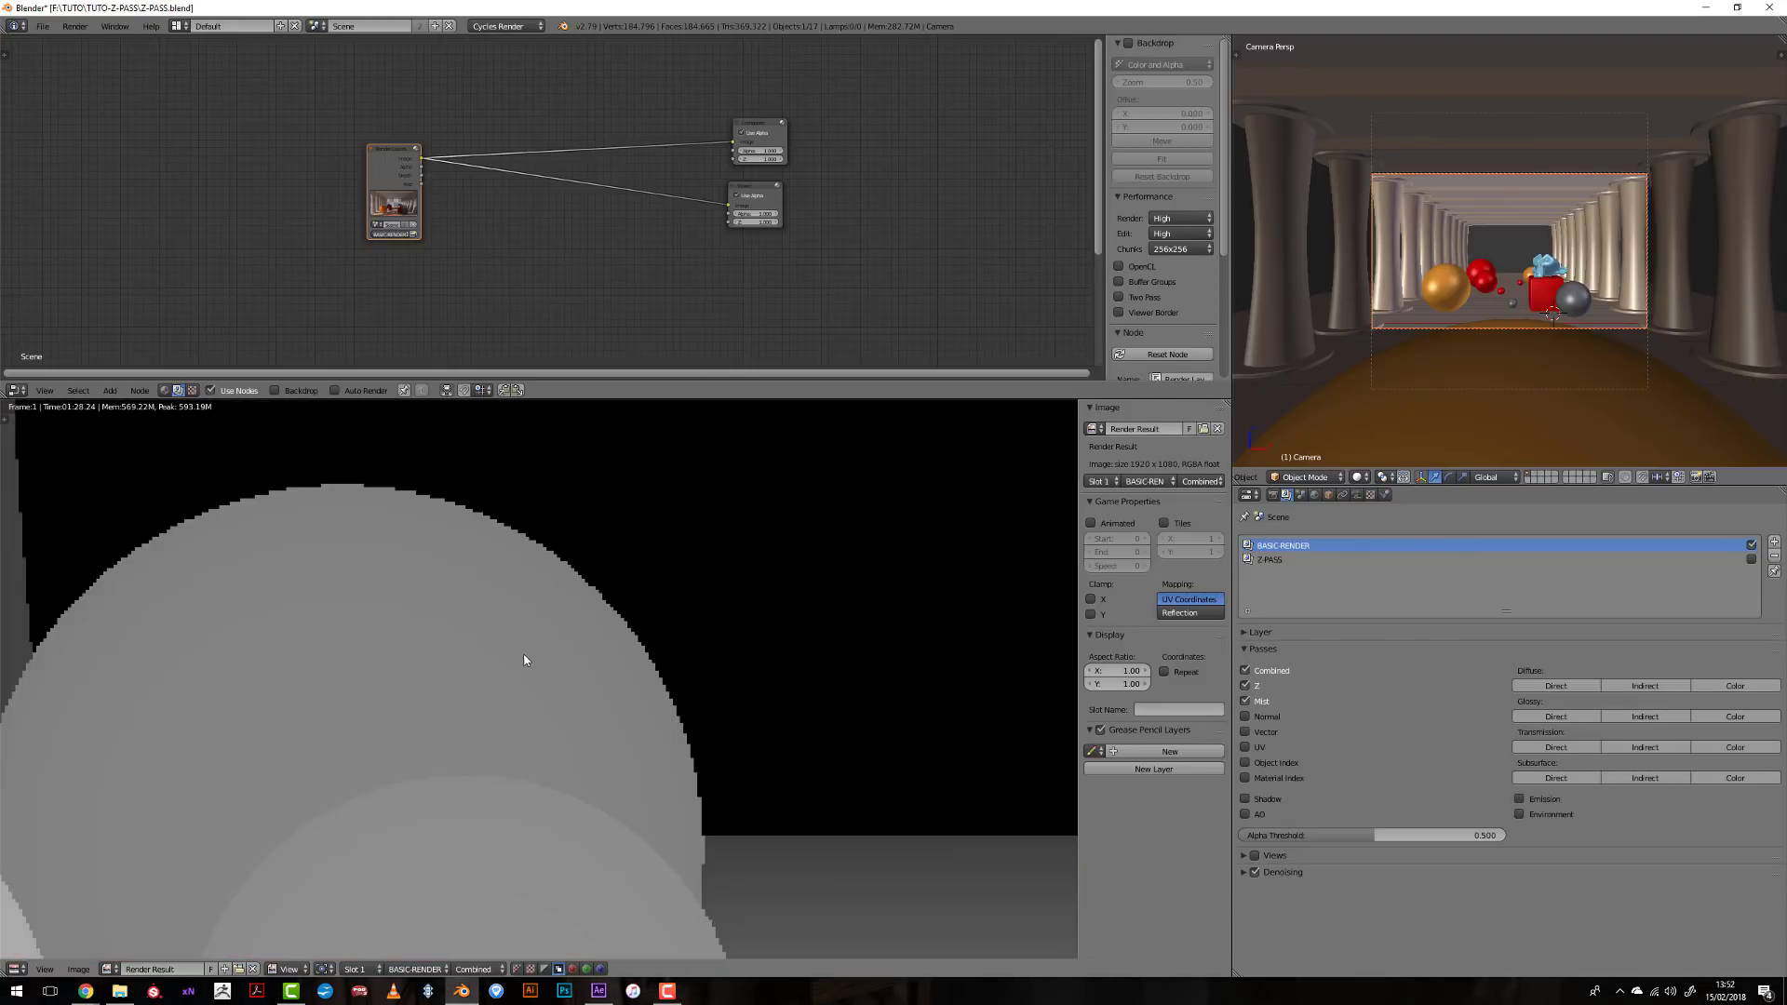
- Zoom in and sample depth values along the sphere edge, reading around 17.6
{"action": "scroll", "coordinate": [572, 694], "scroll_direction": "down", "scroll_amount": 2}
{"action": "scroll", "coordinate": [725, 758], "scroll_direction": "down", "scroll_amount": 4}
{"action": "scroll", "coordinate": [667, 730], "scroll_direction": "up", "scroll_amount": 3}
{"action": "scroll", "coordinate": [421, 746], "scroll_direction": "up", "scroll_amount": 4}
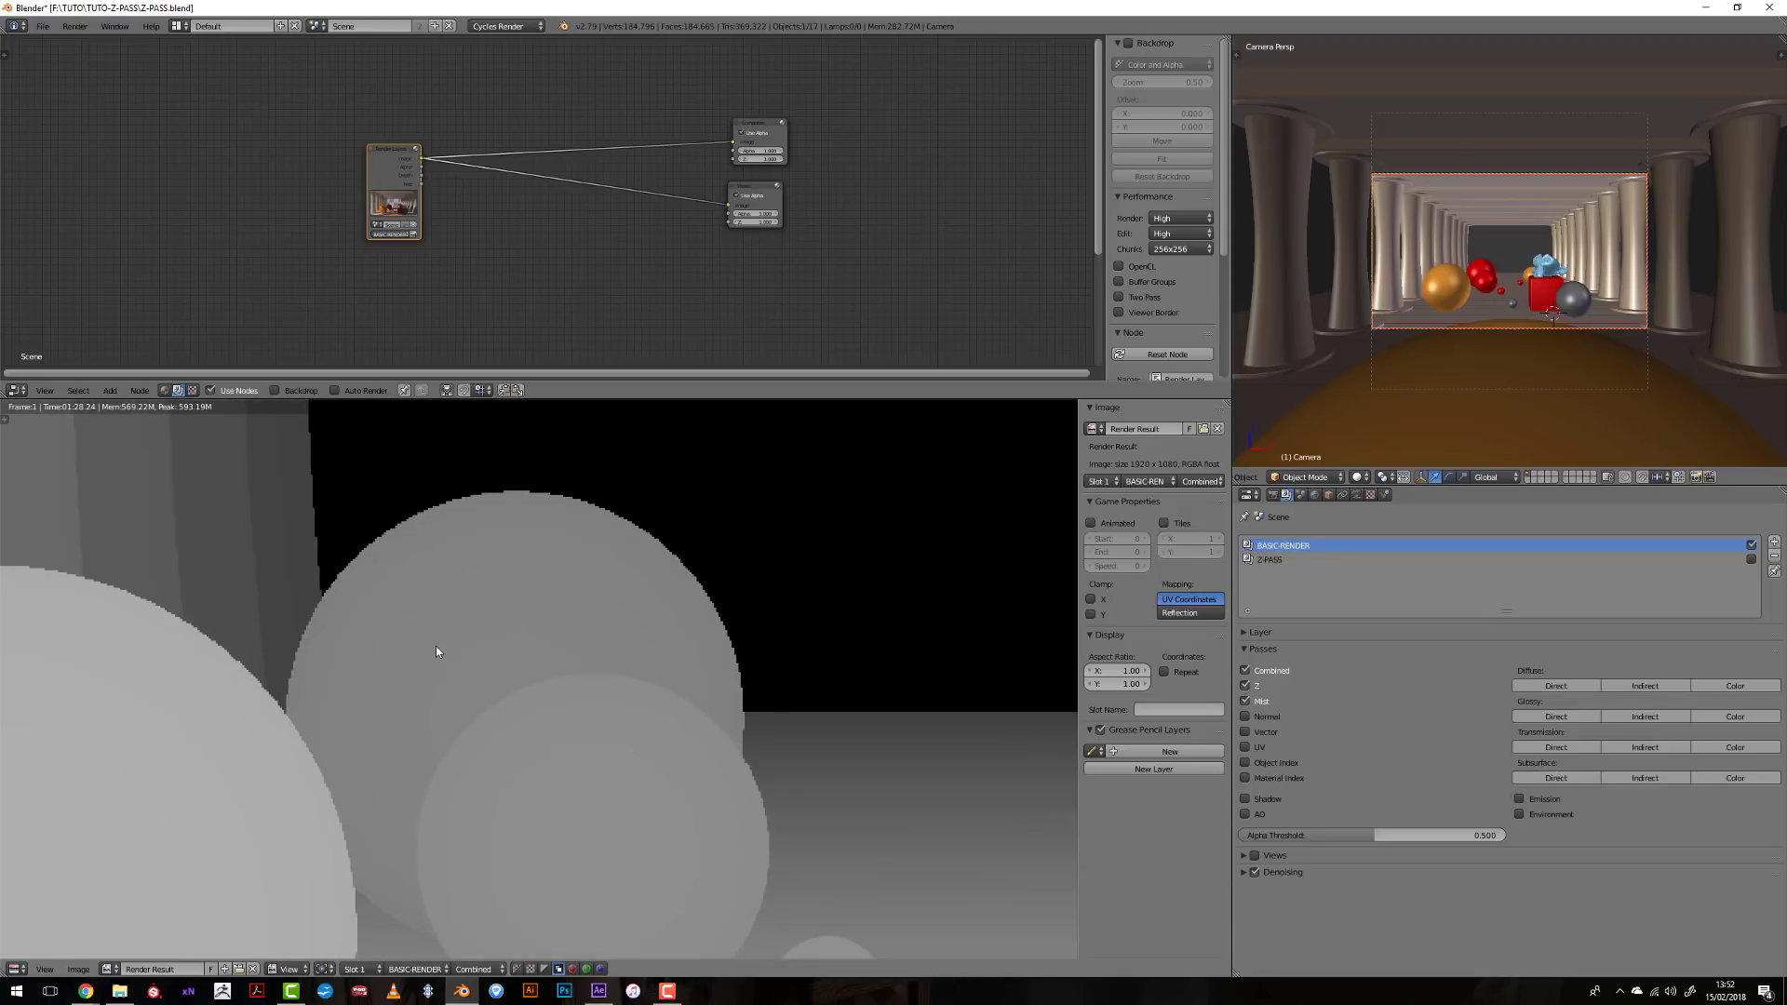
{"action": "scroll", "coordinate": [391, 698], "scroll_direction": "up", "scroll_amount": 2}
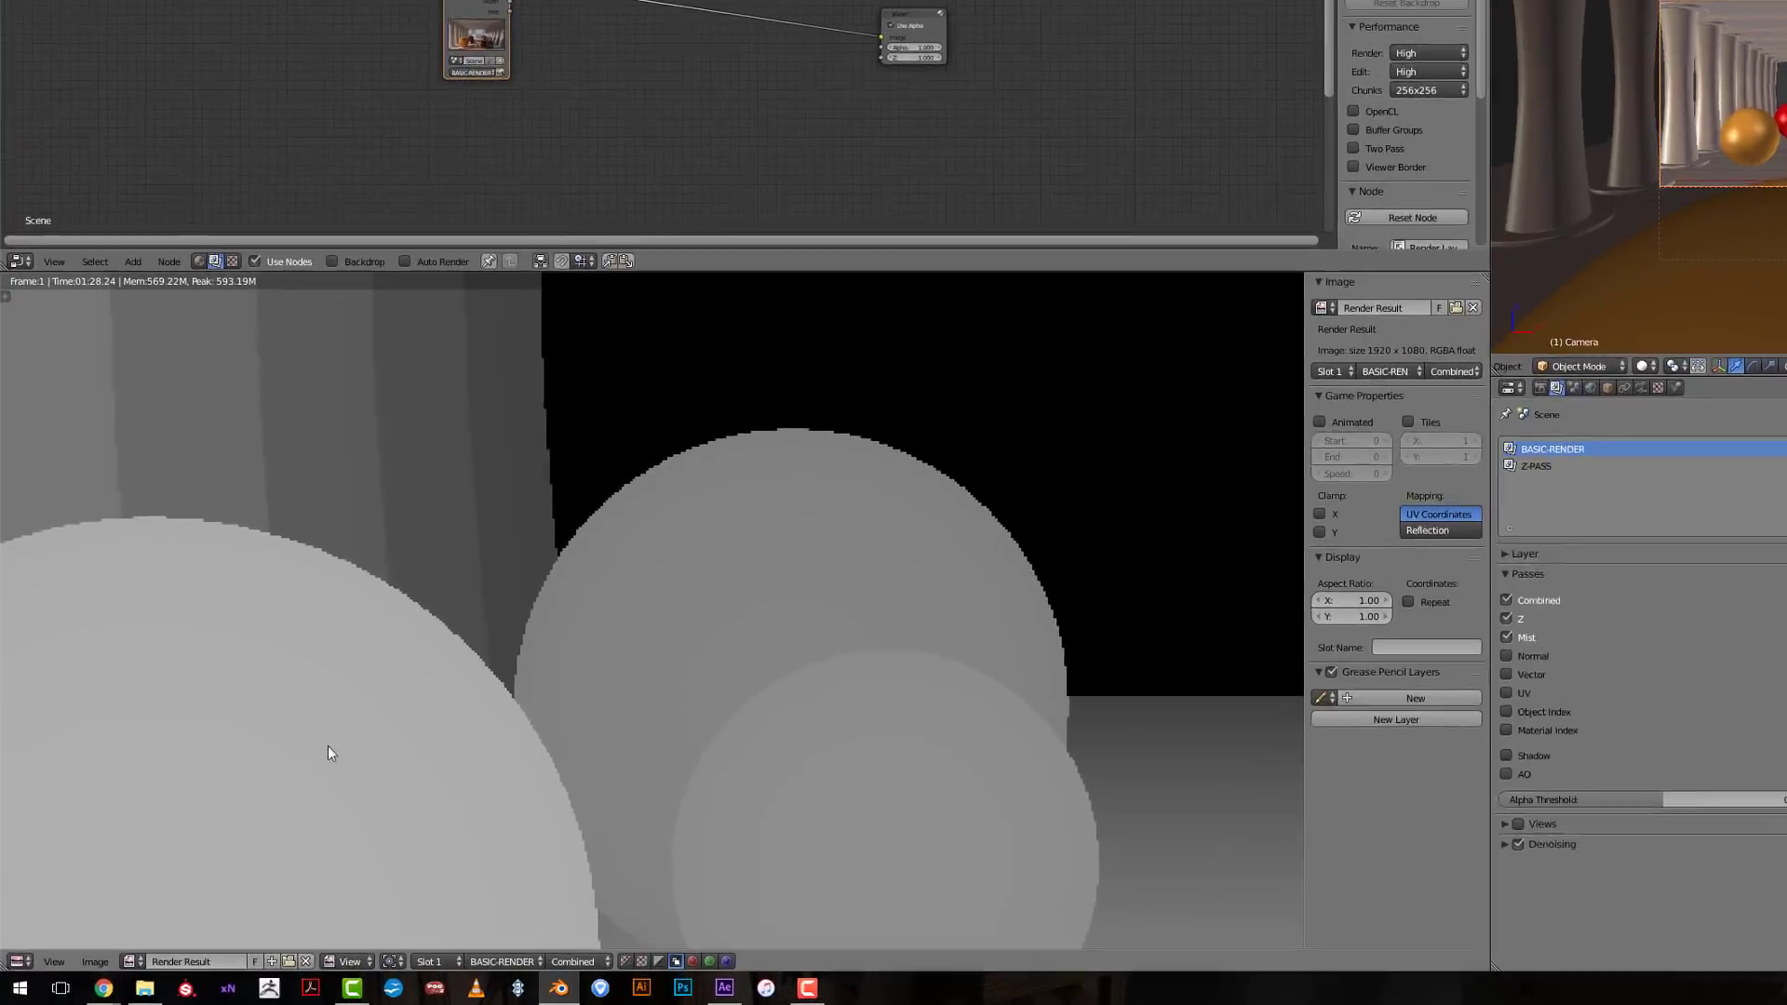
{"action": "left_click", "coordinate": [223, 827]}
{"action": "mouse_move", "coordinate": [461, 635]}
{"action": "left_mouse_down"}
{"action": "mouse_move", "coordinate": [549, 617]}
{"action": "mouse_move", "coordinate": [638, 547]}
{"action": "mouse_move", "coordinate": [674, 587]}
{"action": "mouse_move", "coordinate": [657, 546]}
{"action": "left_mouse_up"}
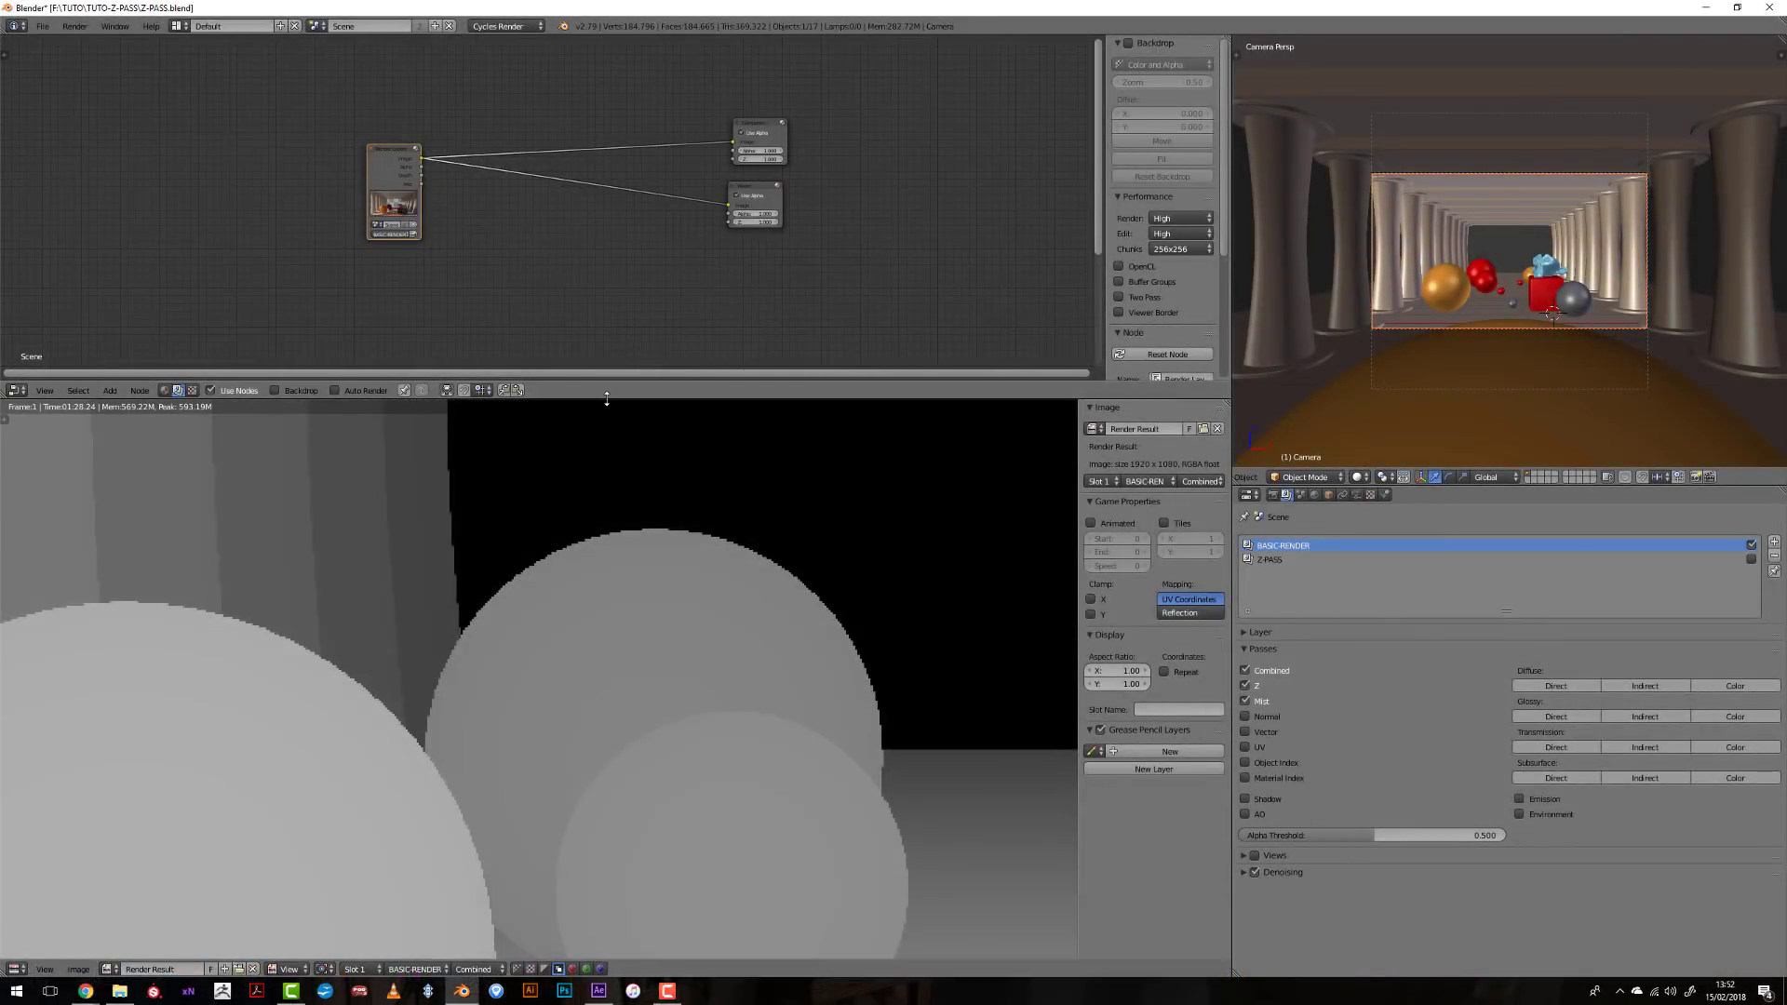
{"action": "left_click_drag", "start_coordinate": [605, 406], "coordinate": [610, 555]}
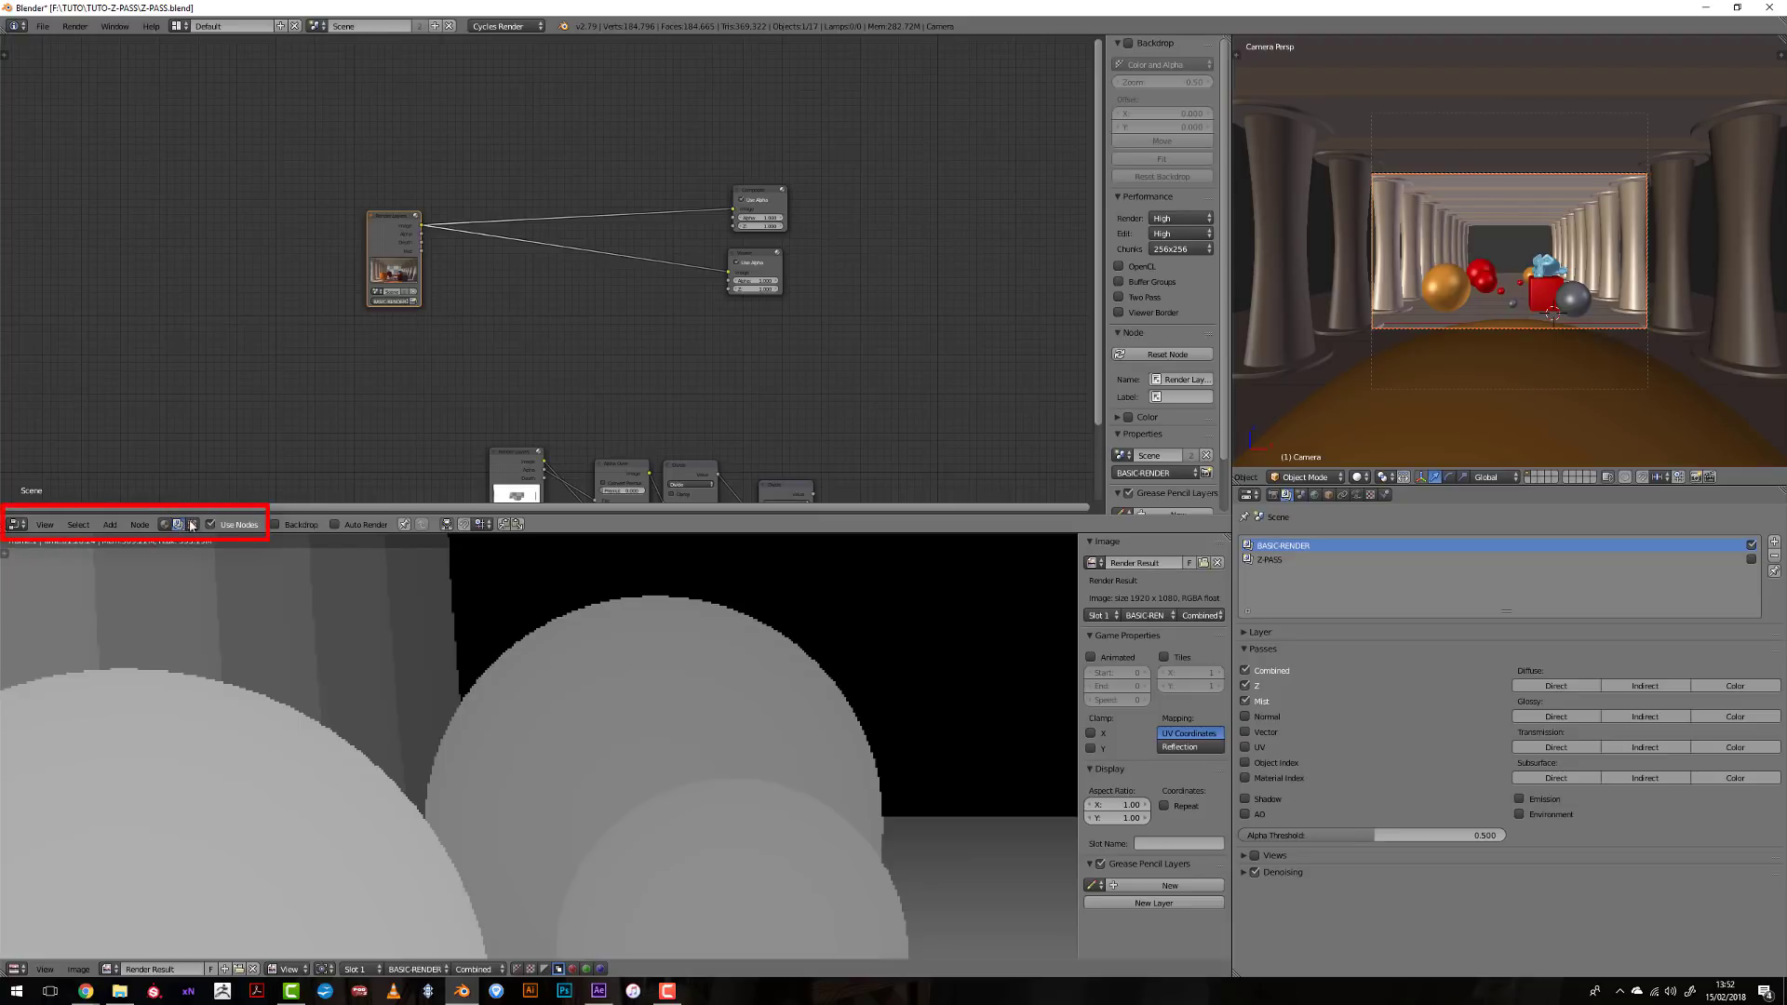
- Move the Render Layers node up and left and add a Vector > Normalize node
{"action": "left_click_drag", "start_coordinate": [393, 270], "coordinate": [401, 218]}
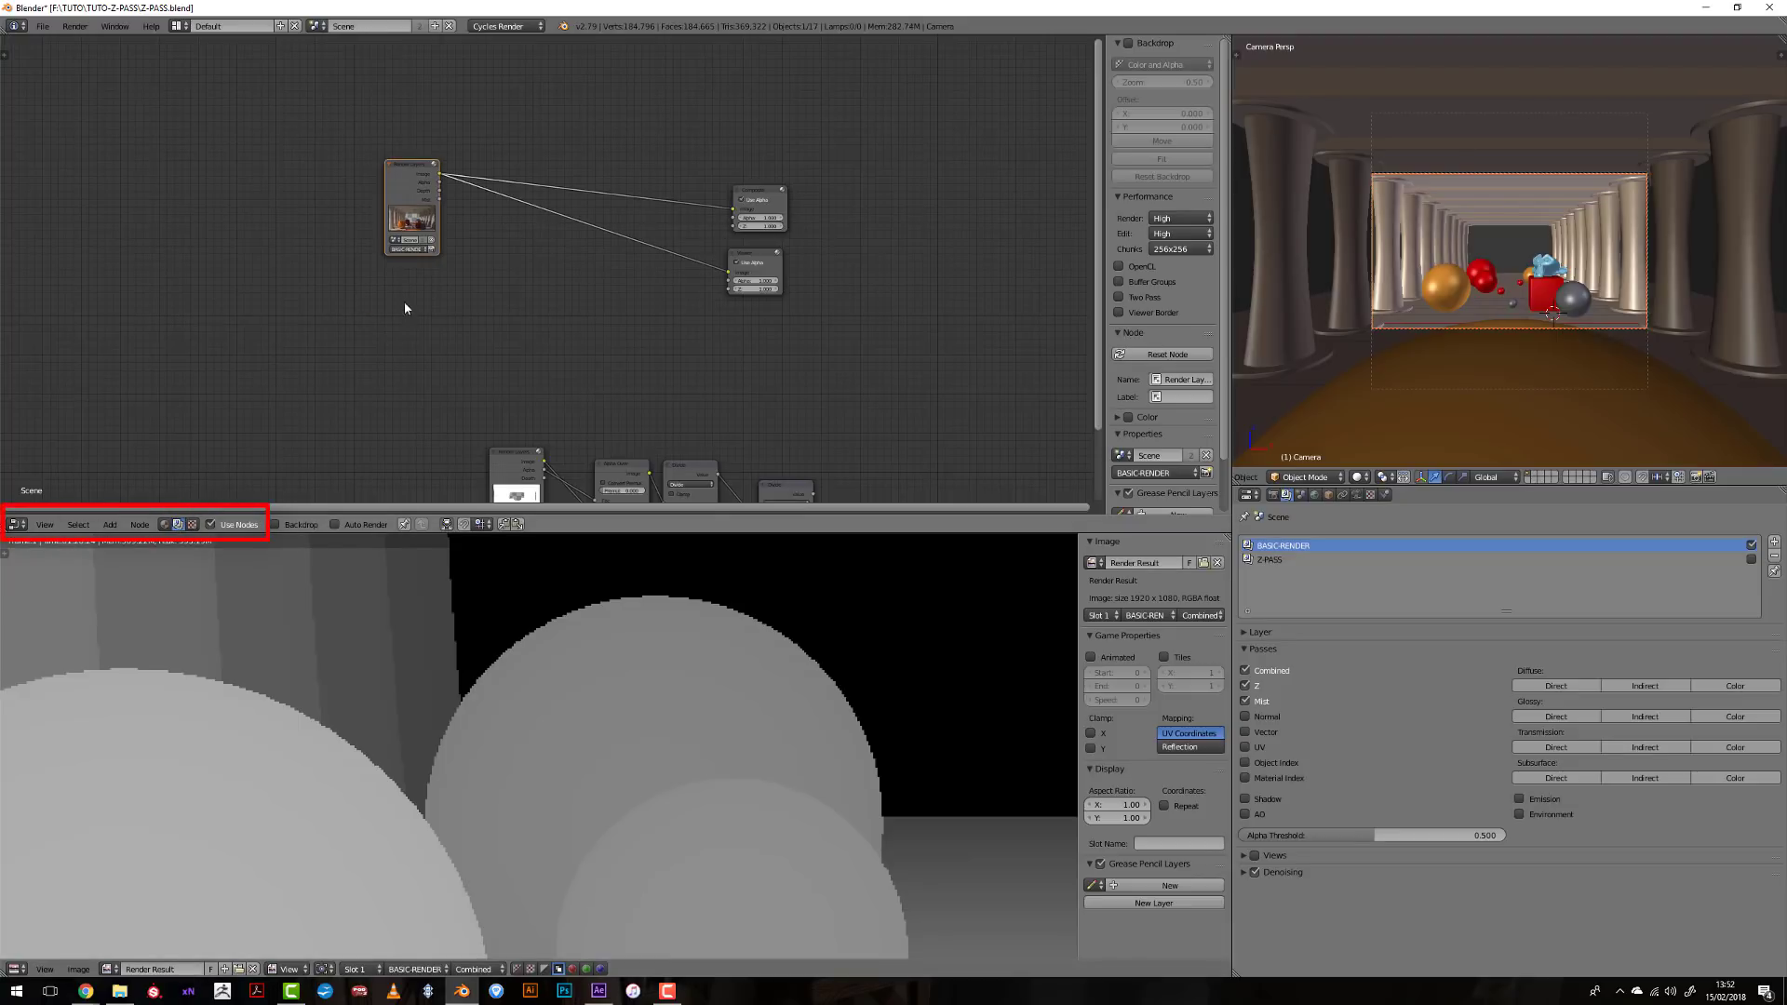
{"action": "scroll", "coordinate": [404, 300], "scroll_direction": "up", "scroll_amount": 2}
{"action": "left_click_drag", "start_coordinate": [339, 164], "coordinate": [293, 149]}
{"action": "key", "text": "shift+a"}
{"action": "mouse_move", "coordinate": [416, 224]}
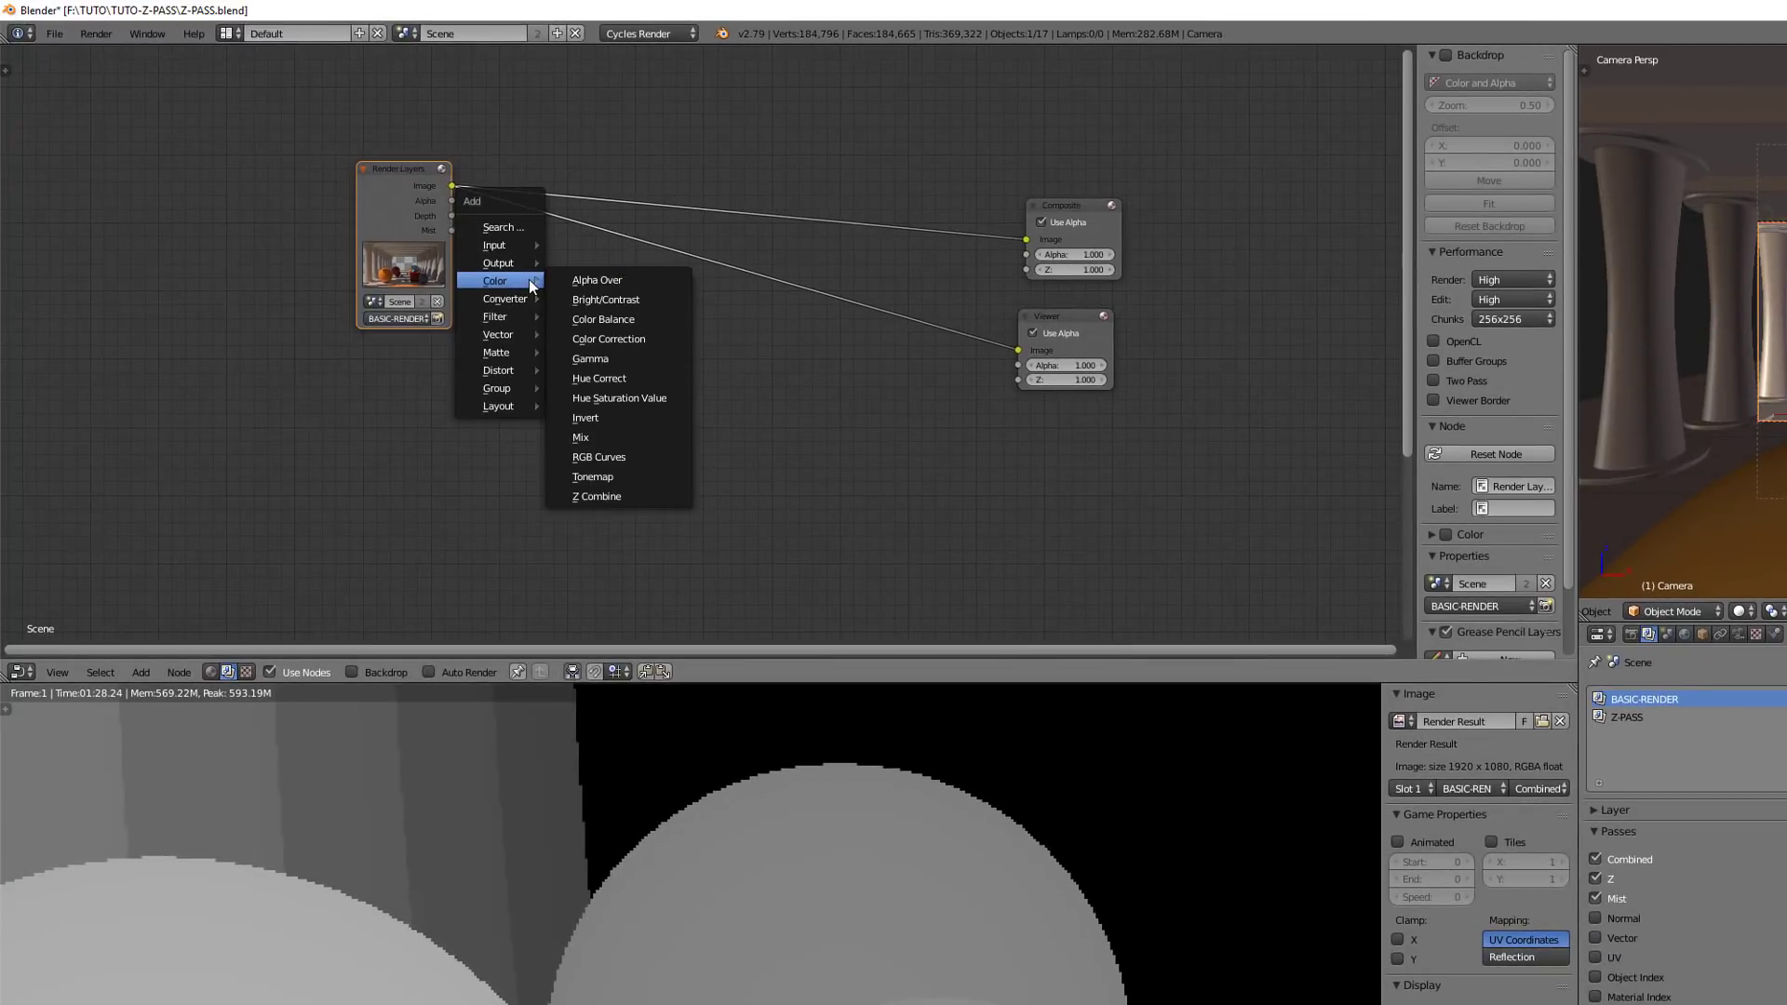
{"action": "mouse_move", "coordinate": [511, 332]}
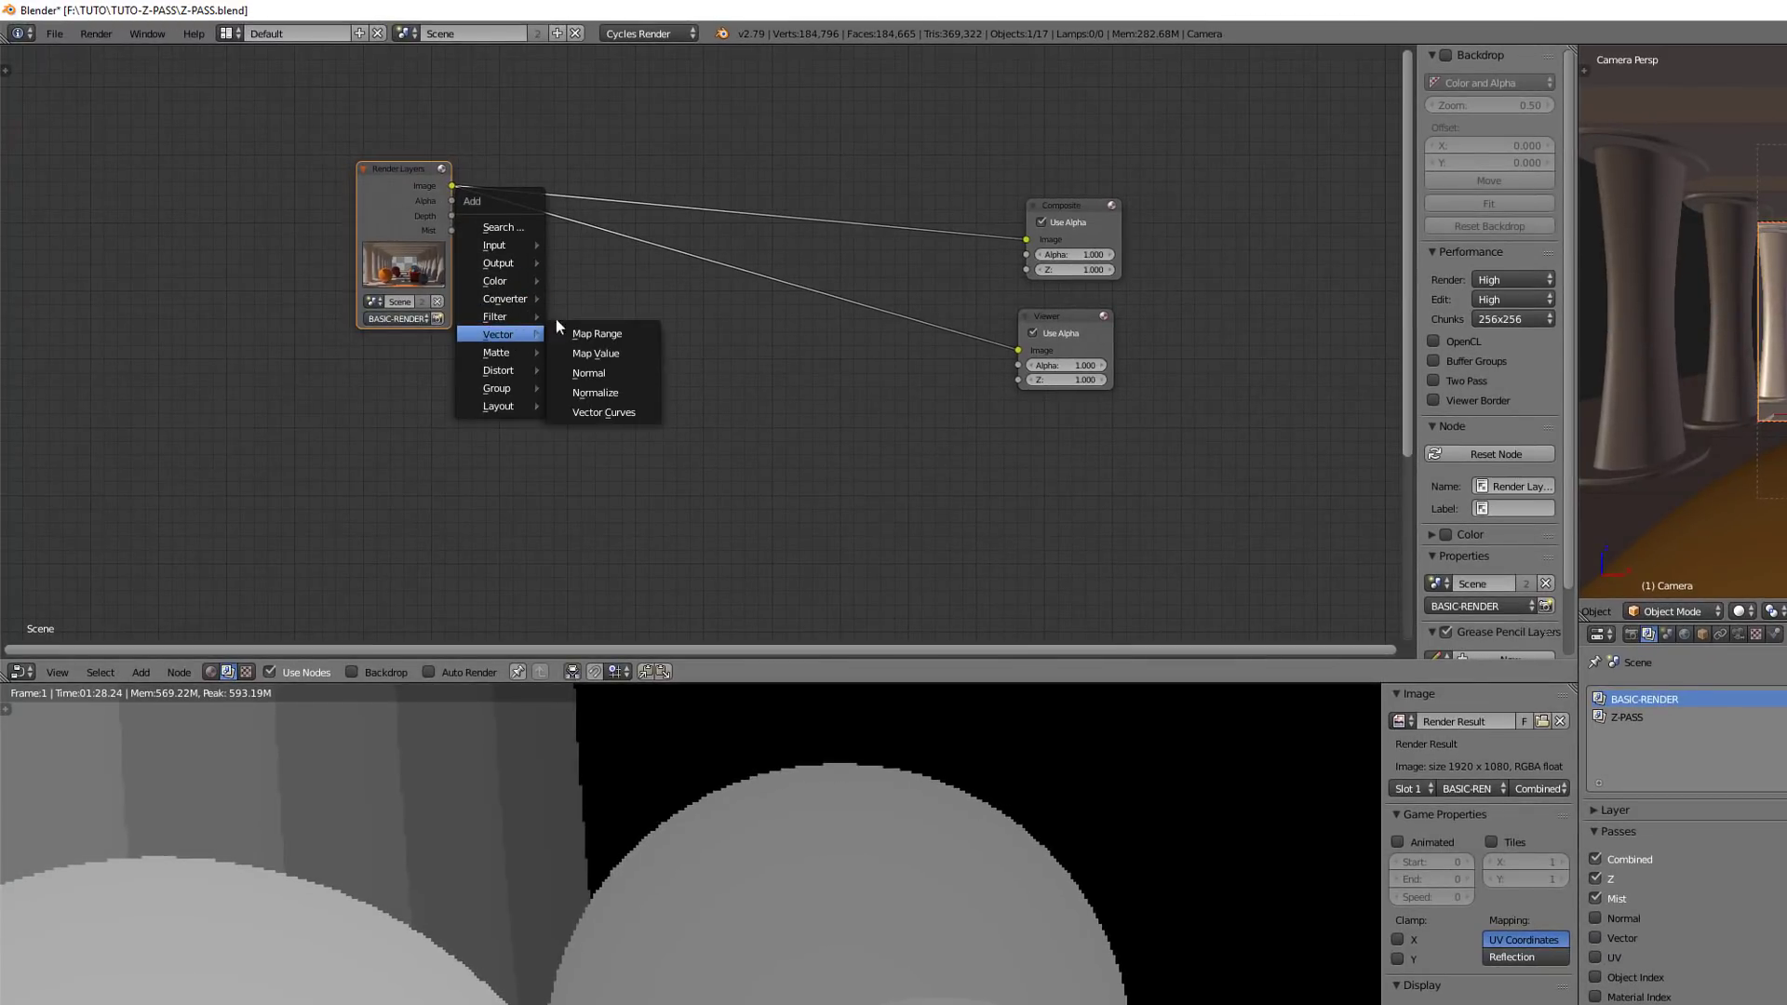
{"action": "left_click", "coordinate": [596, 393]}
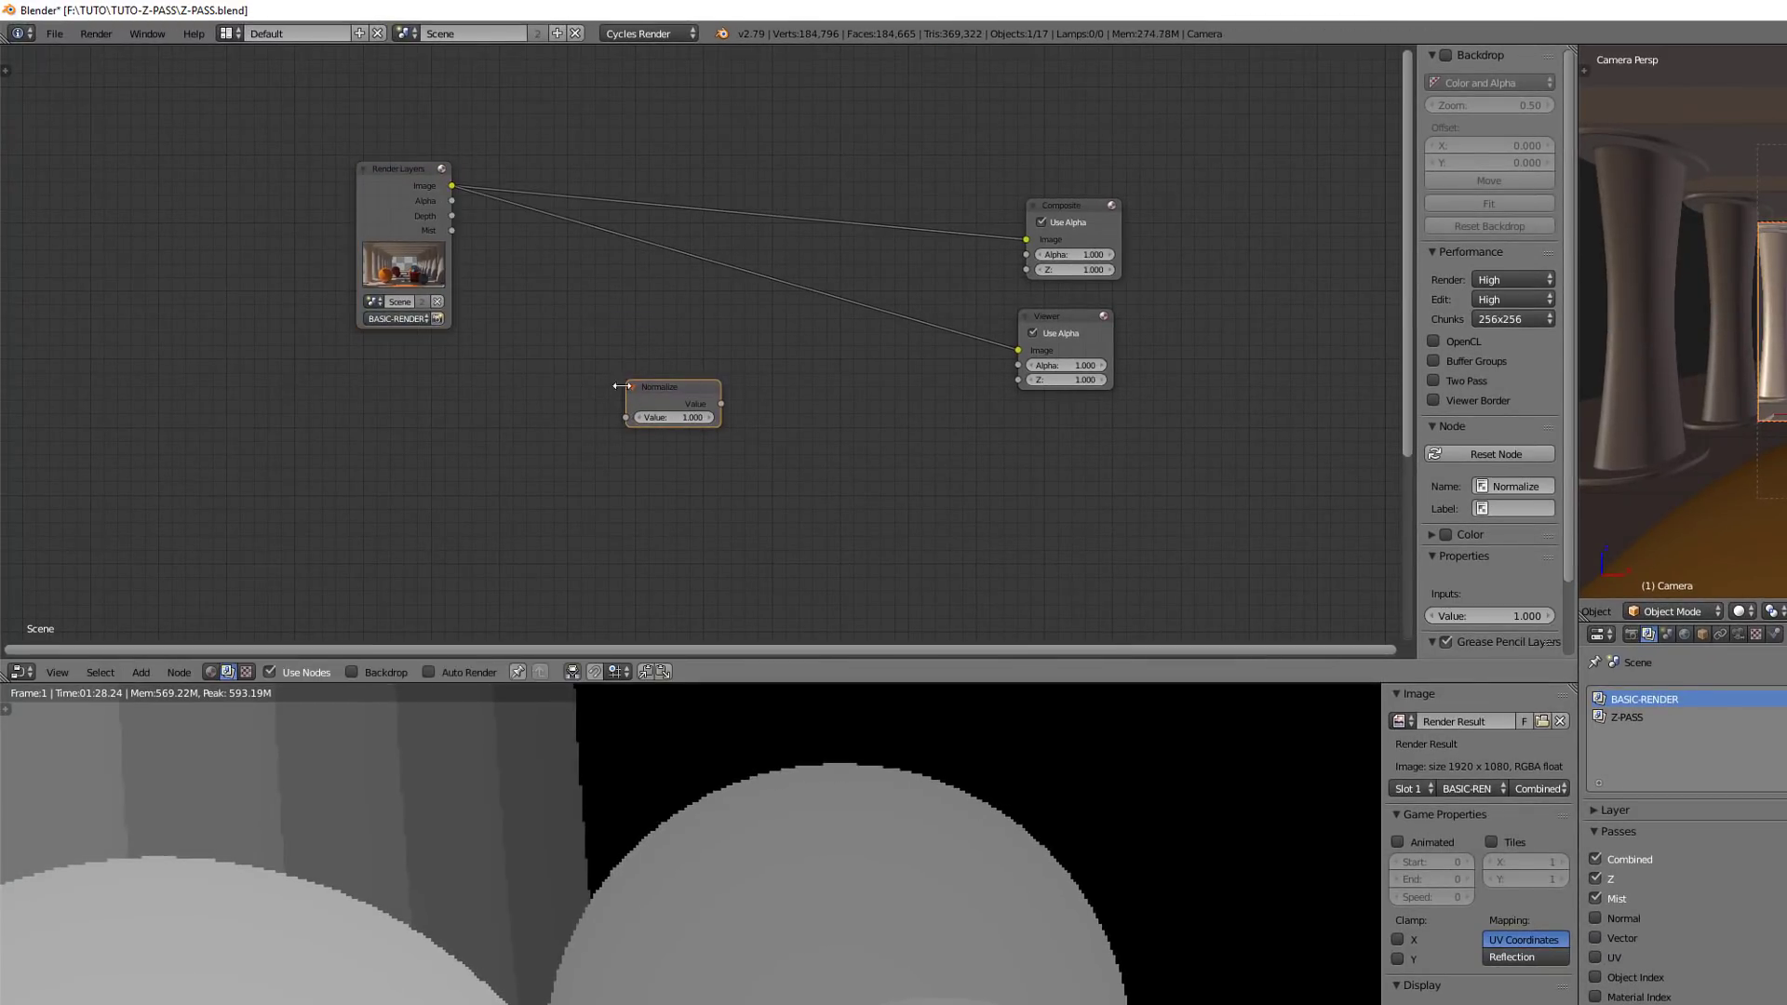
- Connect the Render Layers Depth output to the Normalize node's input
{"action": "scroll", "coordinate": [735, 935], "scroll_direction": "down", "scroll_amount": 3}
{"action": "scroll", "coordinate": [428, 953], "scroll_direction": "up", "scroll_amount": 1}
{"action": "scroll", "coordinate": [427, 953], "scroll_direction": "down", "scroll_amount": 1}
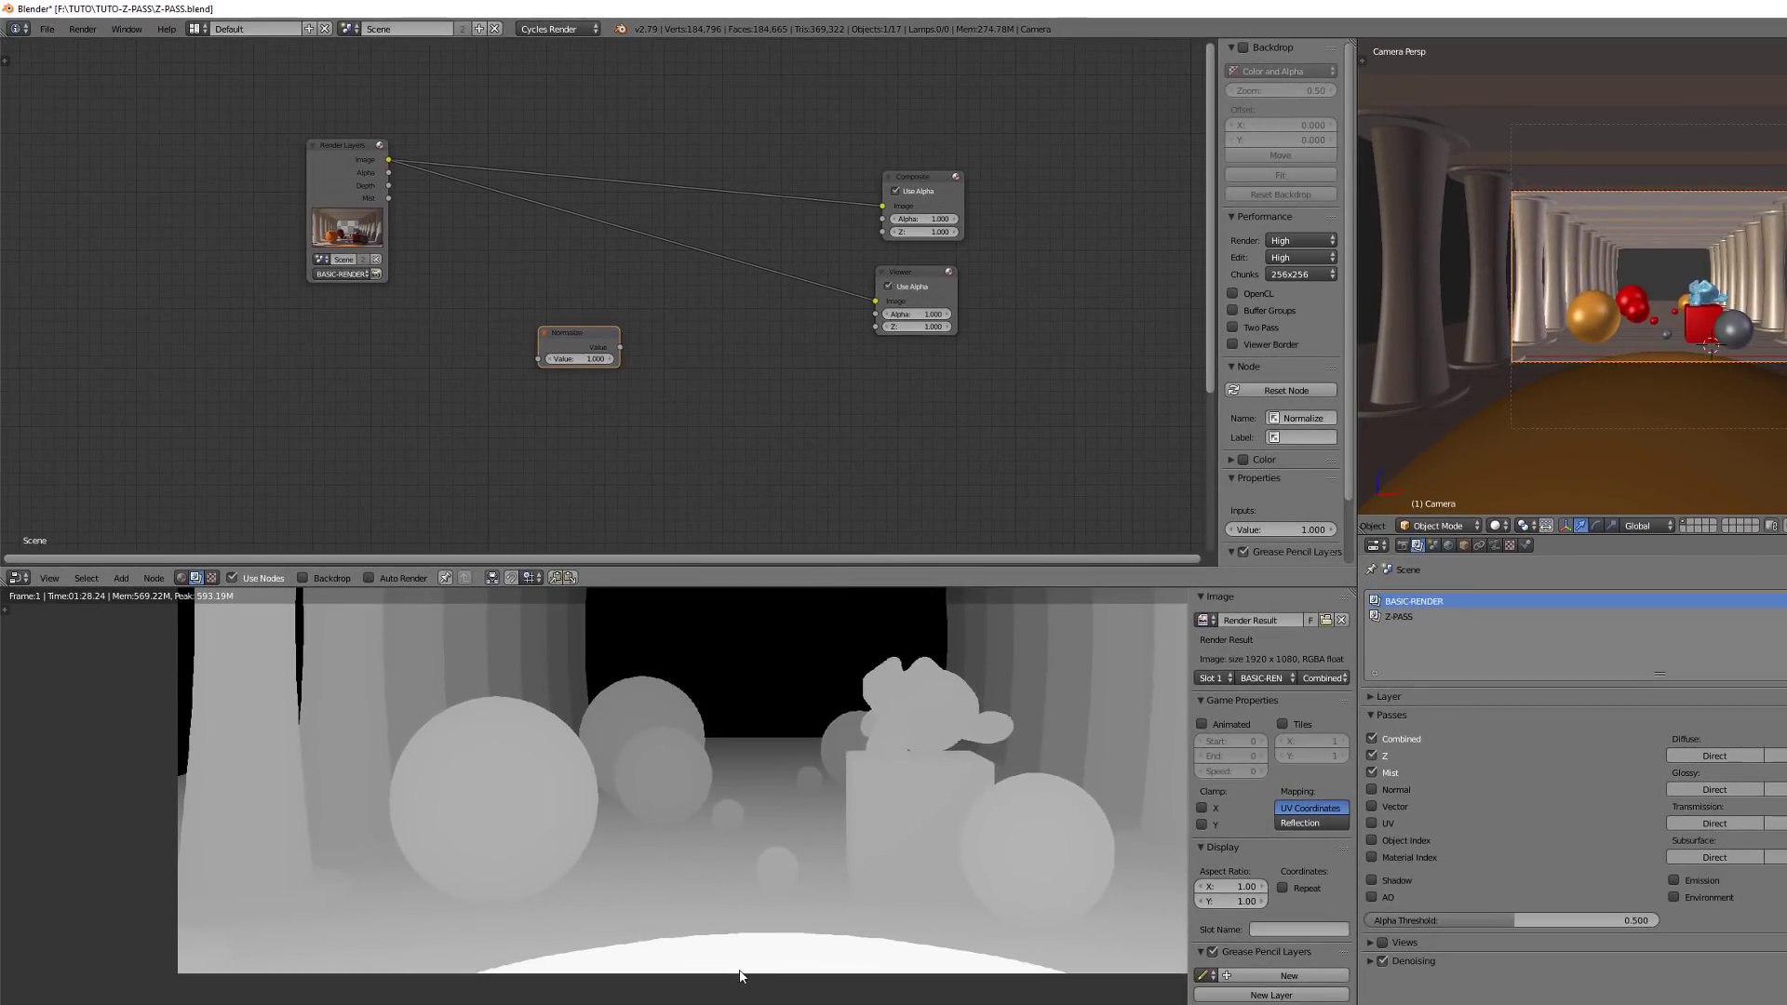
{"action": "middle_click_drag", "start_coordinate": [762, 745], "coordinate": [696, 762]}
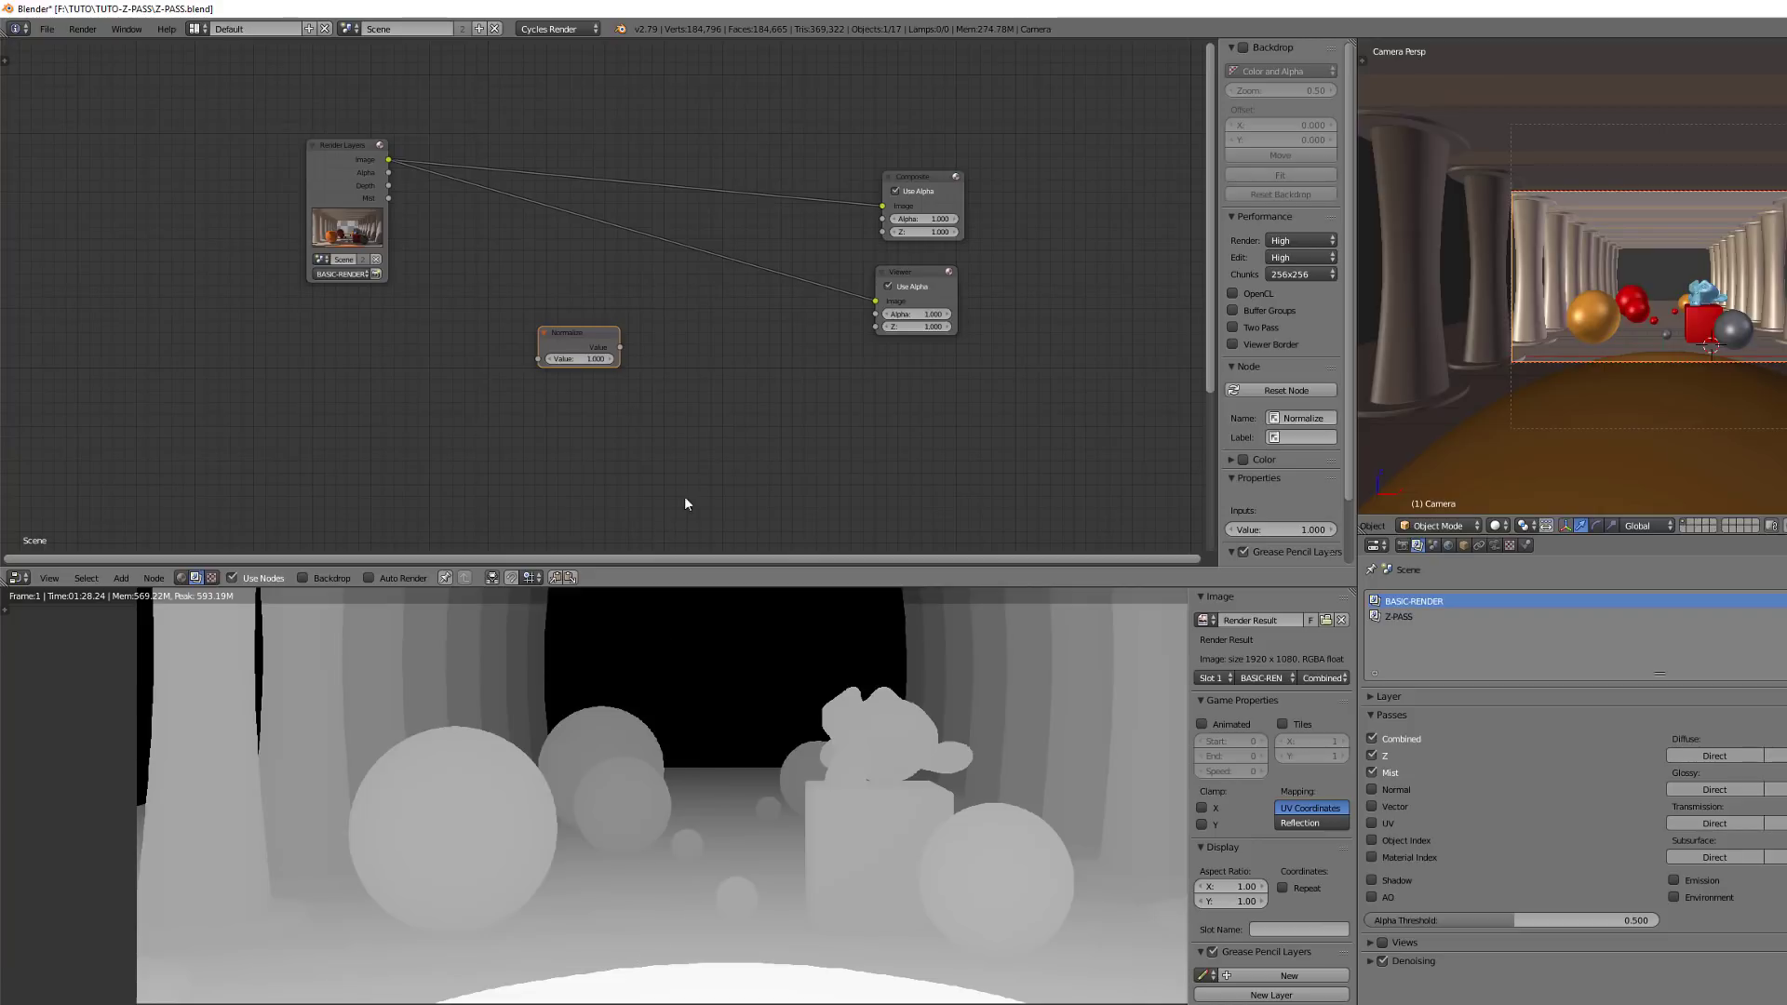
{"action": "left_click_drag", "start_coordinate": [388, 185], "coordinate": [509, 342]}
- Add a Mix node with one image colour set to black, fed by Normalize Value as factor
{"action": "key", "text": "shift+a"}
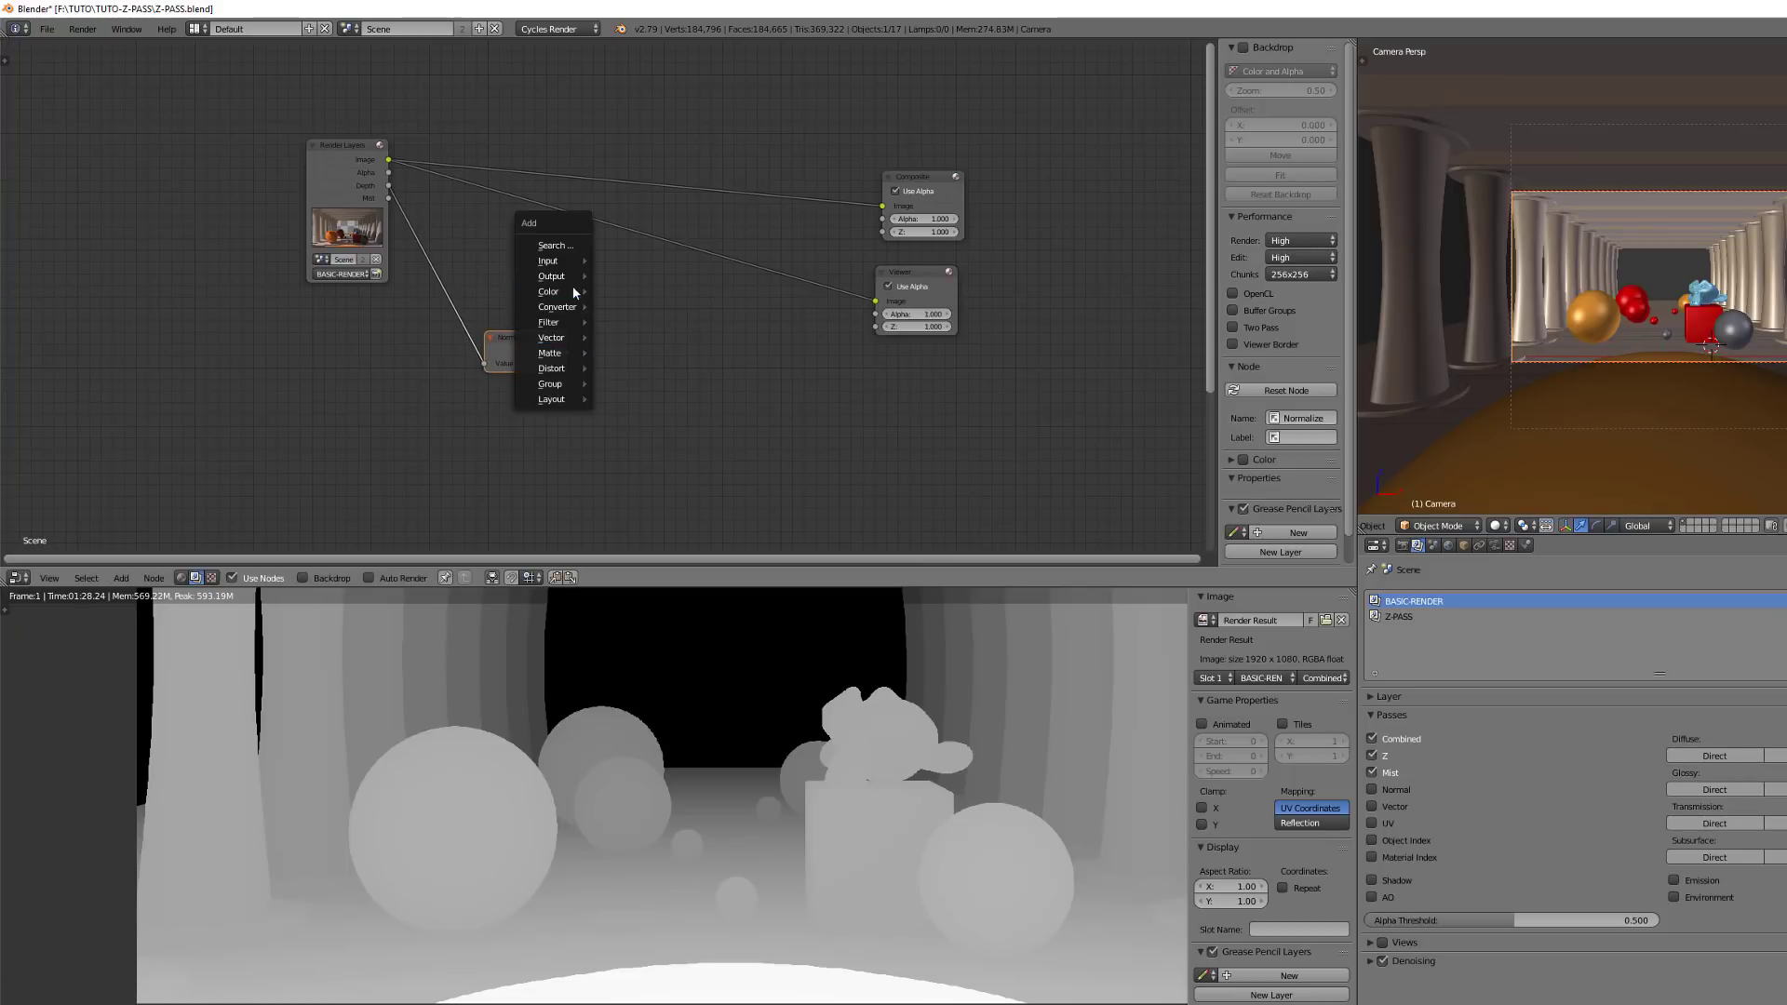
{"action": "mouse_move", "coordinate": [573, 291]}
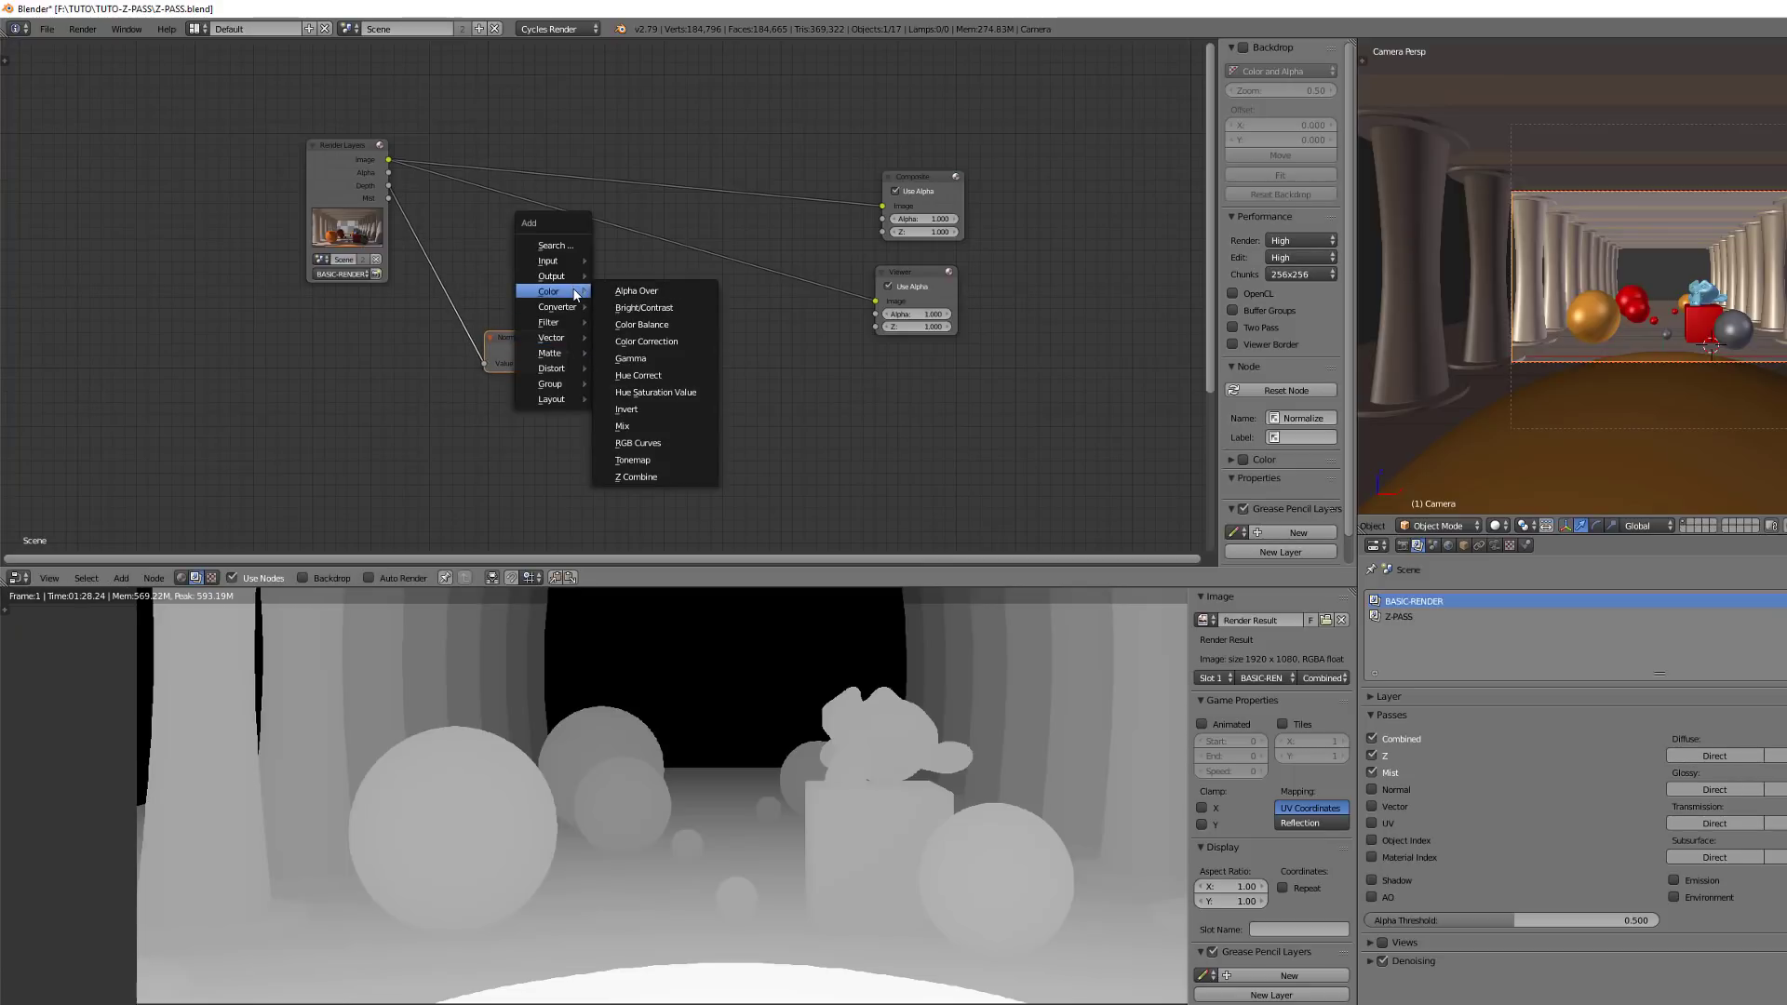
{"action": "left_click", "coordinate": [638, 423]}
{"action": "left_click", "coordinate": [616, 315]}
{"action": "left_click", "coordinate": [627, 406]}
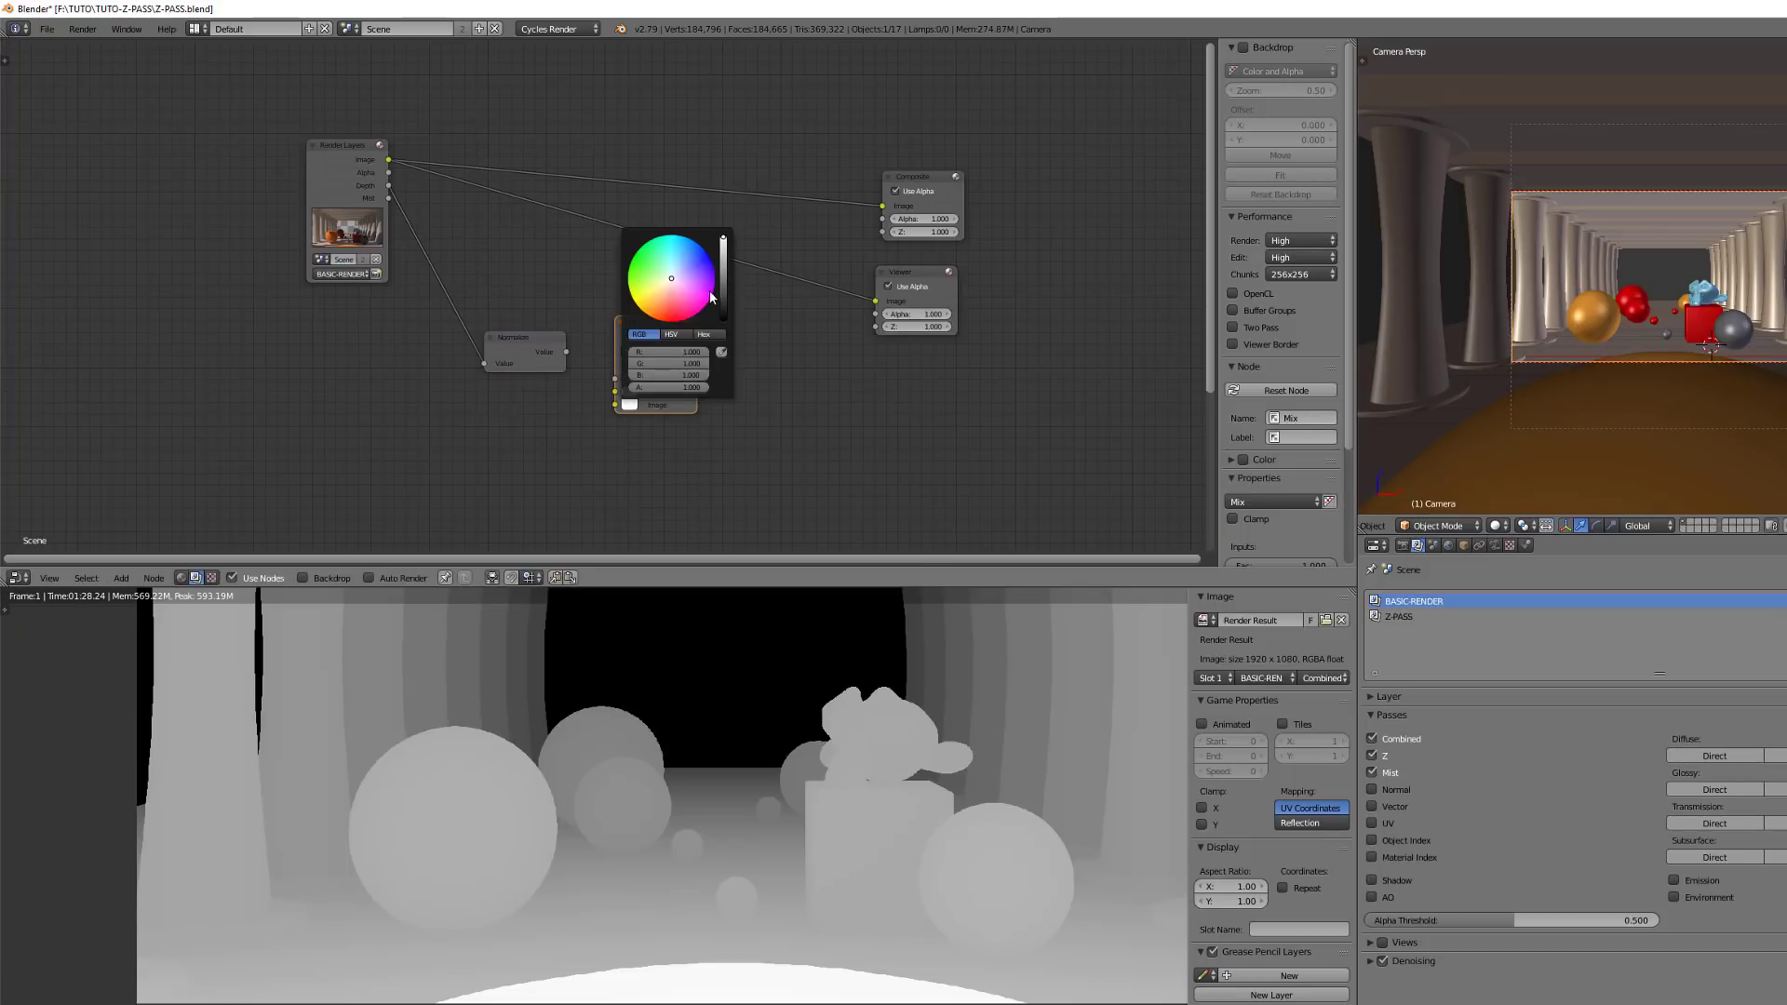
{"action": "left_click_drag", "start_coordinate": [723, 296], "coordinate": [723, 321]}
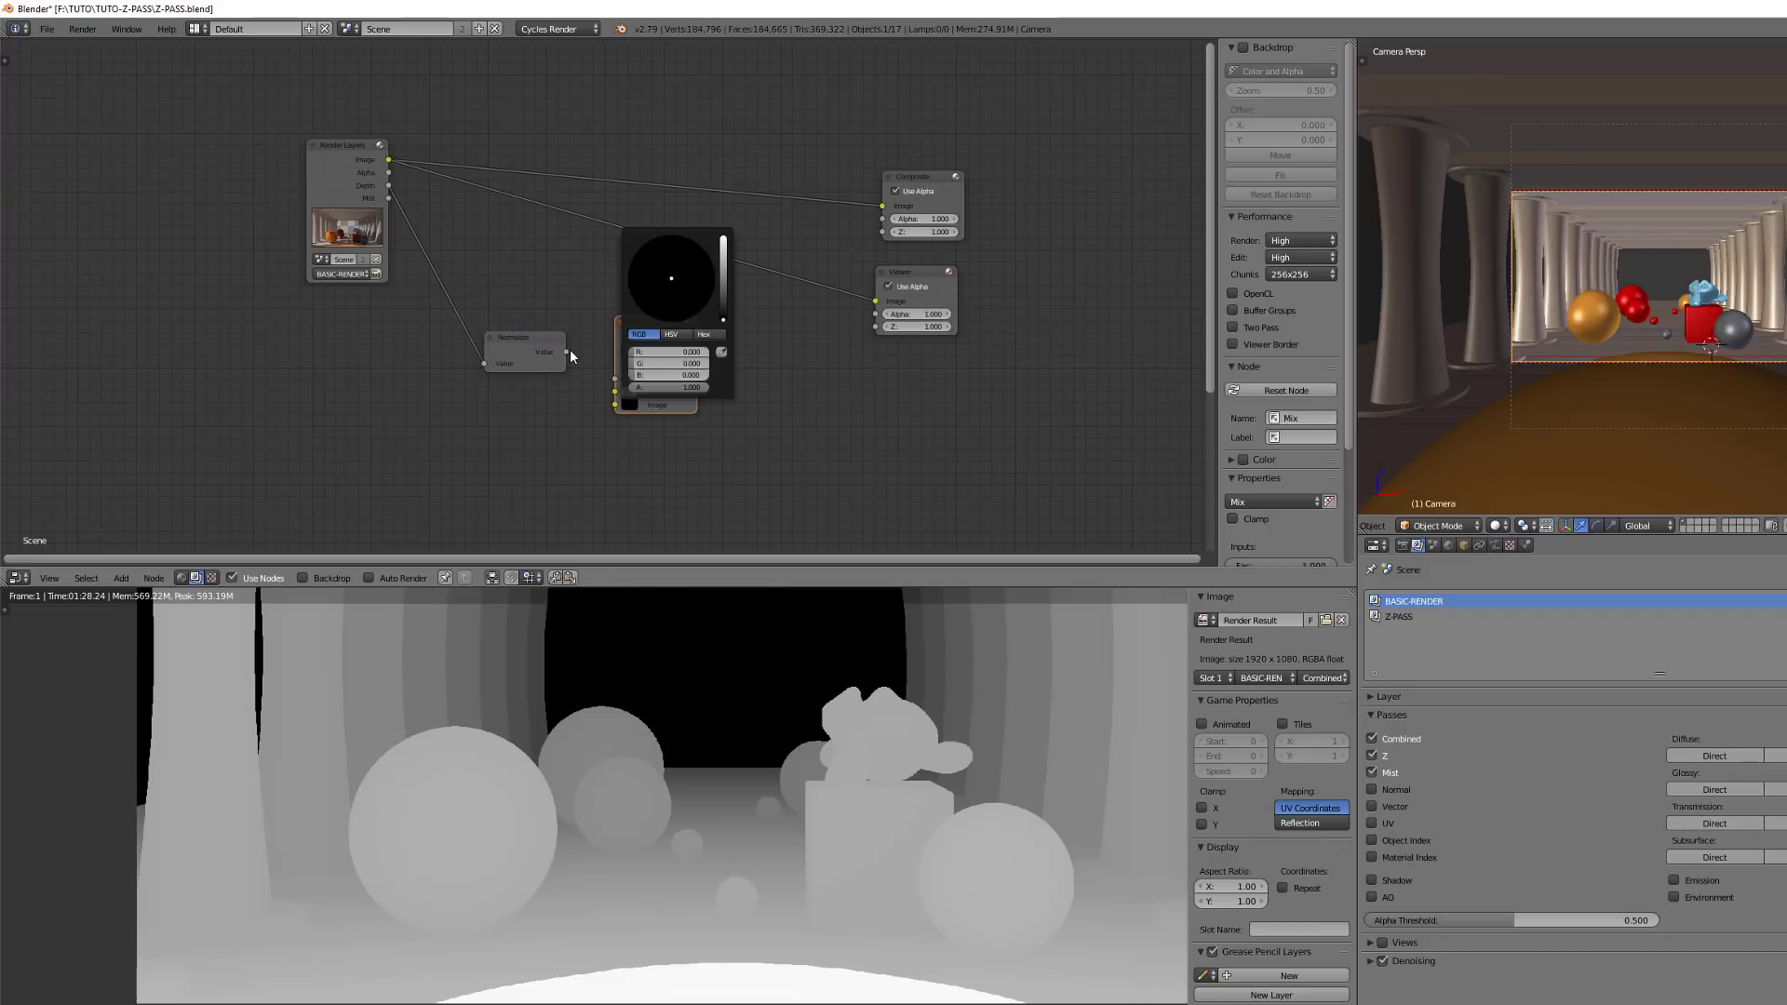
{"action": "left_click_drag", "start_coordinate": [566, 350], "coordinate": [615, 379]}
{"action": "left_click_drag", "start_coordinate": [697, 336], "coordinate": [876, 301]}
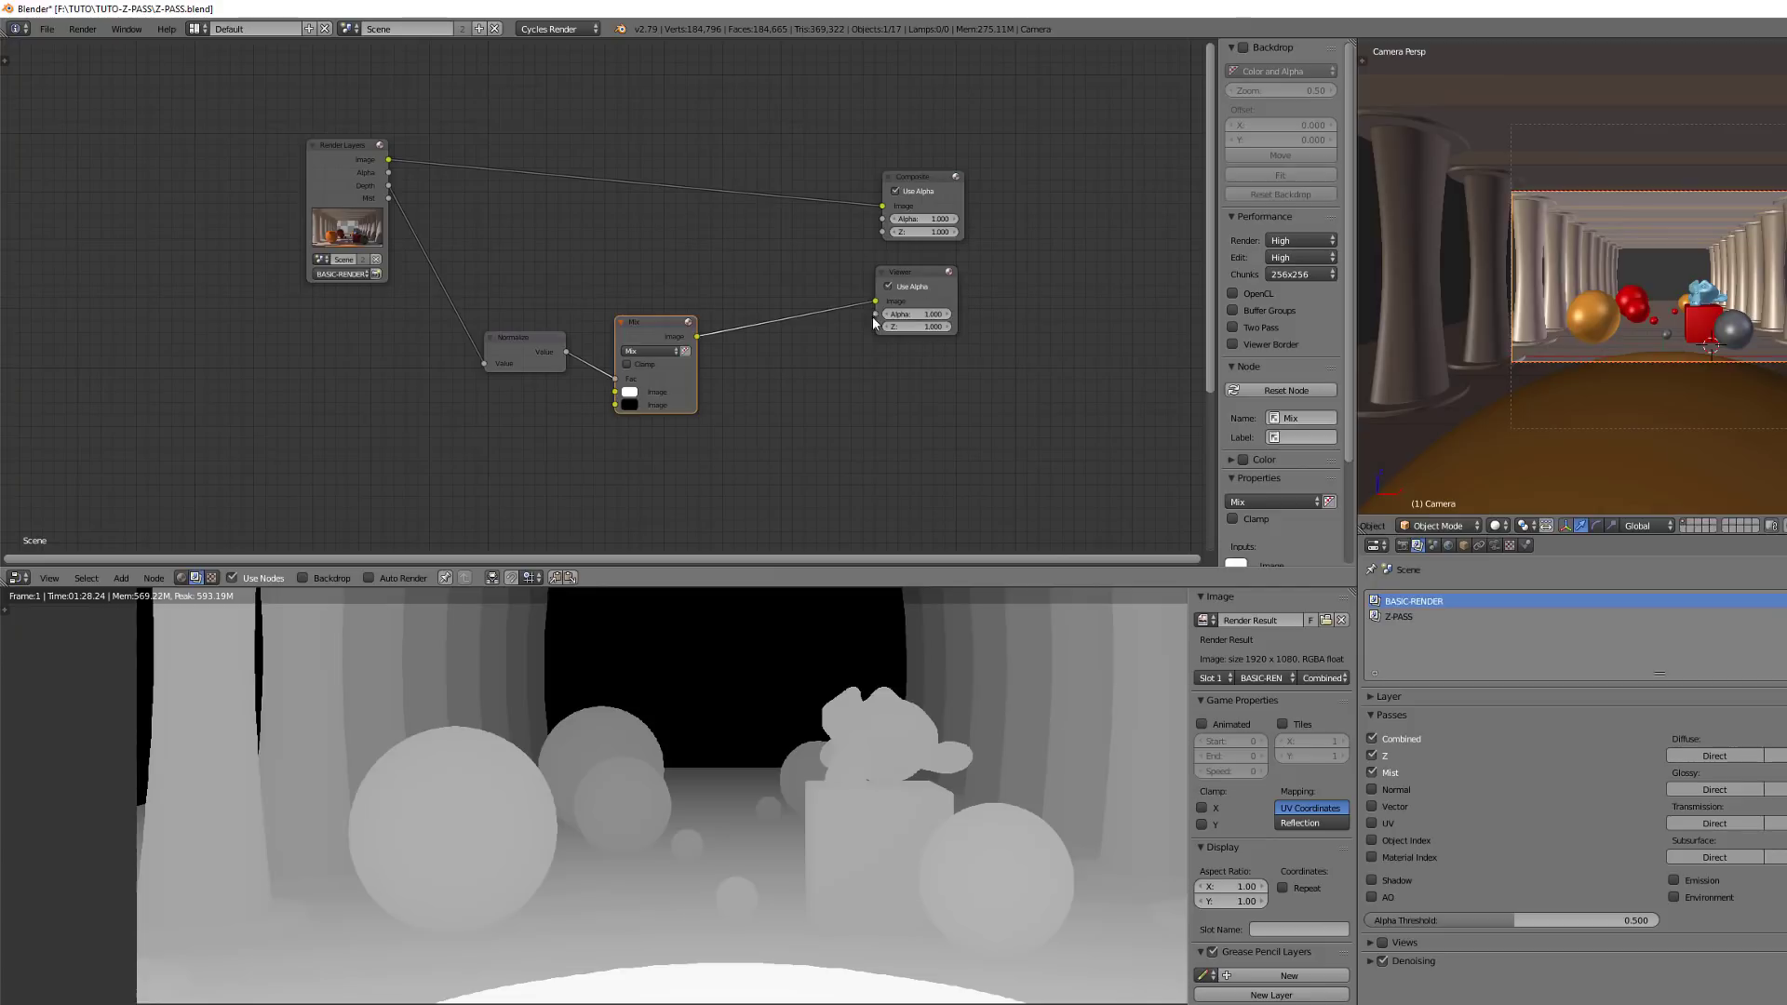
- Select the Viewer node, toggle the node backdrop off, and list the displayable images
{"action": "left_click", "coordinate": [919, 274]}
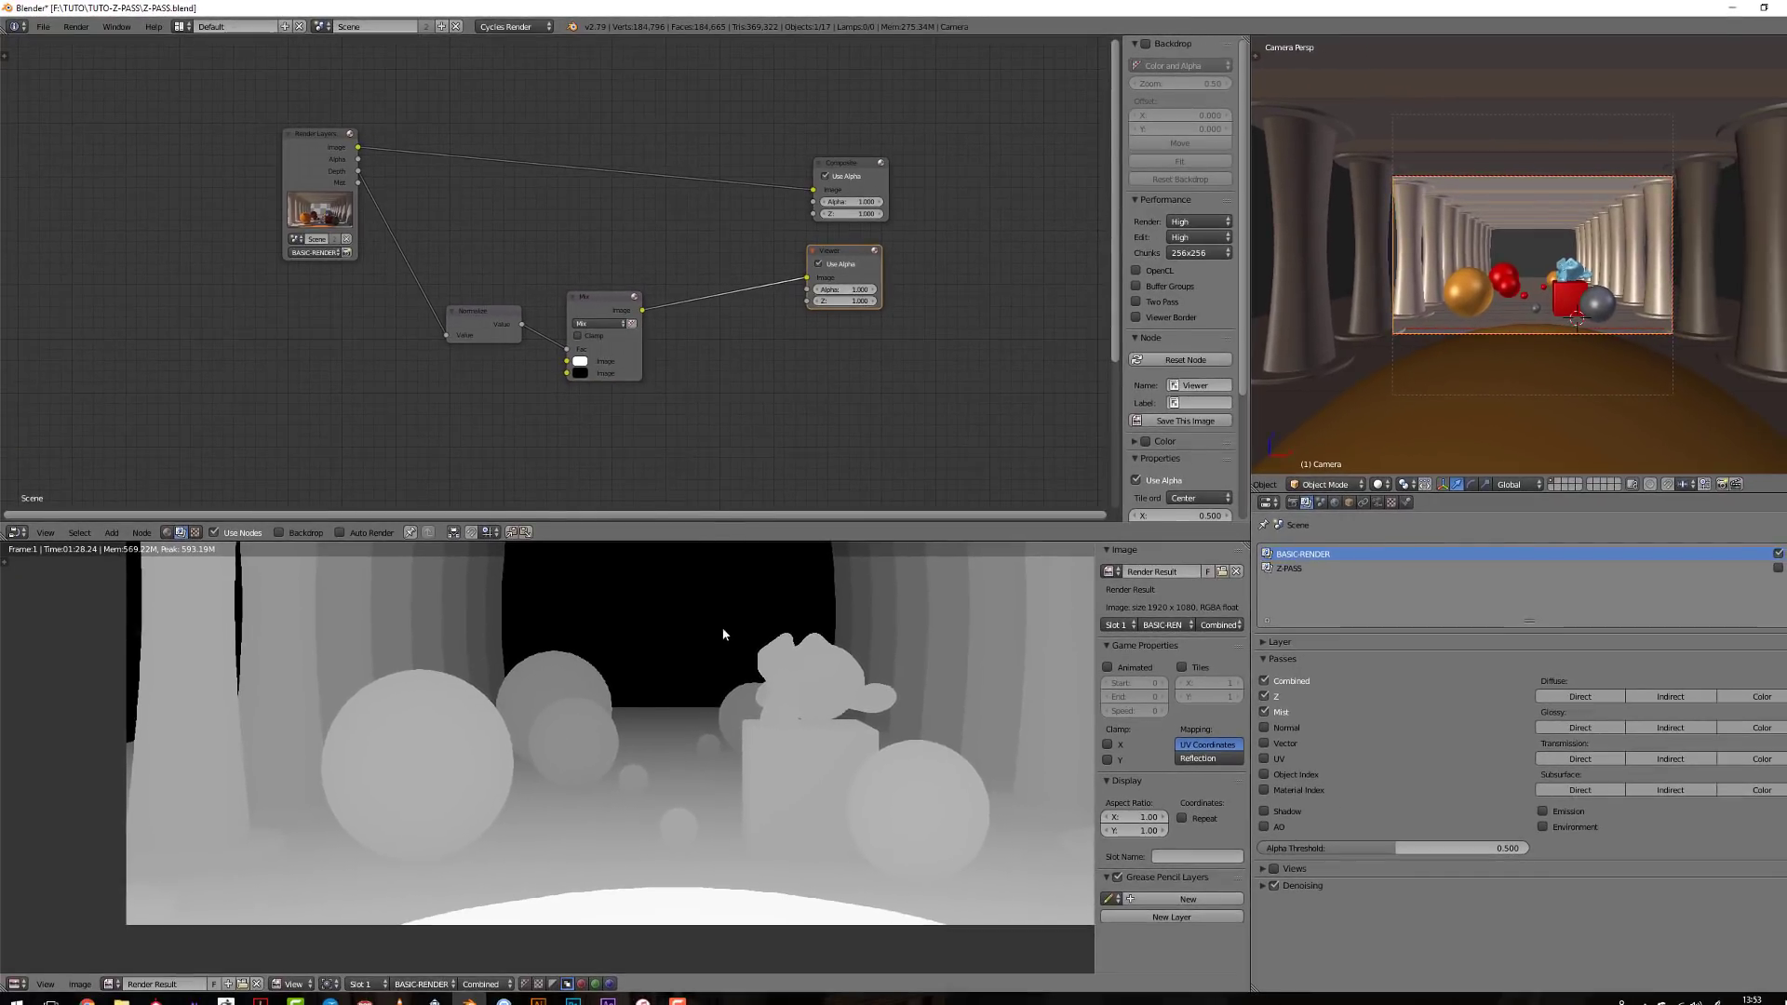
{"action": "middle_click_drag", "start_coordinate": [745, 720], "coordinate": [685, 765]}
{"action": "left_click", "coordinate": [1146, 45]}
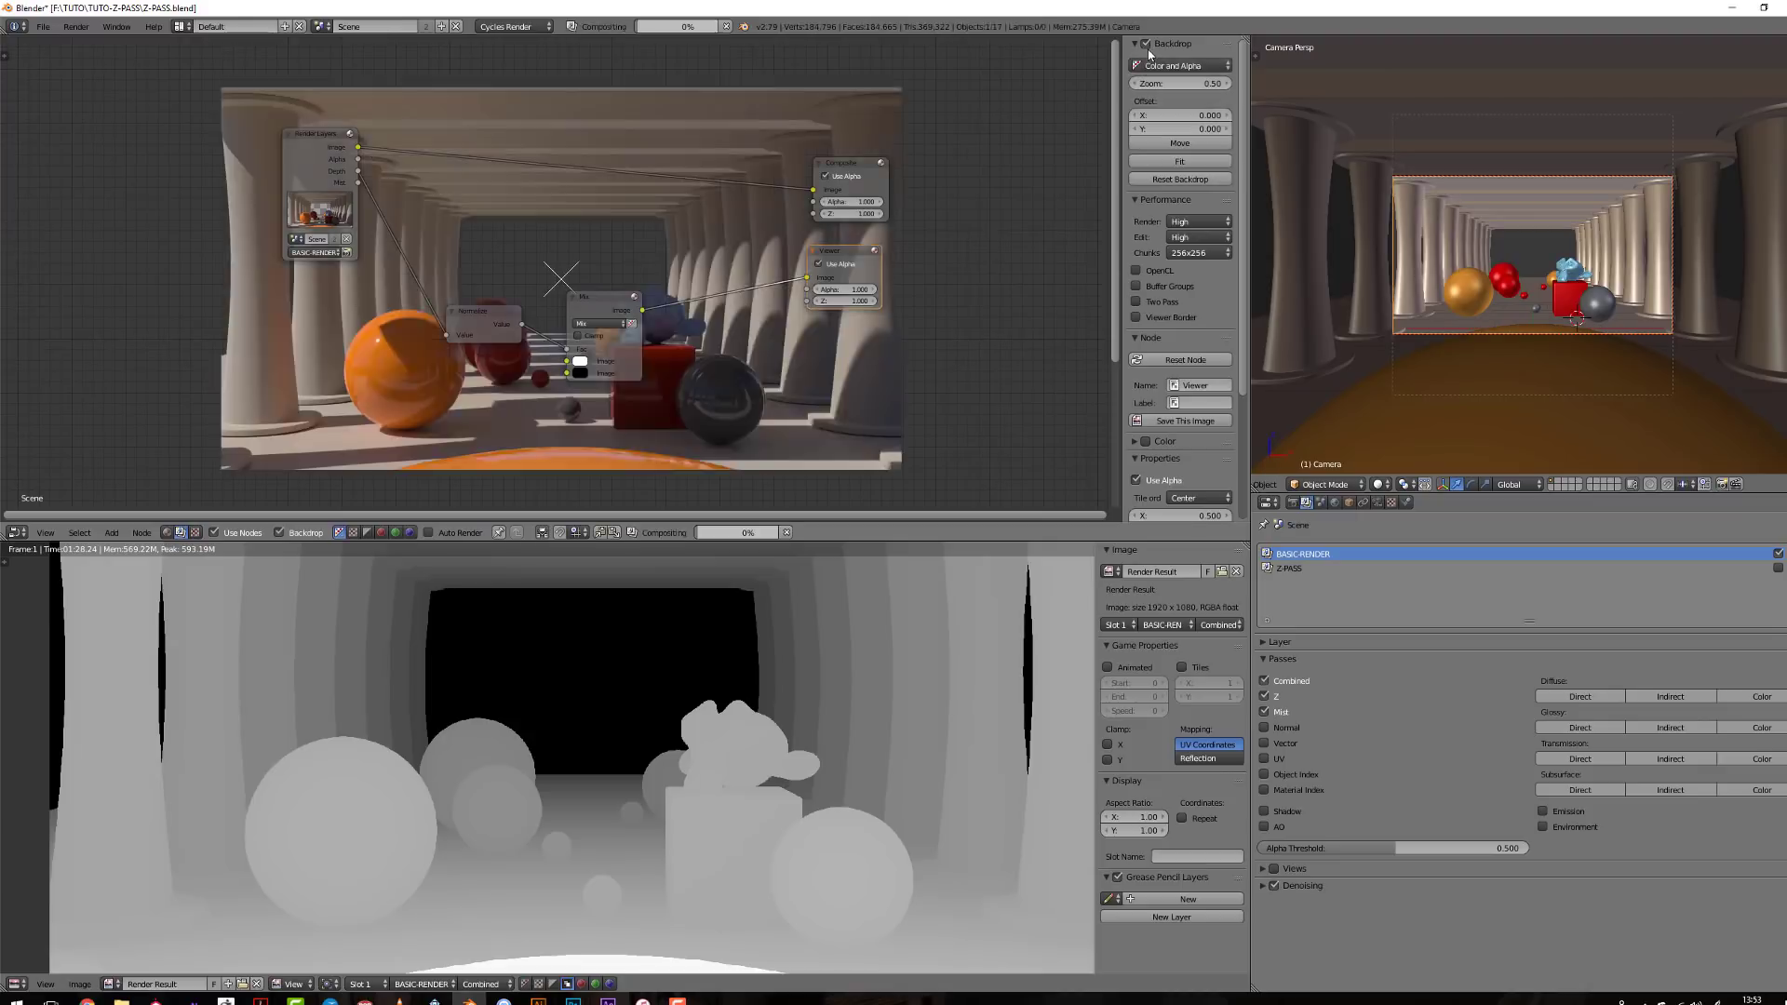
{"action": "left_click", "coordinate": [1146, 45]}
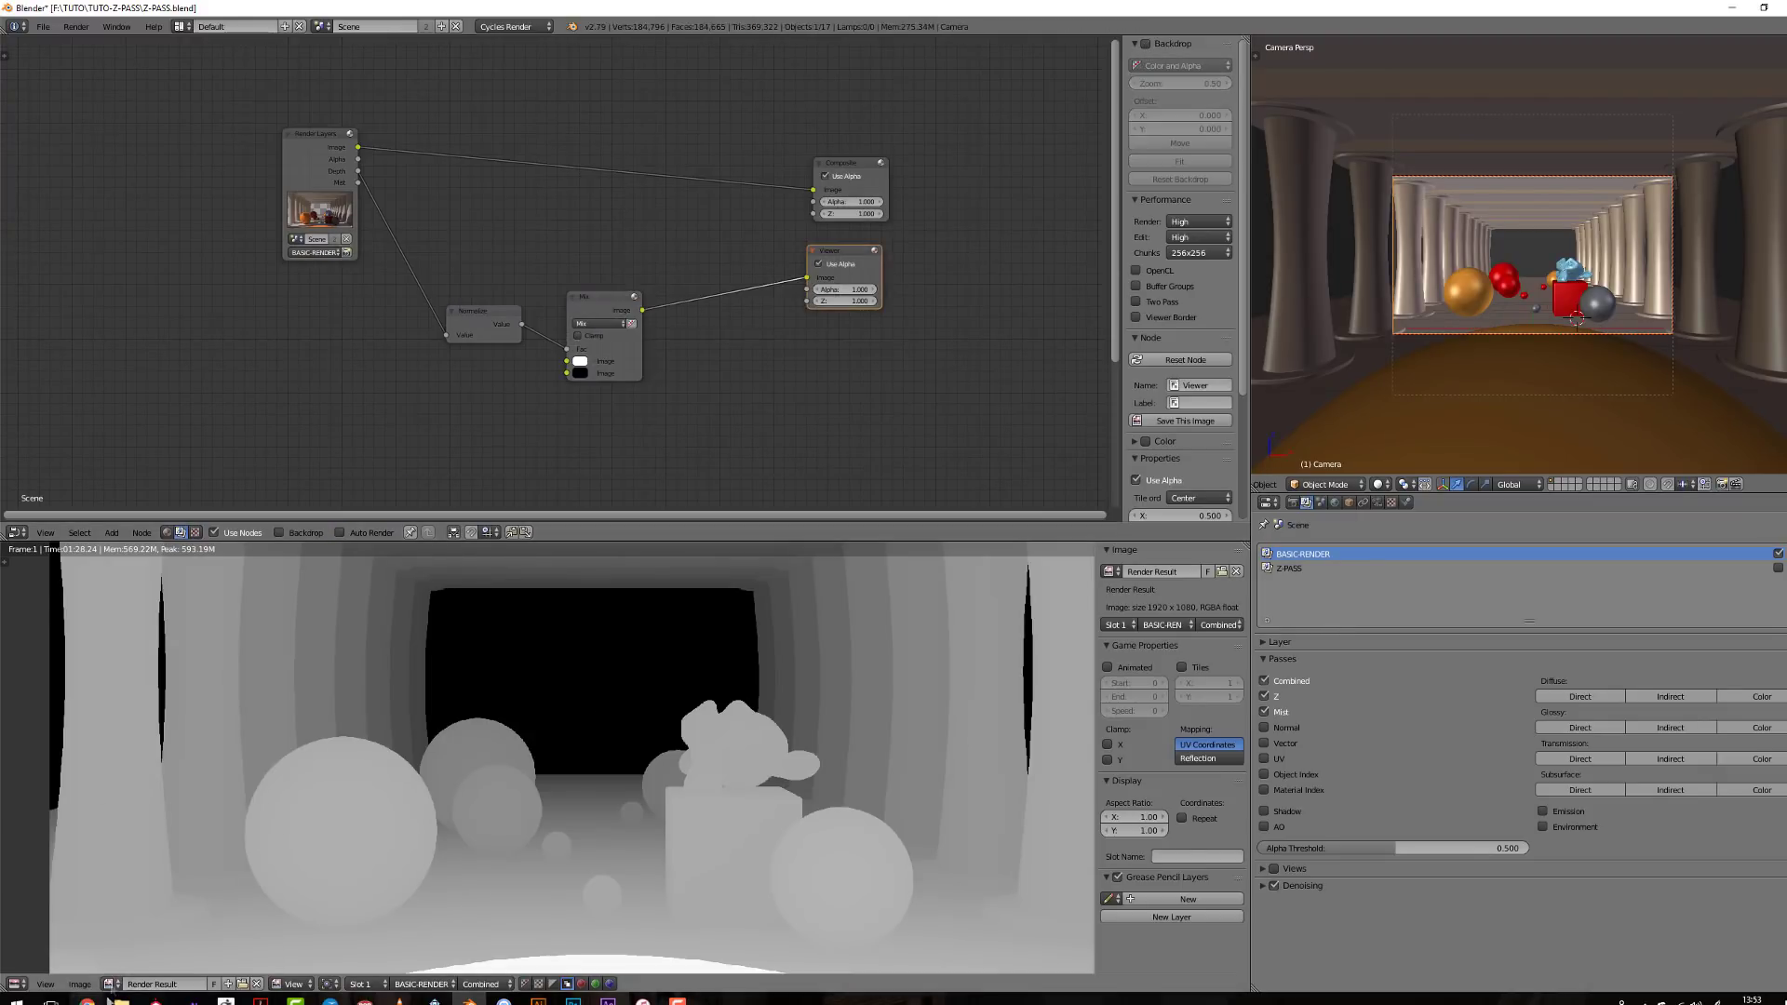
{"action": "left_click", "coordinate": [109, 984]}
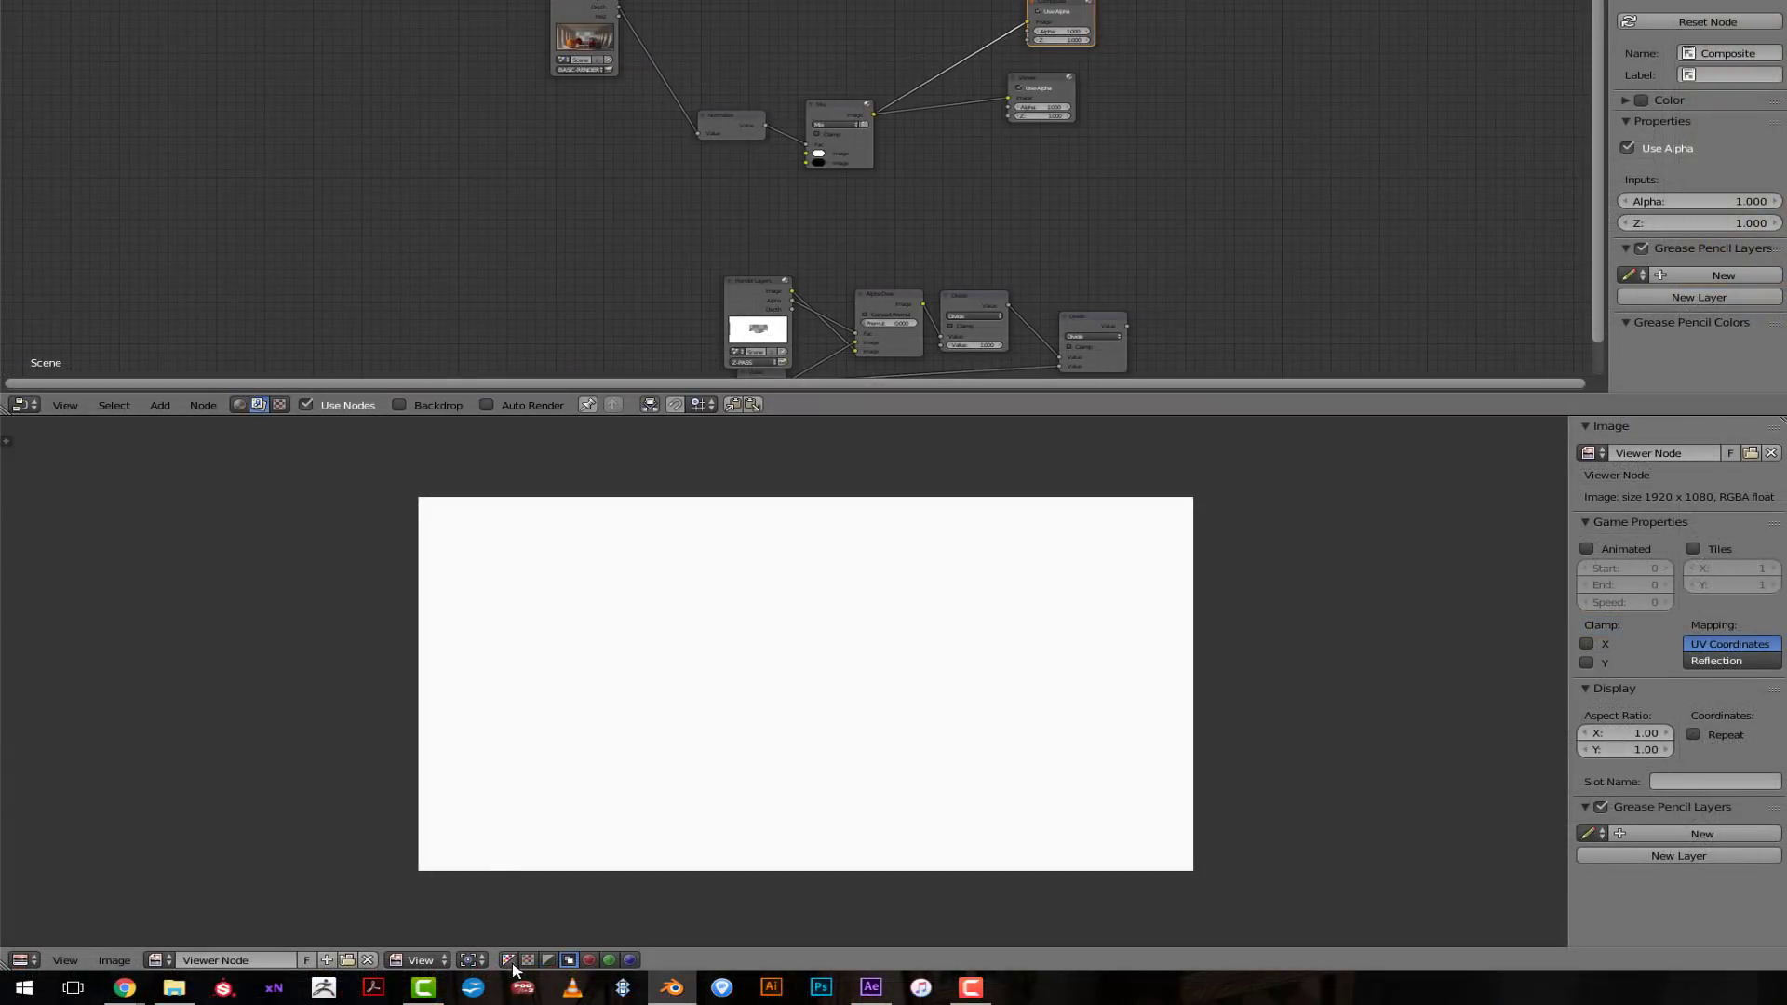
- Display the Viewer Node image's alpha as depth and zoom into its upper part
{"action": "left_click", "coordinate": [507, 960]}
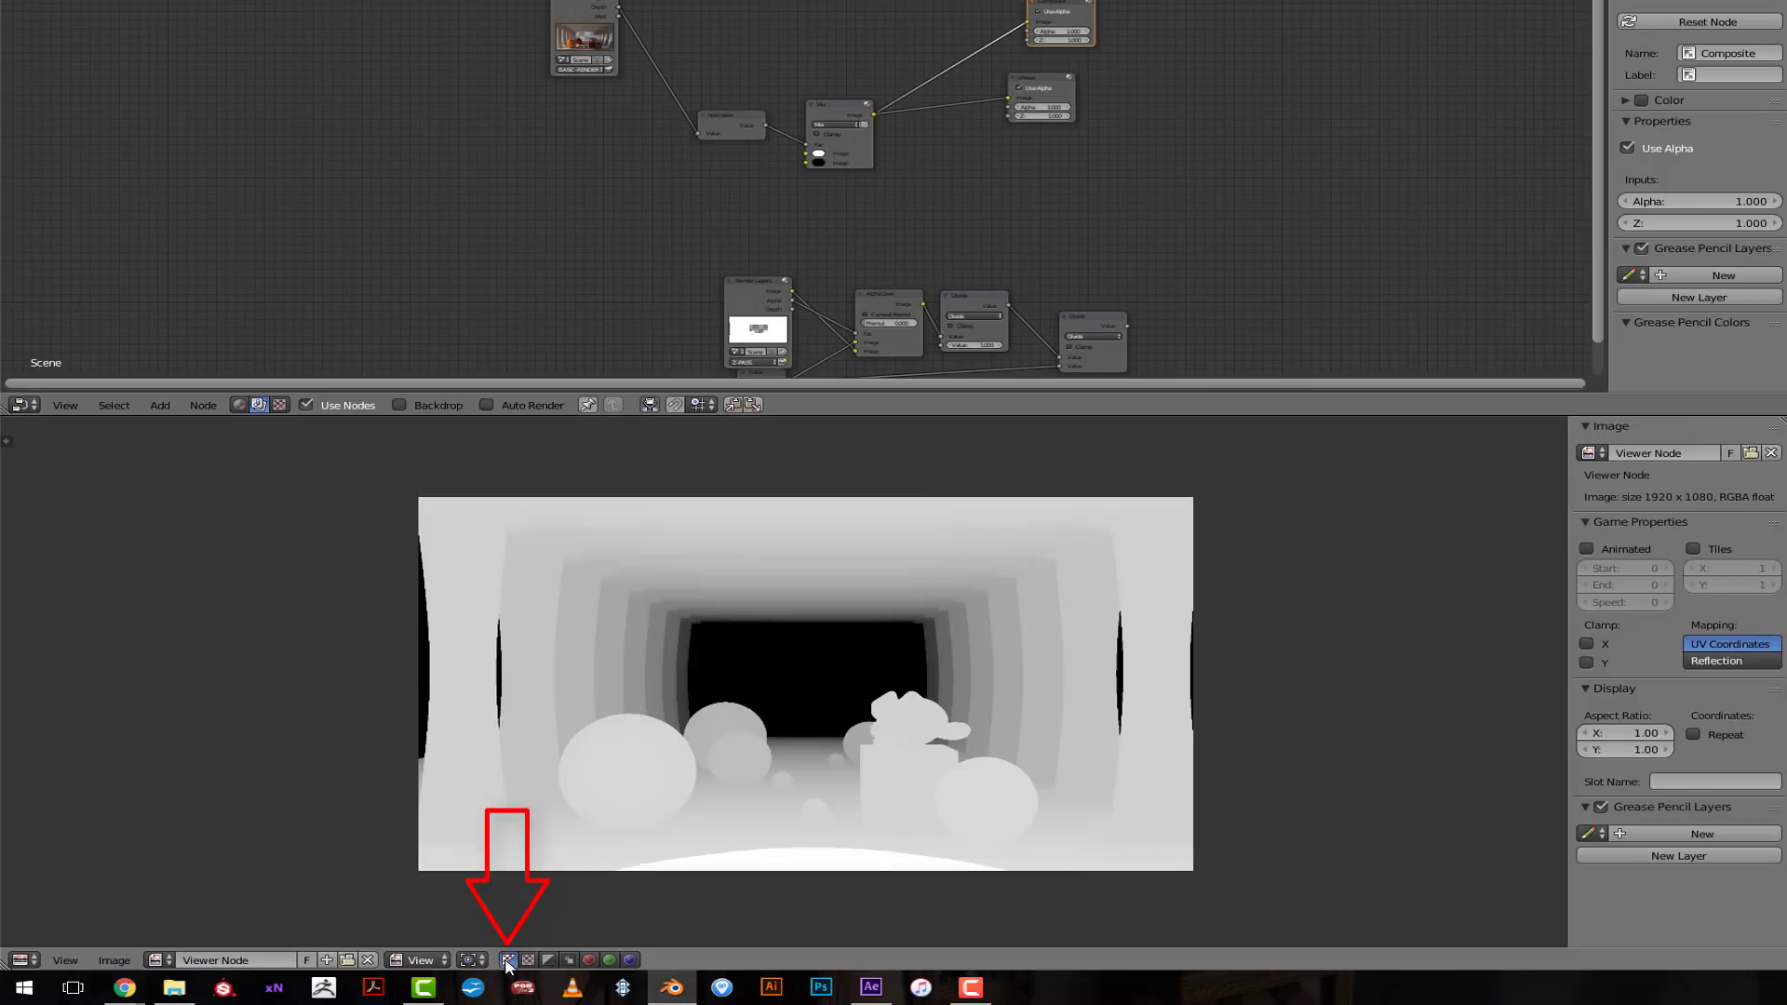
{"action": "scroll", "coordinate": [611, 785], "scroll_direction": "up", "scroll_amount": 2}
{"action": "middle_click_drag", "start_coordinate": [611, 785], "coordinate": [566, 568]}
{"action": "scroll", "coordinate": [615, 605], "scroll_direction": "up", "scroll_amount": 4}
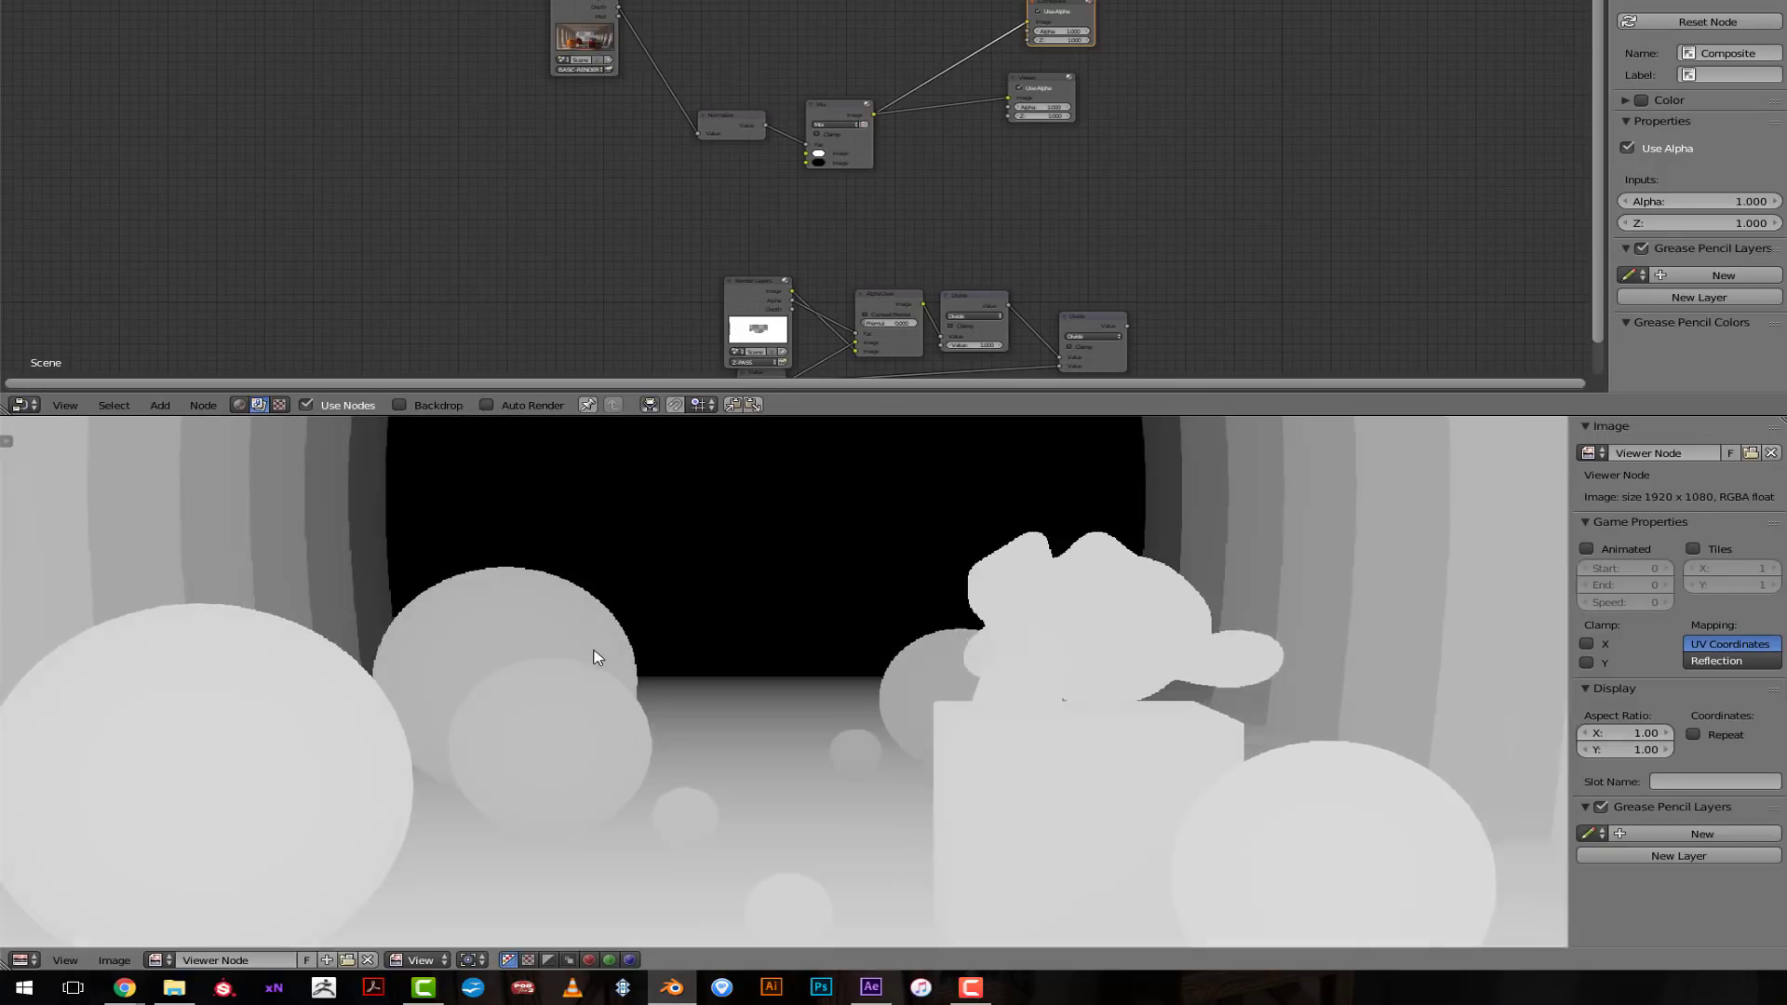
{"action": "scroll", "coordinate": [1030, 656], "scroll_direction": "up", "scroll_amount": 4}
{"action": "scroll", "coordinate": [986, 624], "scroll_direction": "down", "scroll_amount": 6}
{"action": "scroll", "coordinate": [931, 619], "scroll_direction": "up", "scroll_amount": 1}
{"action": "scroll", "coordinate": [924, 636], "scroll_direction": "up", "scroll_amount": 5}
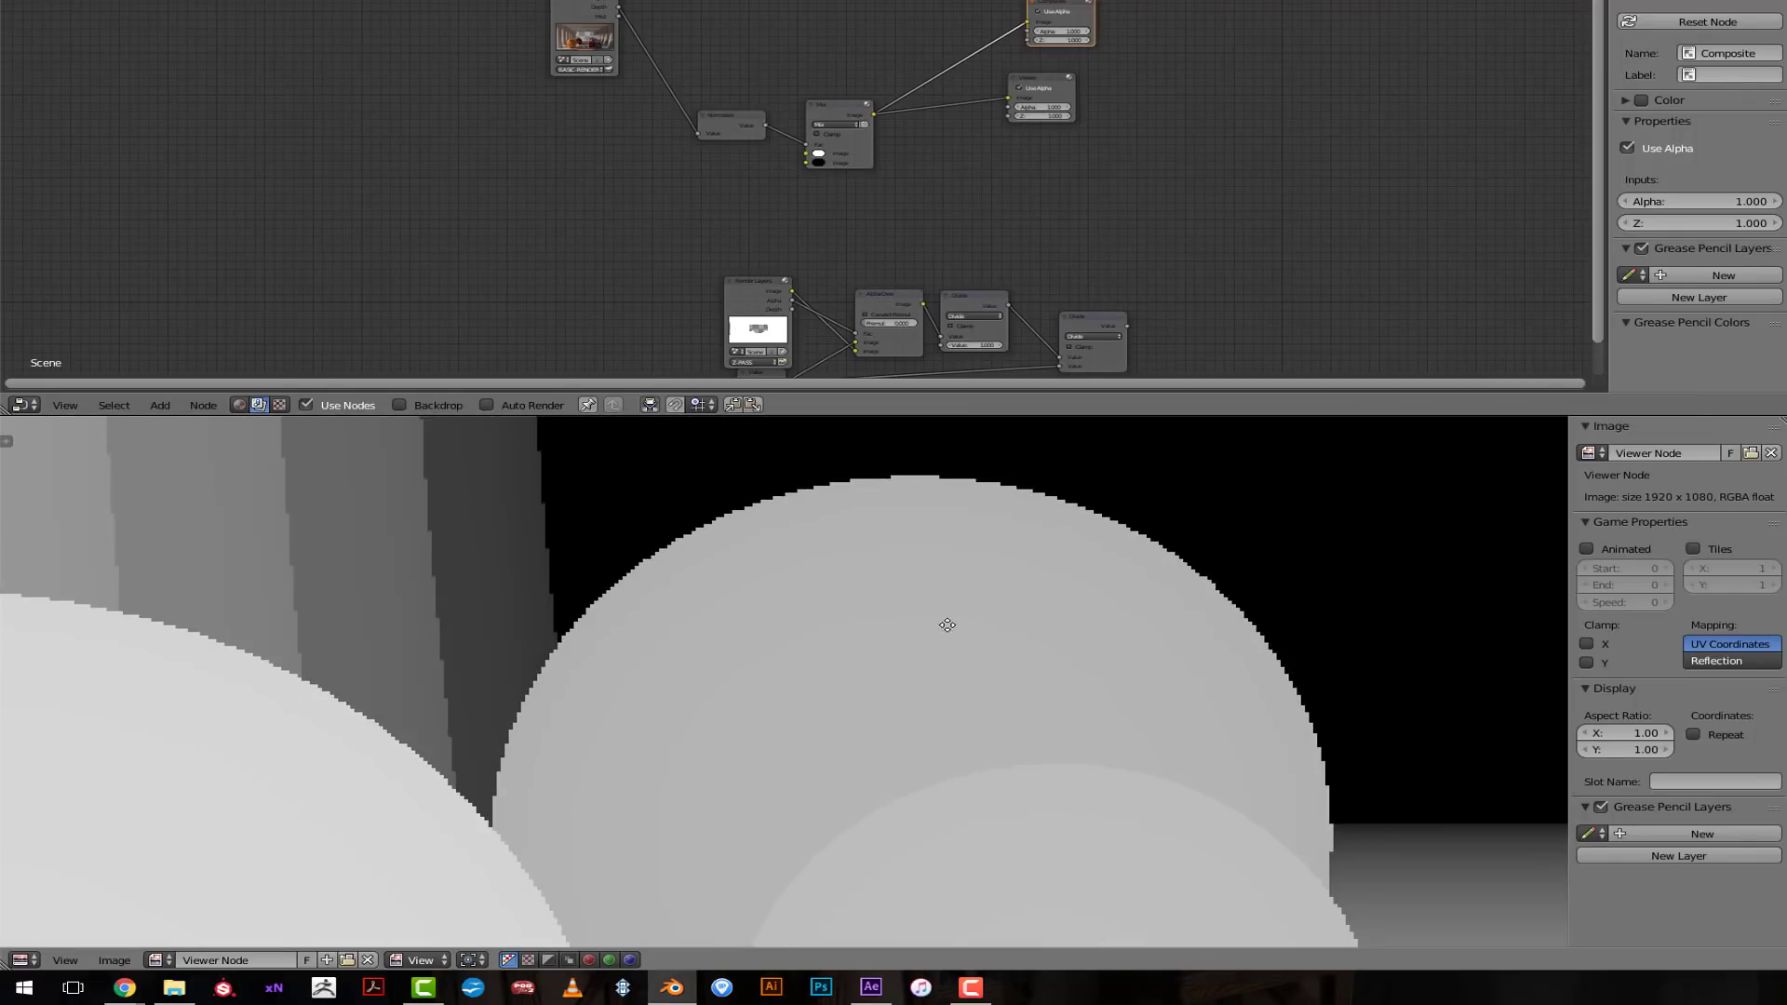
- Pan to the large sphere's edge and zoom in and out to inspect the depth gradient
{"action": "middle_click_drag", "start_coordinate": [918, 646], "coordinate": [822, 710]}
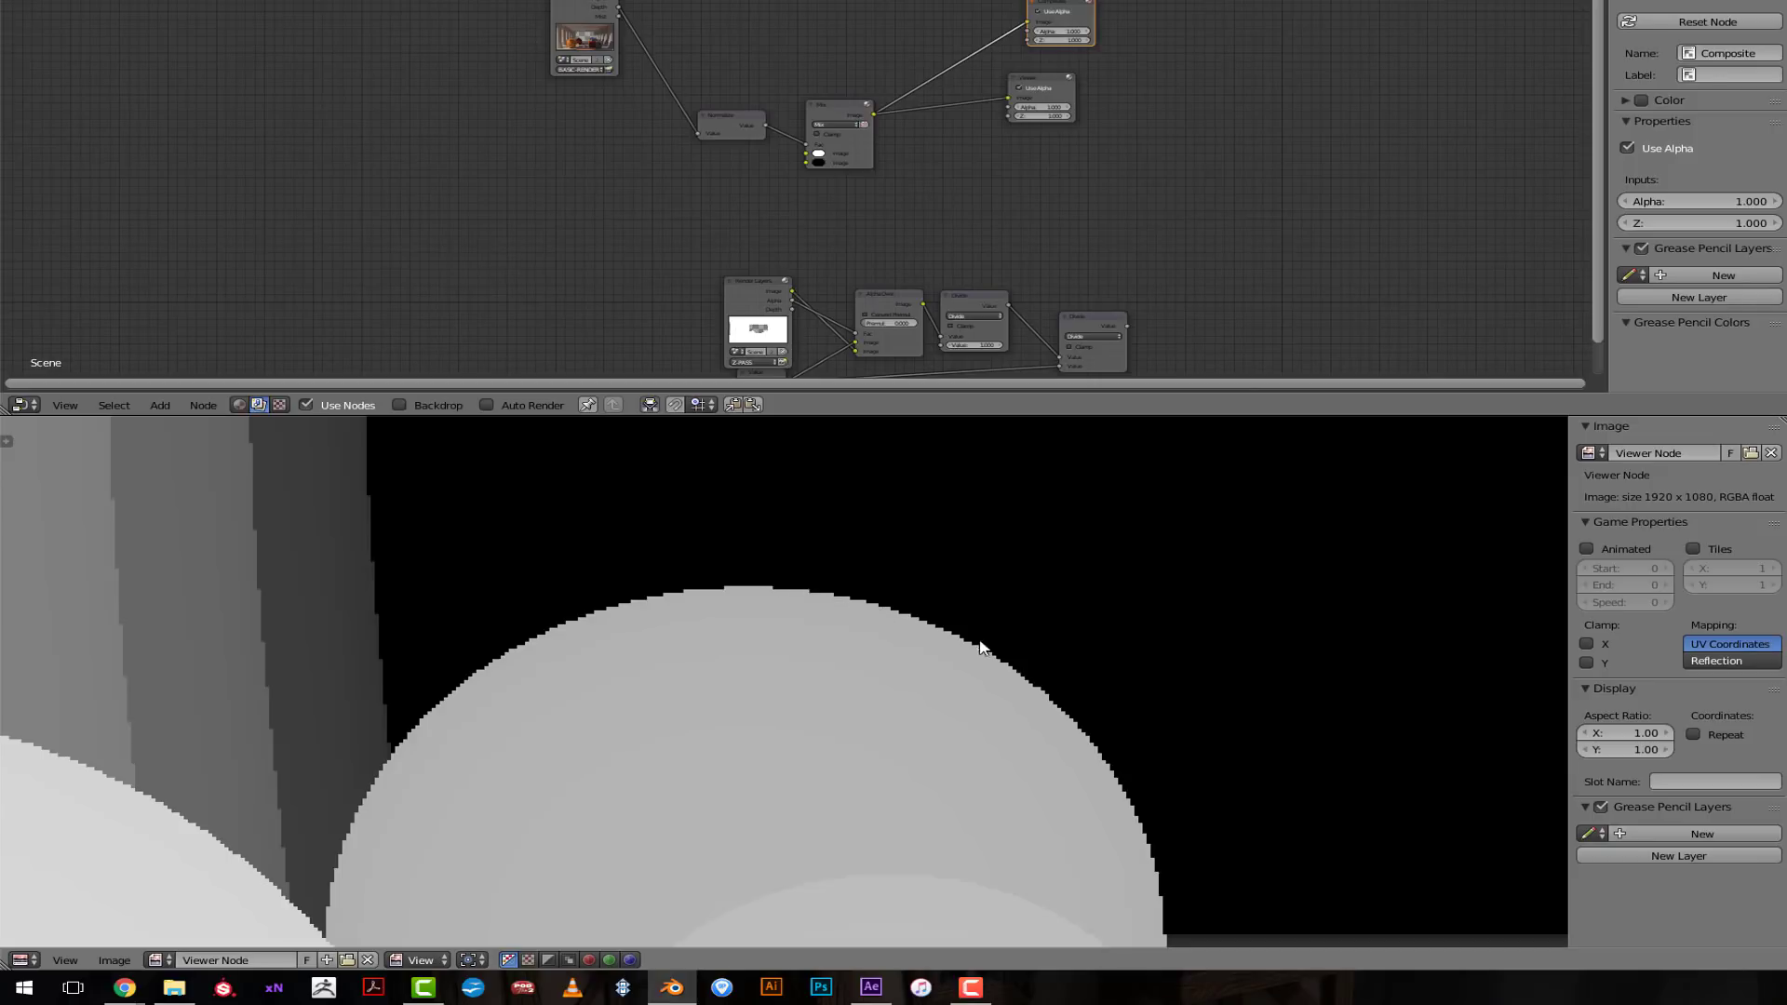
{"action": "scroll", "coordinate": [799, 585], "scroll_direction": "down", "scroll_amount": 5}
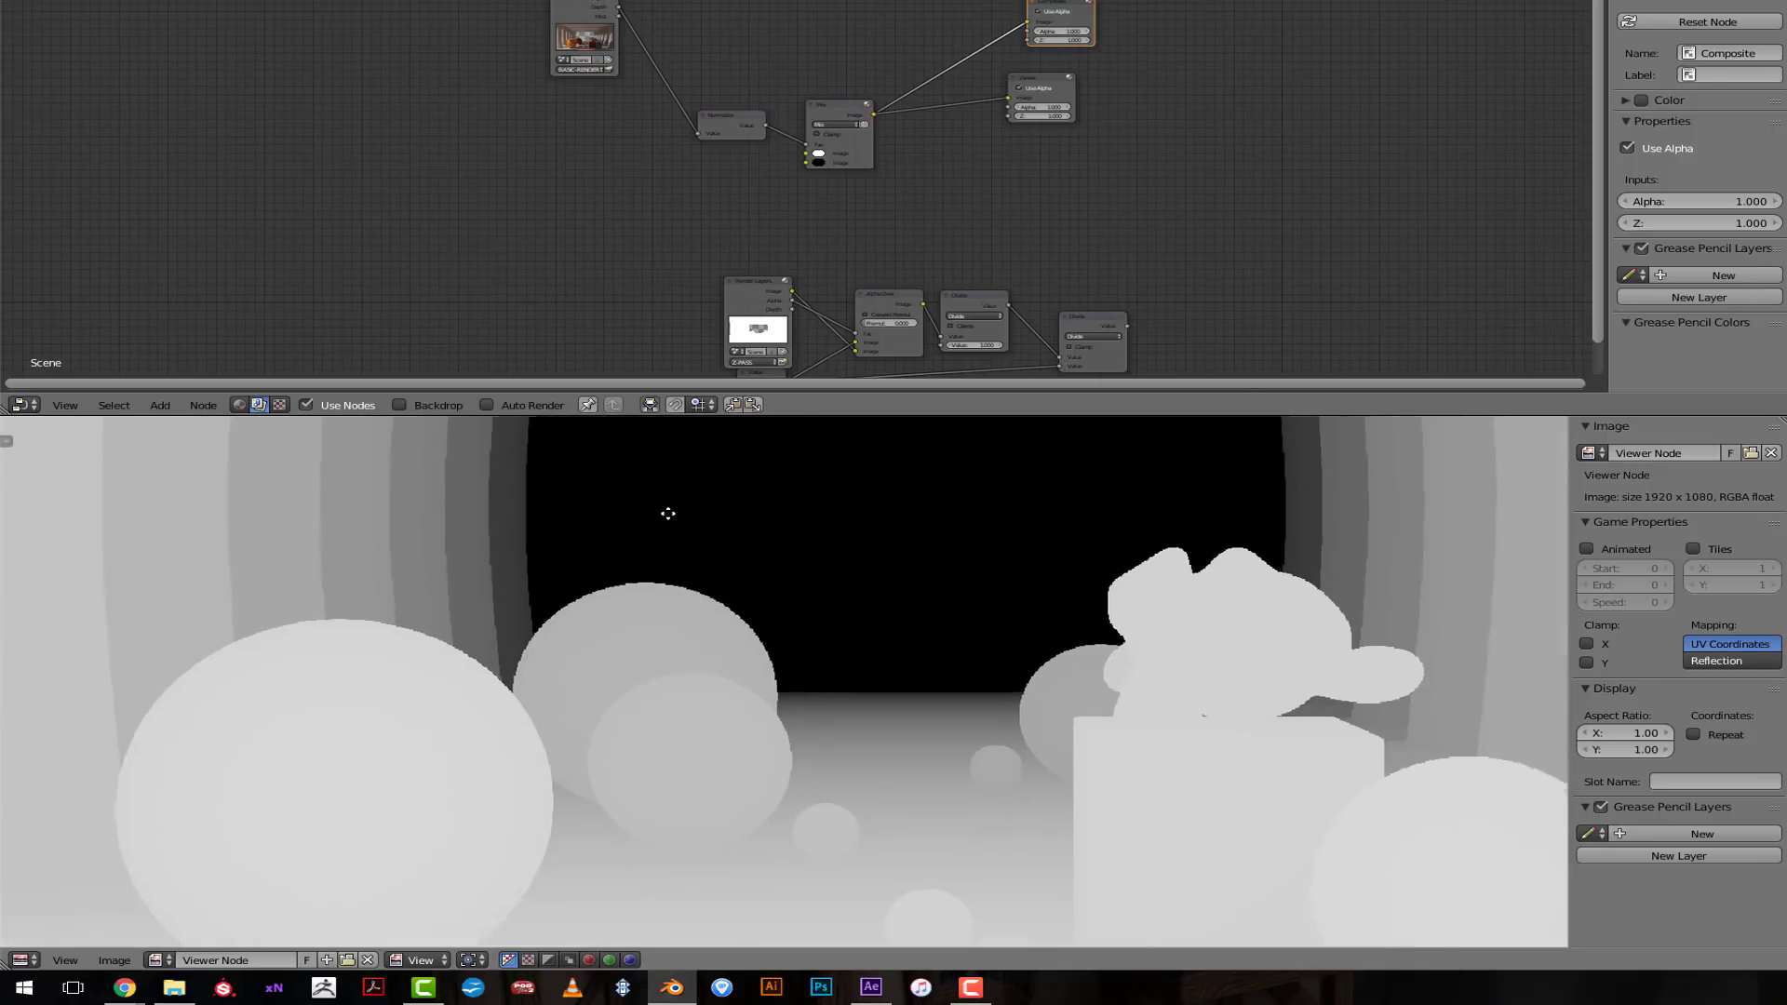
{"action": "scroll", "coordinate": [656, 506], "scroll_direction": "down", "scroll_amount": 1}
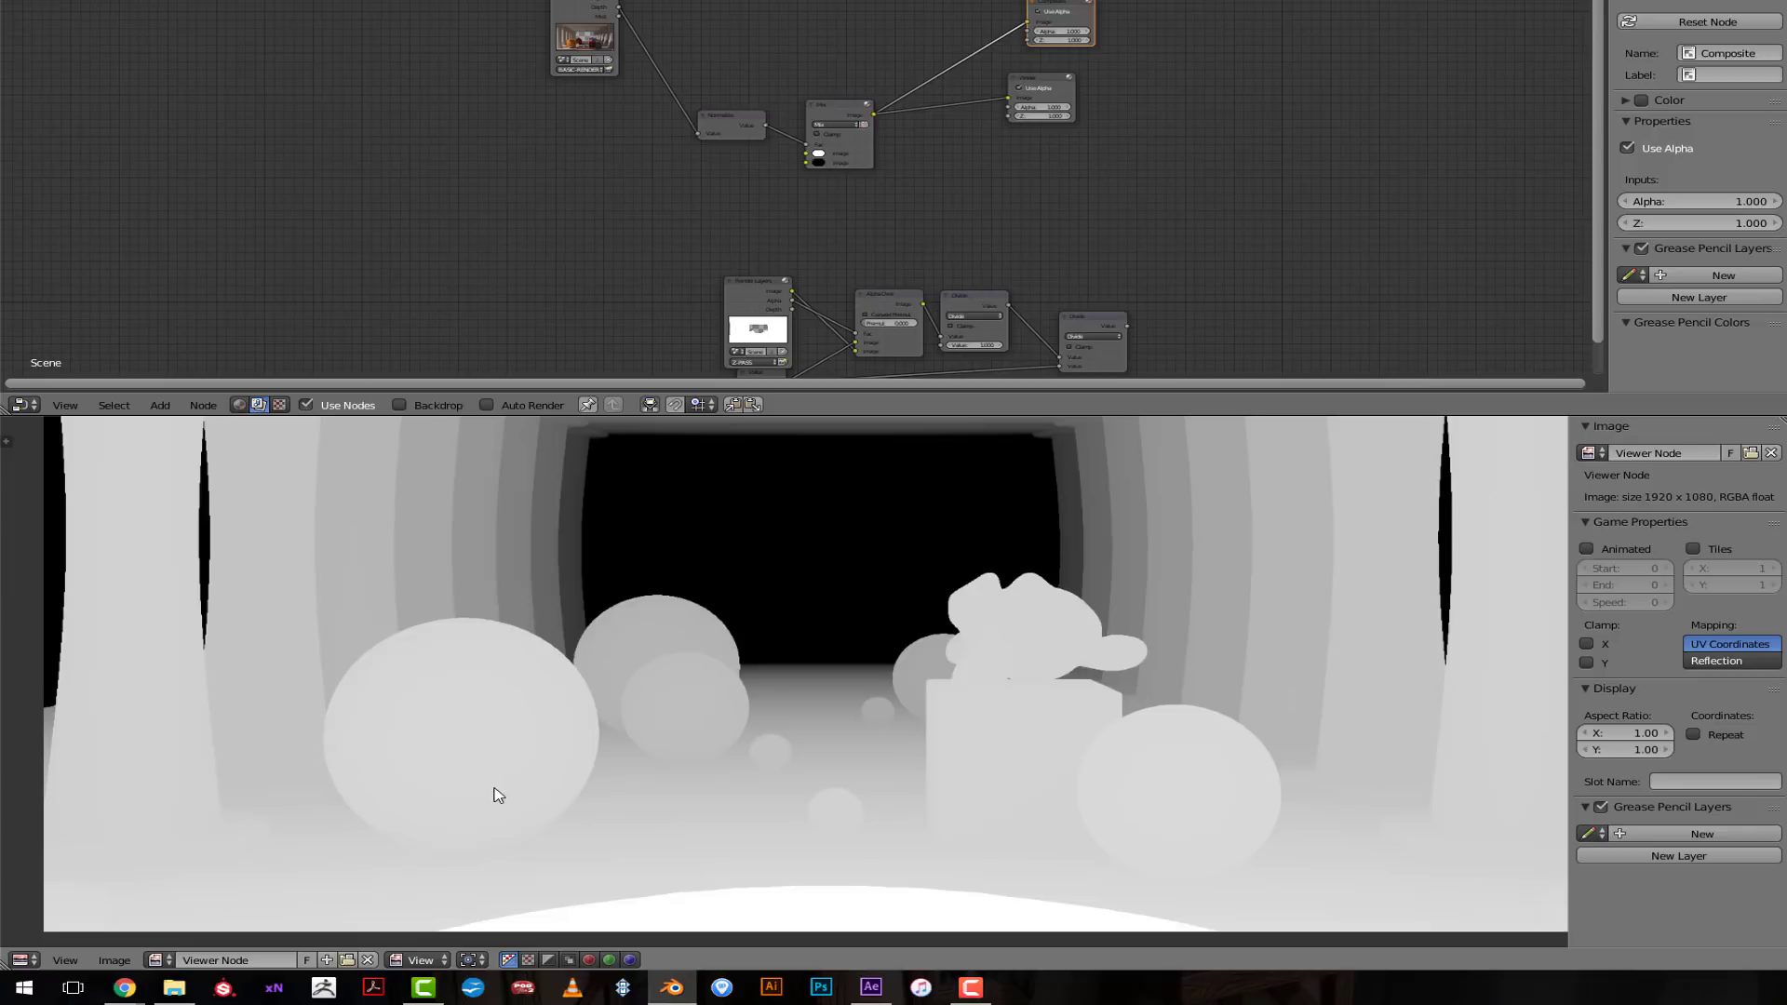
{"action": "scroll", "coordinate": [409, 754], "scroll_direction": "up", "scroll_amount": 1}
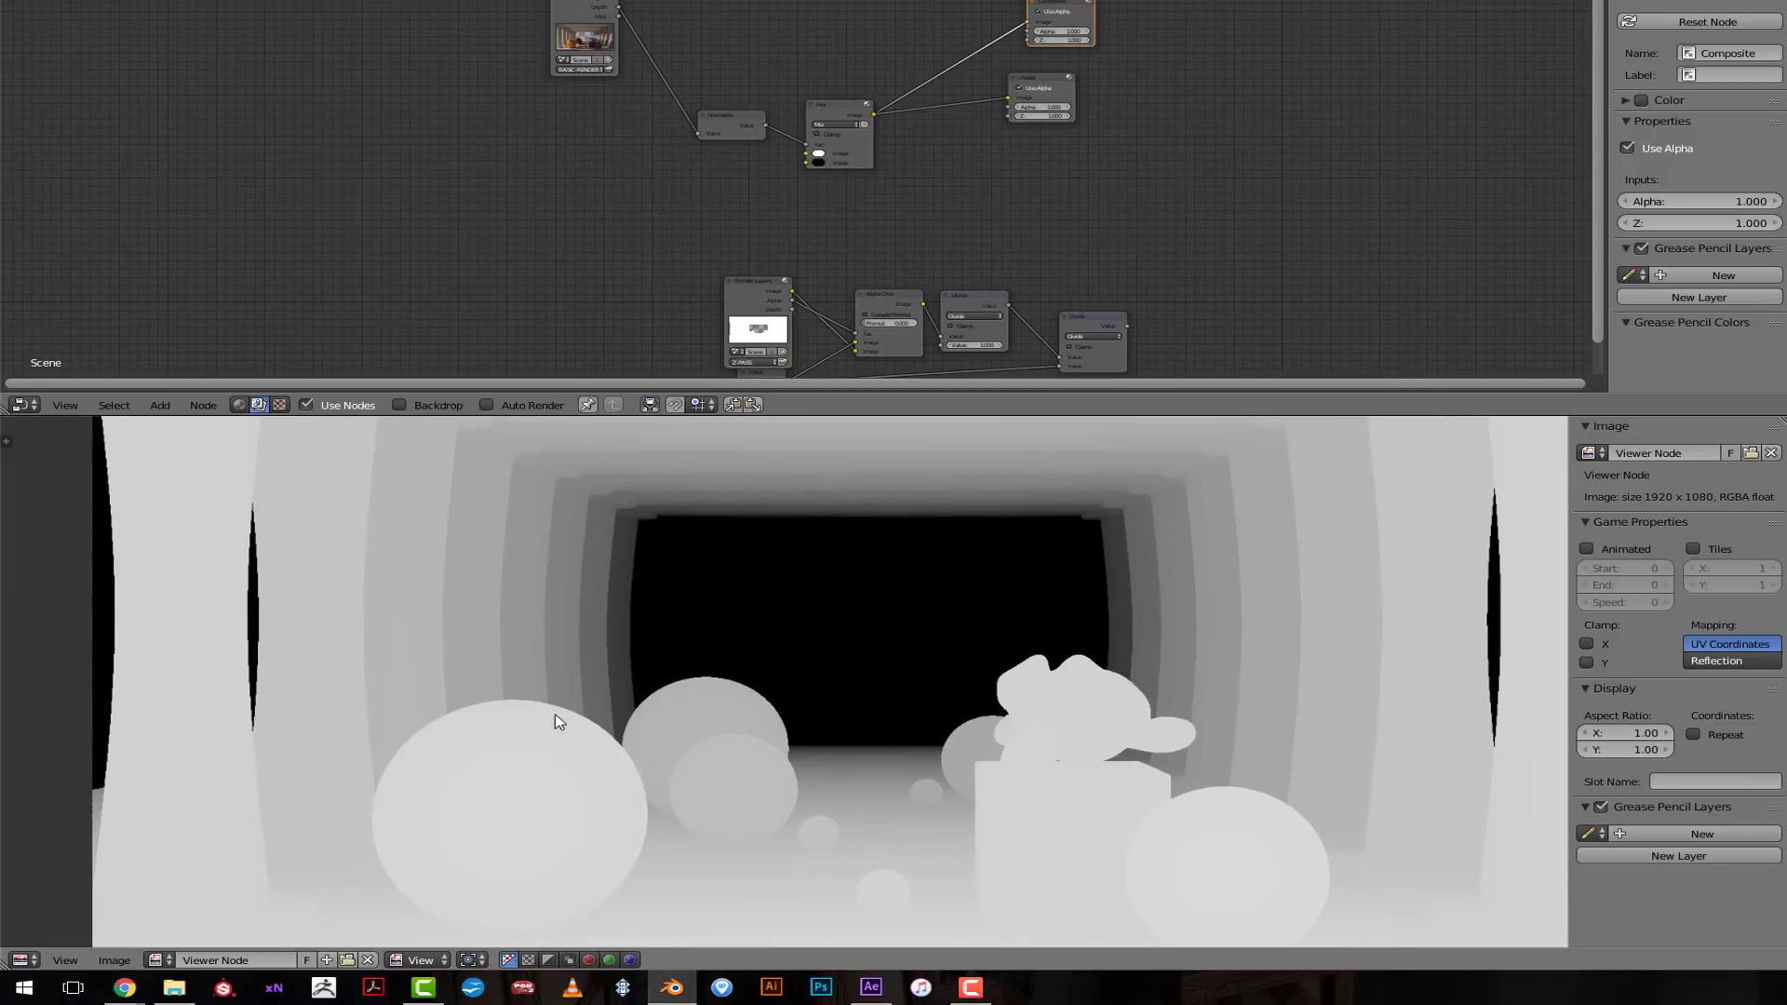
{"action": "scroll", "coordinate": [562, 722], "scroll_direction": "down", "scroll_amount": 2}
{"action": "scroll", "coordinate": [555, 679], "scroll_direction": "up", "scroll_amount": 2}
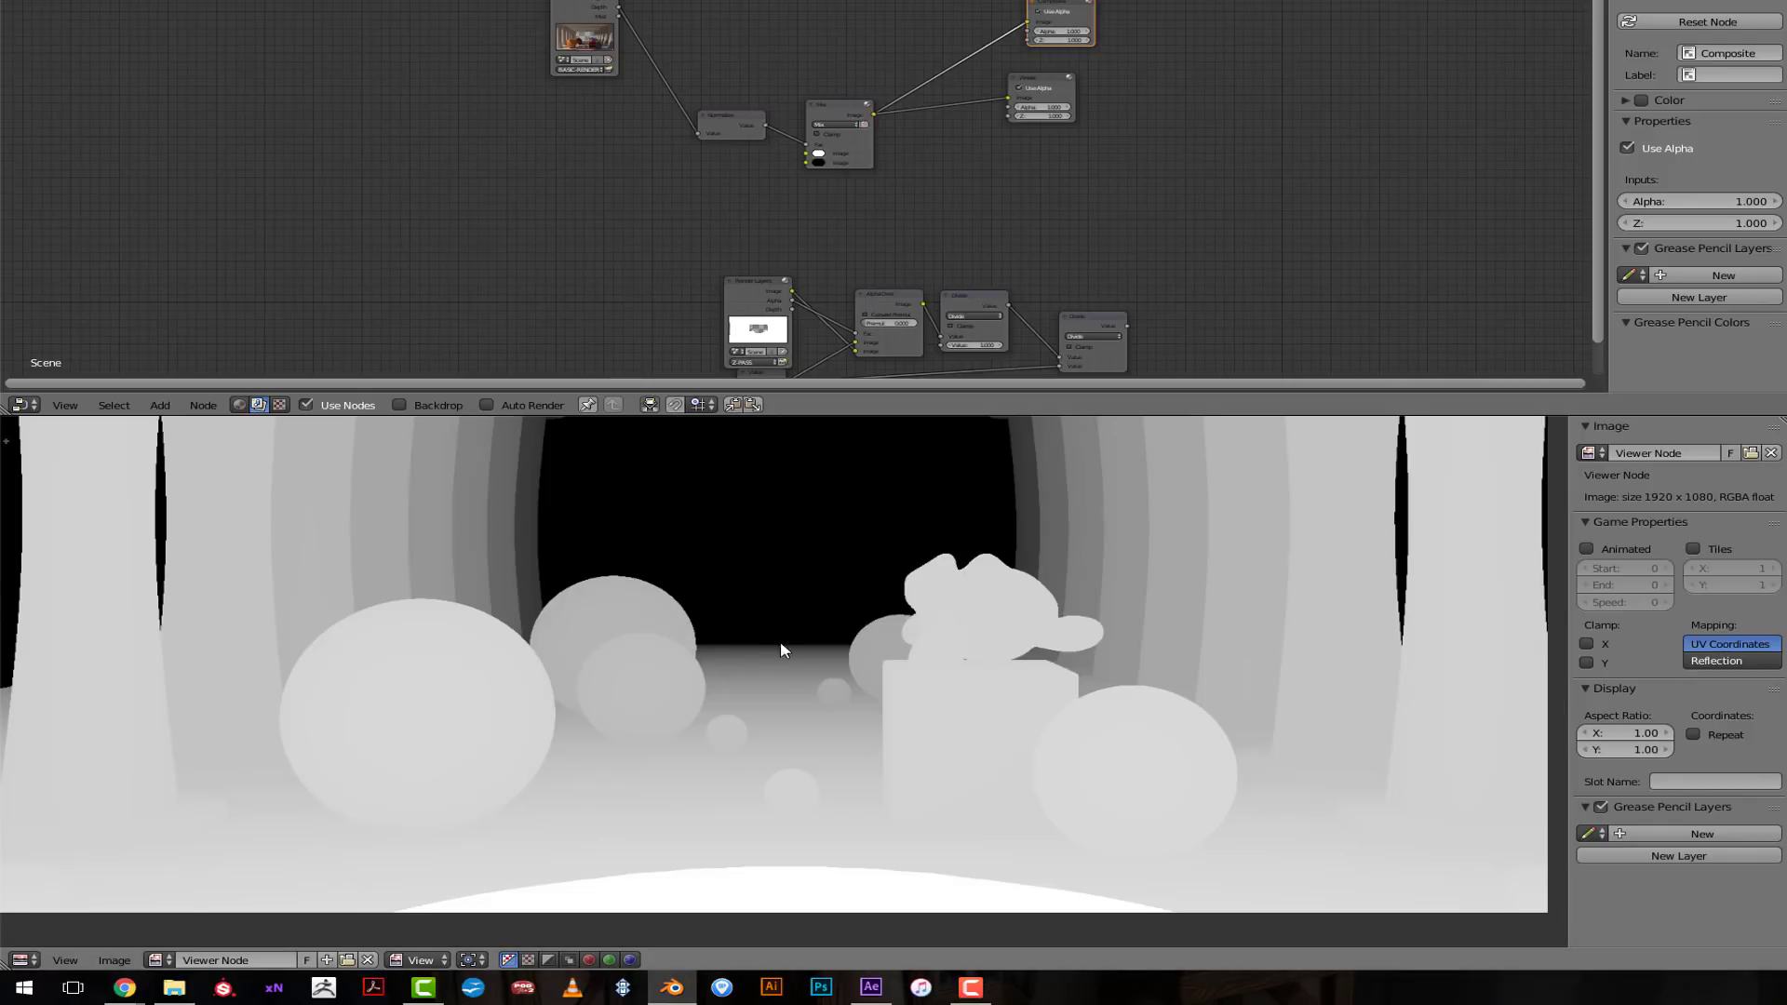
{"action": "scroll", "coordinate": [745, 661], "scroll_direction": "down", "scroll_amount": 2}
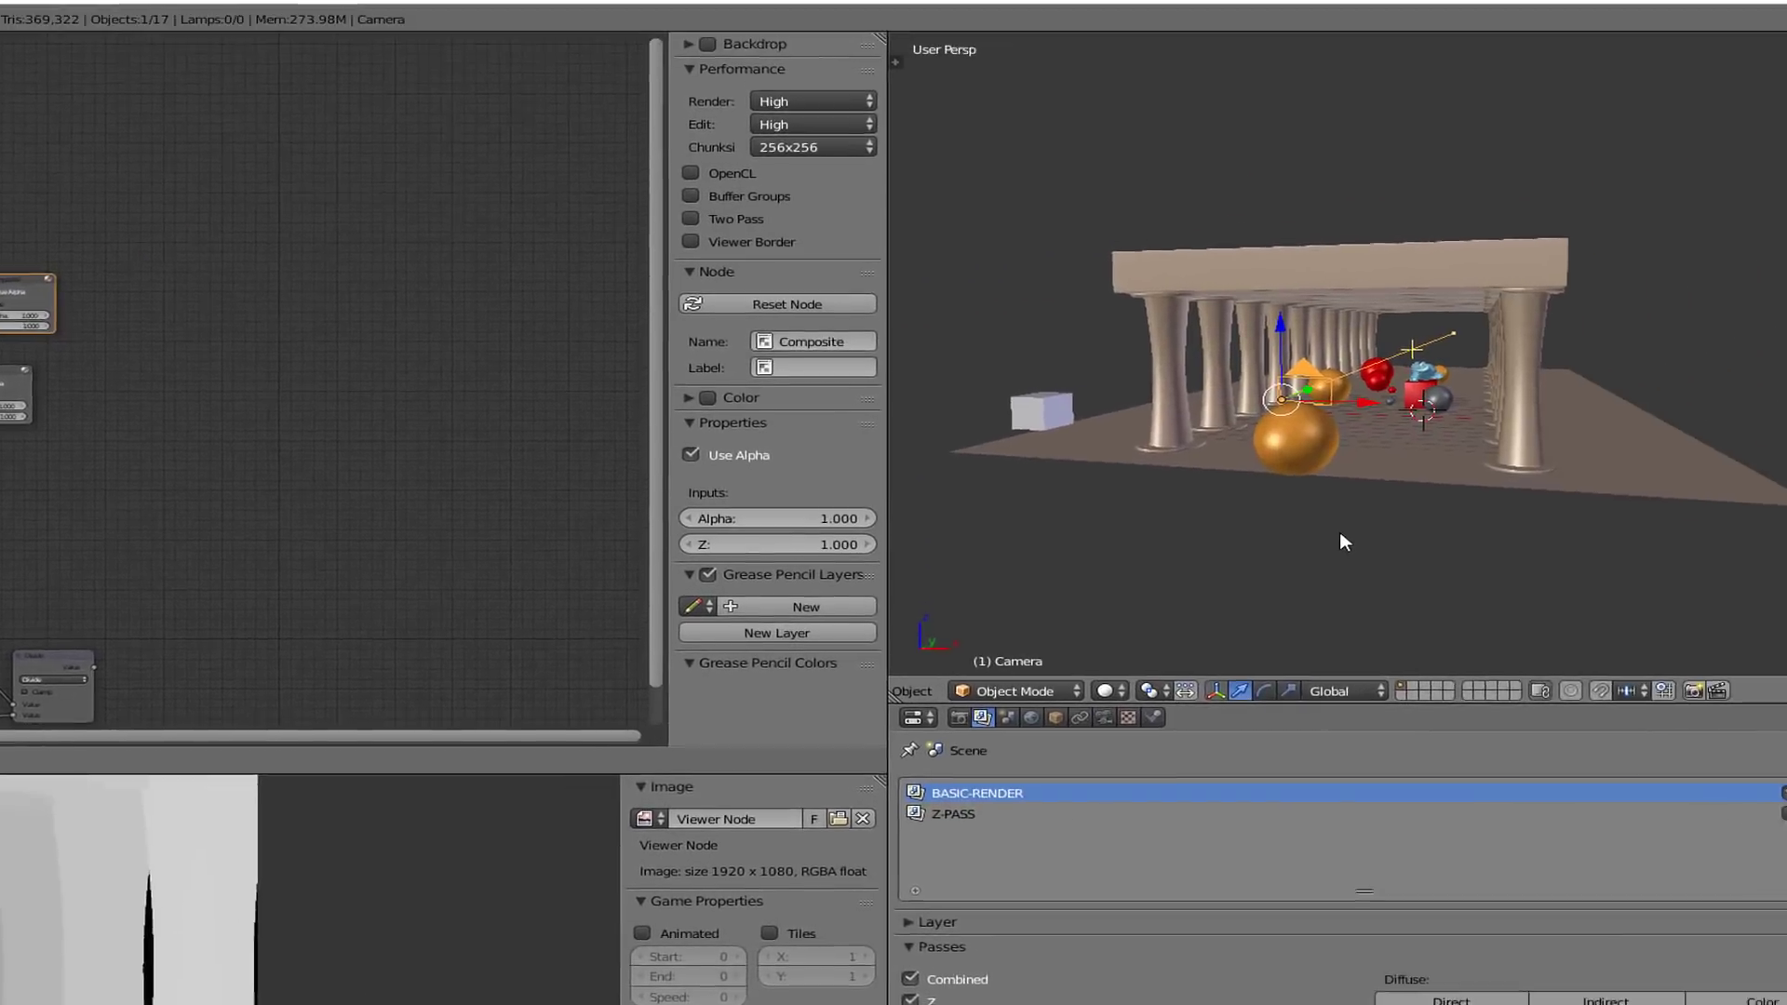
- Look through the scene camera and try dollying it along its view axis, then cancel
{"action": "key", "text": "KP_0"}
{"action": "key", "text": "g"}
{"action": "key", "text": "z"}
{"action": "key", "text": "z"}
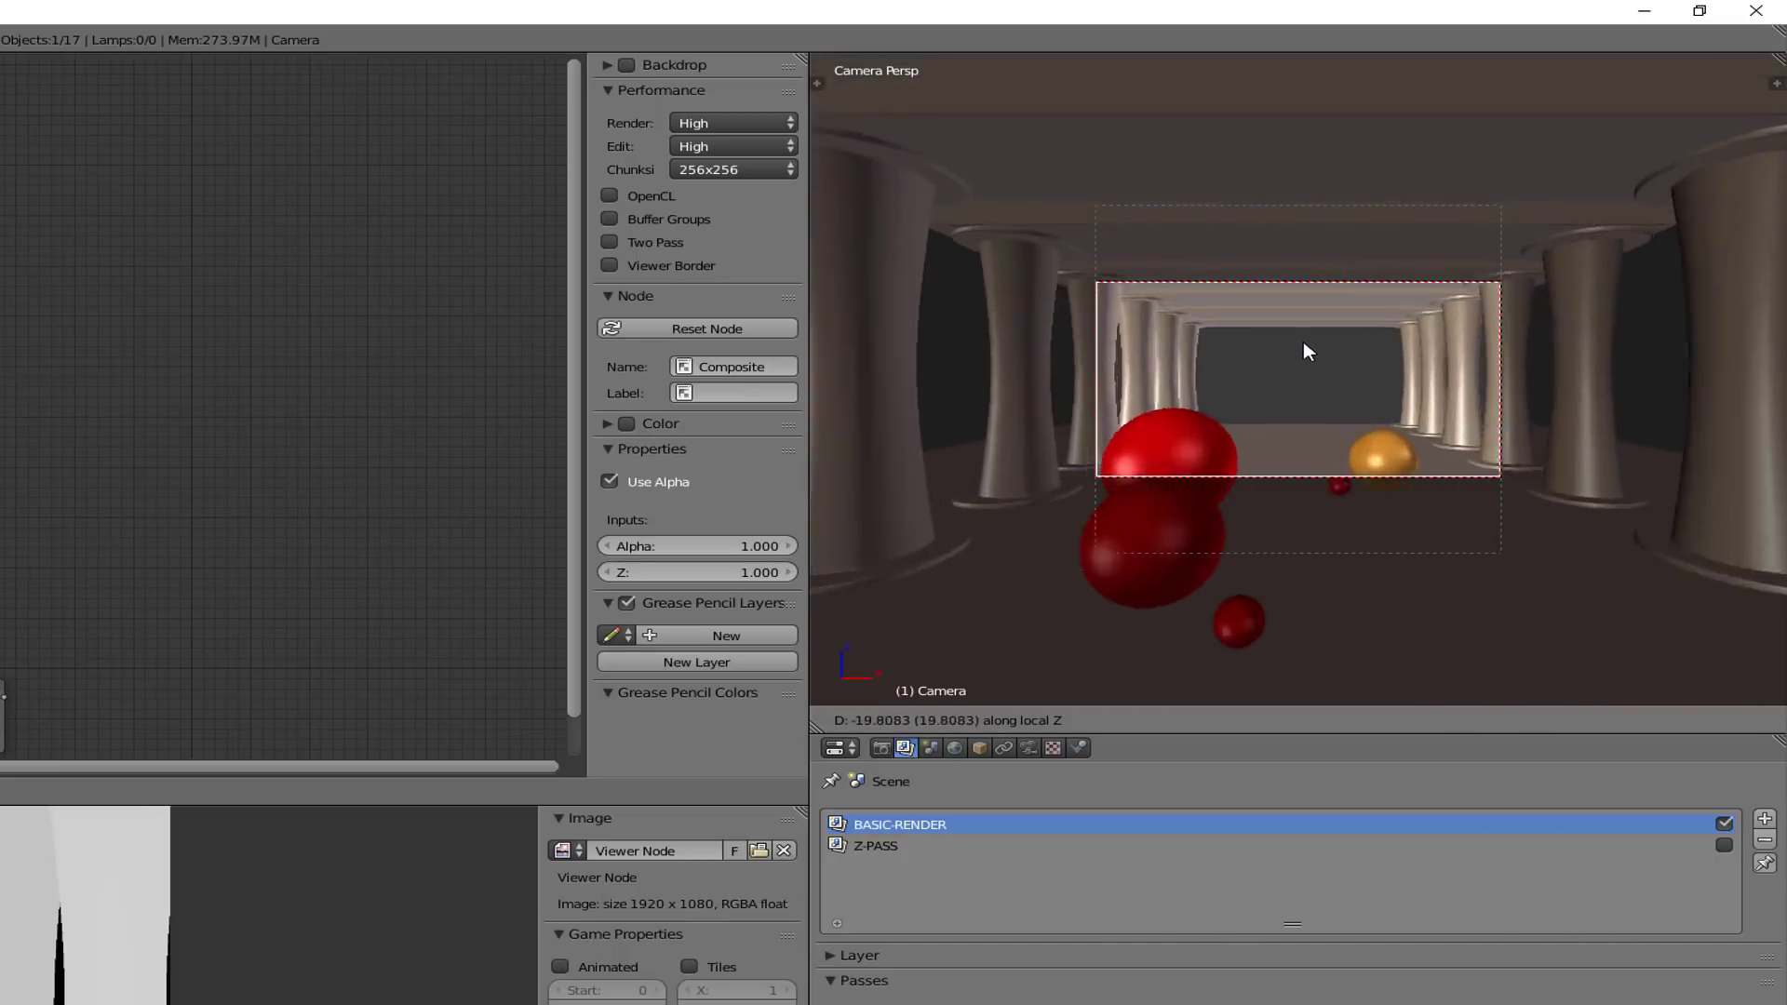
{"action": "right_click", "coordinate": [1303, 345]}
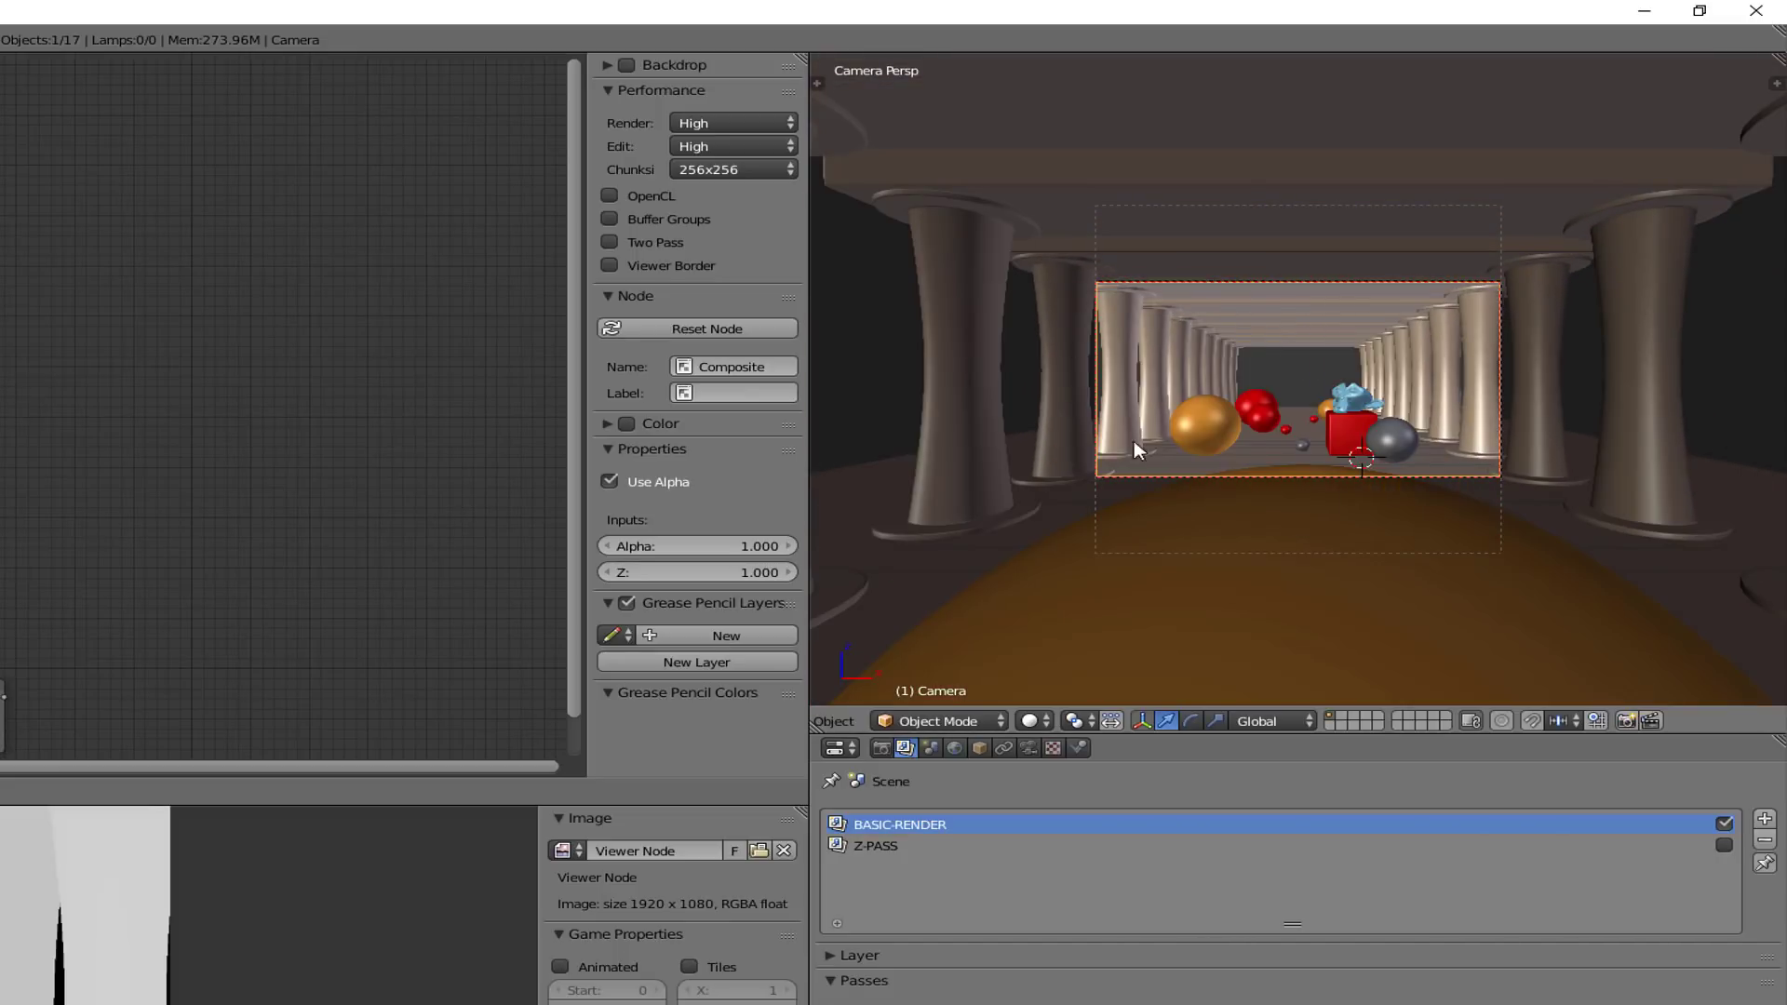
{"action": "scroll", "coordinate": [1199, 534], "scroll_direction": "up", "scroll_amount": 3}
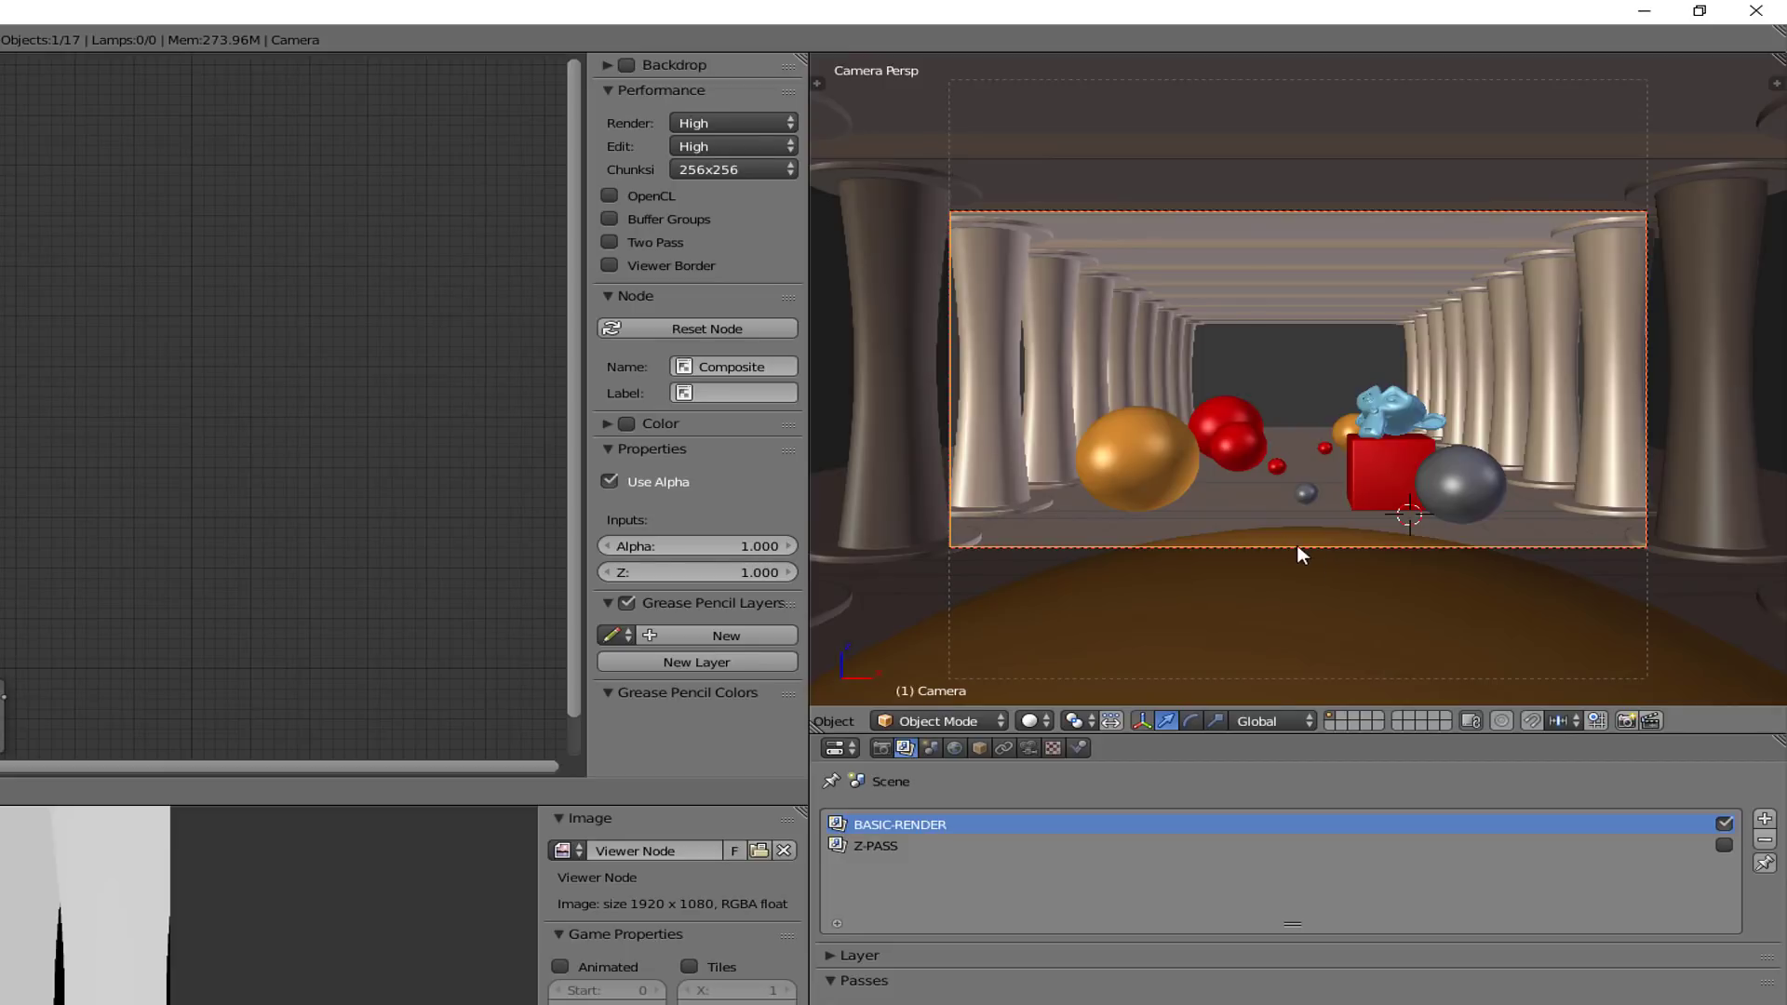
- Sketch the near-to-far depth span with grease pencil, push the camera forward, erase and redraw
{"action": "left_click_drag", "start_coordinate": [1293, 538], "coordinate": [1283, 430]}
{"action": "left_click_drag", "start_coordinate": [1292, 538], "coordinate": [1309, 510]}
{"action": "key", "text": "g"}
{"action": "key", "text": "z"}
{"action": "key", "text": "z"}
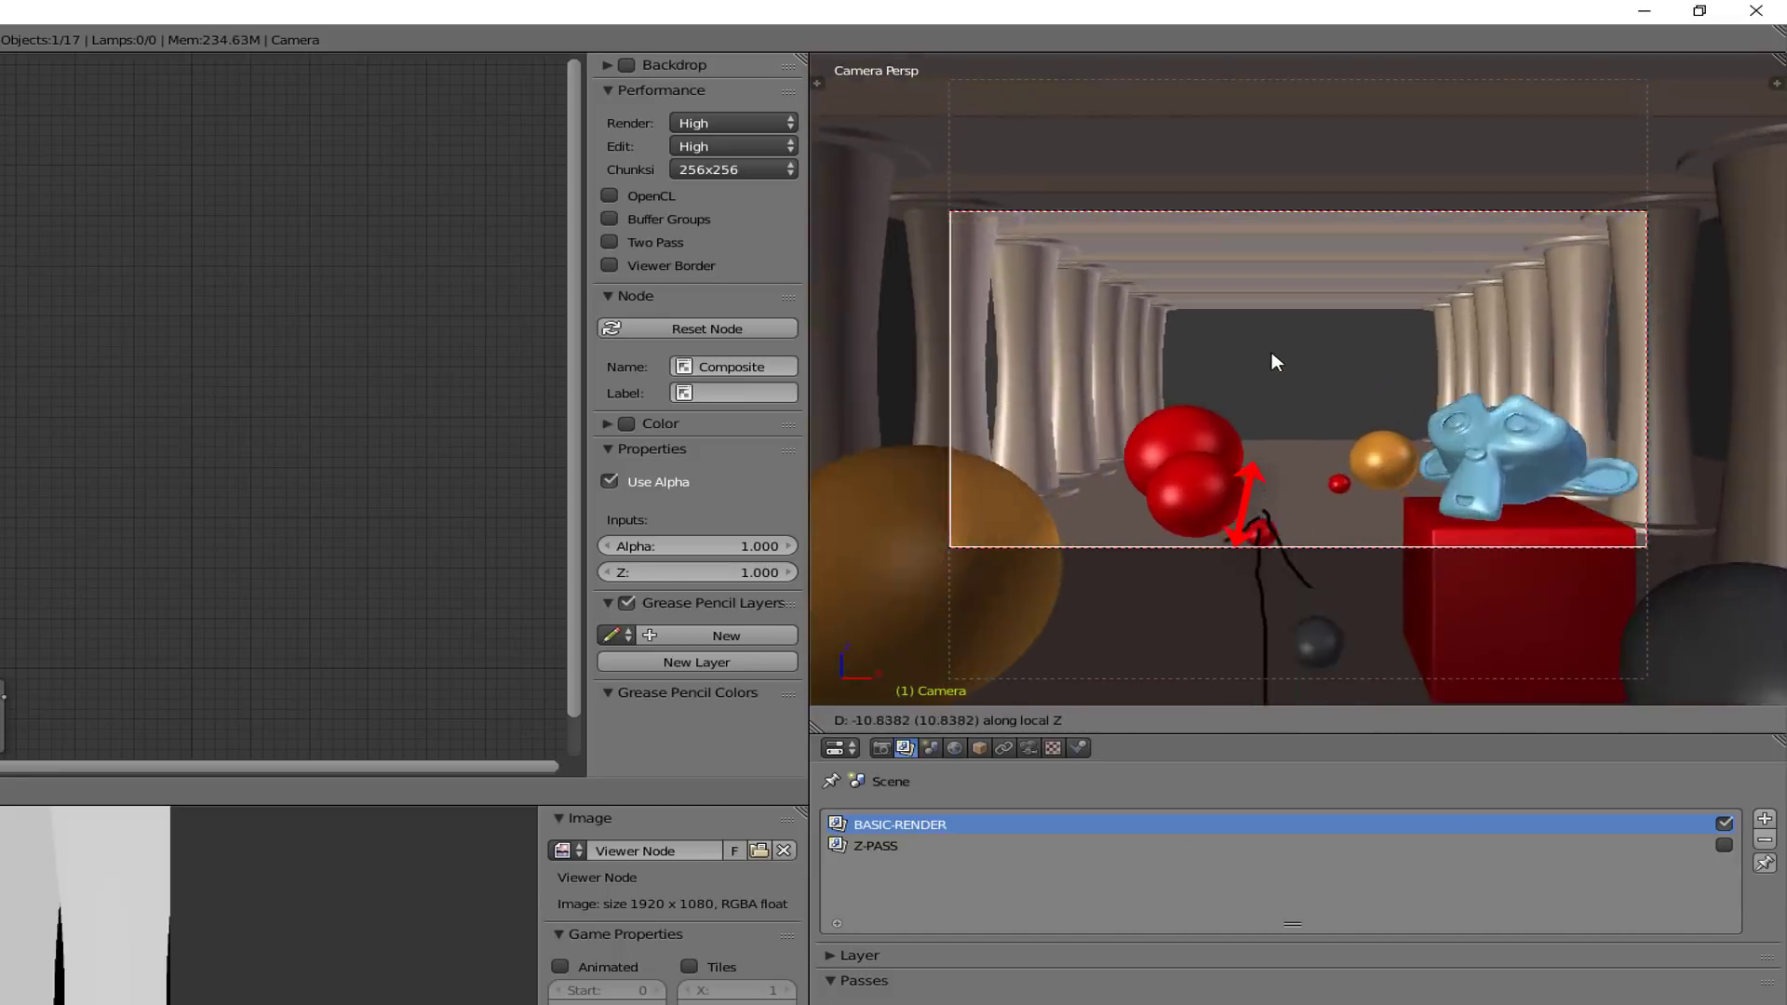
{"action": "left_click", "coordinate": [1274, 314]}
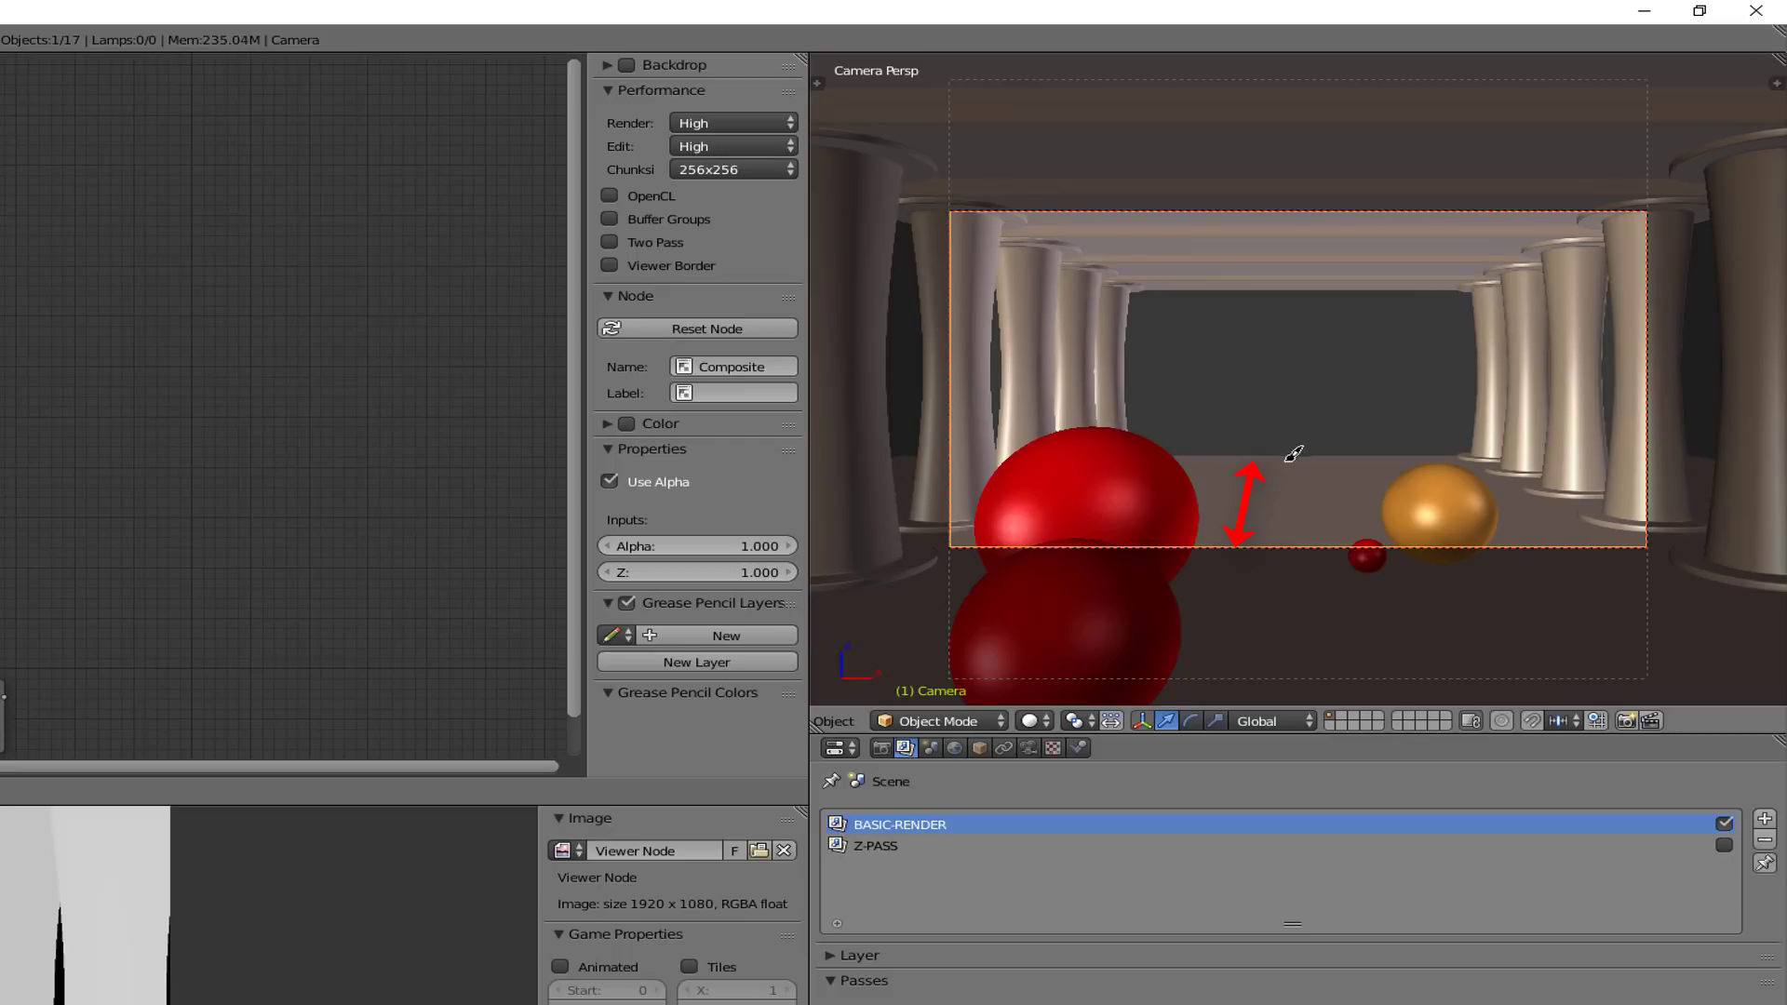
{"action": "mouse_move", "coordinate": [1295, 460]}
{"action": "right_mouse_down"}
{"action": "mouse_move", "coordinate": [1260, 527]}
{"action": "mouse_move", "coordinate": [1303, 520]}
{"action": "mouse_move", "coordinate": [1281, 430]}
{"action": "right_mouse_up"}
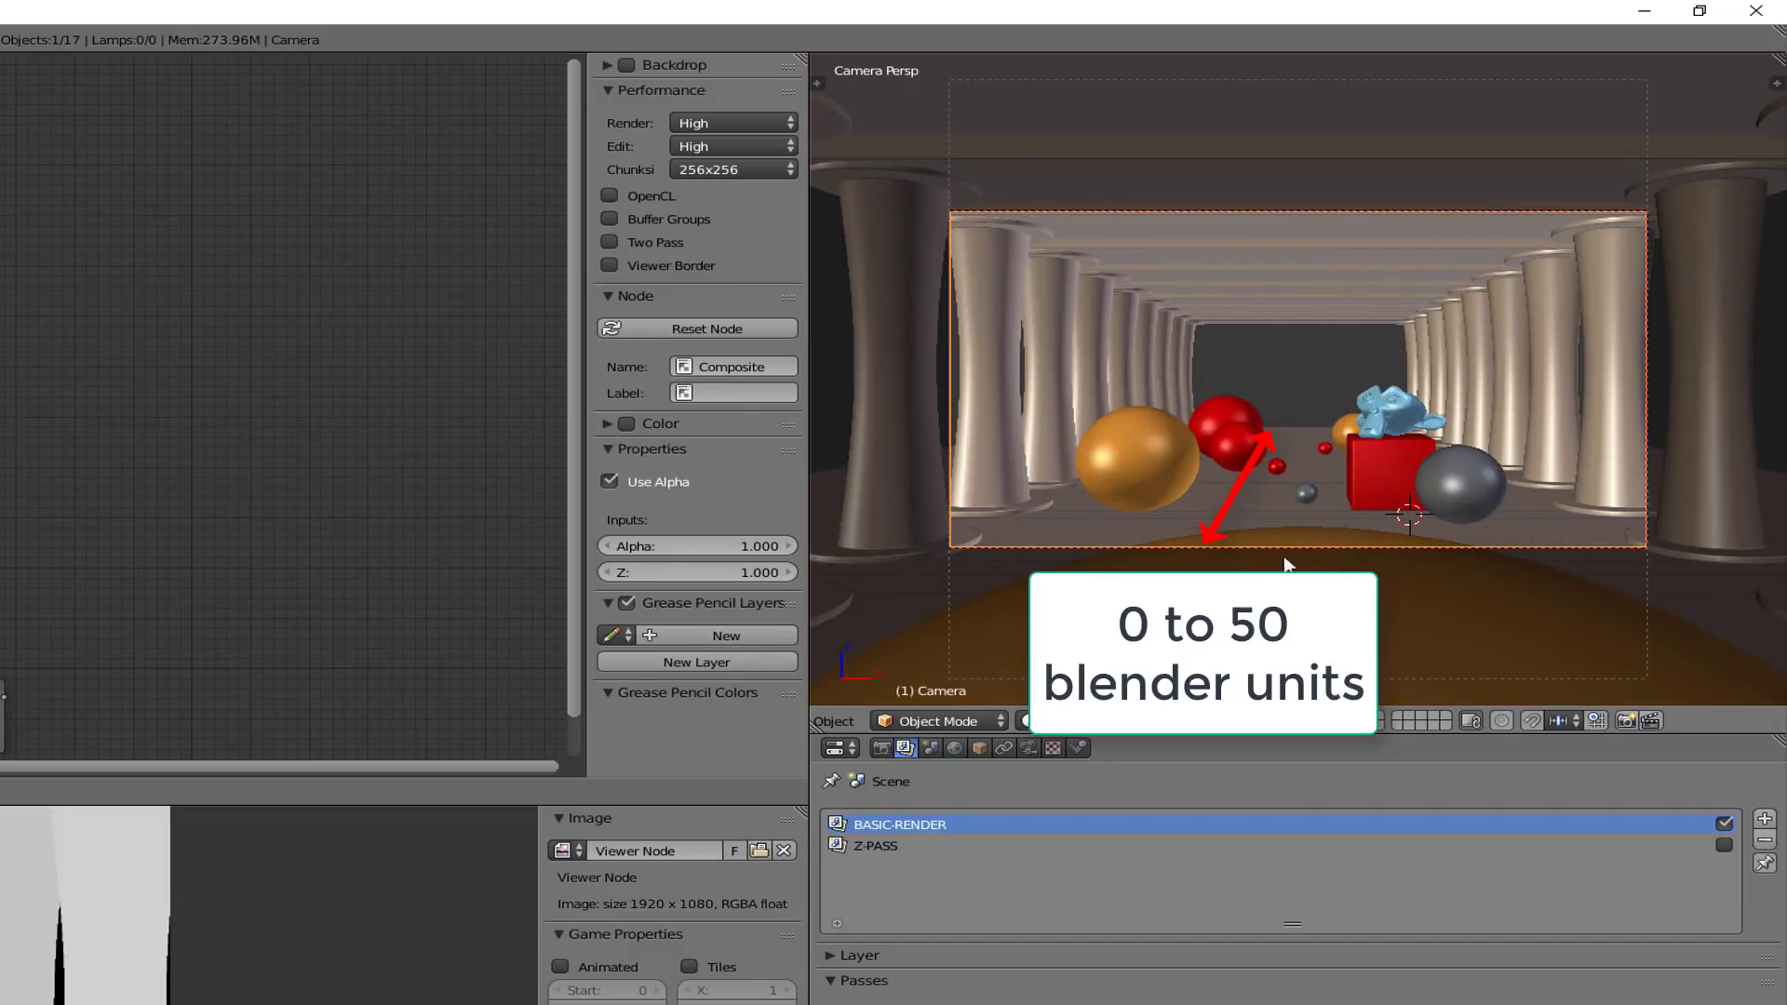
{"action": "mouse_move", "coordinate": [1293, 538]}
{"action": "left_mouse_down"}
{"action": "mouse_move", "coordinate": [1281, 433]}
{"action": "mouse_move", "coordinate": [1301, 461]}
{"action": "left_mouse_up"}
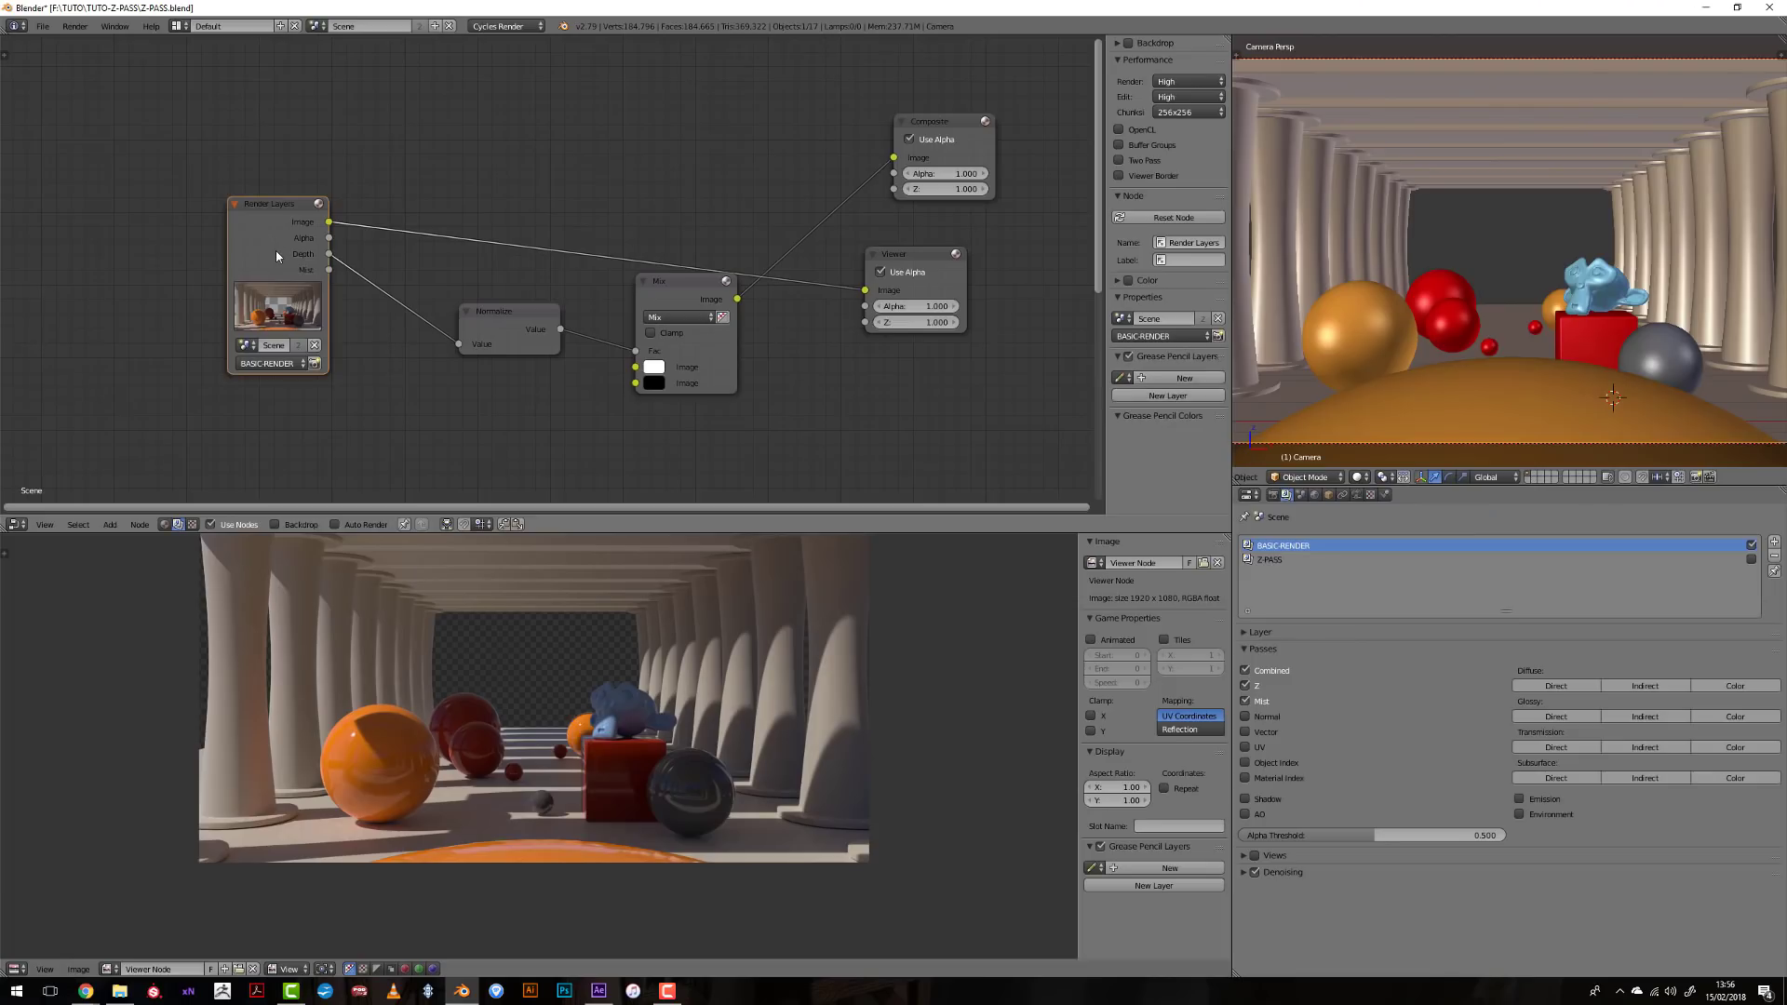
- Preview the Mist pass in the viewer, then open World Mist Pass settings: Start 0.00, Depth 60.00
{"action": "left_click", "coordinate": [287, 267], "text": "ctrl+shift"}
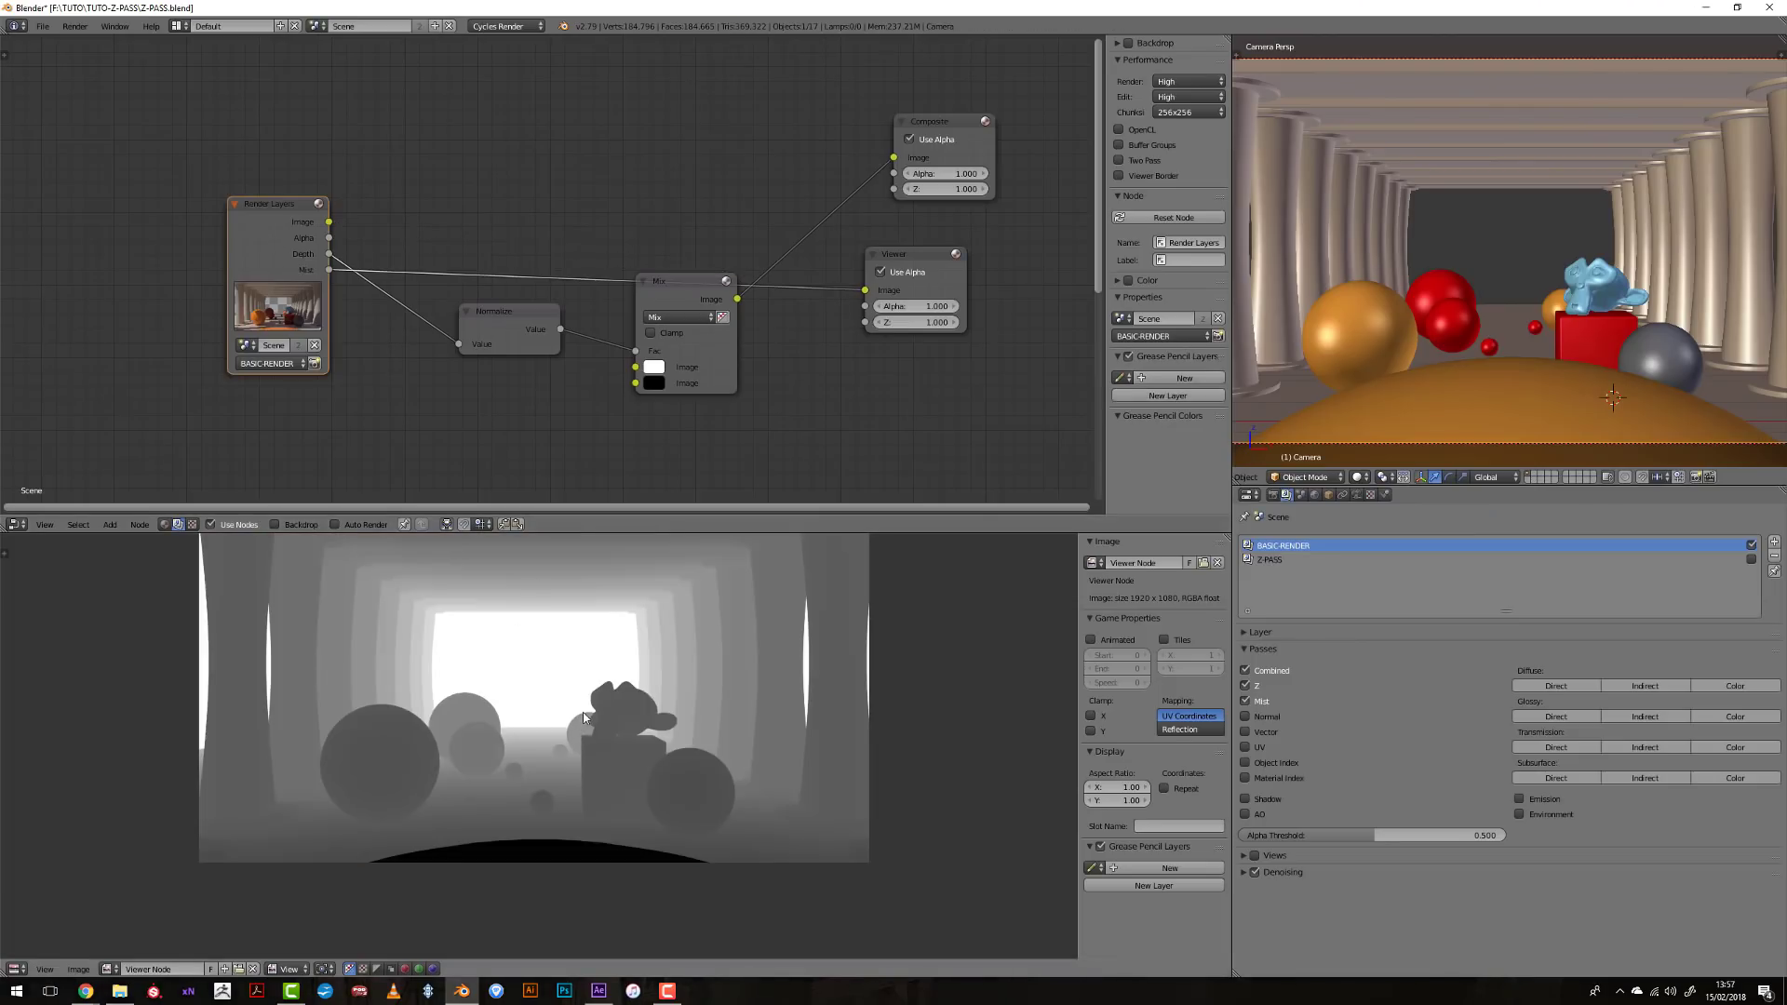
{"action": "scroll", "coordinate": [643, 735], "scroll_direction": "up", "scroll_amount": 5}
{"action": "scroll", "coordinate": [644, 751], "scroll_direction": "down", "scroll_amount": 3}
{"action": "scroll", "coordinate": [652, 751], "scroll_direction": "up", "scroll_amount": 4}
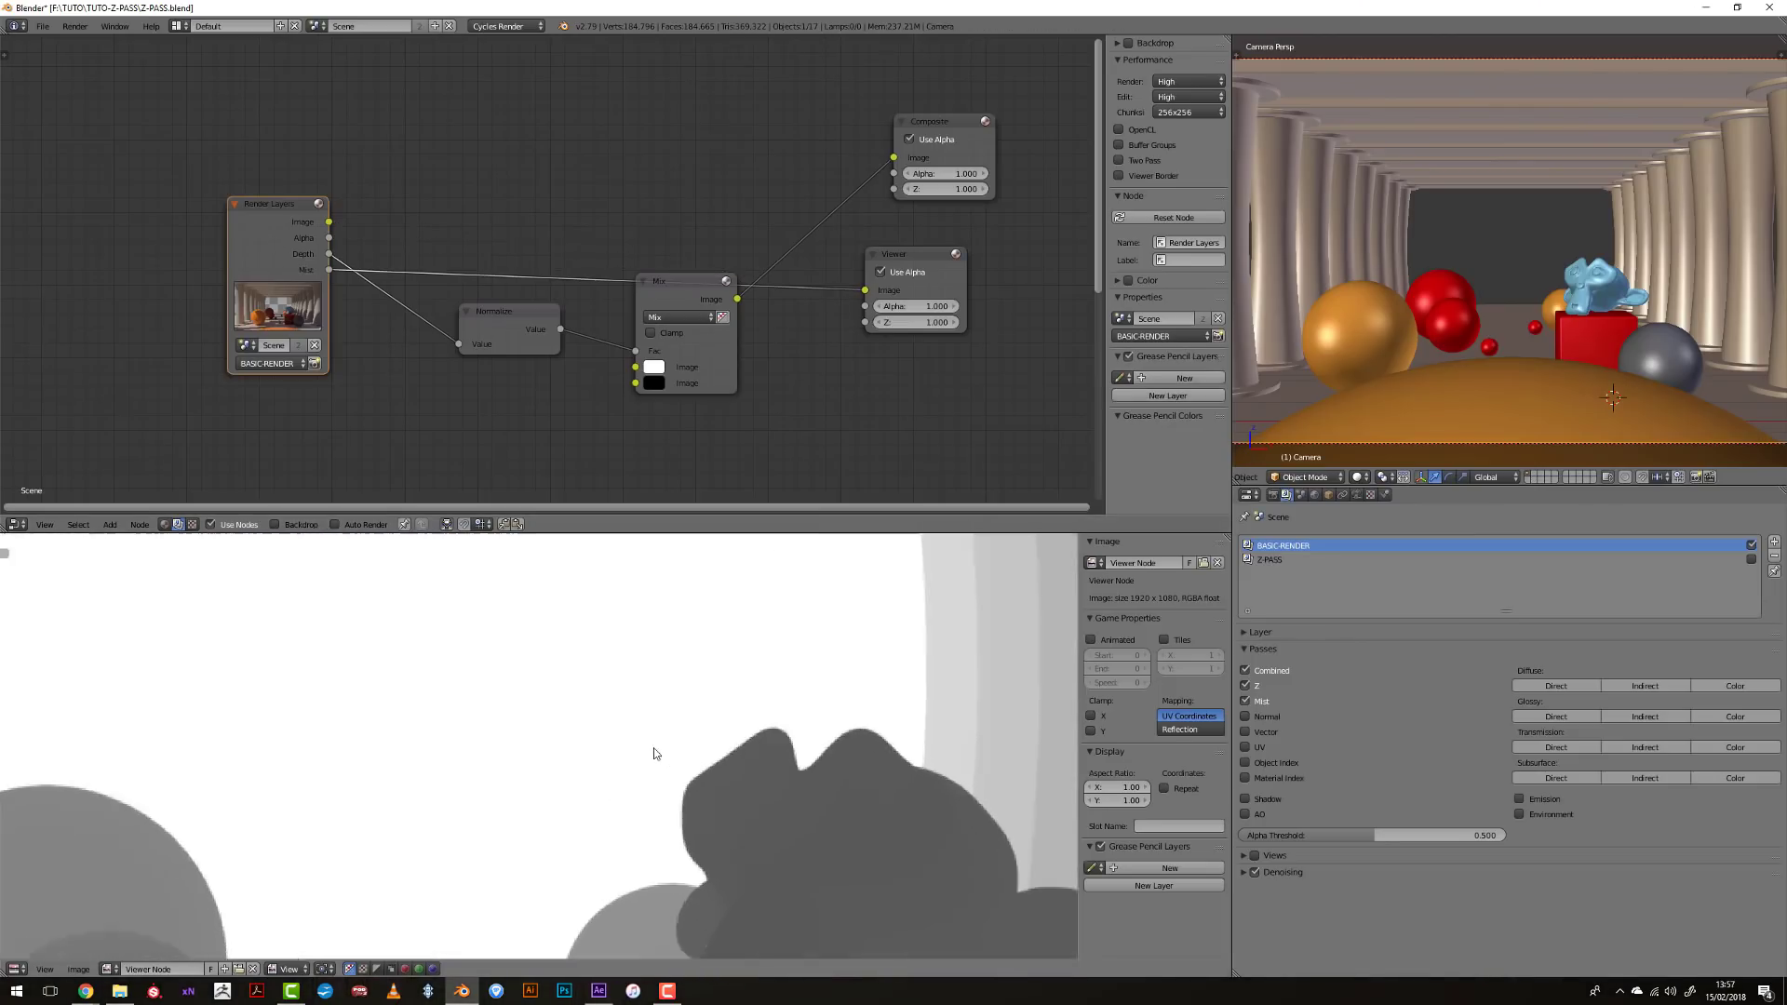
{"action": "middle_click_drag", "start_coordinate": [655, 754], "coordinate": [521, 735]}
{"action": "scroll", "coordinate": [1716, 359], "scroll_direction": "down", "scroll_amount": 4}
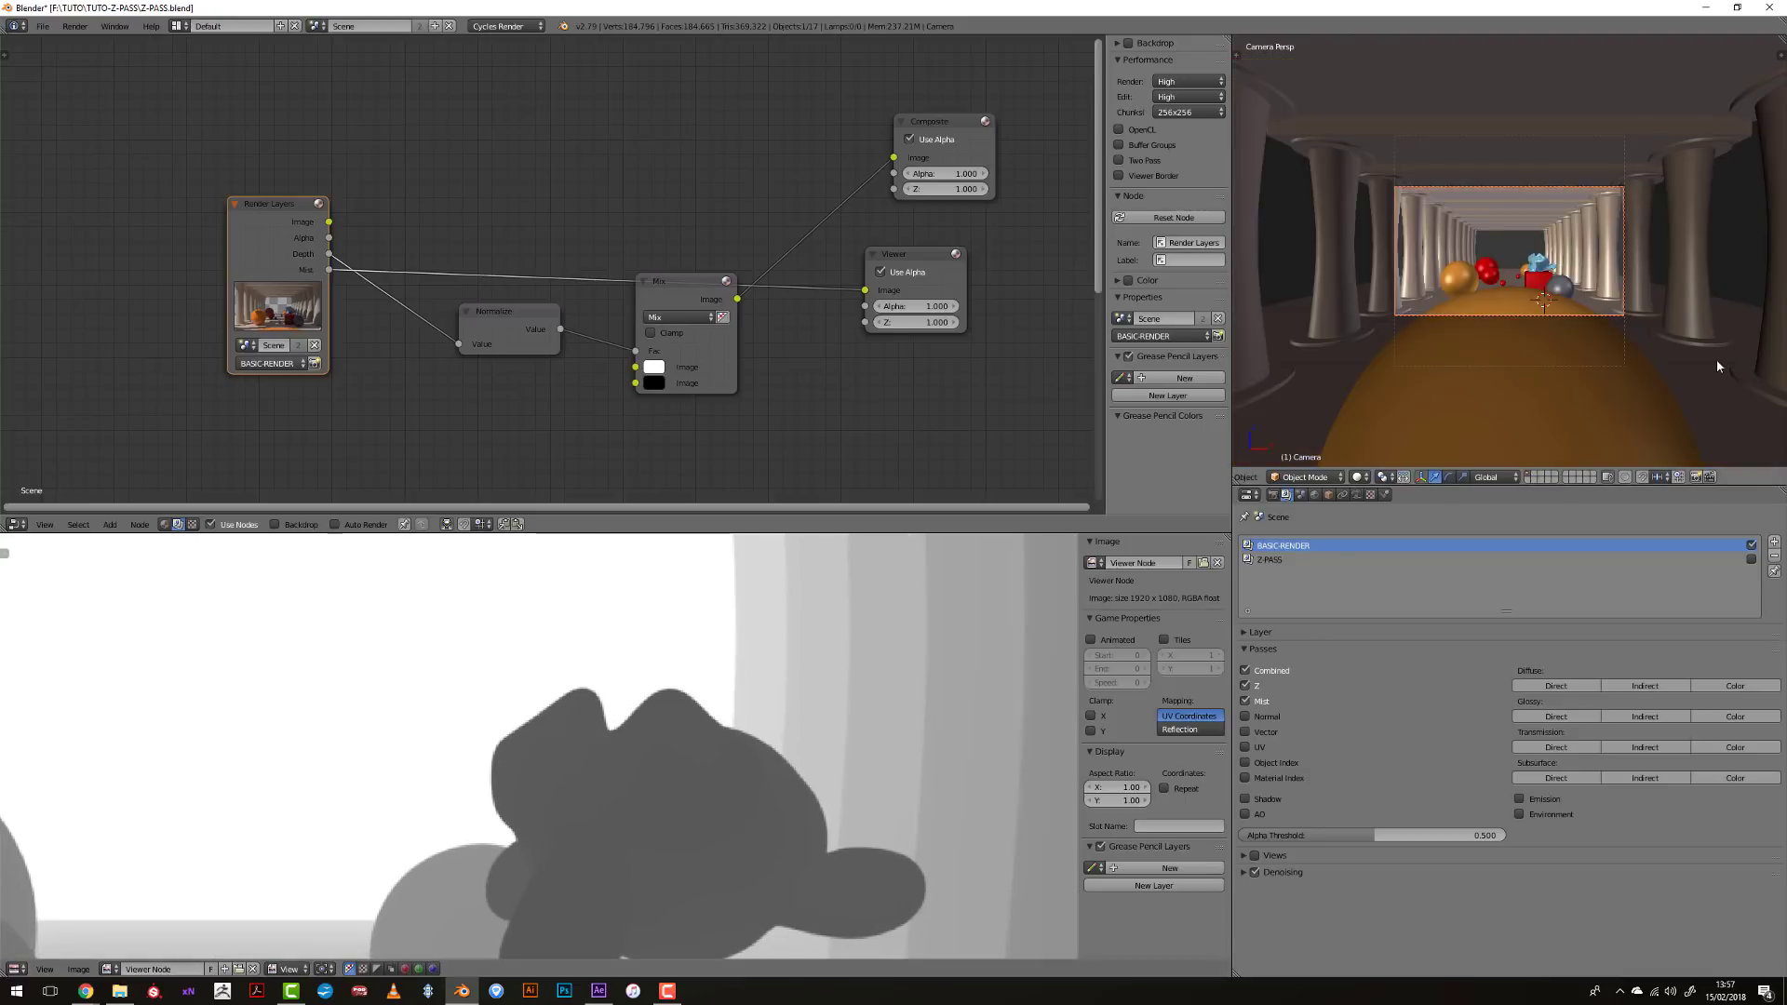
{"action": "middle_click_drag", "start_coordinate": [1716, 359], "coordinate": [1526, 407]}
{"action": "scroll", "coordinate": [1595, 391], "scroll_direction": "down", "scroll_amount": 8}
{"action": "scroll", "coordinate": [1527, 408], "scroll_direction": "up", "scroll_amount": 6}
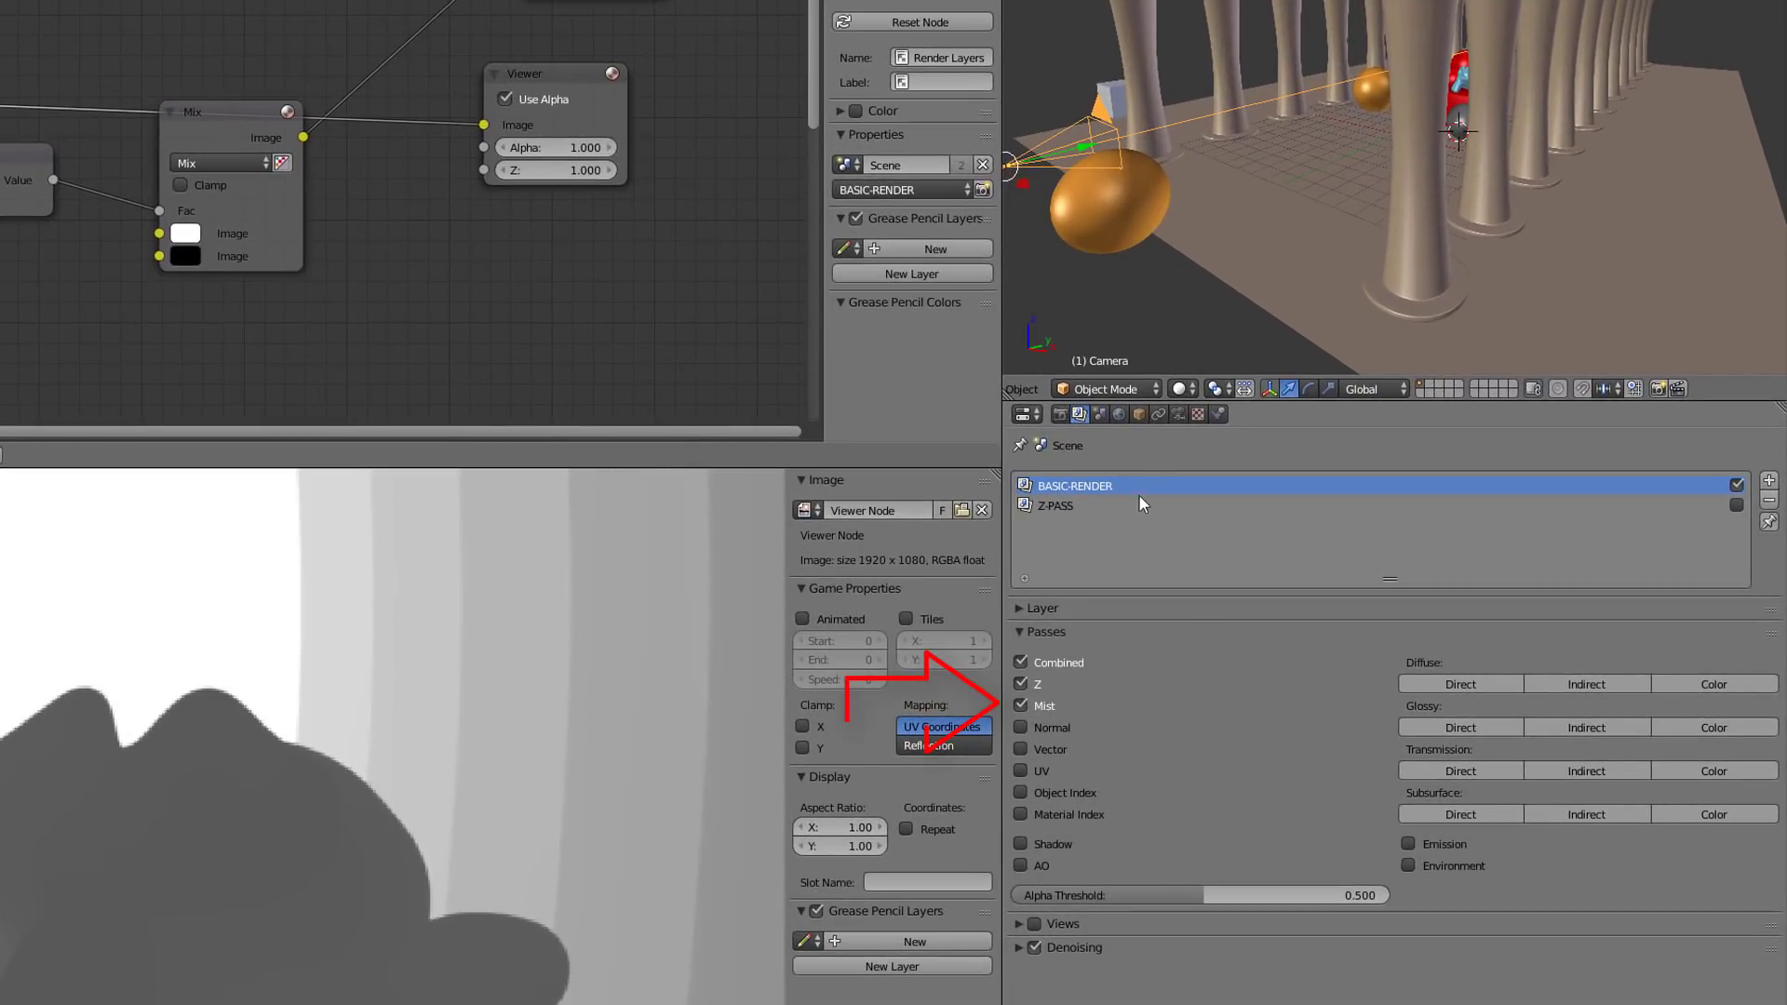
{"action": "left_click", "coordinate": [1118, 414]}
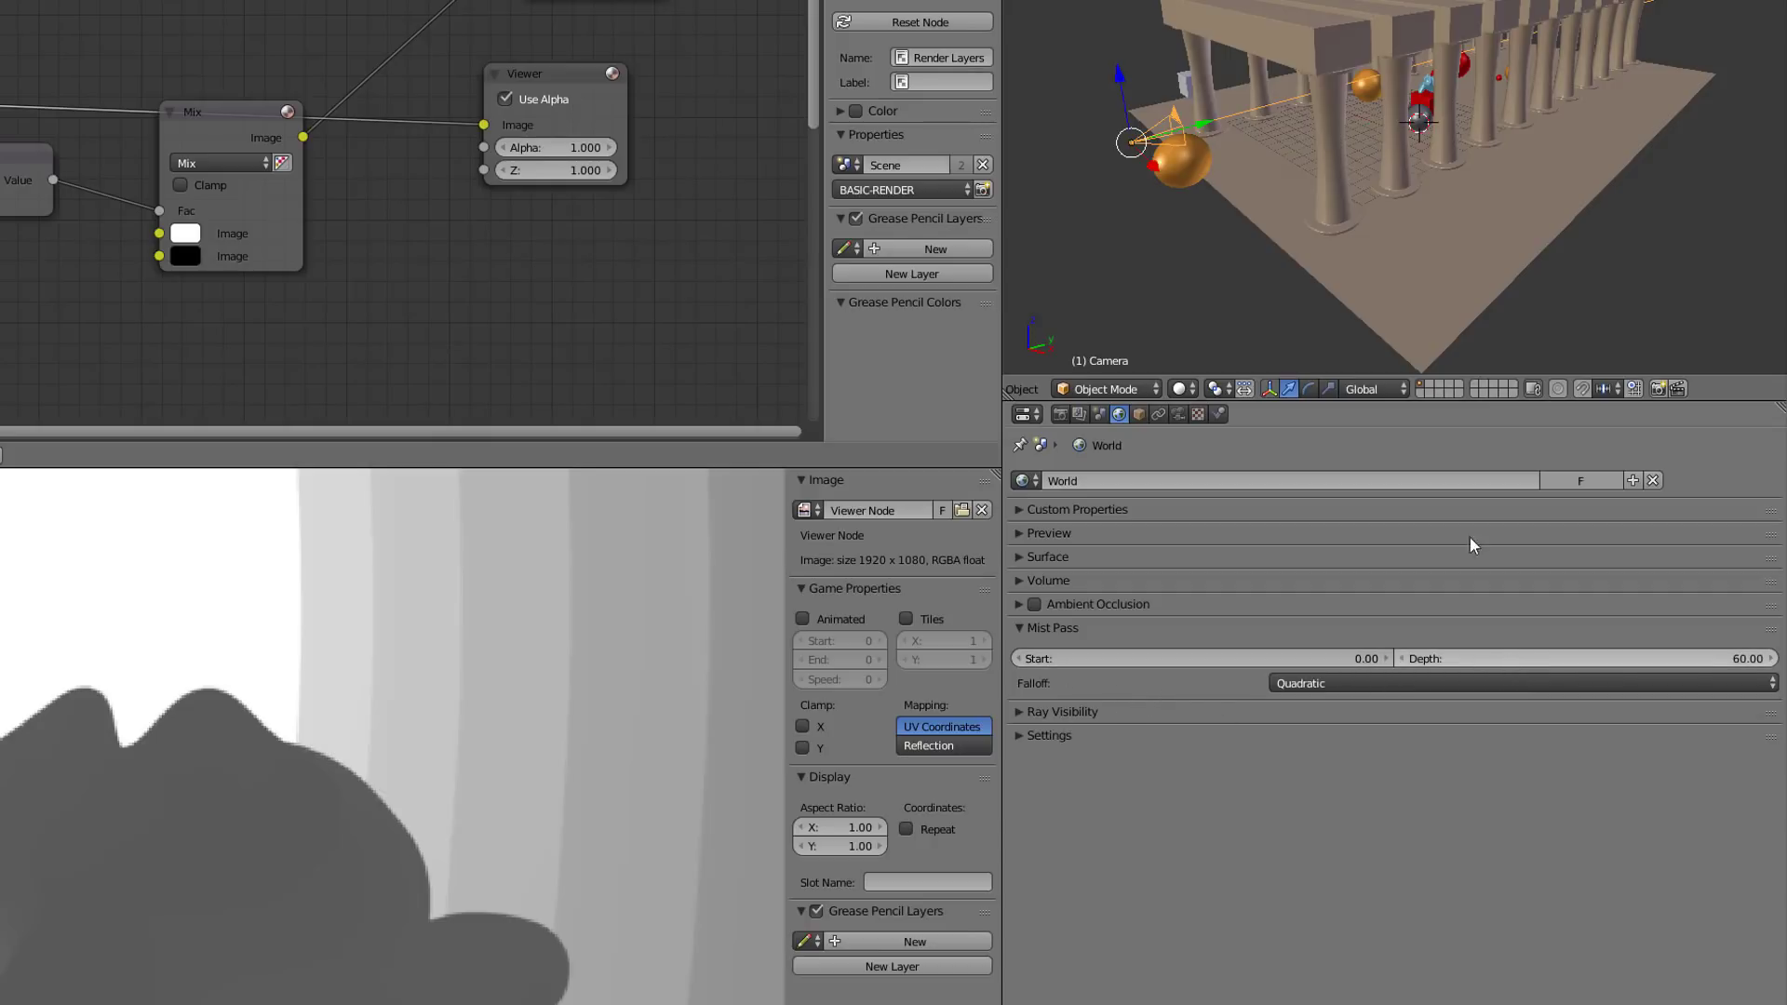
- Switch to Right Orthographic view and zoom out to frame the colonnade's full length
{"action": "key", "text": "KP_3"}
{"action": "key", "text": "KP_5"}
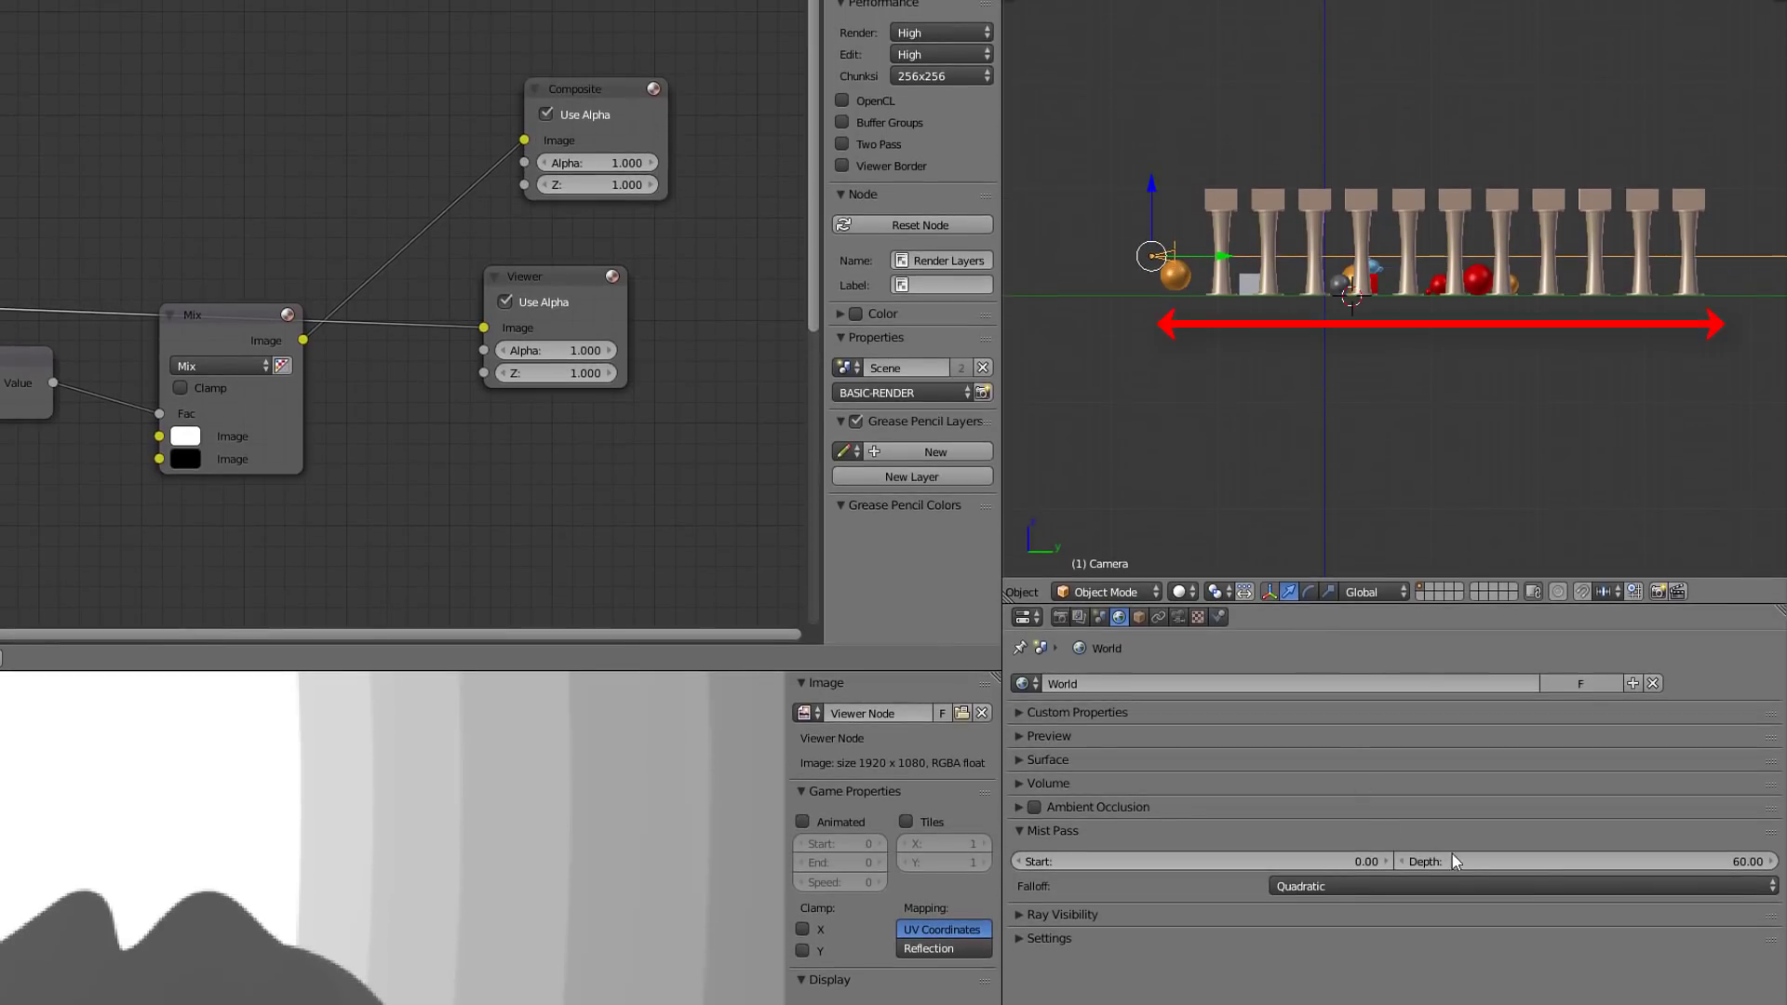
{"action": "middle_click_drag", "start_coordinate": [1489, 377], "coordinate": [1365, 376], "text": "shift"}
{"action": "scroll", "coordinate": [1363, 376], "scroll_direction": "down", "scroll_amount": 1}
{"action": "scroll", "coordinate": [1606, 279], "scroll_direction": "down", "scroll_amount": 2}
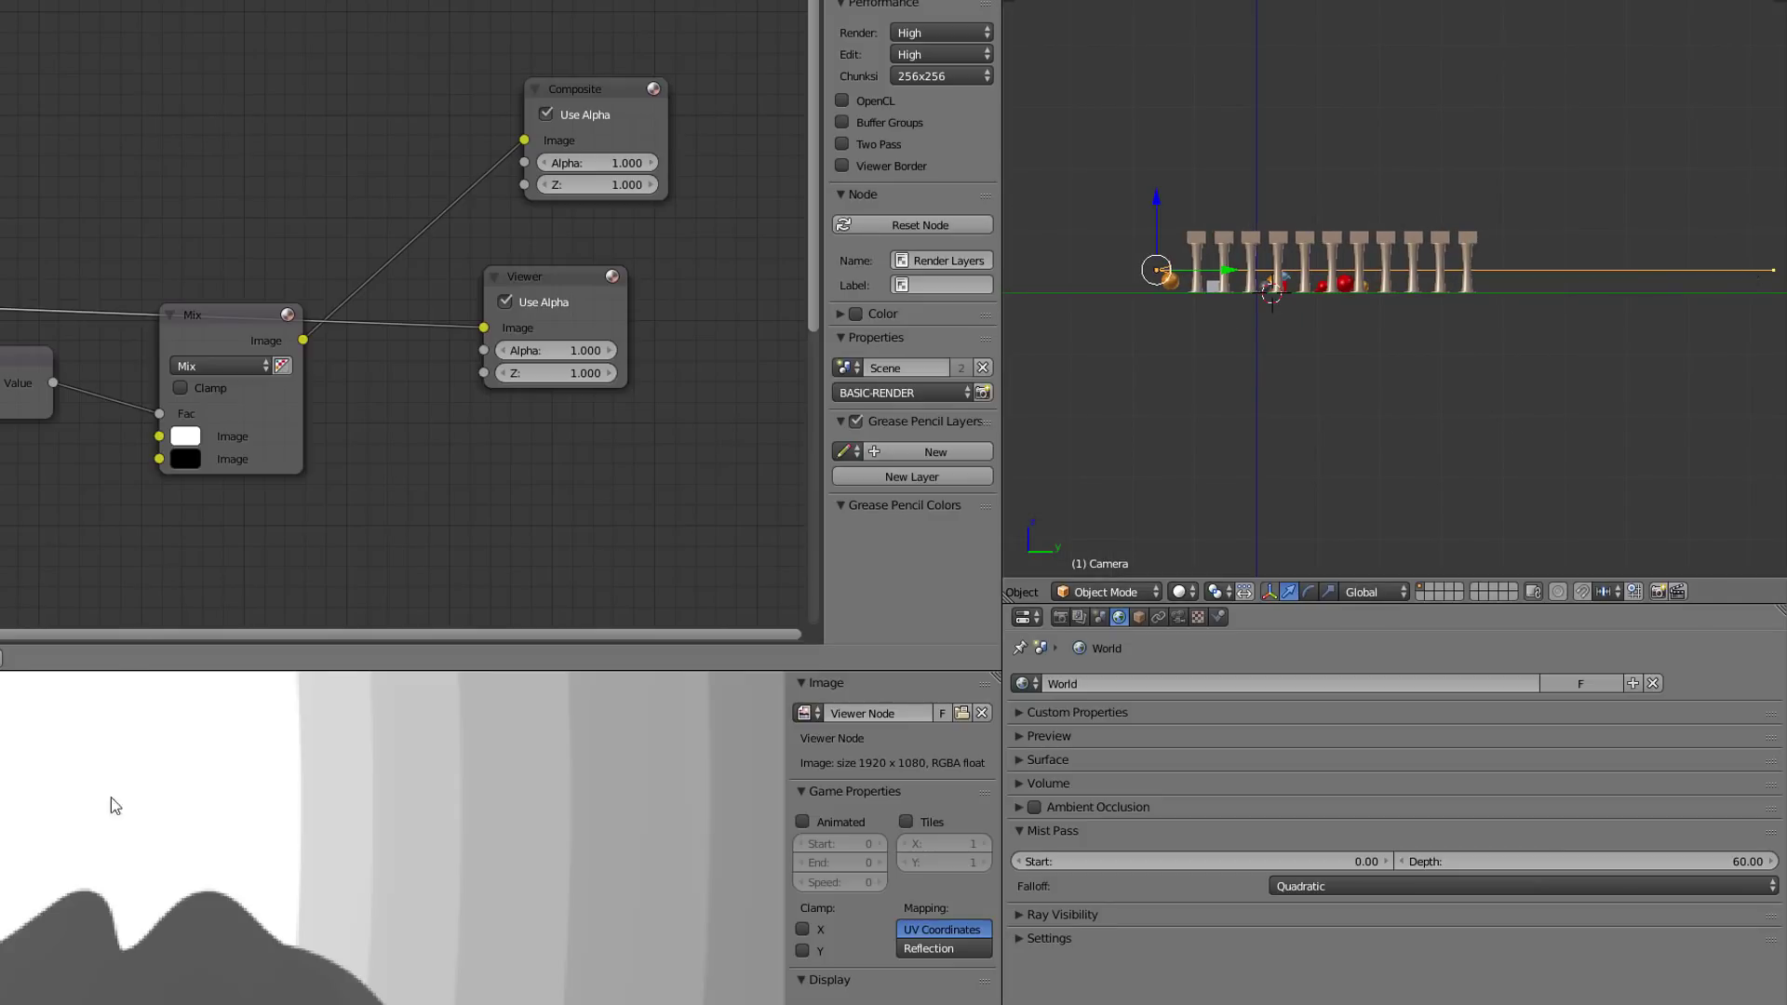
{"action": "scroll", "coordinate": [112, 898], "scroll_direction": "down", "scroll_amount": 3}
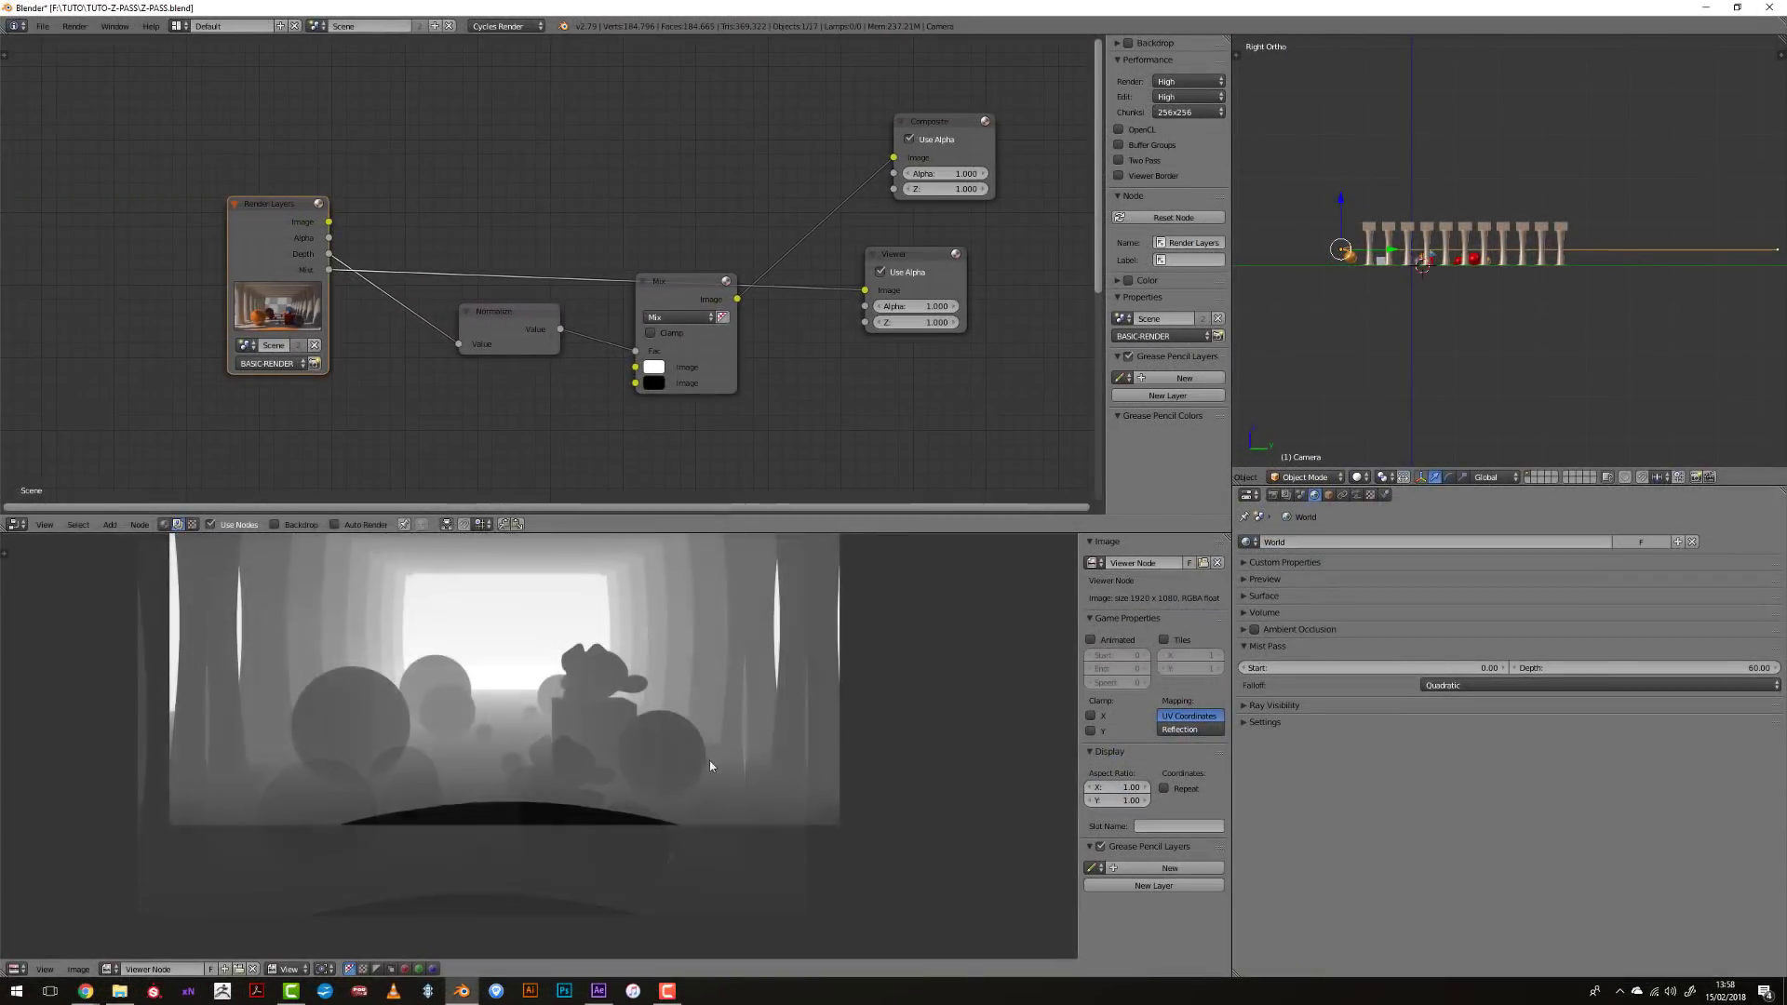
- Draw and undo an annotation on the mist image, orbit to an overview, and sample depth values
{"action": "scroll", "coordinate": [768, 792], "scroll_direction": "up", "scroll_amount": 2}
{"action": "scroll", "coordinate": [769, 792], "scroll_direction": "down", "scroll_amount": 2}
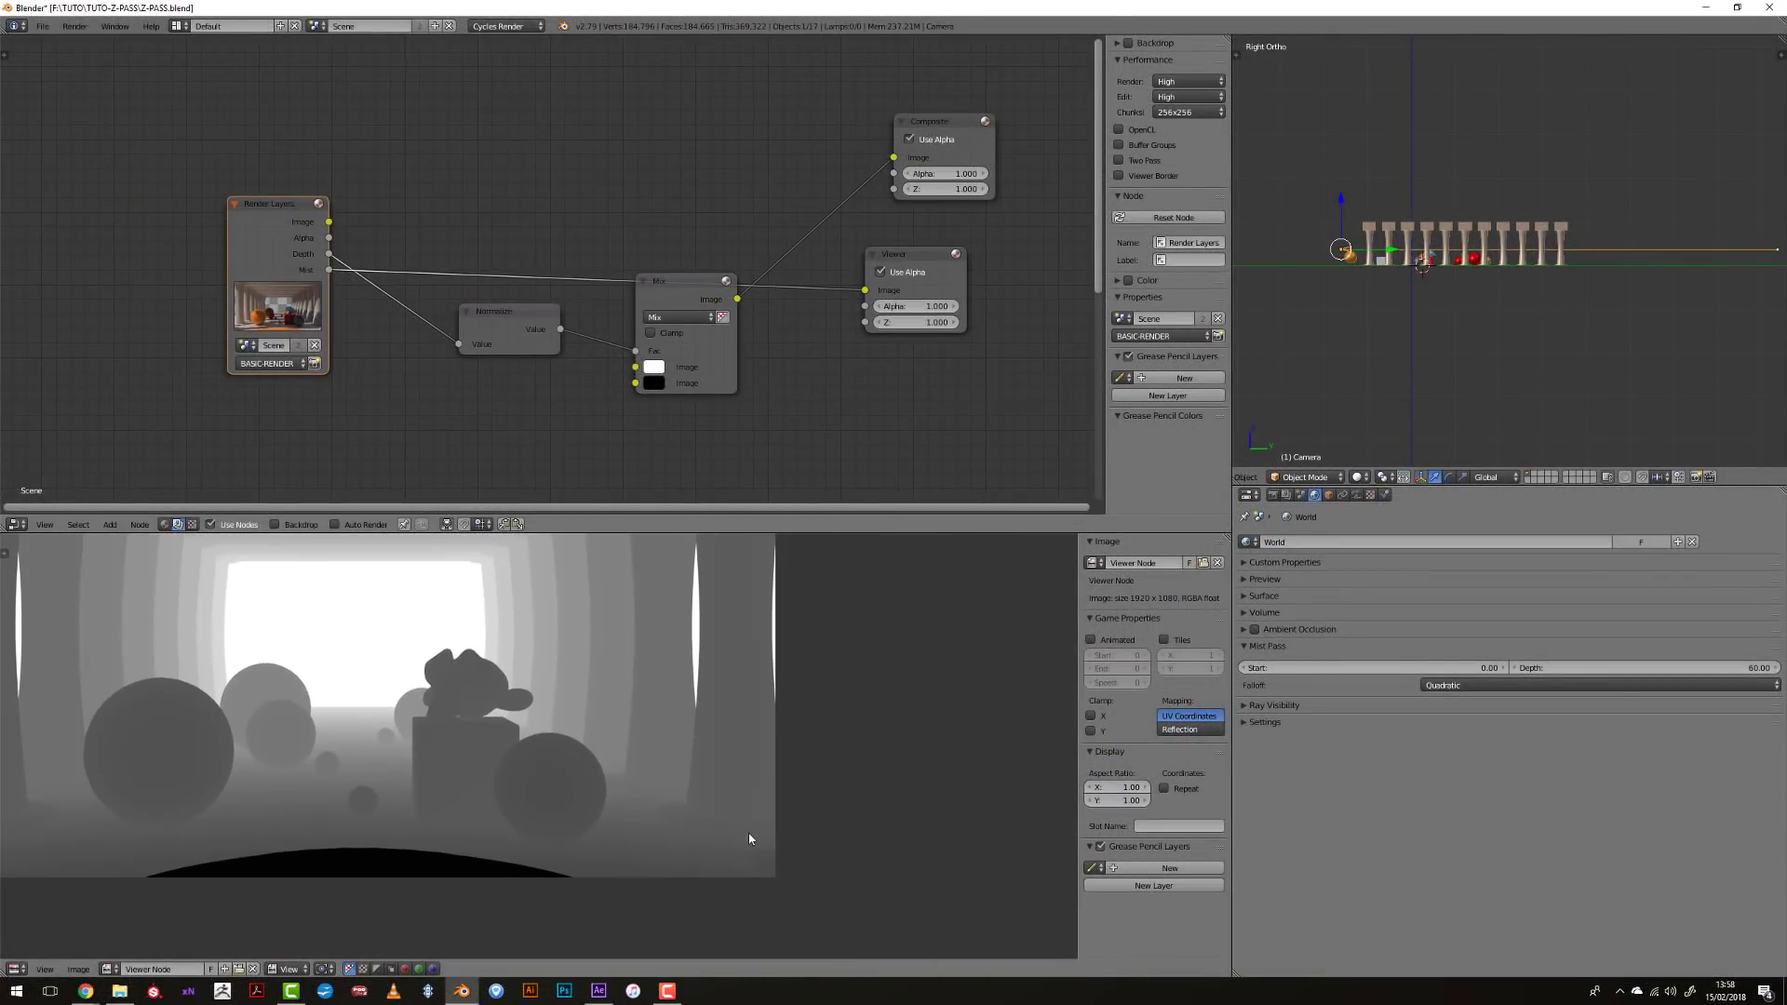
{"action": "left_click_drag", "start_coordinate": [664, 815], "coordinate": [684, 742]}
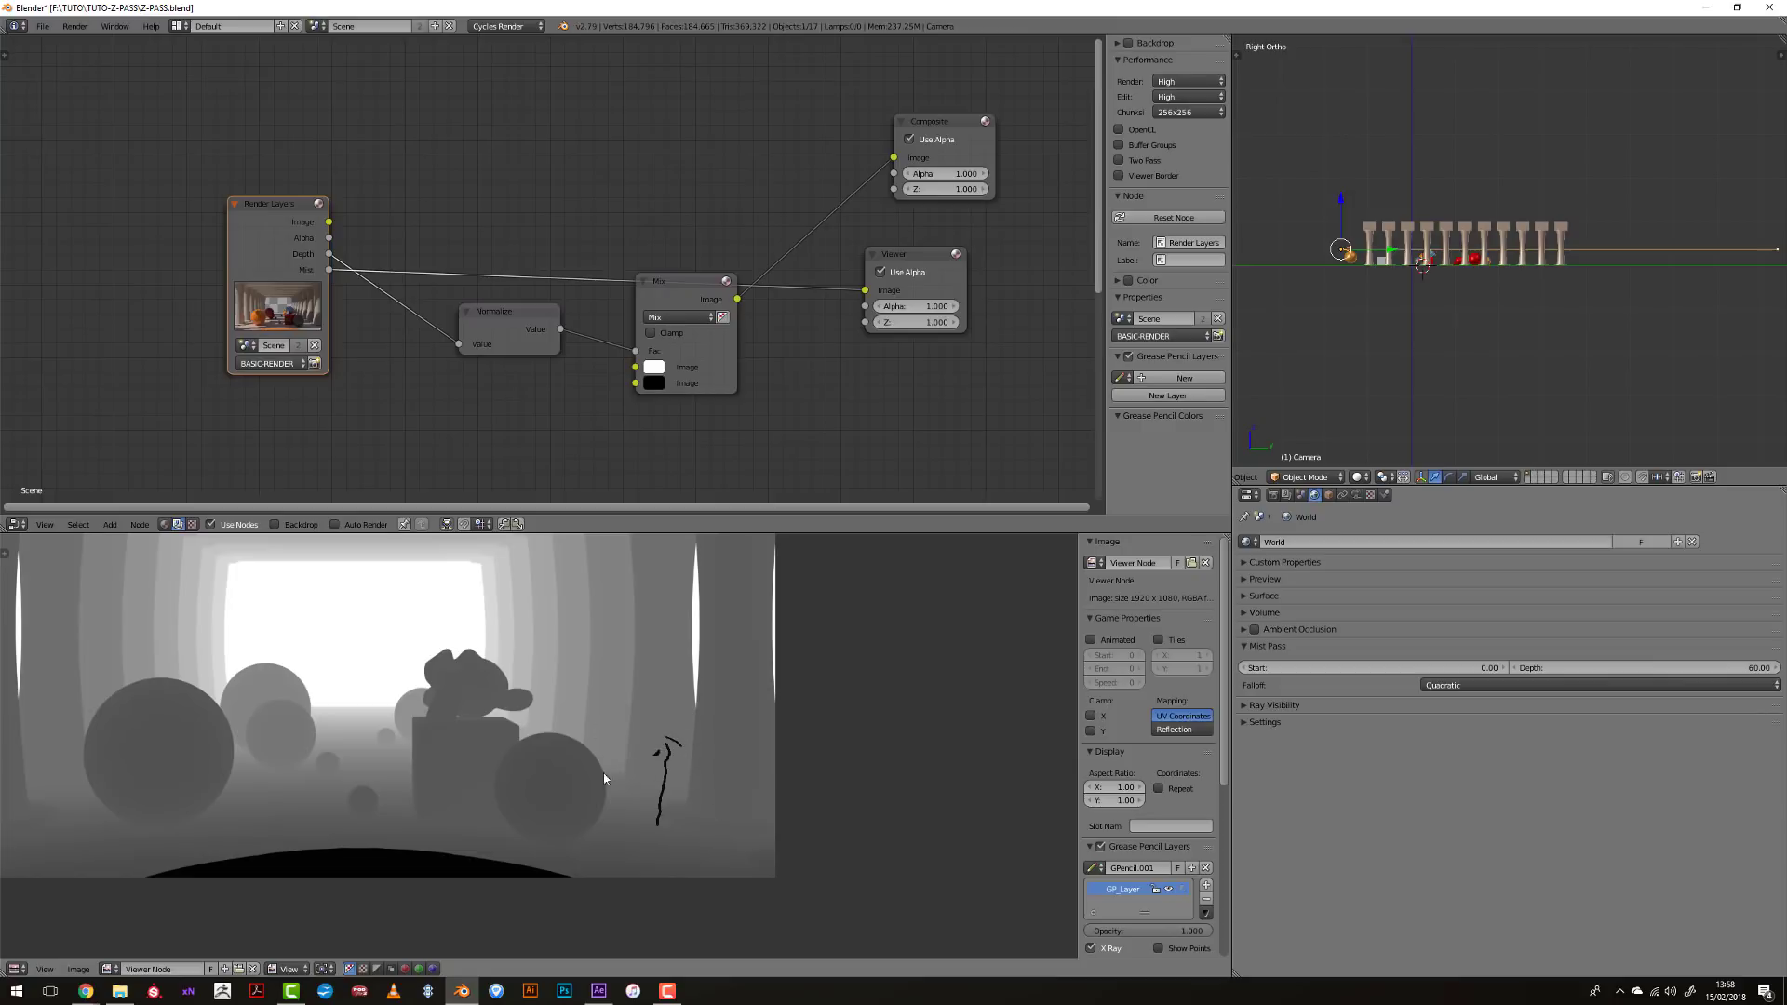
{"action": "scroll", "coordinate": [650, 745], "scroll_direction": "down", "scroll_amount": 2}
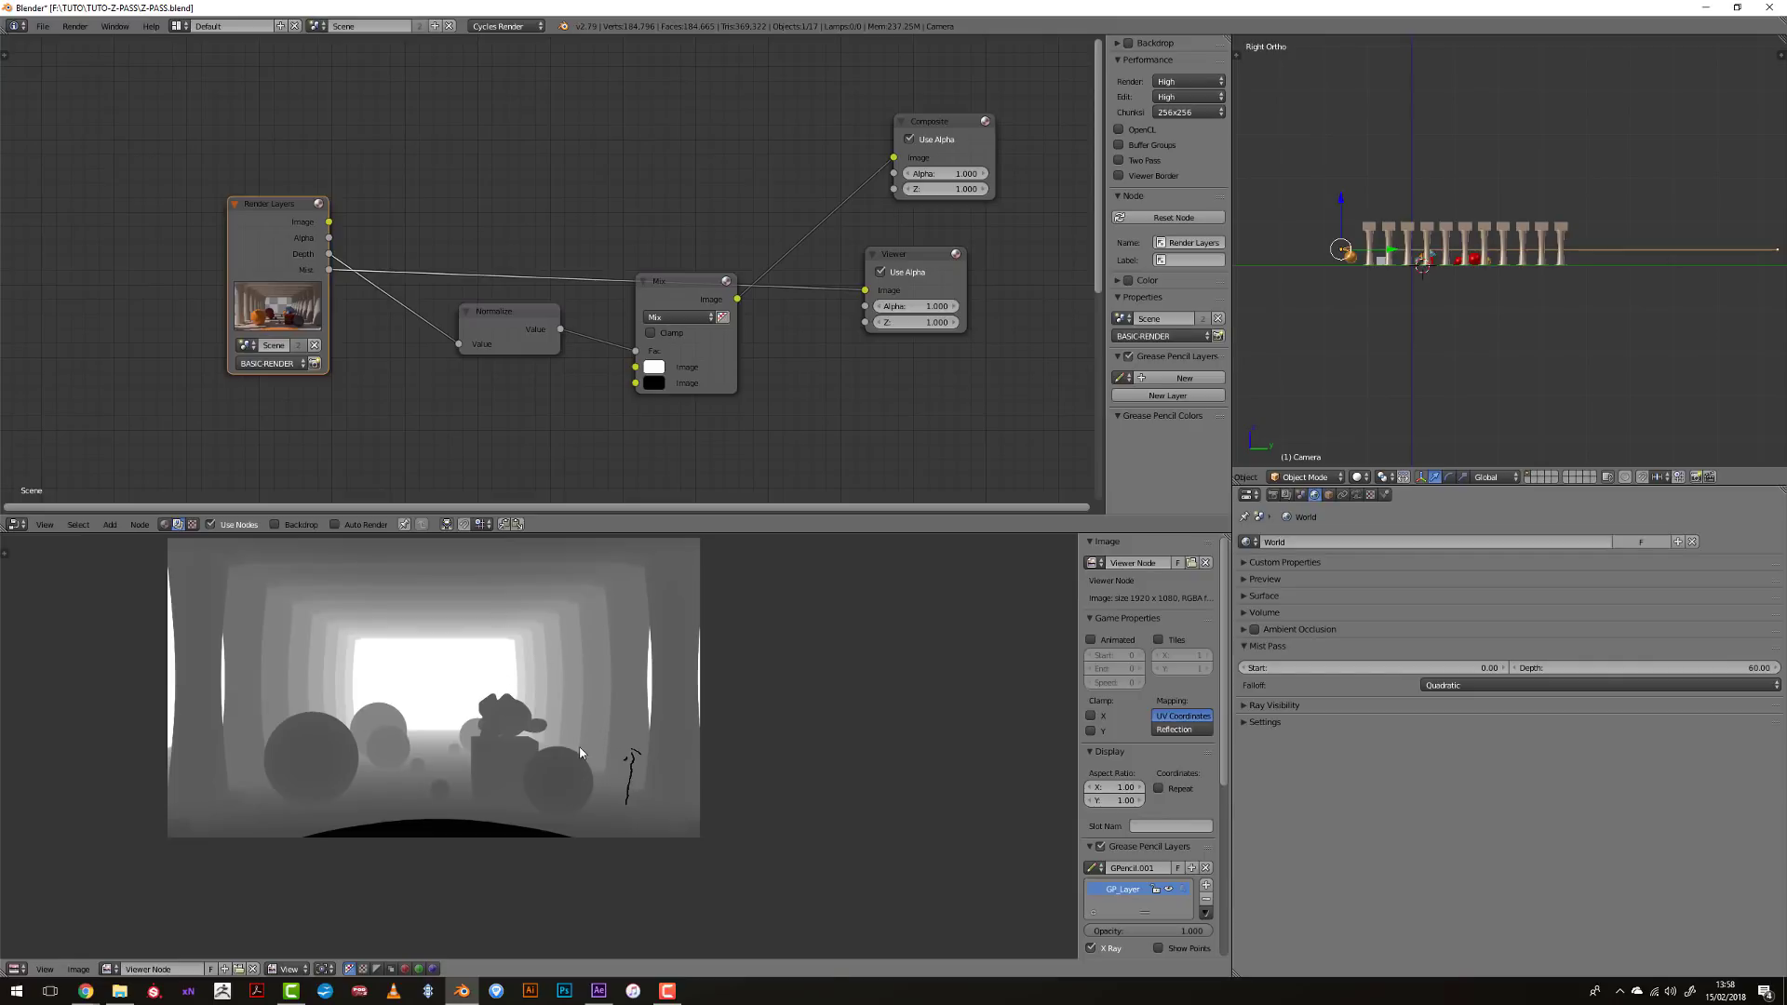
{"action": "key", "text": "ctrl+z"}
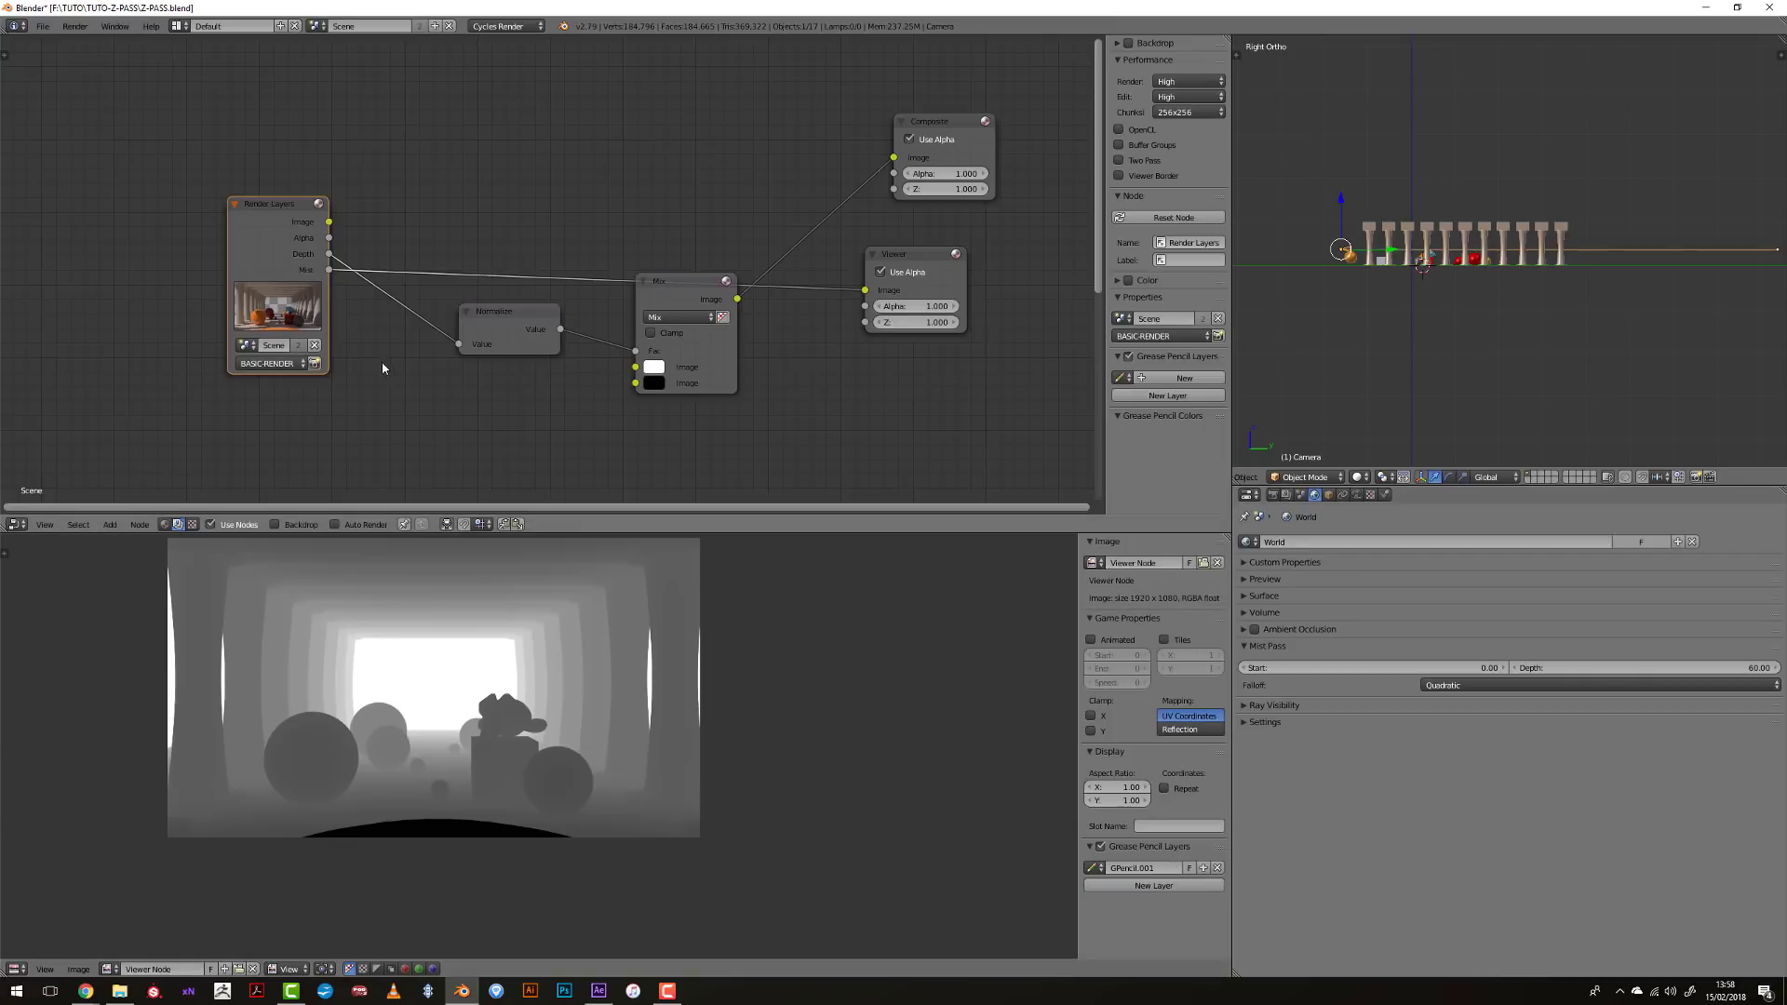
{"action": "mouse_move", "coordinate": [1383, 296]}
{"action": "middle_mouse_down"}
{"action": "mouse_move", "coordinate": [1515, 327]}
{"action": "mouse_move", "coordinate": [1382, 307]}
{"action": "middle_mouse_up"}
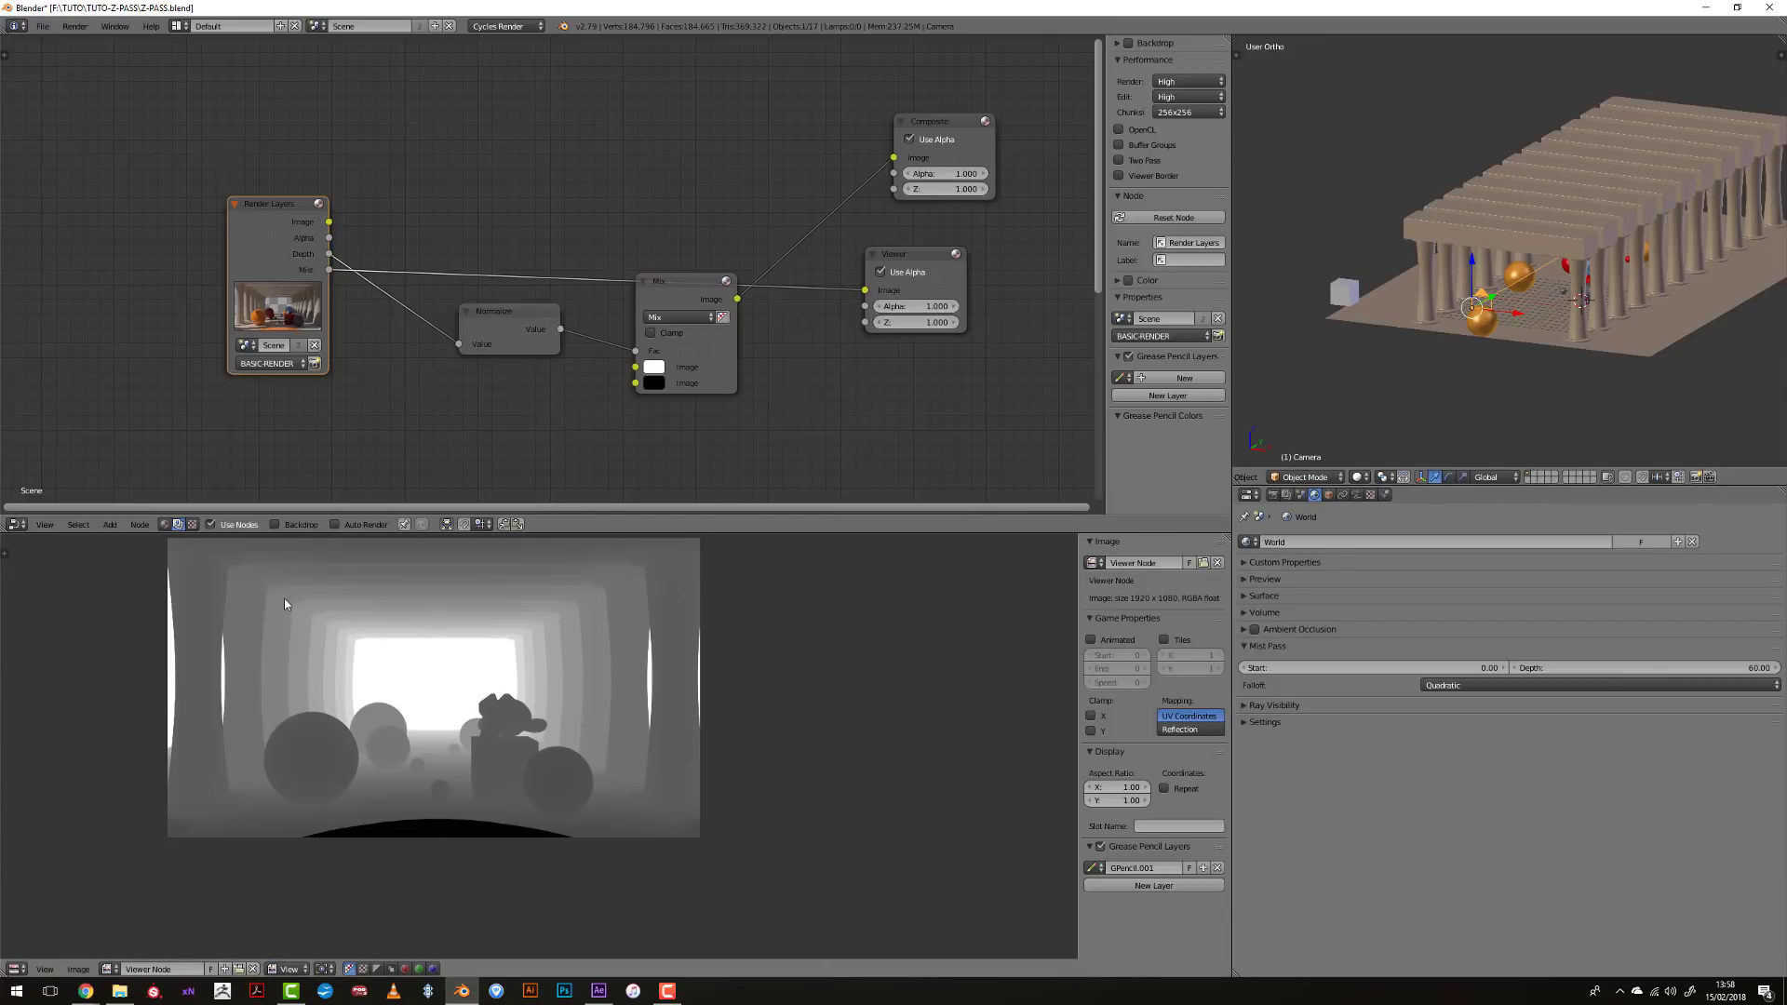
{"action": "left_click_drag", "start_coordinate": [286, 590], "coordinate": [341, 621]}
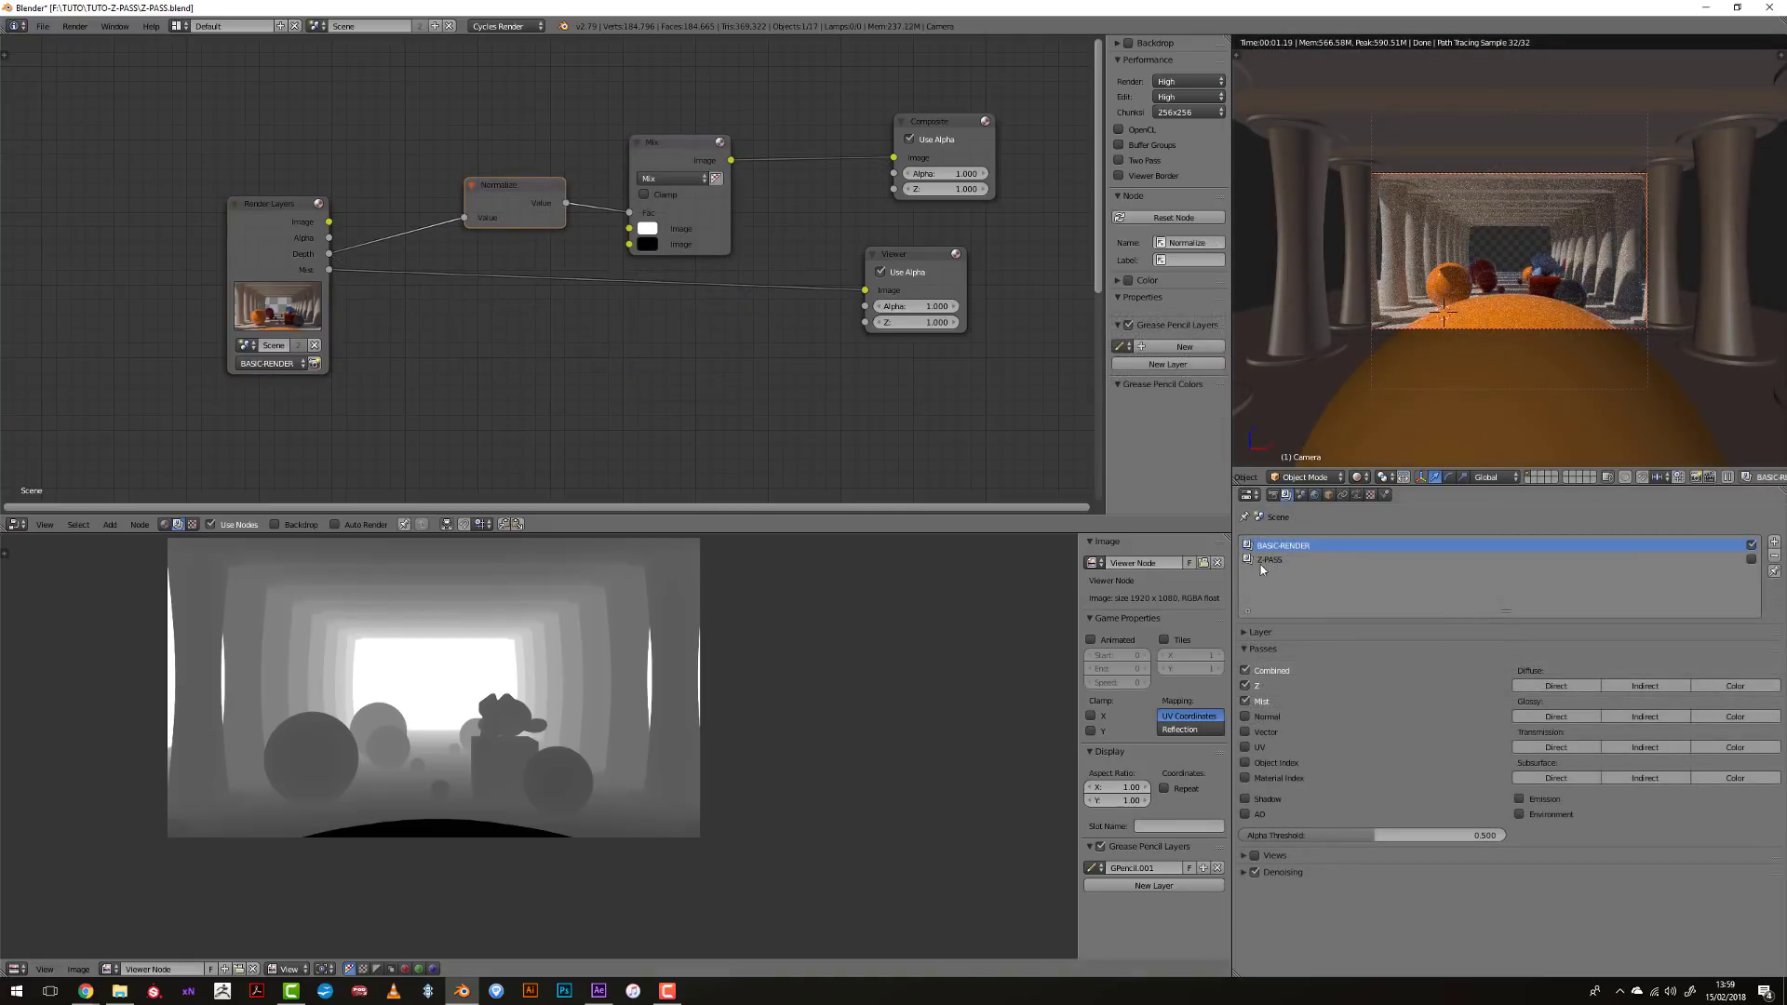
- Select the Z-PASS render layer and expand its Layer settings to show the Z-DEPTH material override
{"action": "left_click", "coordinate": [1773, 542]}
{"action": "left_click", "coordinate": [1774, 556]}
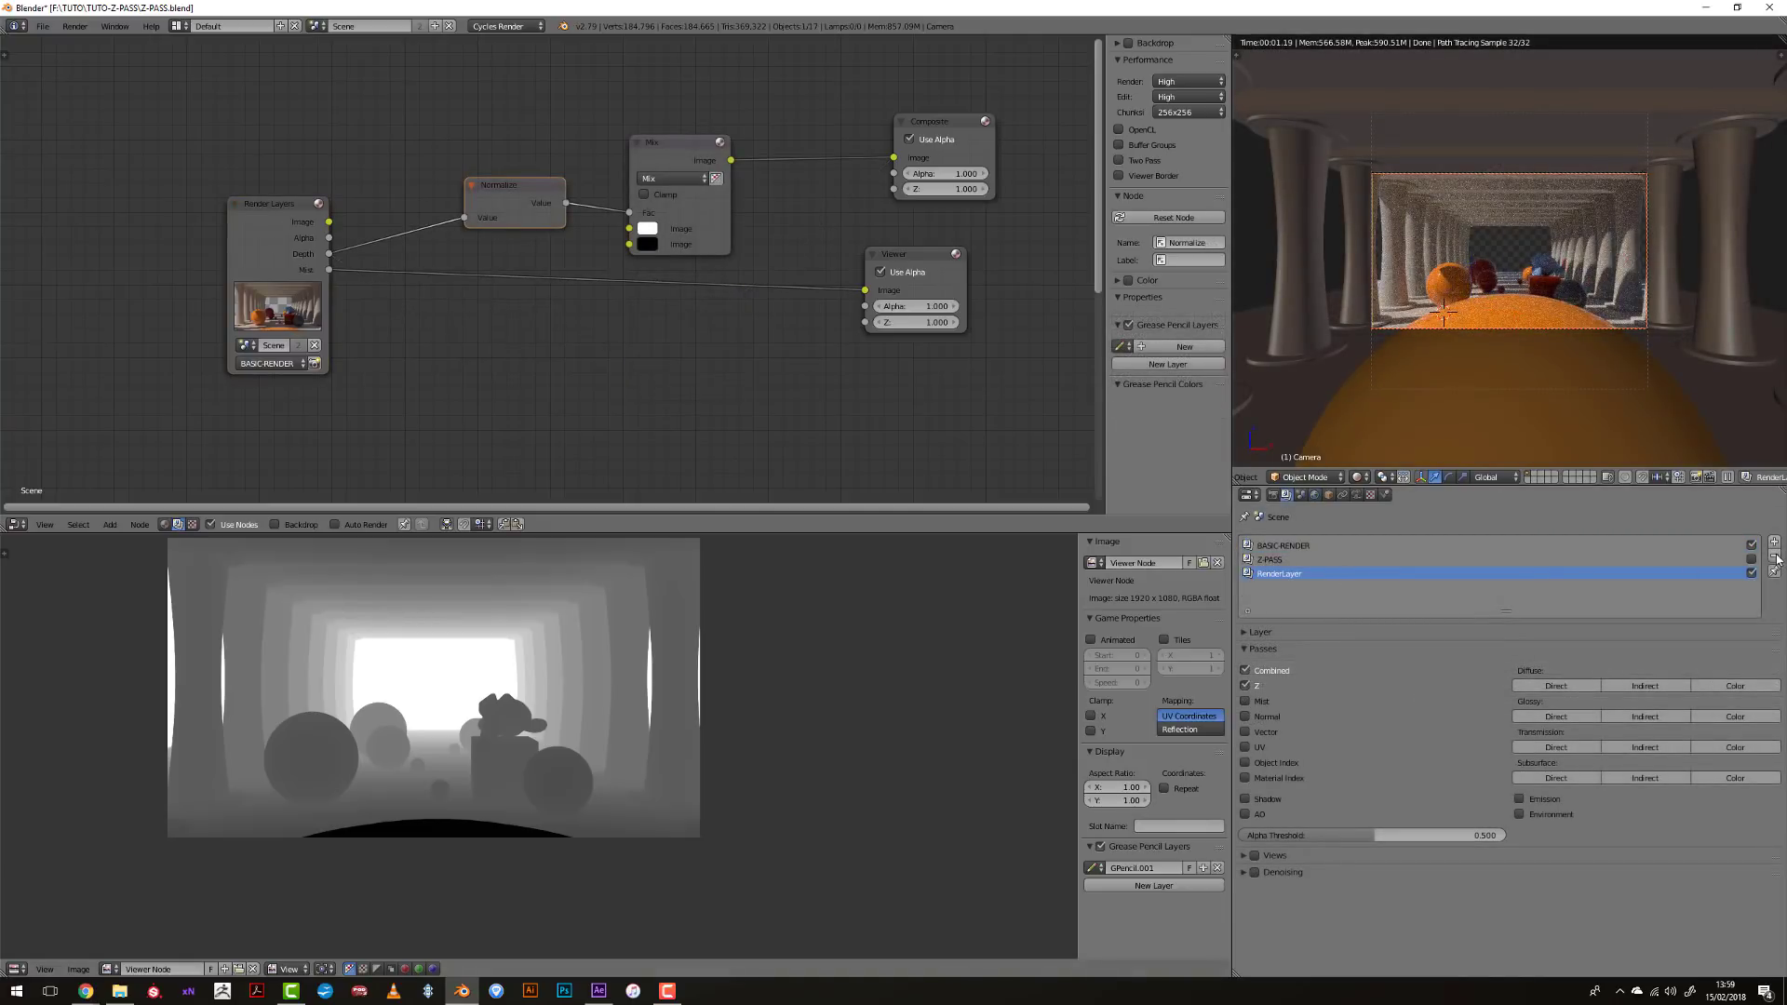
{"action": "left_click", "coordinate": [1270, 559]}
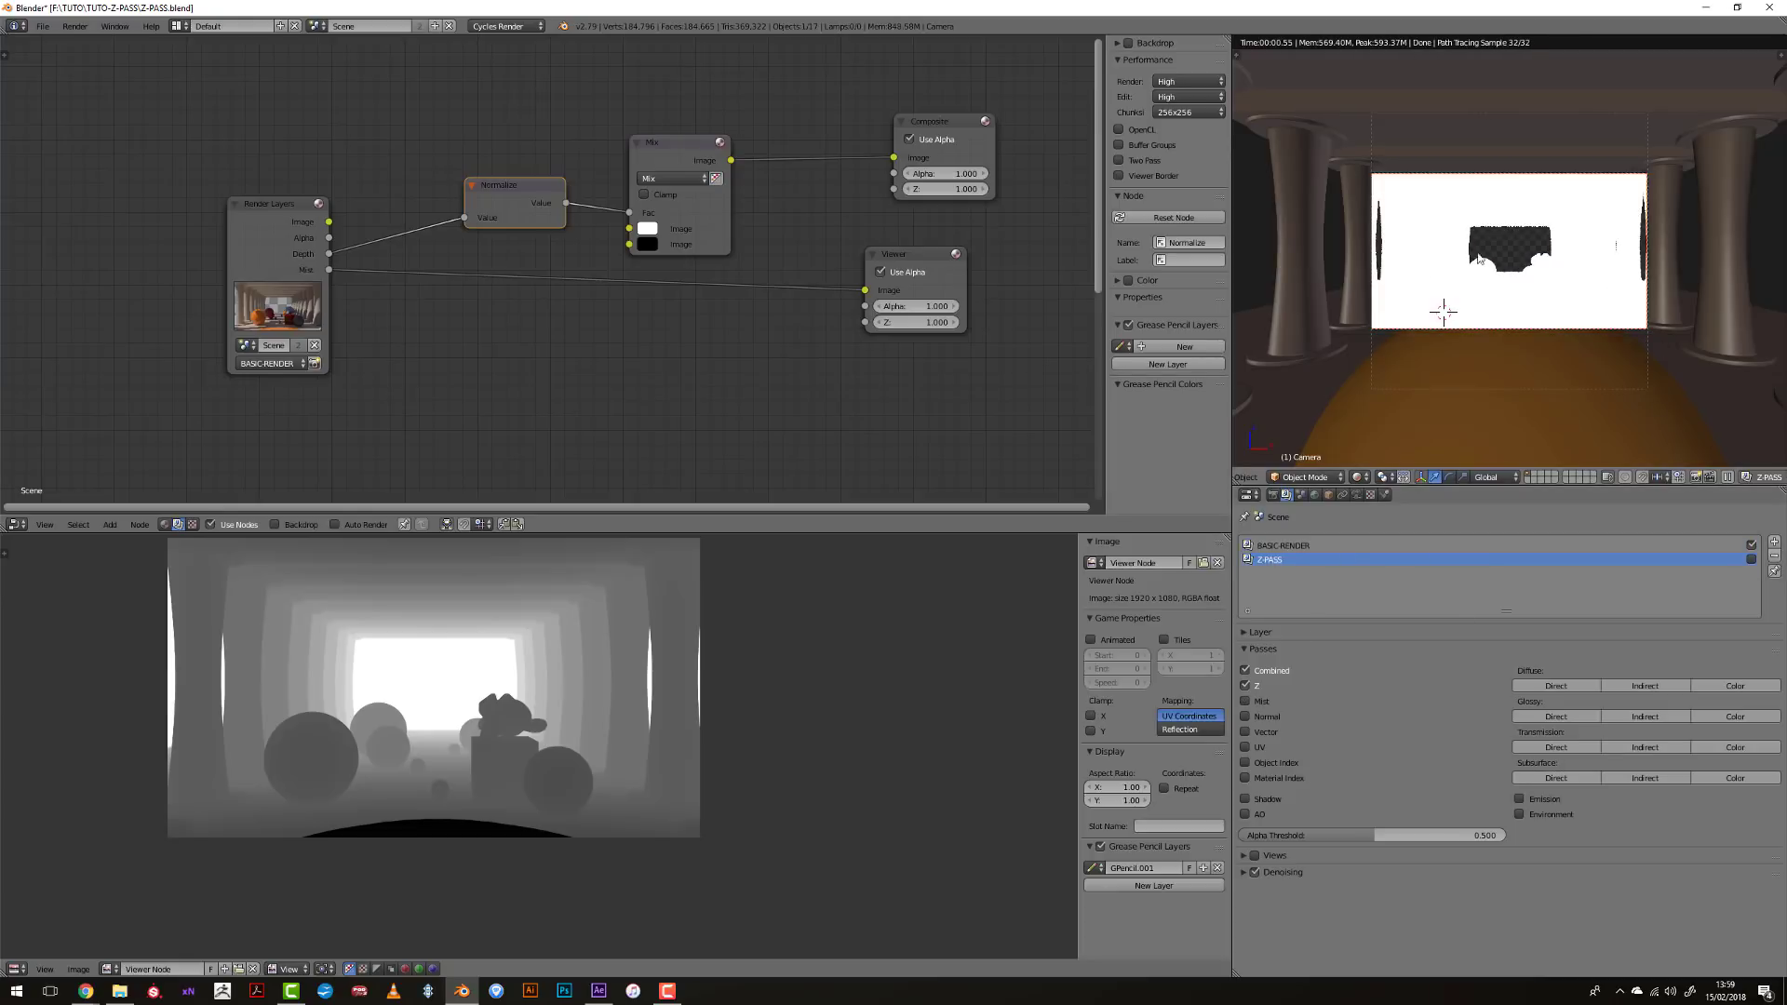
{"action": "left_click", "coordinate": [1241, 650]}
{"action": "left_click", "coordinate": [1247, 632]}
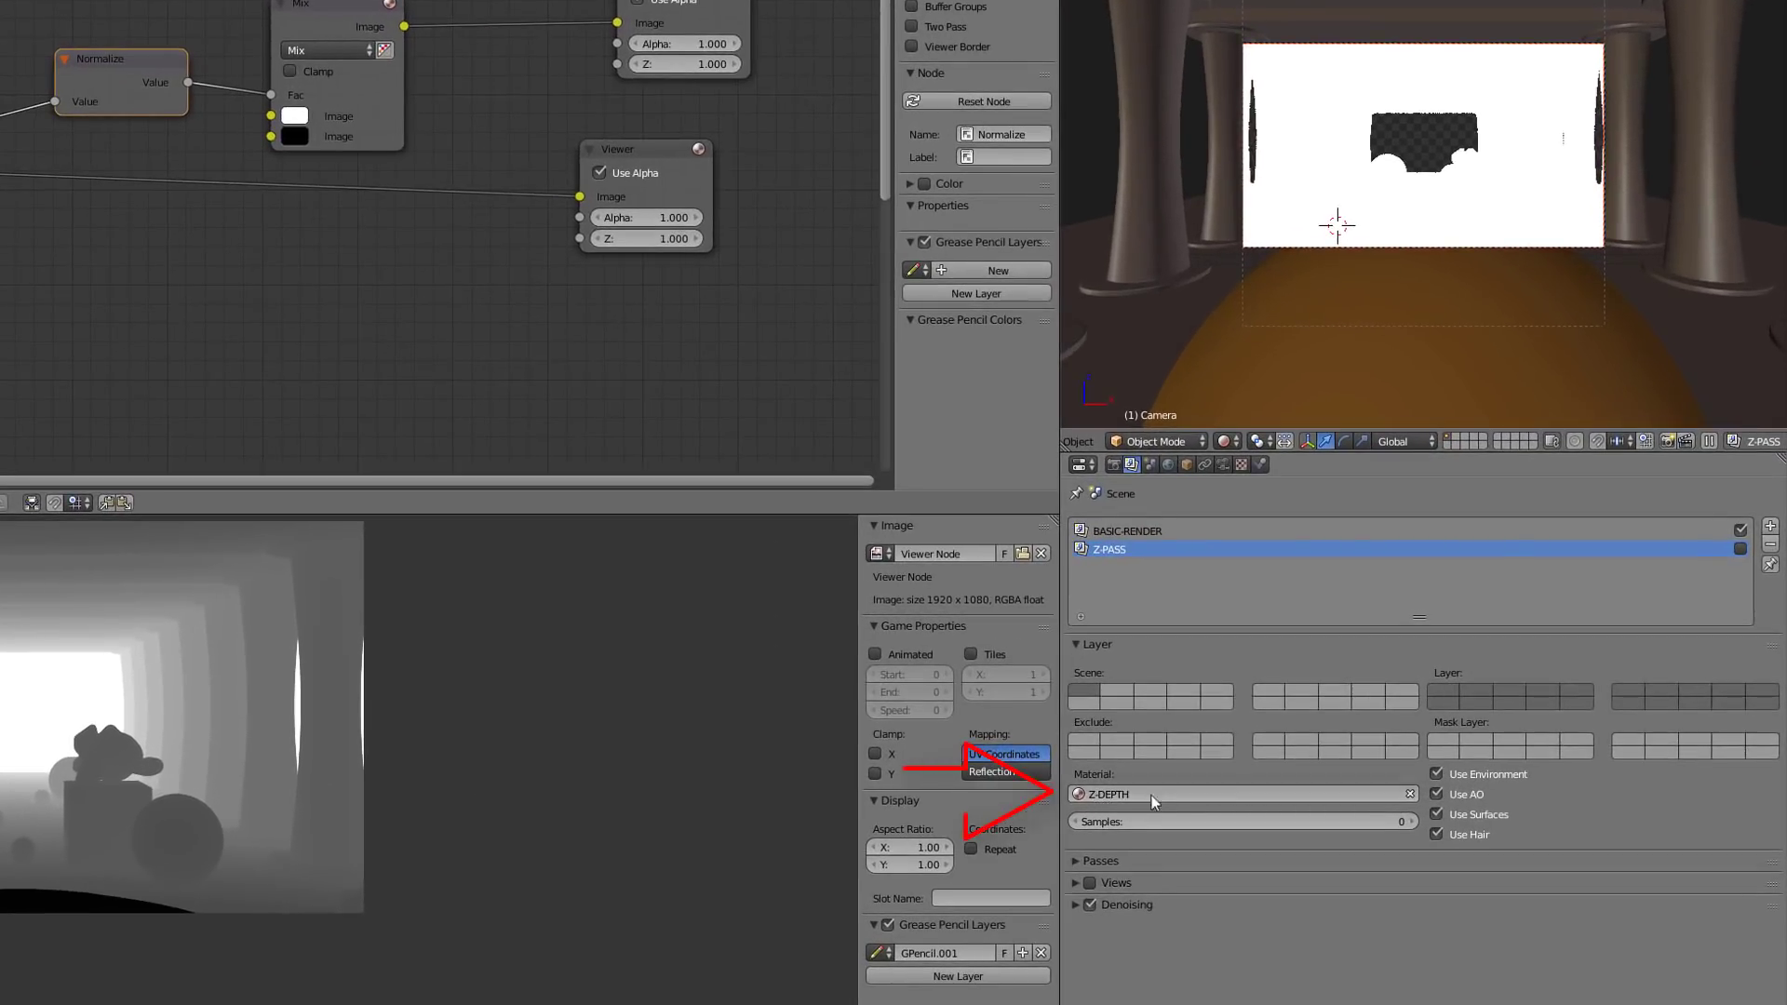
{"action": "left_click", "coordinate": [1123, 536]}
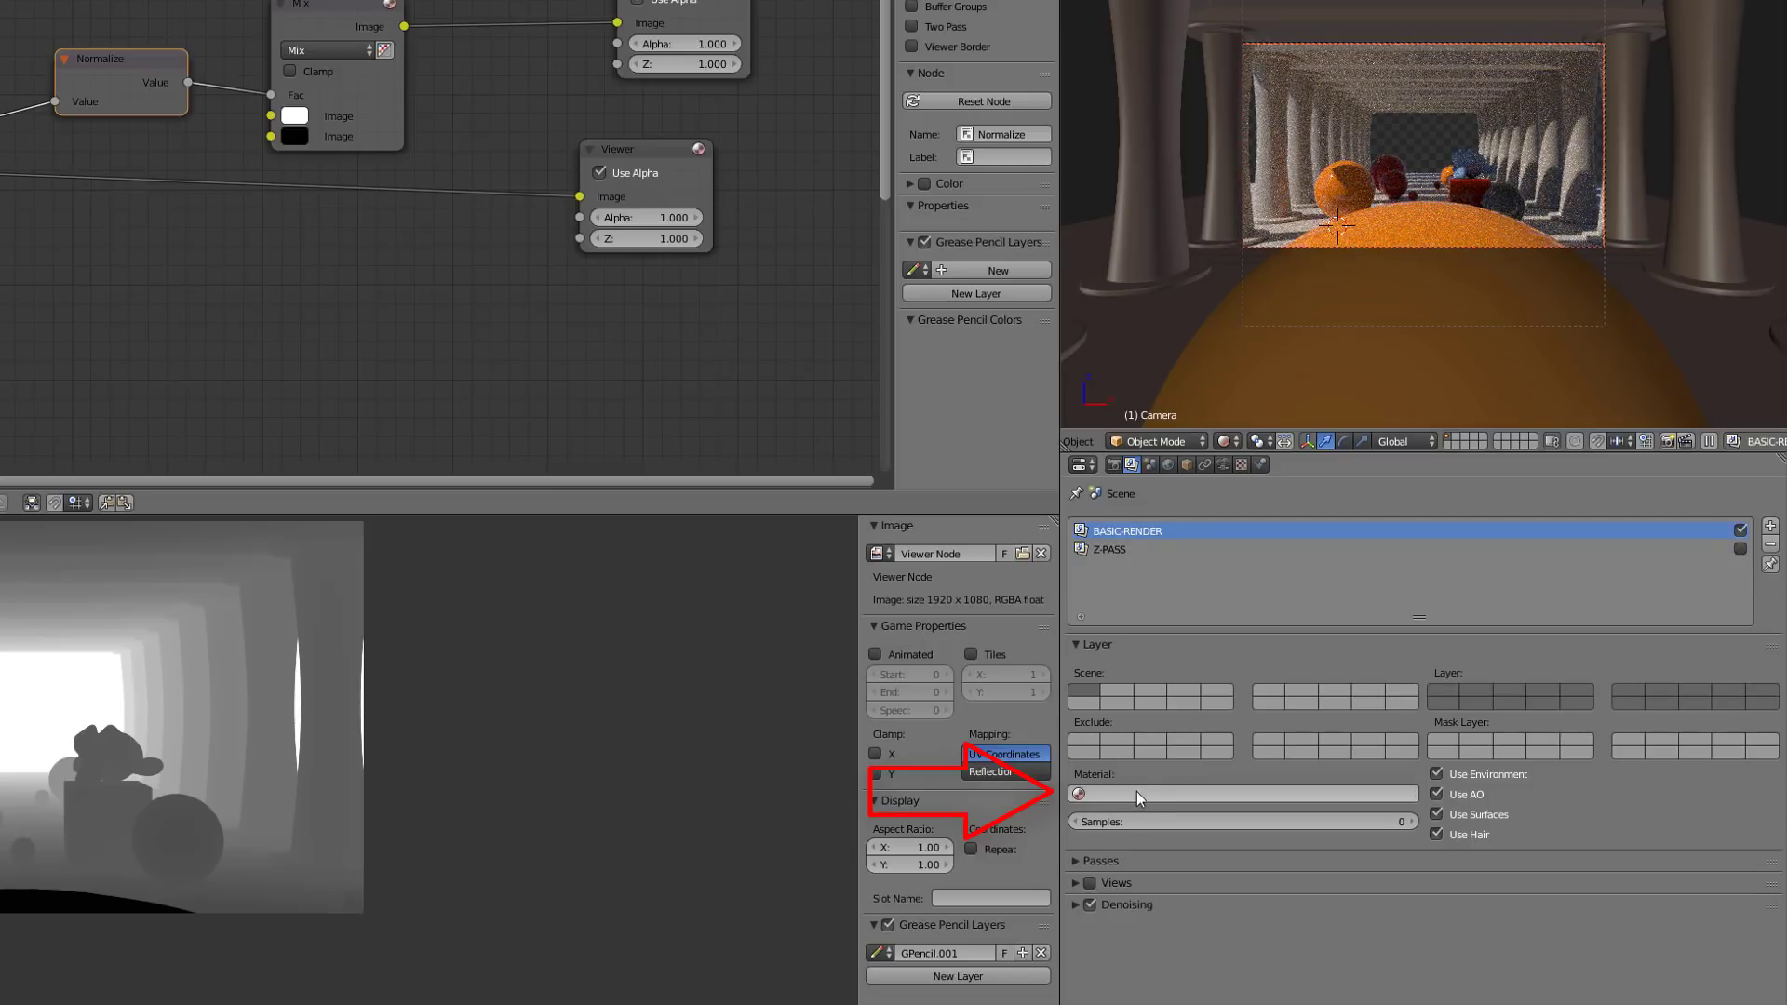
{"action": "left_click", "coordinate": [1107, 556]}
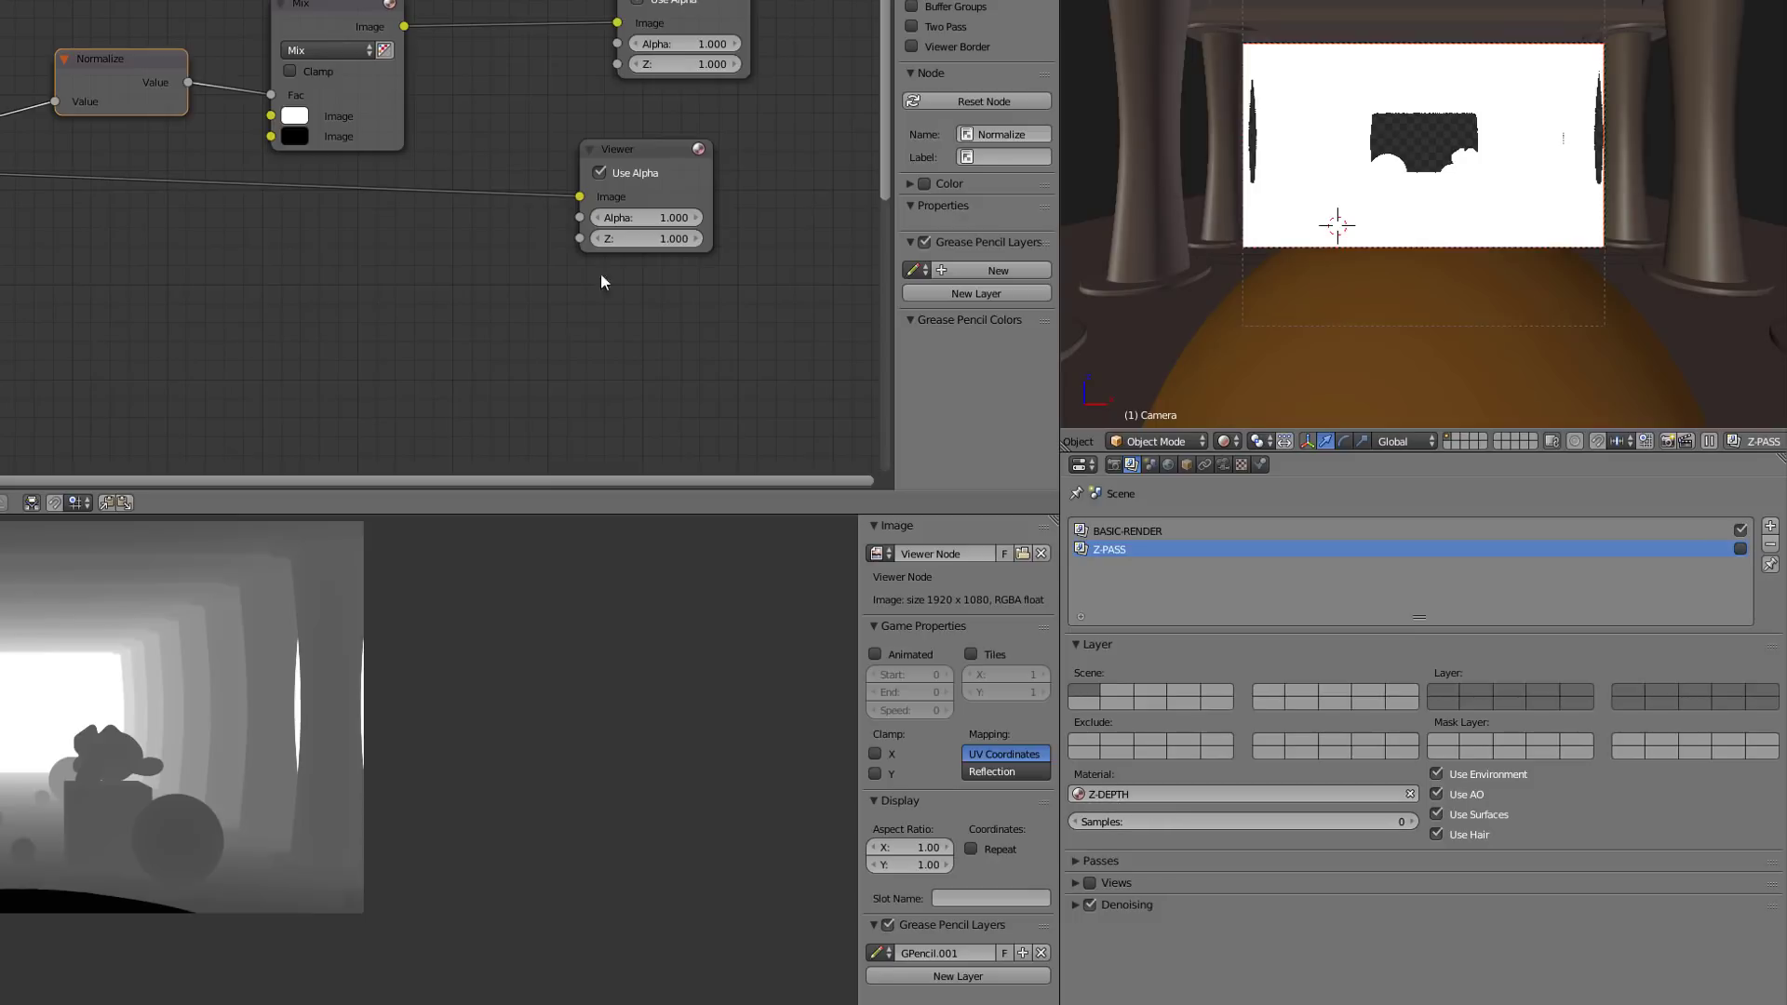
- Select the cube in a 3D view and show its Z-DEPTH material settings
{"action": "key", "text": "shift+F5"}
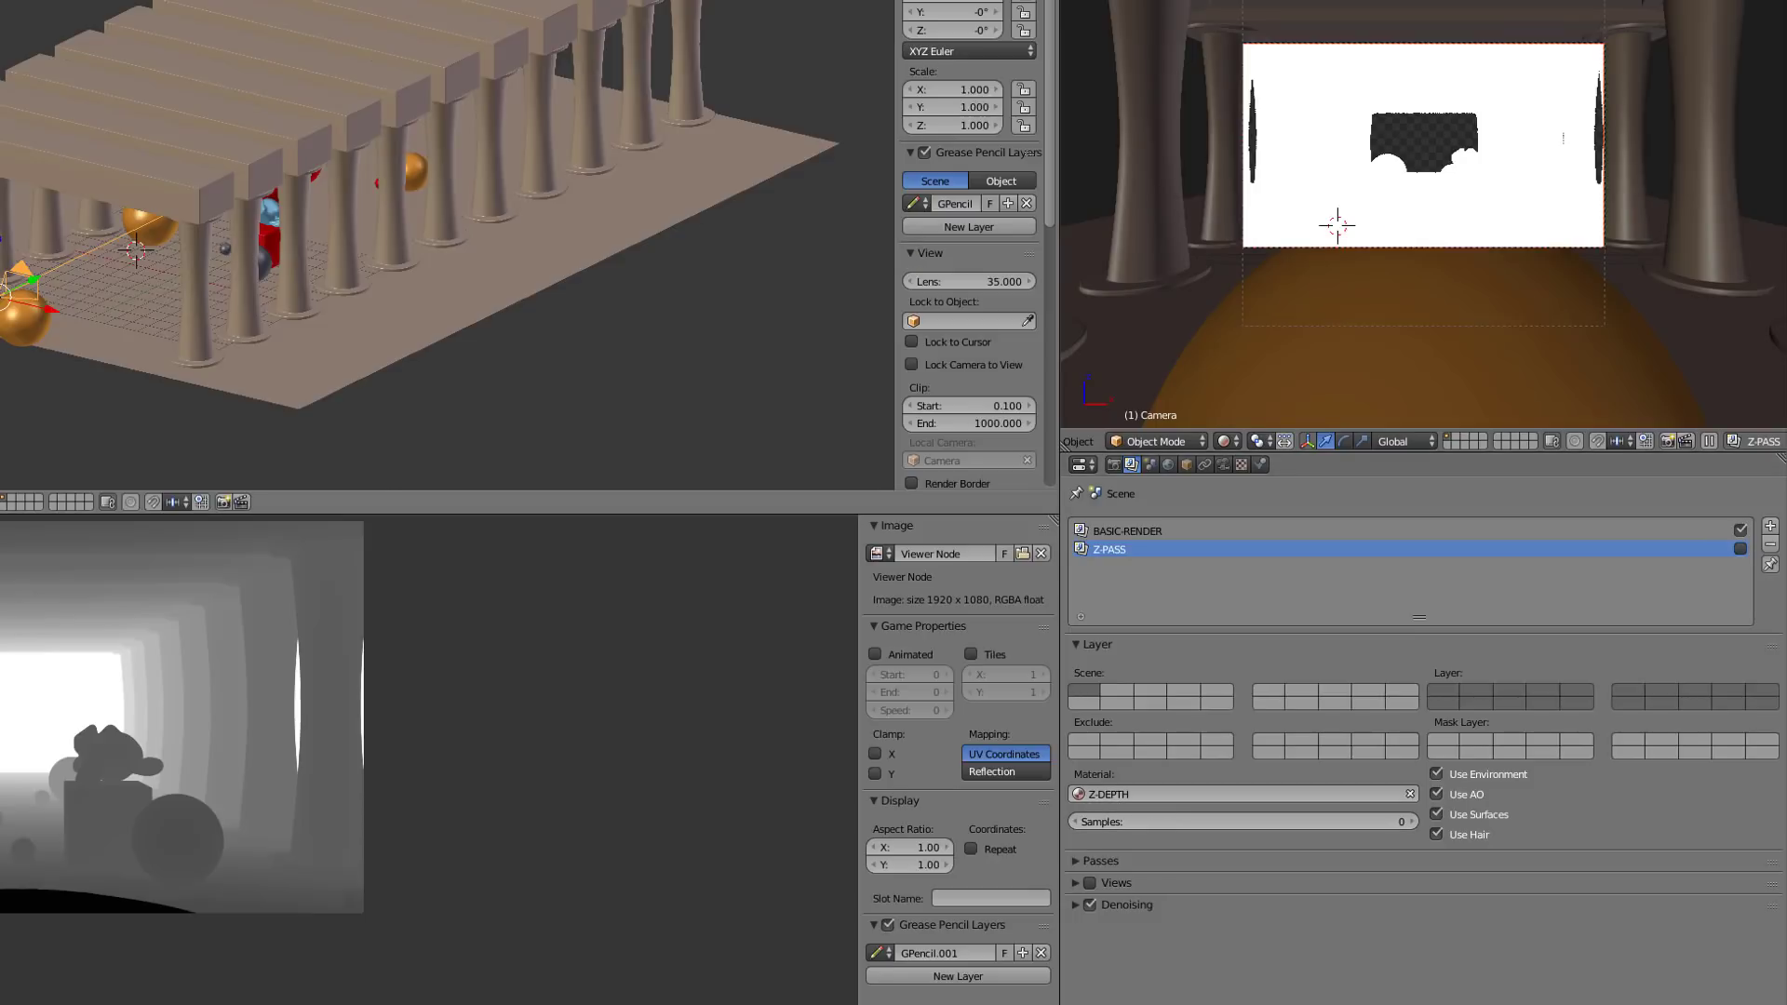
{"action": "scroll", "coordinate": [350, 245], "scroll_direction": "up", "scroll_amount": 6}
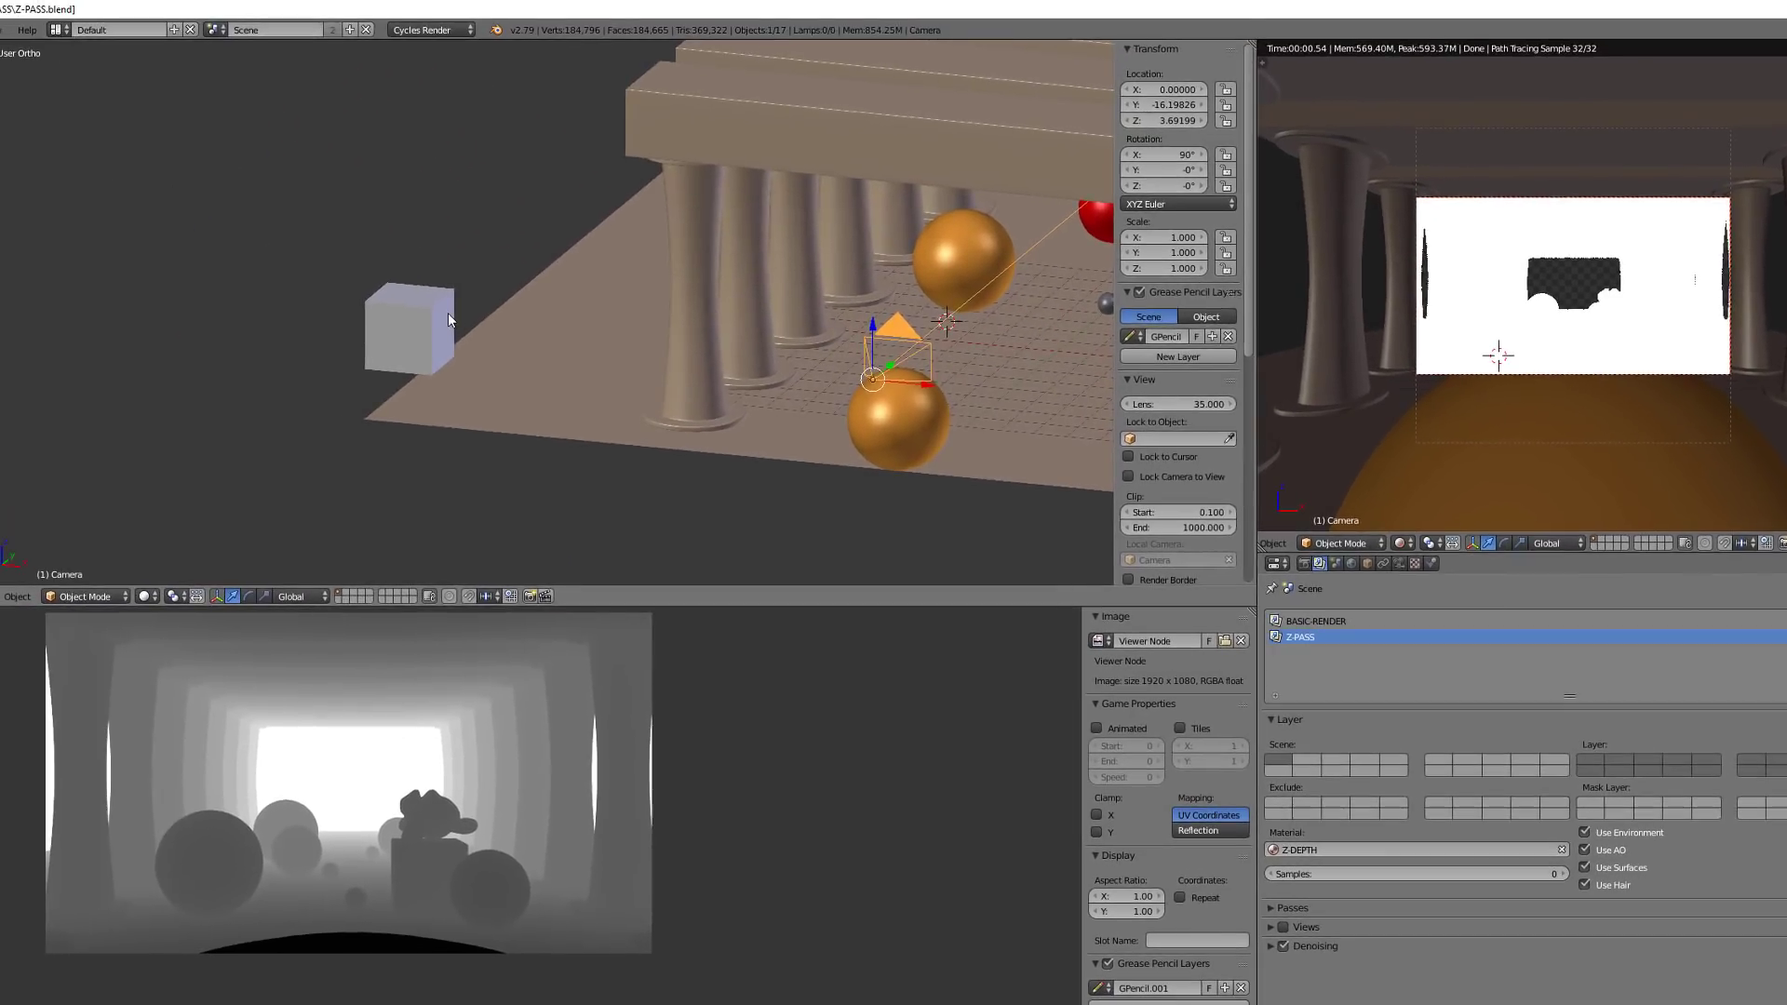
{"action": "right_click", "coordinate": [125, 177]}
{"action": "left_click", "coordinate": [1431, 563]}
{"action": "scroll", "coordinate": [1573, 279], "scroll_direction": "down", "scroll_amount": 3}
- Enlarge the node editor and switch it to the Z-DEPTH material's shader nodes
{"action": "key", "text": "shift+F3"}
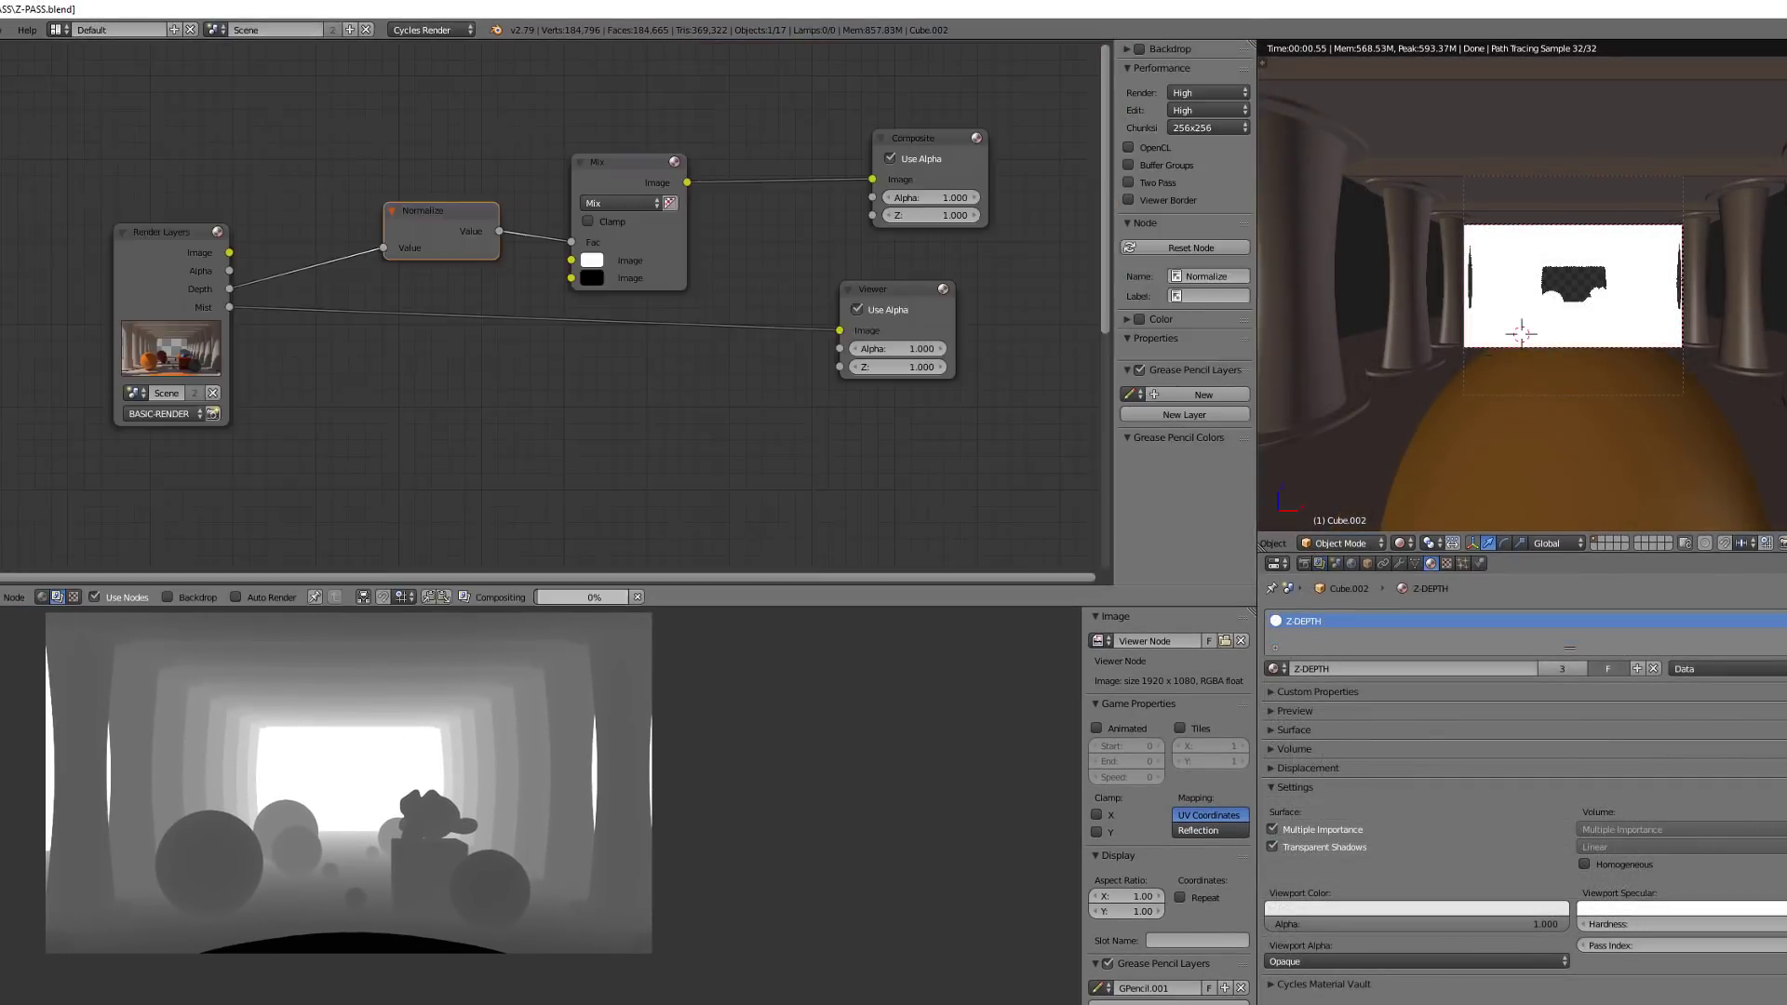
{"action": "scroll", "coordinate": [303, 470], "scroll_direction": "up", "scroll_amount": 1}
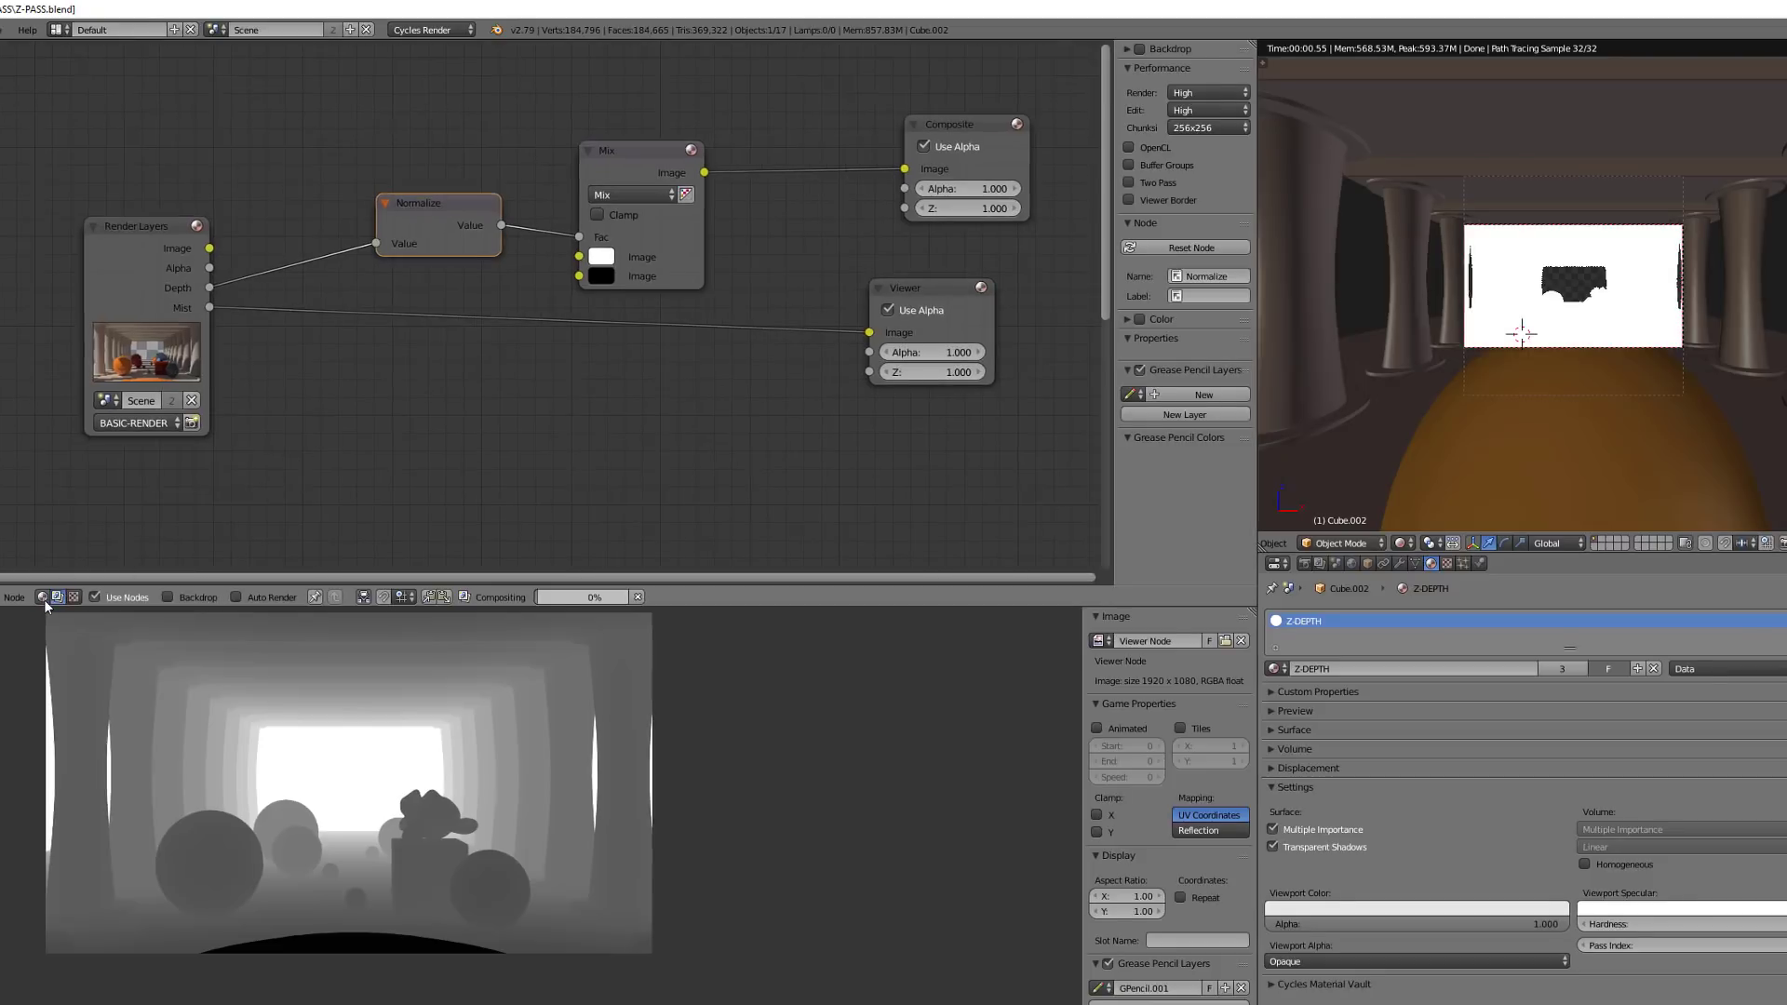
{"action": "left_click_drag", "start_coordinate": [276, 607], "coordinate": [275, 753]}
{"action": "left_click", "coordinate": [187, 743]}
{"action": "scroll", "coordinate": [467, 600], "scroll_direction": "down", "scroll_amount": 2}
- Reveal all Light Path outputs with Ctrl+H and spread the Light Path and Divide nodes apart
{"action": "middle_click_drag", "start_coordinate": [865, 563], "coordinate": [521, 429]}
{"action": "left_click_drag", "start_coordinate": [521, 409], "coordinate": [478, 391]}
{"action": "key", "text": "ctrl+h"}
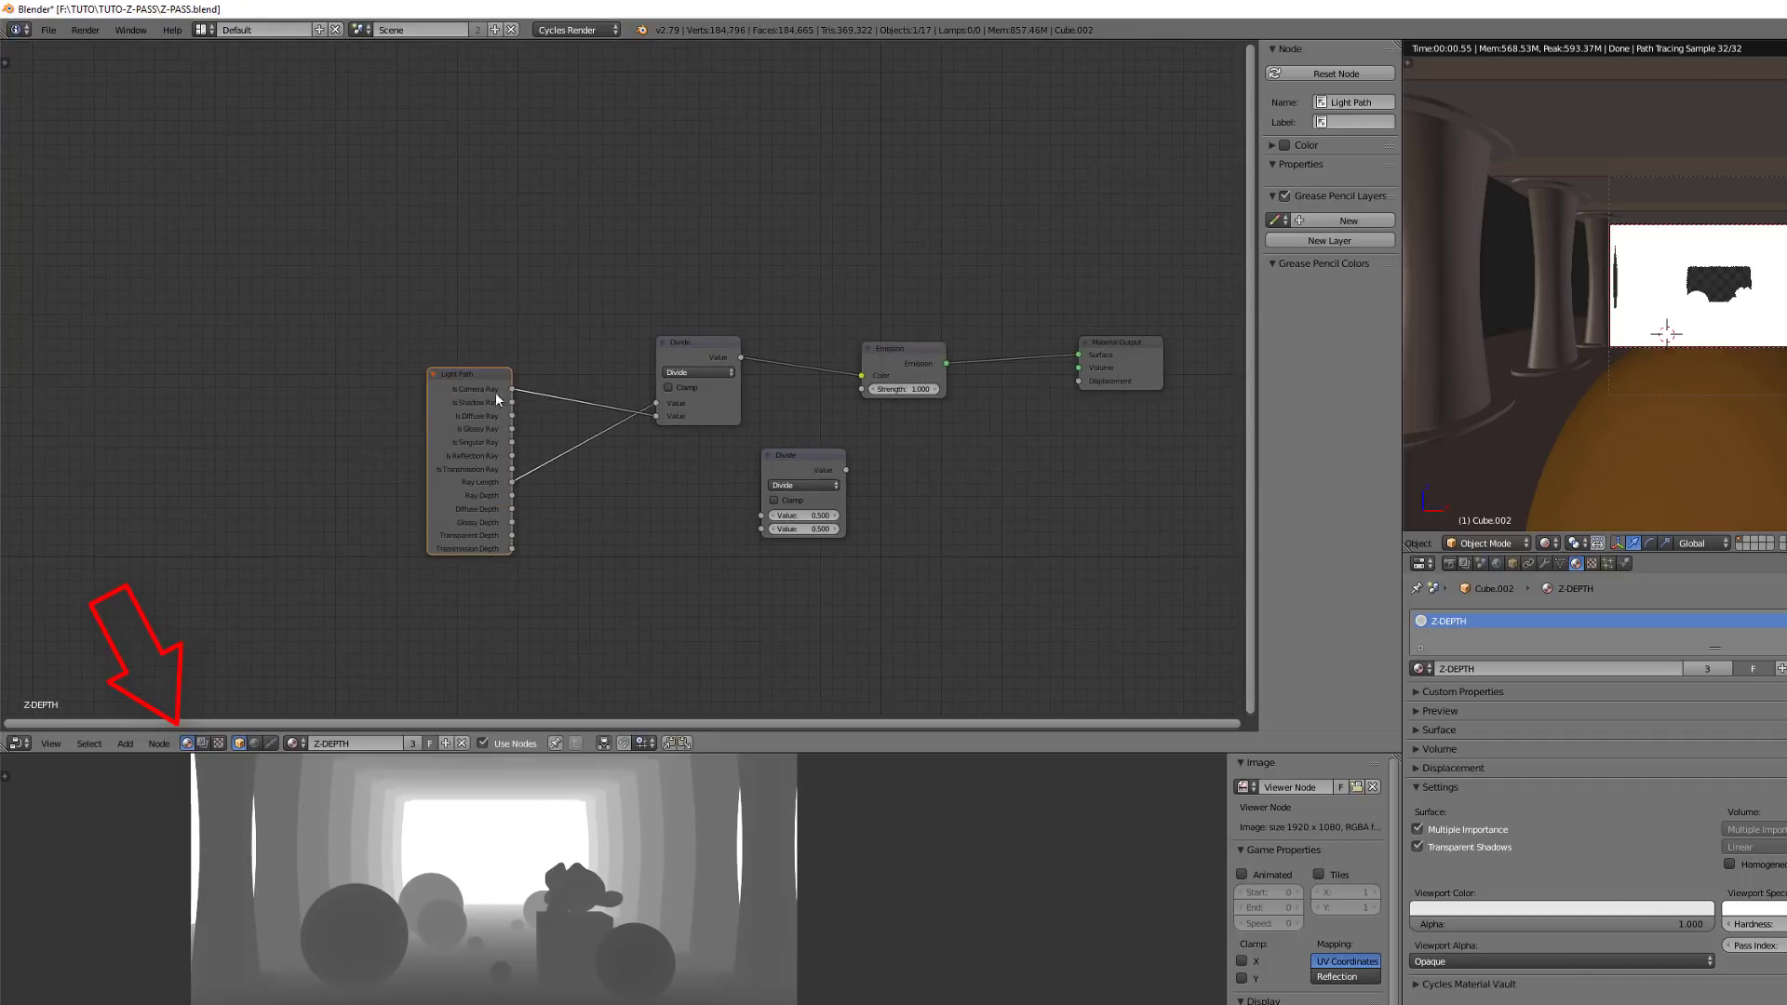
{"action": "left_click_drag", "start_coordinate": [807, 464], "coordinate": [781, 613]}
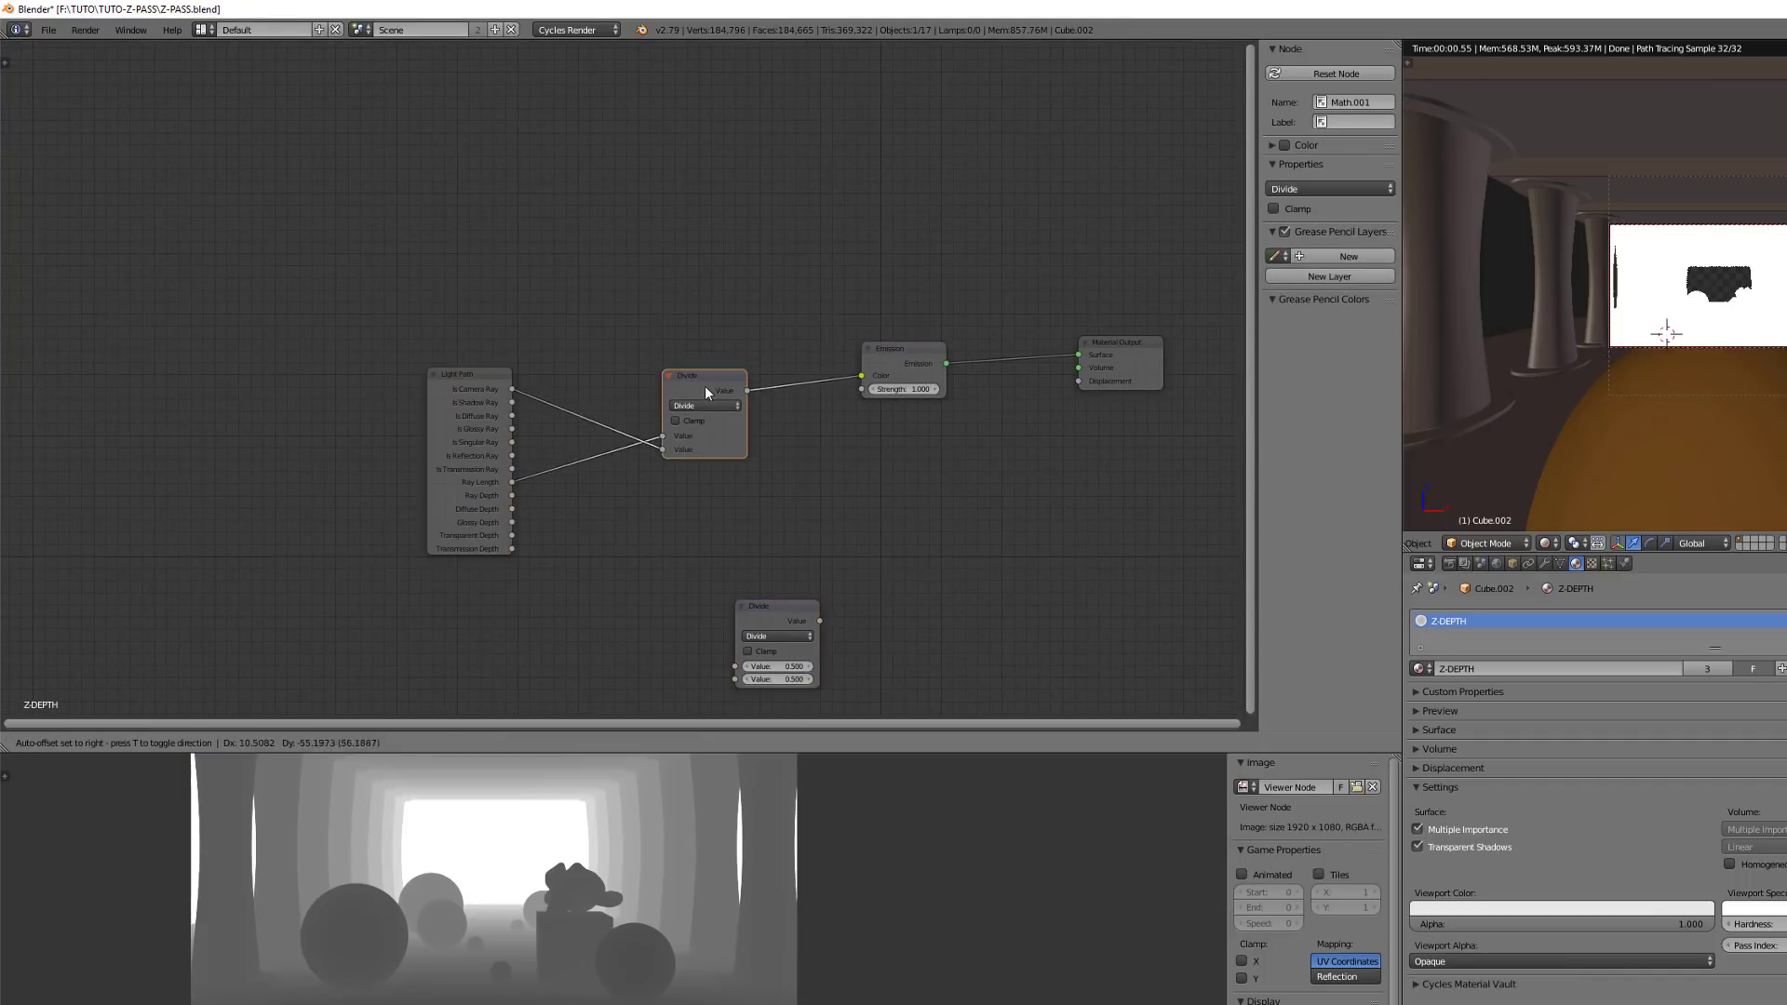
{"action": "scroll", "coordinate": [705, 389], "scroll_direction": "up", "scroll_amount": 1}
{"action": "middle_click_drag", "start_coordinate": [471, 472], "coordinate": [505, 447]}
{"action": "left_click_drag", "start_coordinate": [498, 350], "coordinate": [463, 330]}
{"action": "key", "text": "shift+a"}
{"action": "key", "text": "Escape"}
{"action": "key", "text": "shift+a"}
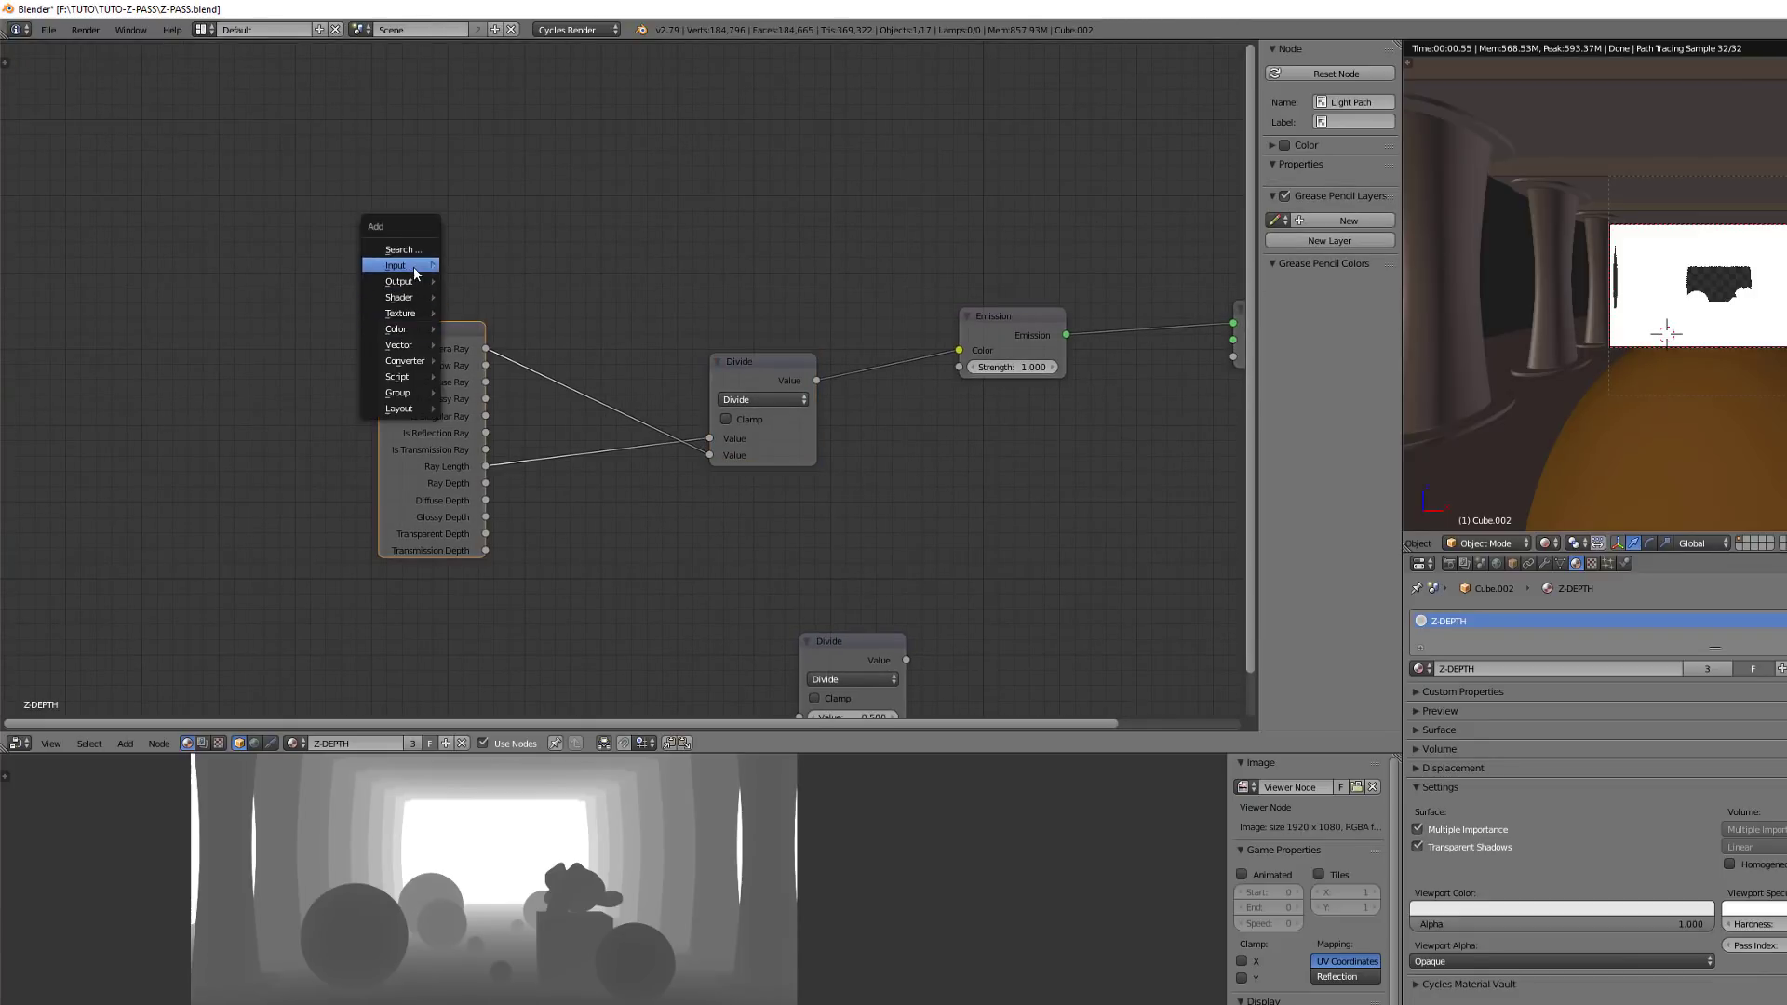
{"action": "mouse_move", "coordinate": [416, 269]}
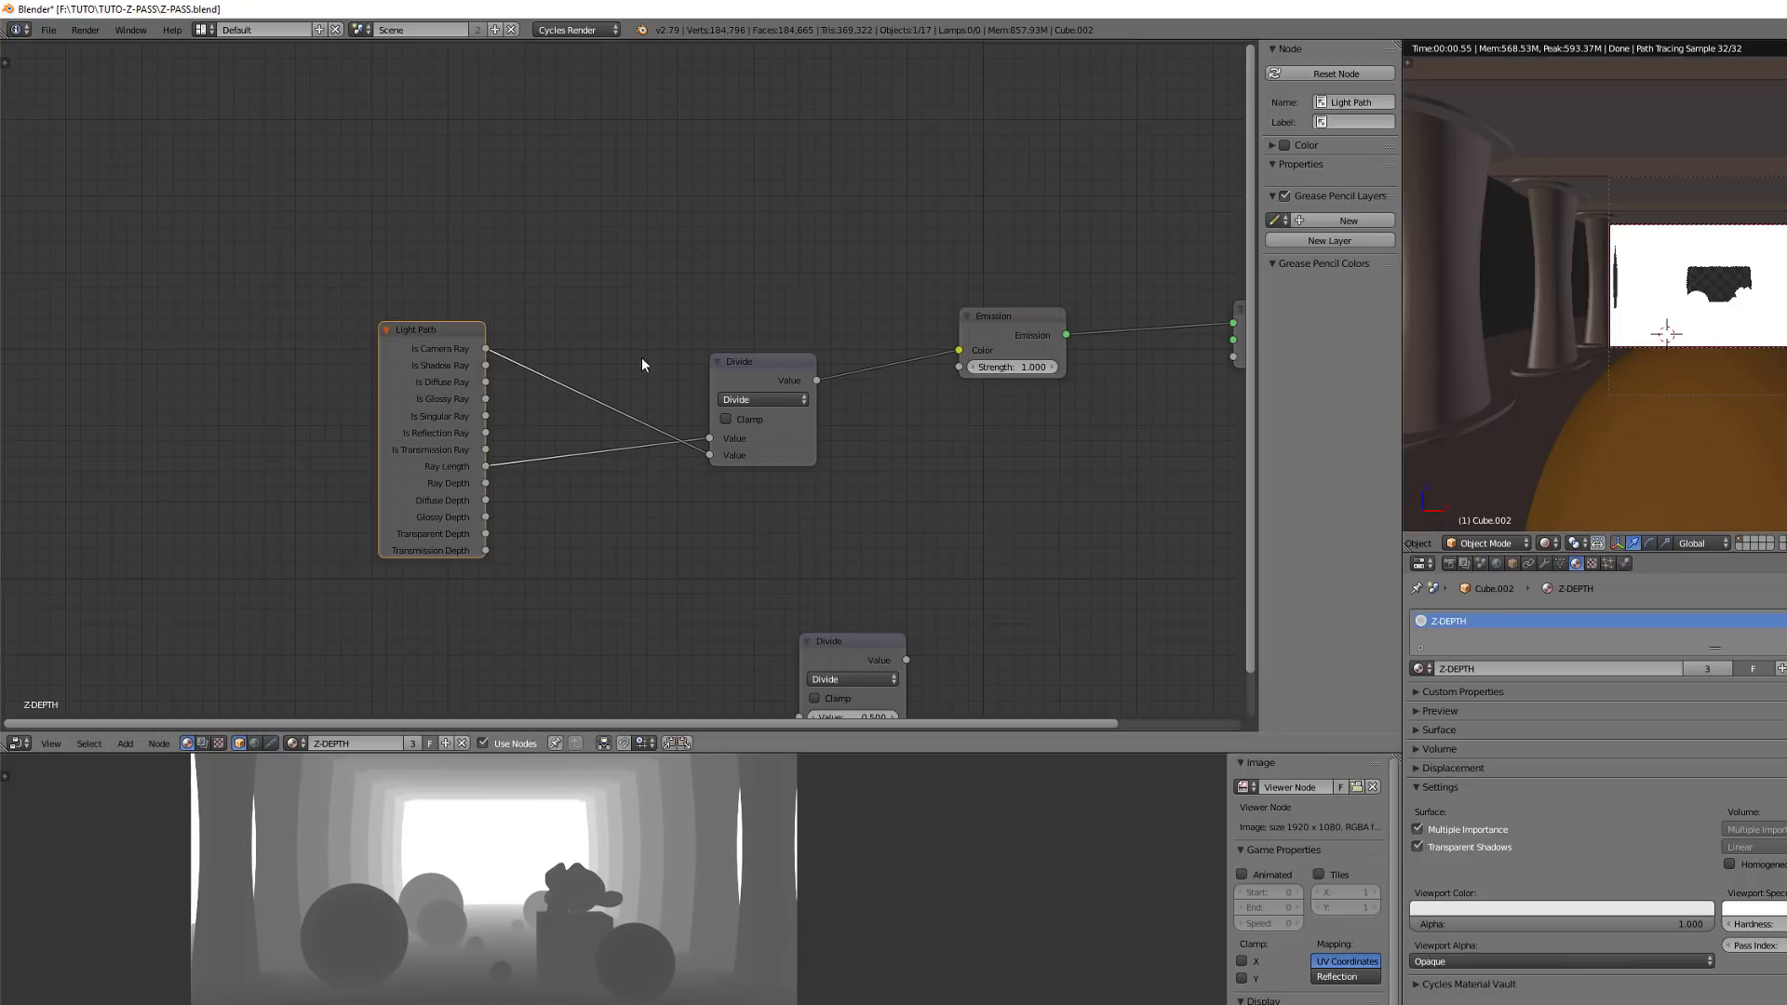
- Move the Divide node left beside Light Path and frame the cube in the rendered view
{"action": "left_click_drag", "start_coordinate": [486, 466], "coordinate": [572, 462]}
{"action": "left_click", "coordinate": [721, 461]}
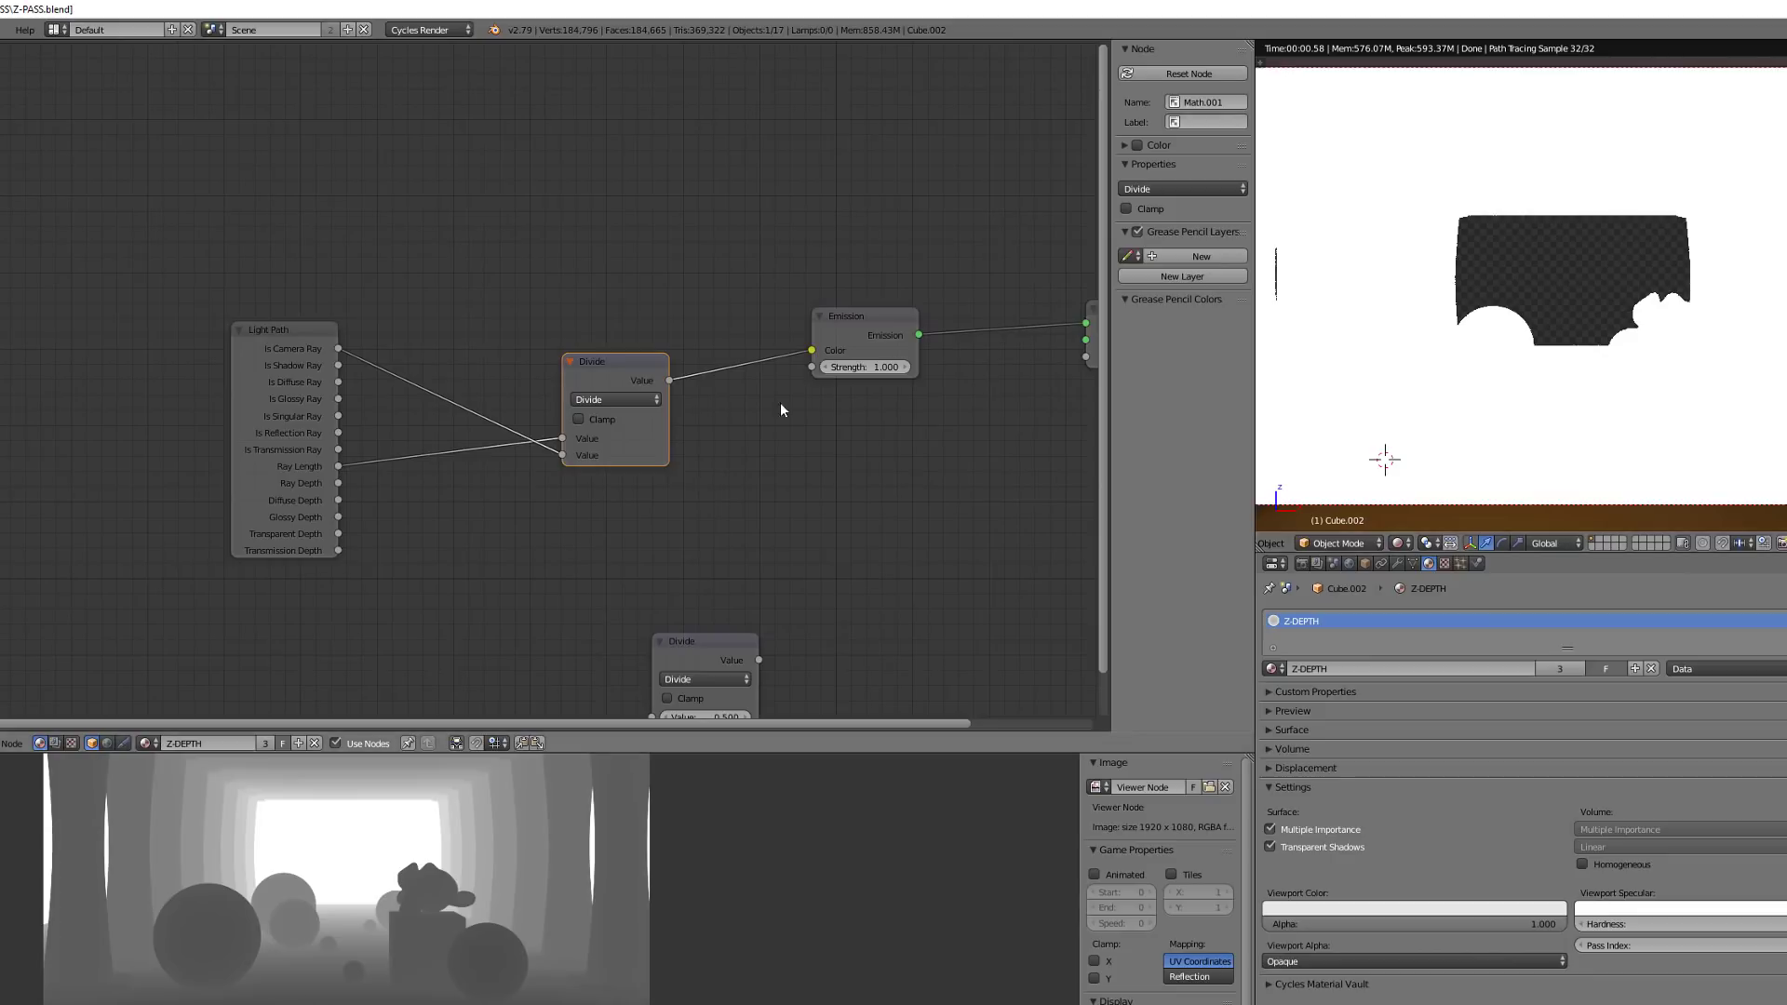
{"action": "left_click_drag", "start_coordinate": [613, 371], "coordinate": [487, 365]}
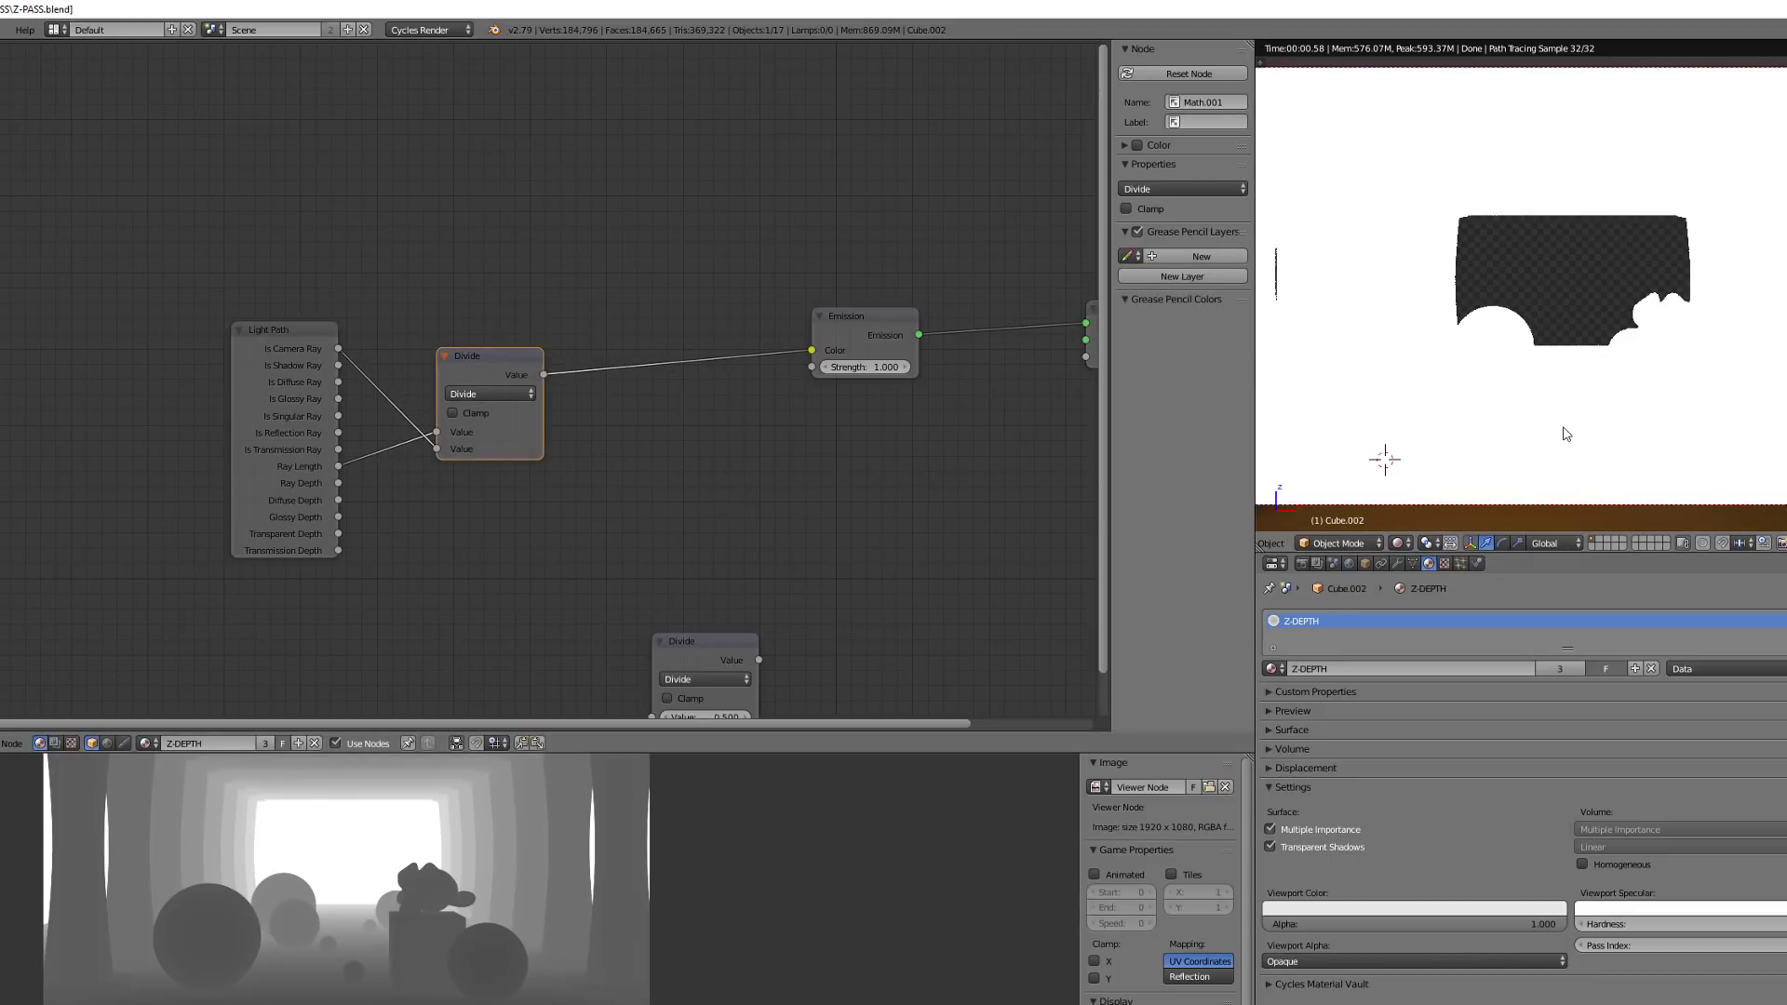
{"action": "scroll", "coordinate": [1567, 434], "scroll_direction": "down", "scroll_amount": 1}
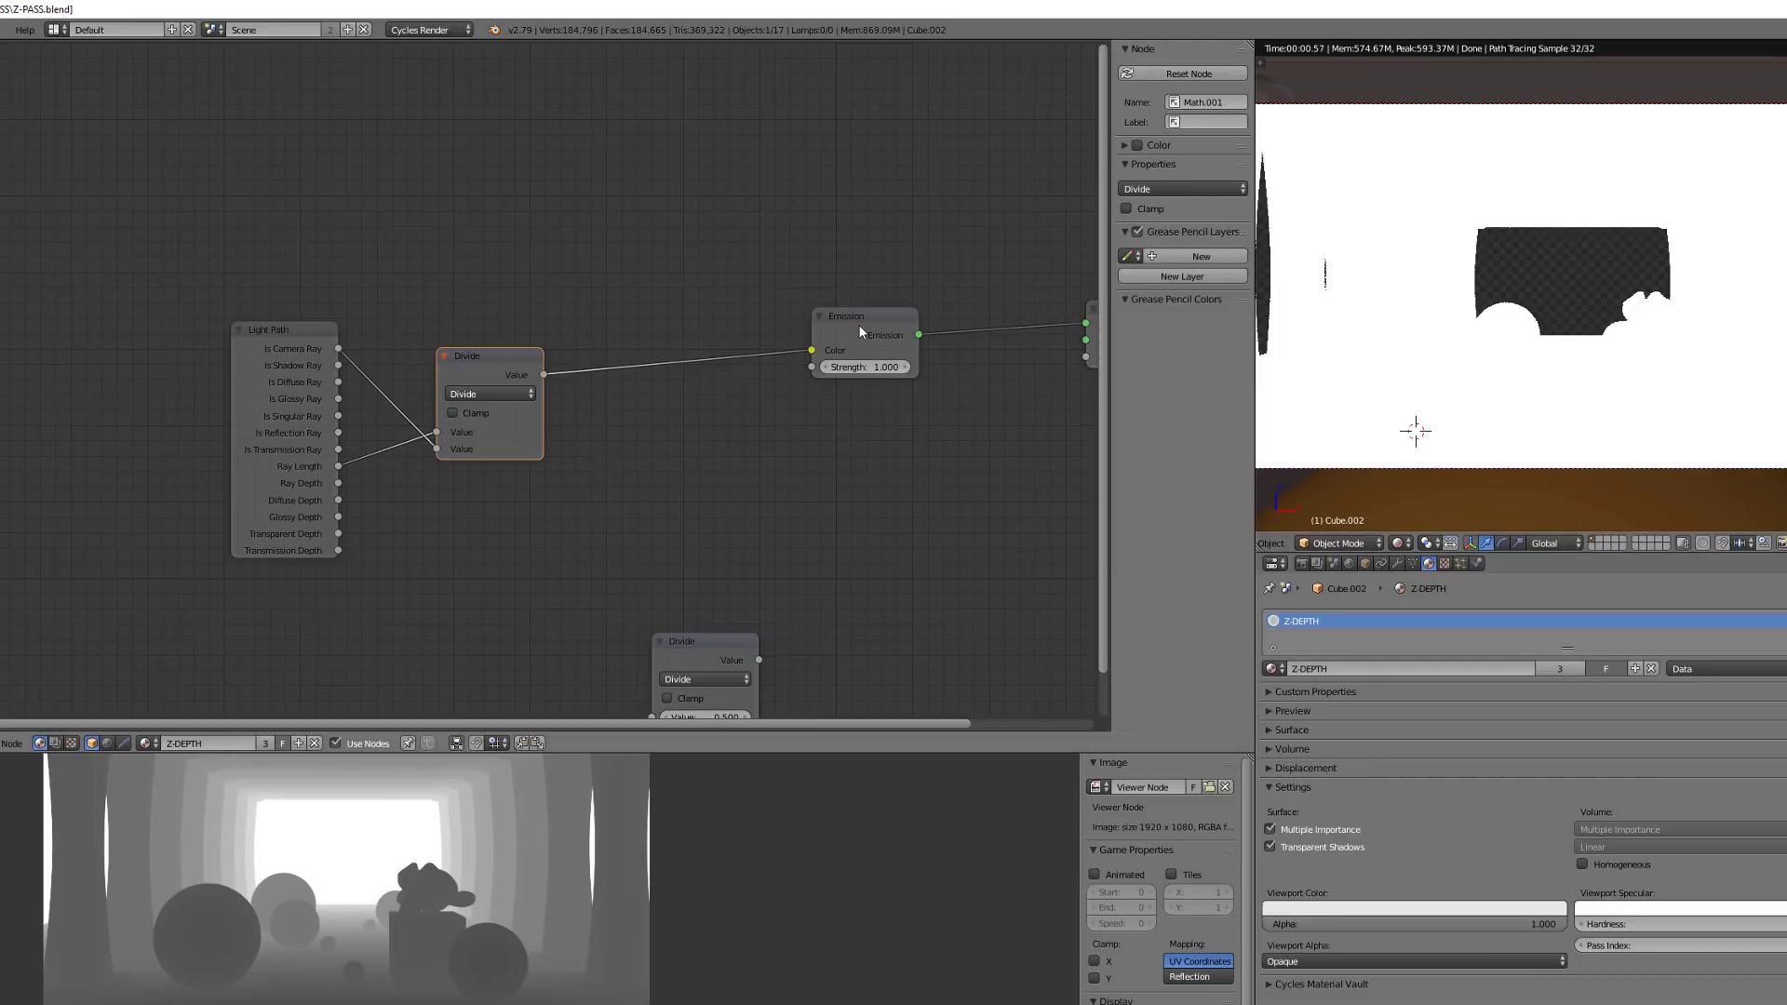
{"action": "left_click", "coordinate": [858, 325]}
{"action": "left_click", "coordinate": [490, 354]}
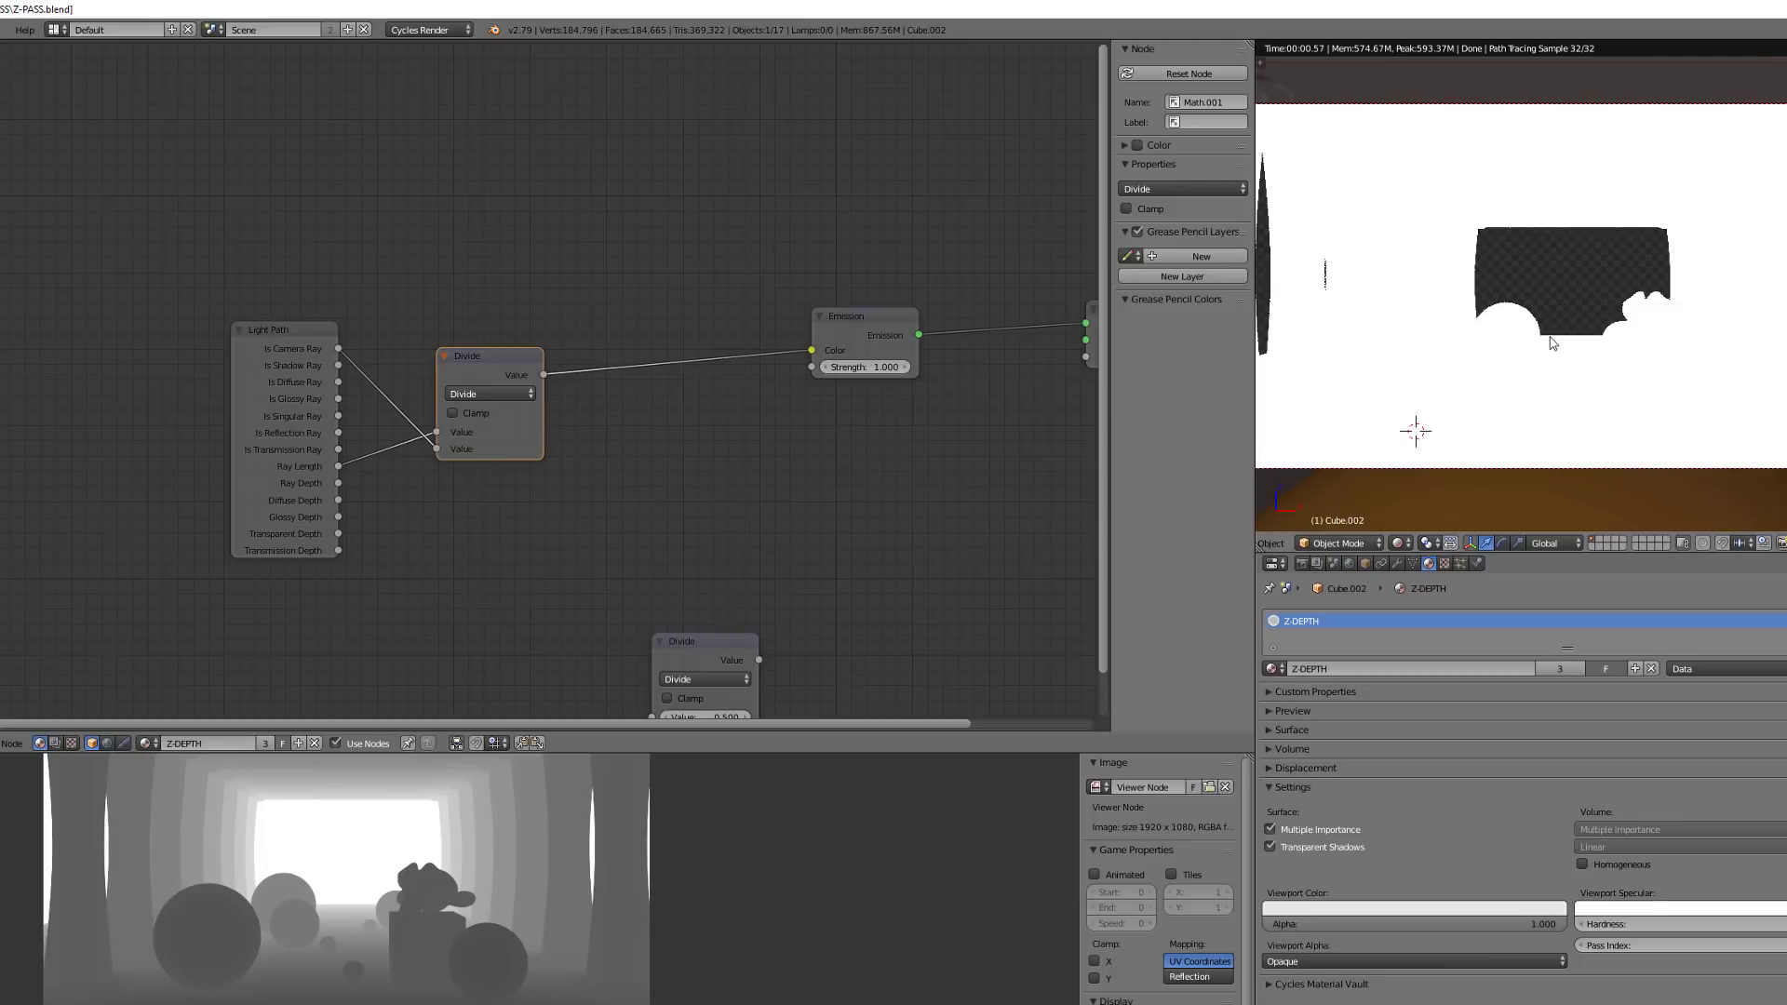
{"action": "key", "text": "KP_Decimal"}
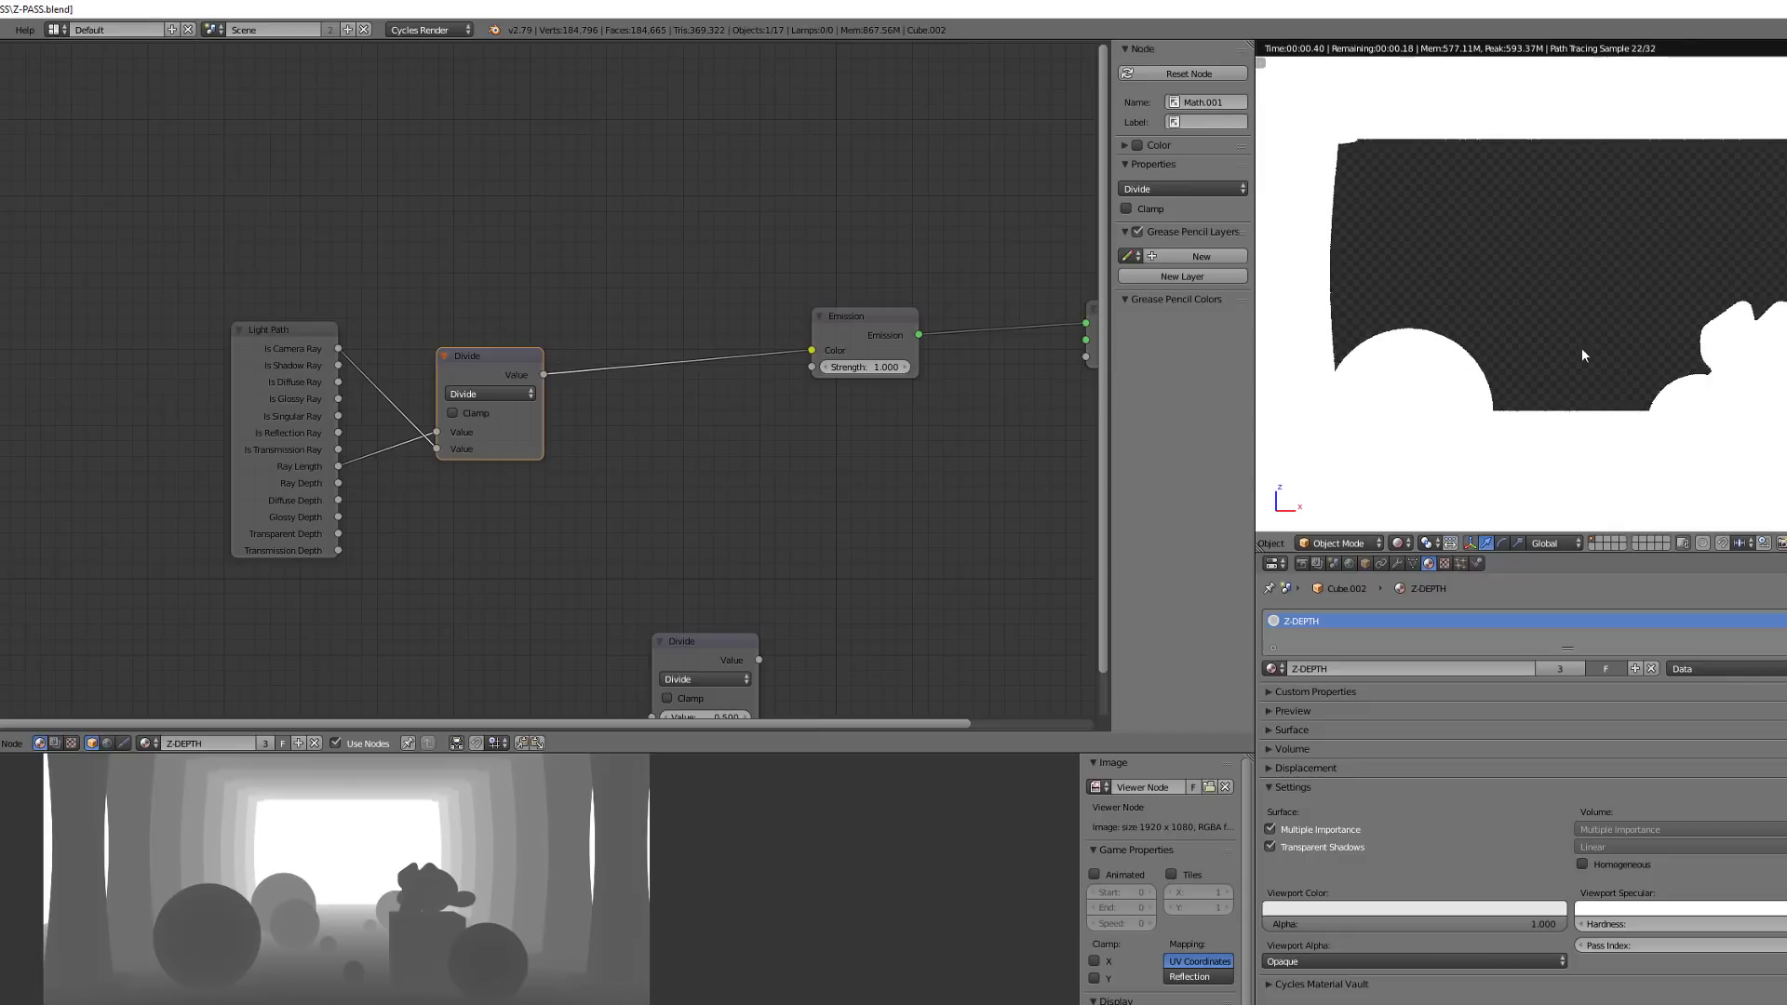
{"action": "scroll", "coordinate": [1366, 316], "scroll_direction": "up", "scroll_amount": 1}
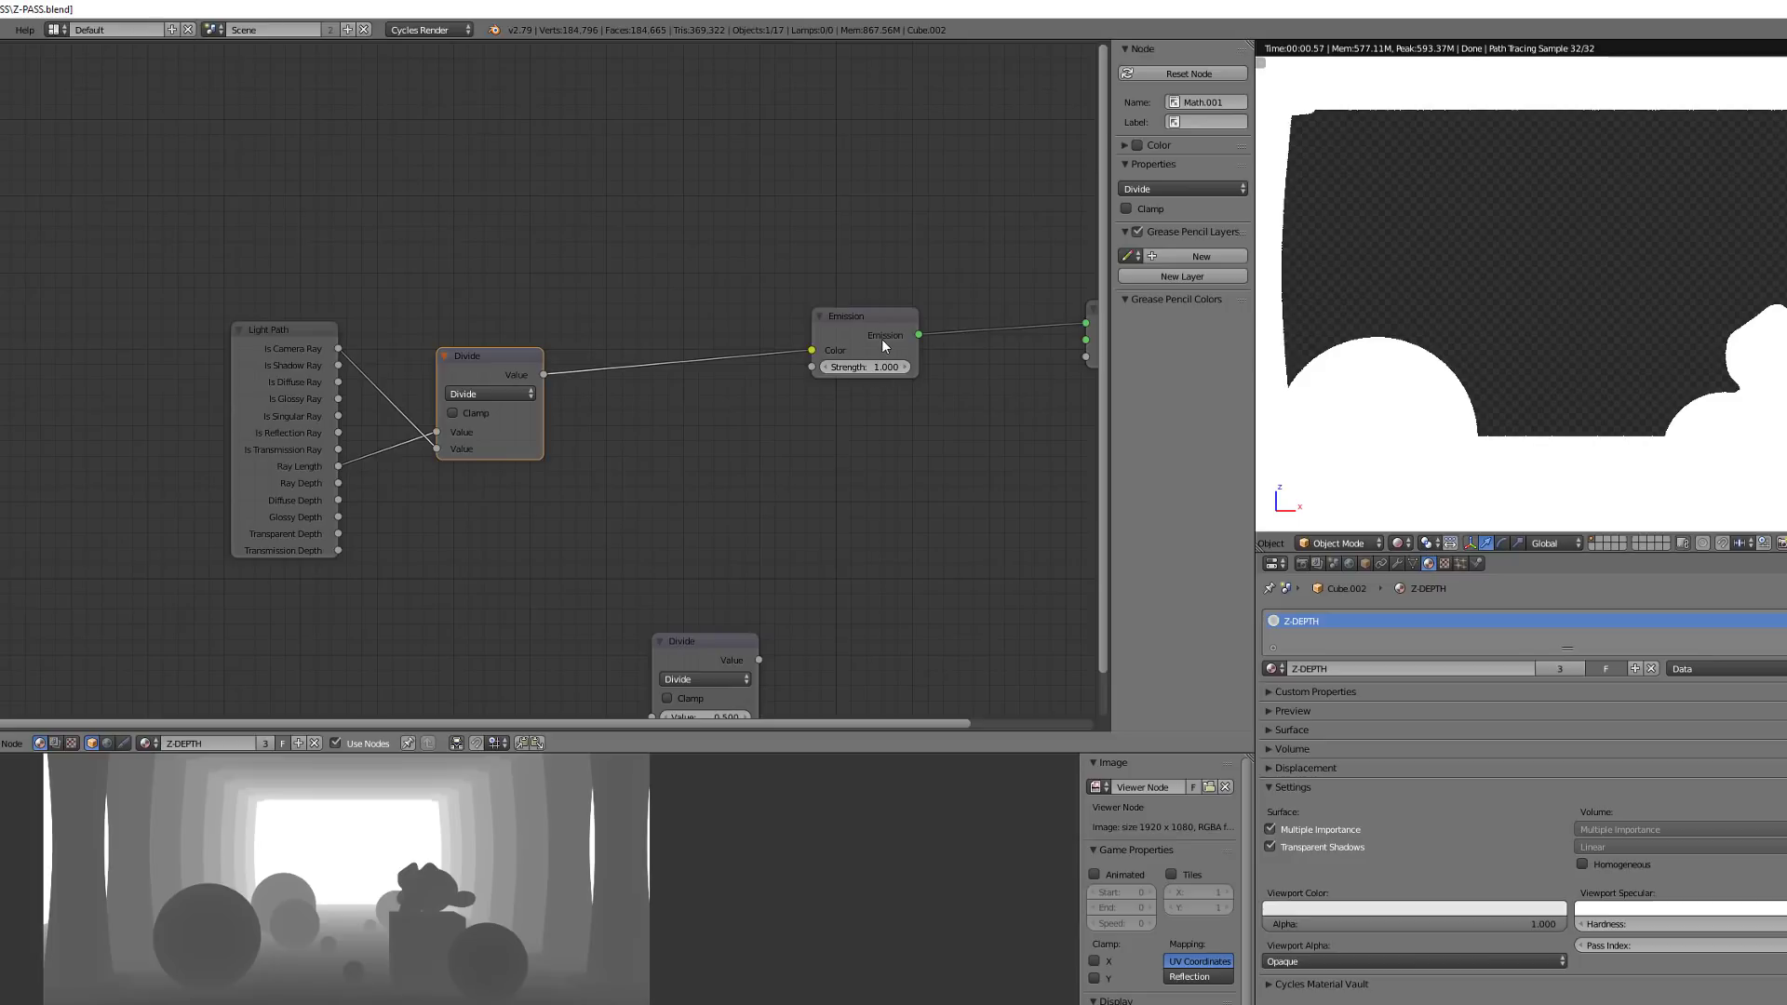
- Insert the spare Divide node into the chain just before Emission
{"action": "scroll", "coordinate": [1463, 316], "scroll_direction": "down", "scroll_amount": 2}
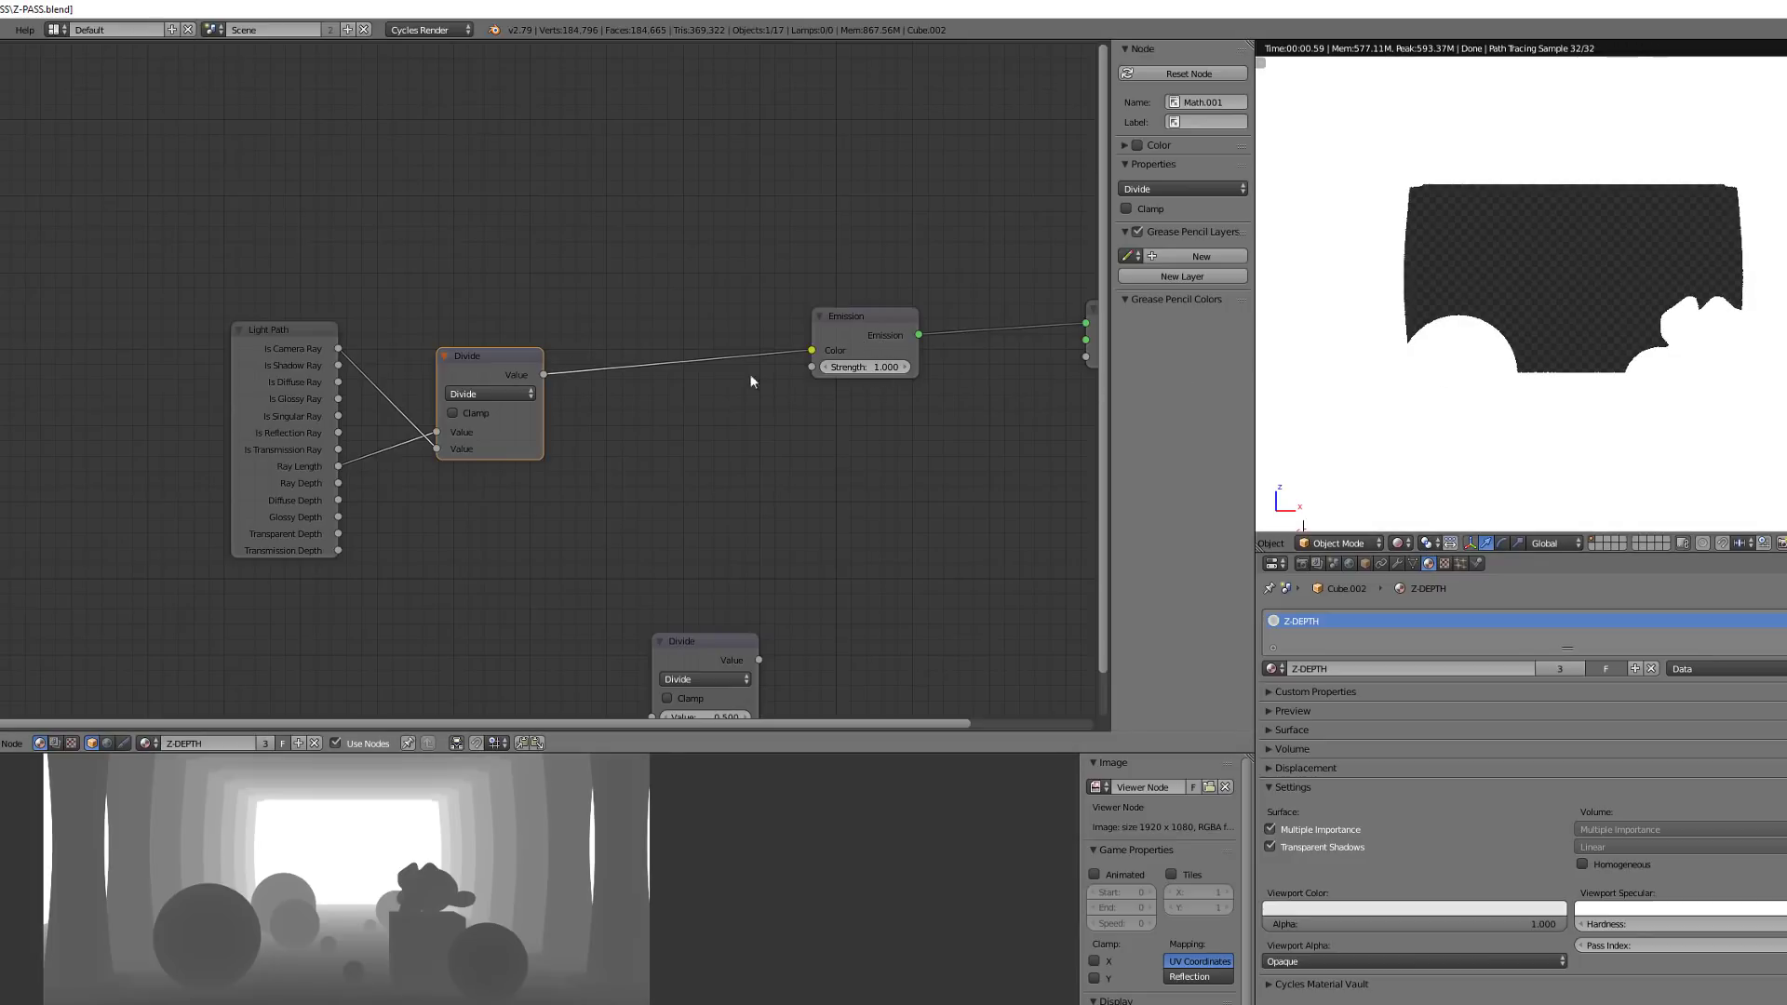
{"action": "scroll", "coordinate": [618, 490], "scroll_direction": "down", "scroll_amount": 3}
{"action": "middle_click_drag", "start_coordinate": [620, 495], "coordinate": [624, 377]}
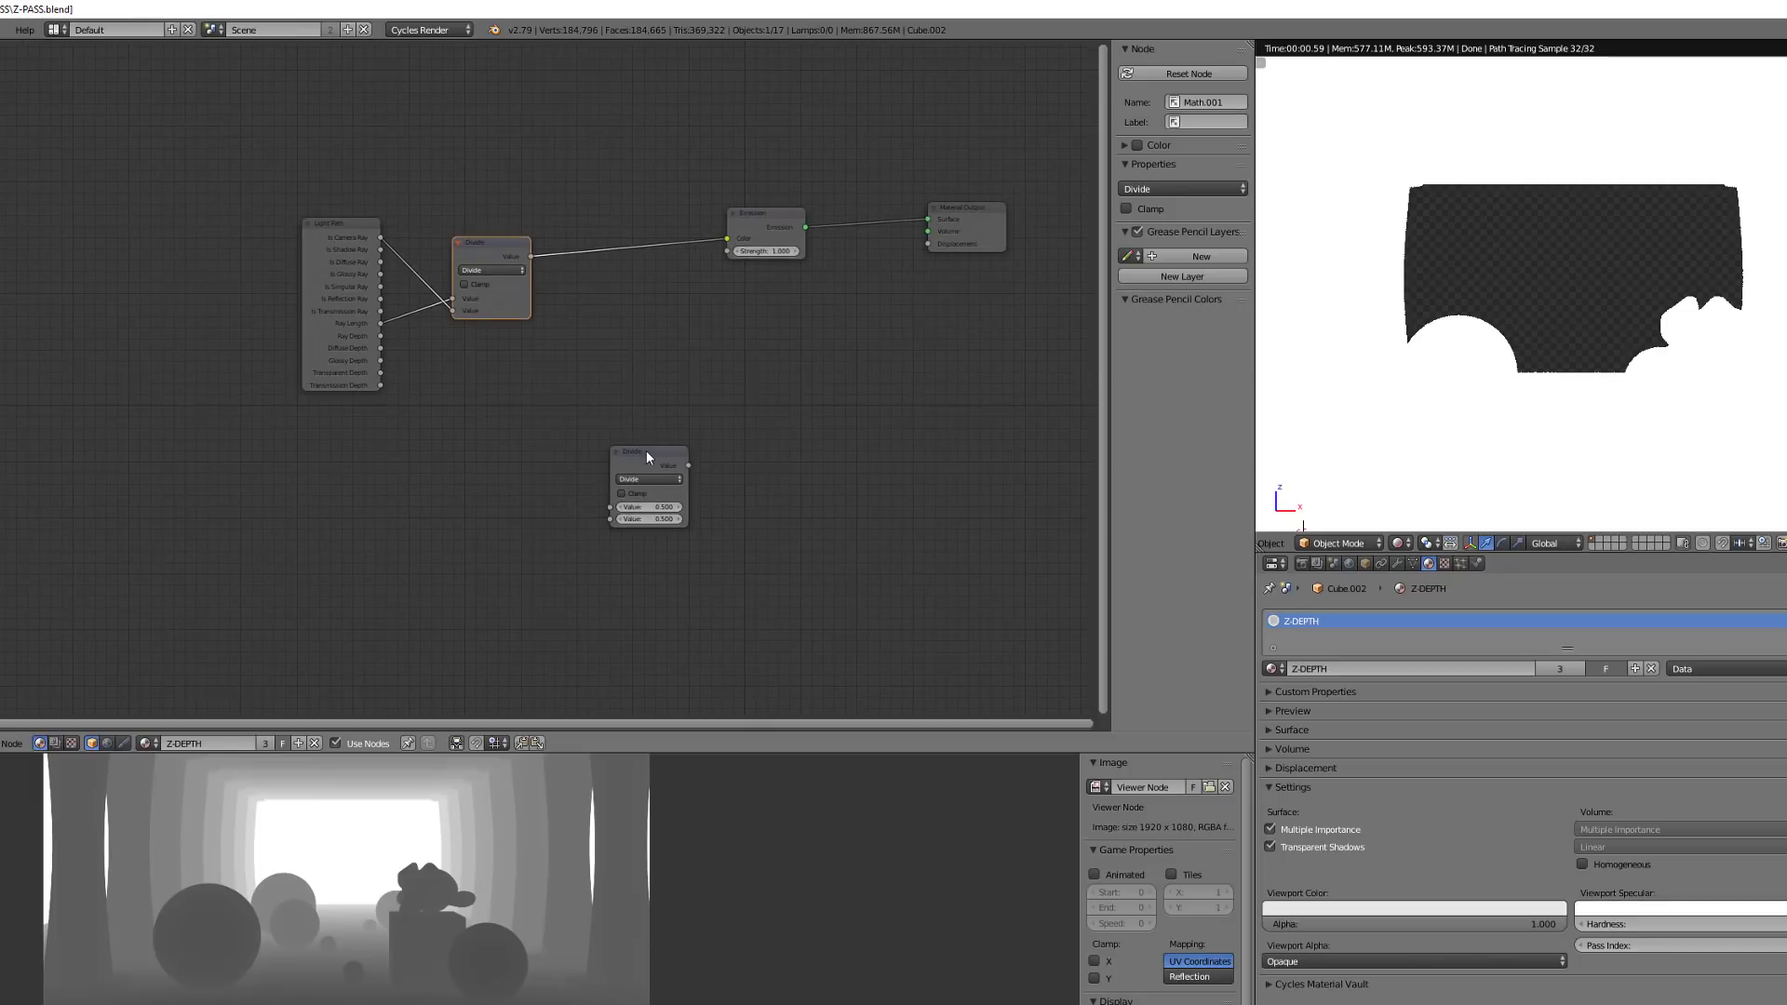
{"action": "left_click_drag", "start_coordinate": [652, 463], "coordinate": [644, 354]}
{"action": "scroll", "coordinate": [590, 319], "scroll_direction": "up", "scroll_amount": 3}
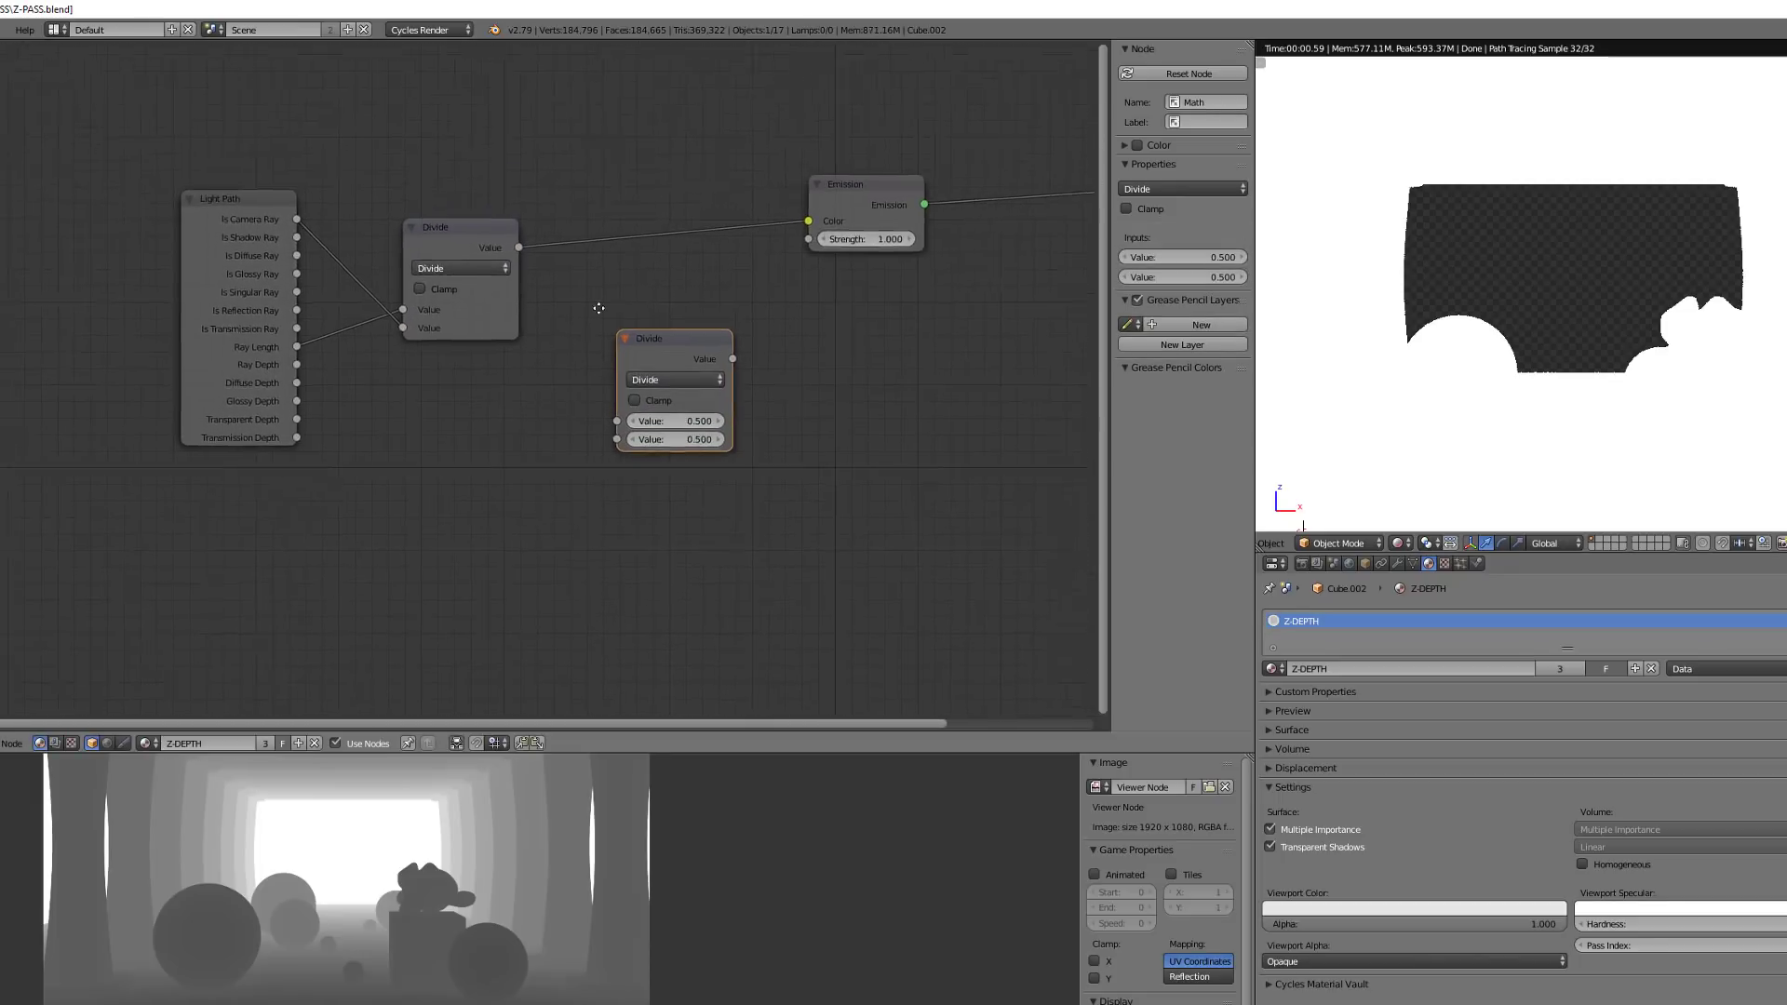
{"action": "key", "text": "shift+a"}
{"action": "mouse_move", "coordinate": [568, 345]}
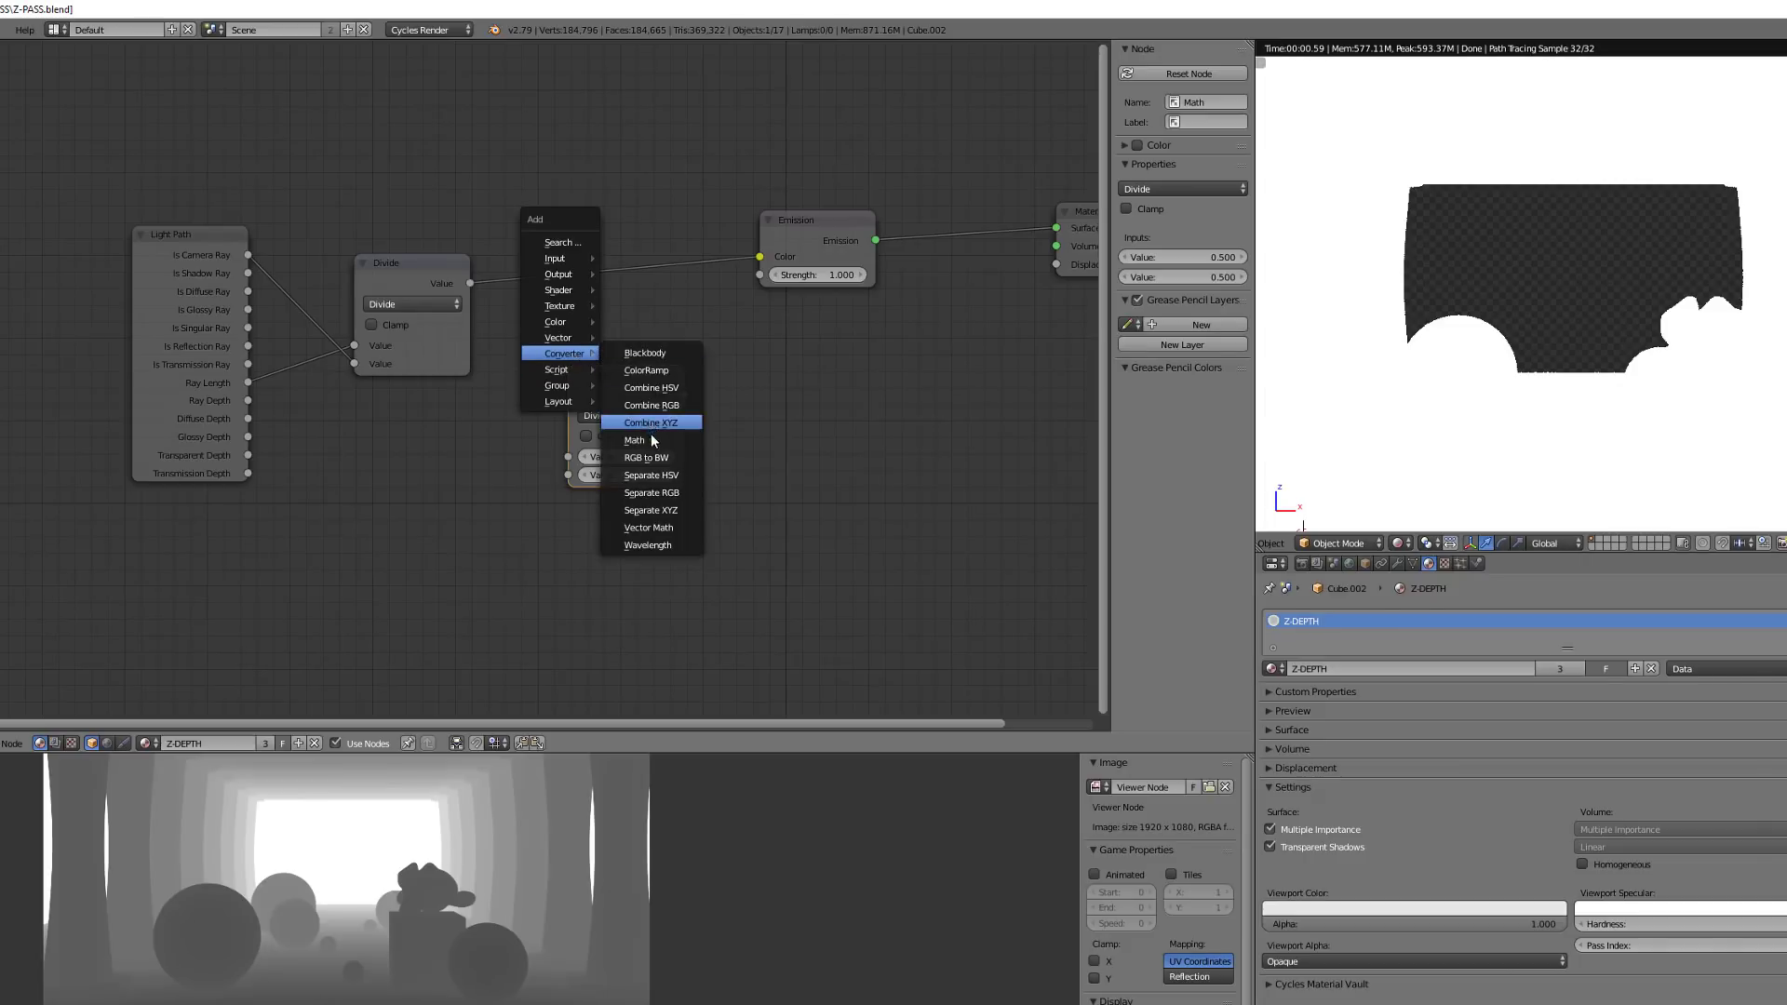
{"action": "key", "text": "Escape"}
{"action": "left_click_drag", "start_coordinate": [627, 374], "coordinate": [606, 244]}
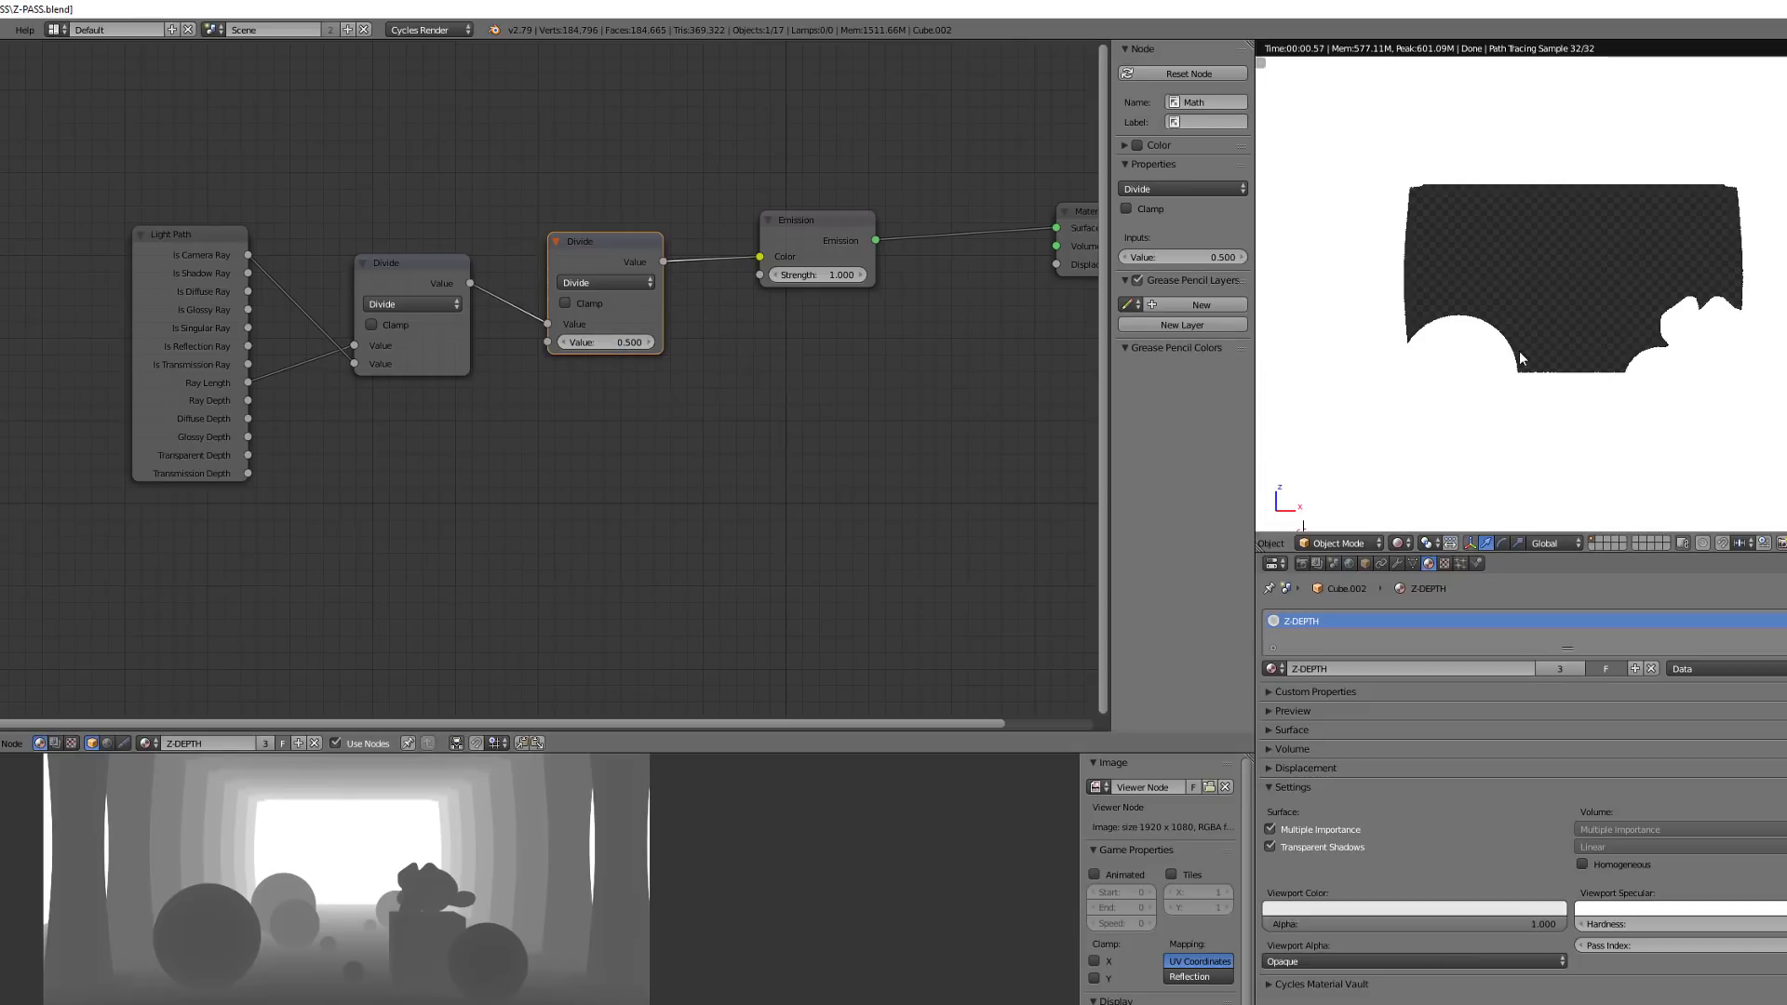
- Try divisor values 50, 60 and 1 on the second Divide node
{"action": "left_click", "coordinate": [608, 343]}
{"action": "type", "text": "50"}
{"action": "key", "text": "Return"}
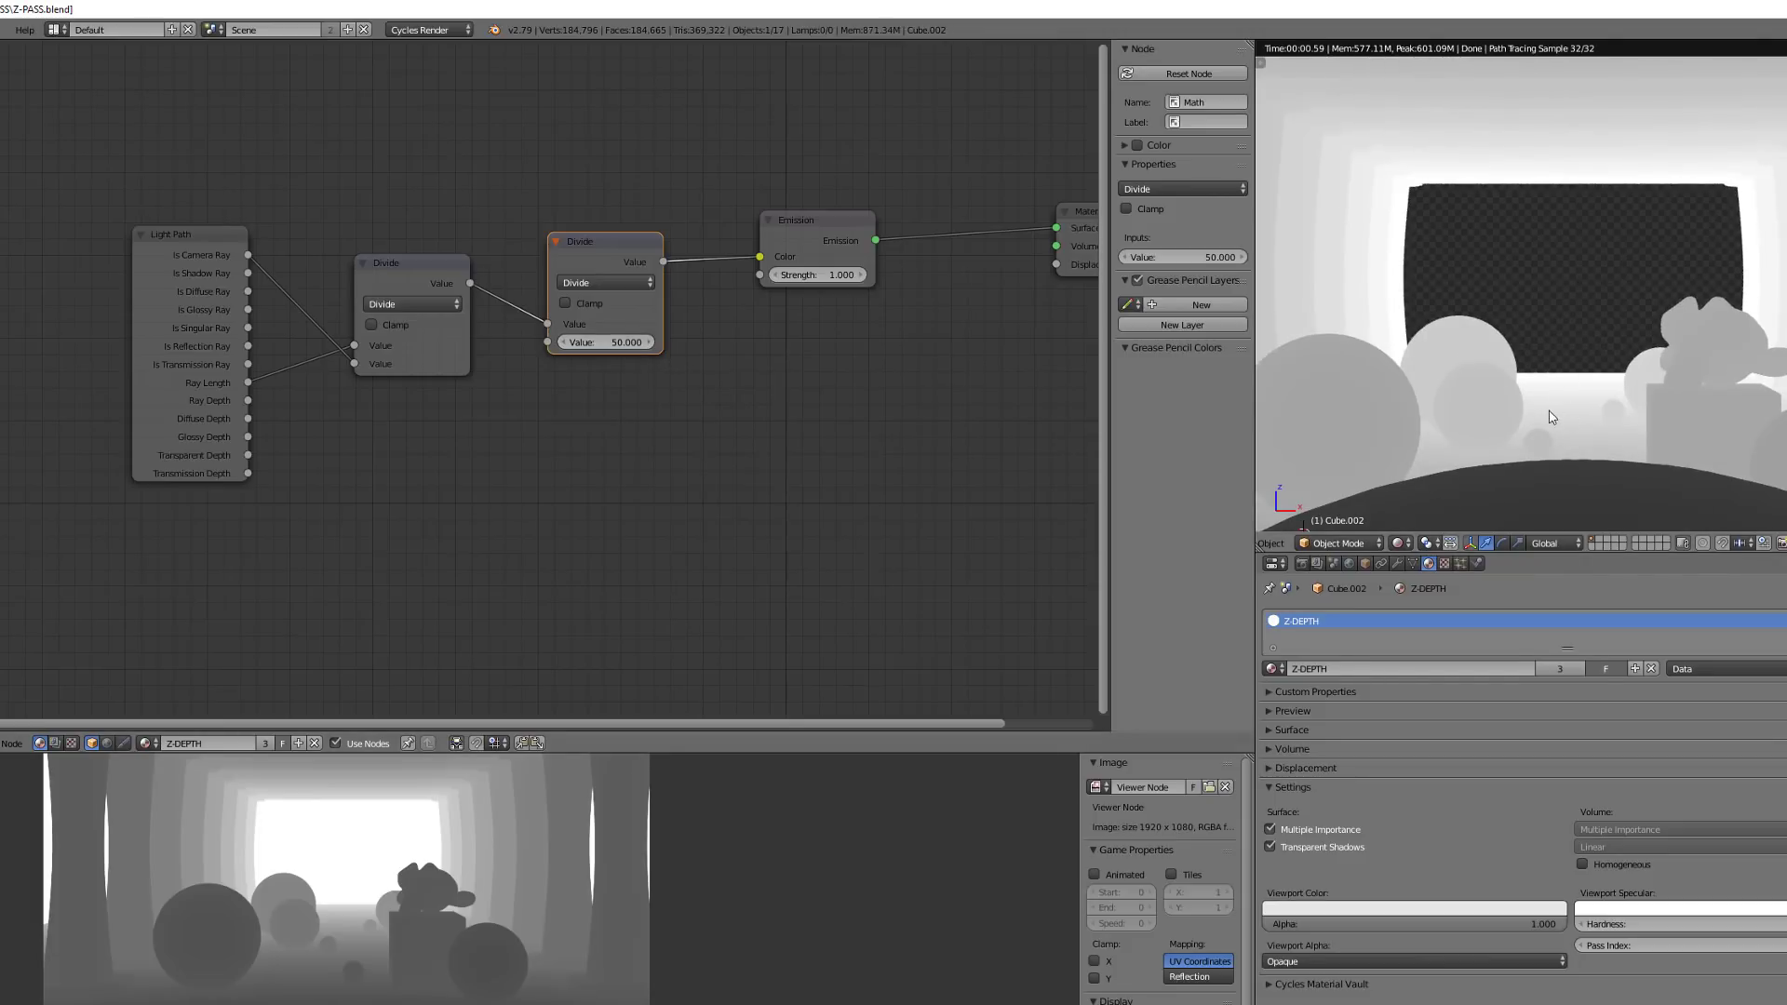
{"action": "scroll", "coordinate": [1550, 460], "scroll_direction": "down", "scroll_amount": 3}
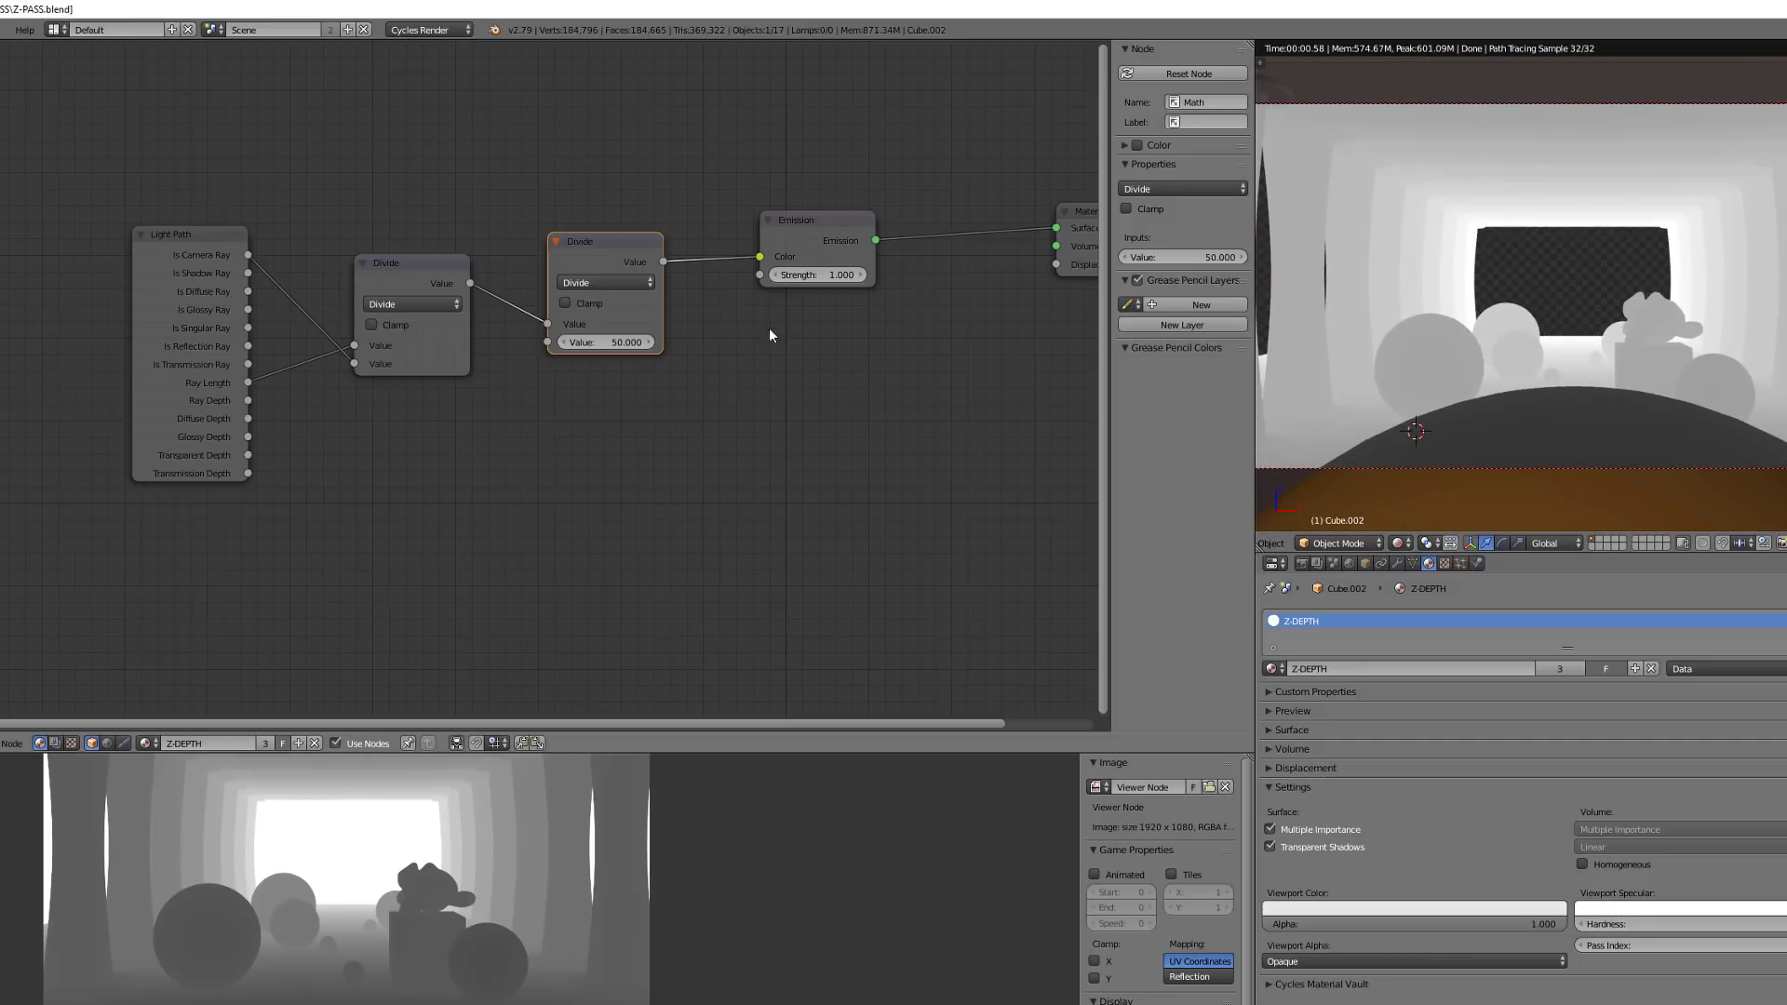
{"action": "left_click", "coordinate": [606, 342]}
{"action": "type", "text": "60"}
{"action": "key", "text": "Return"}
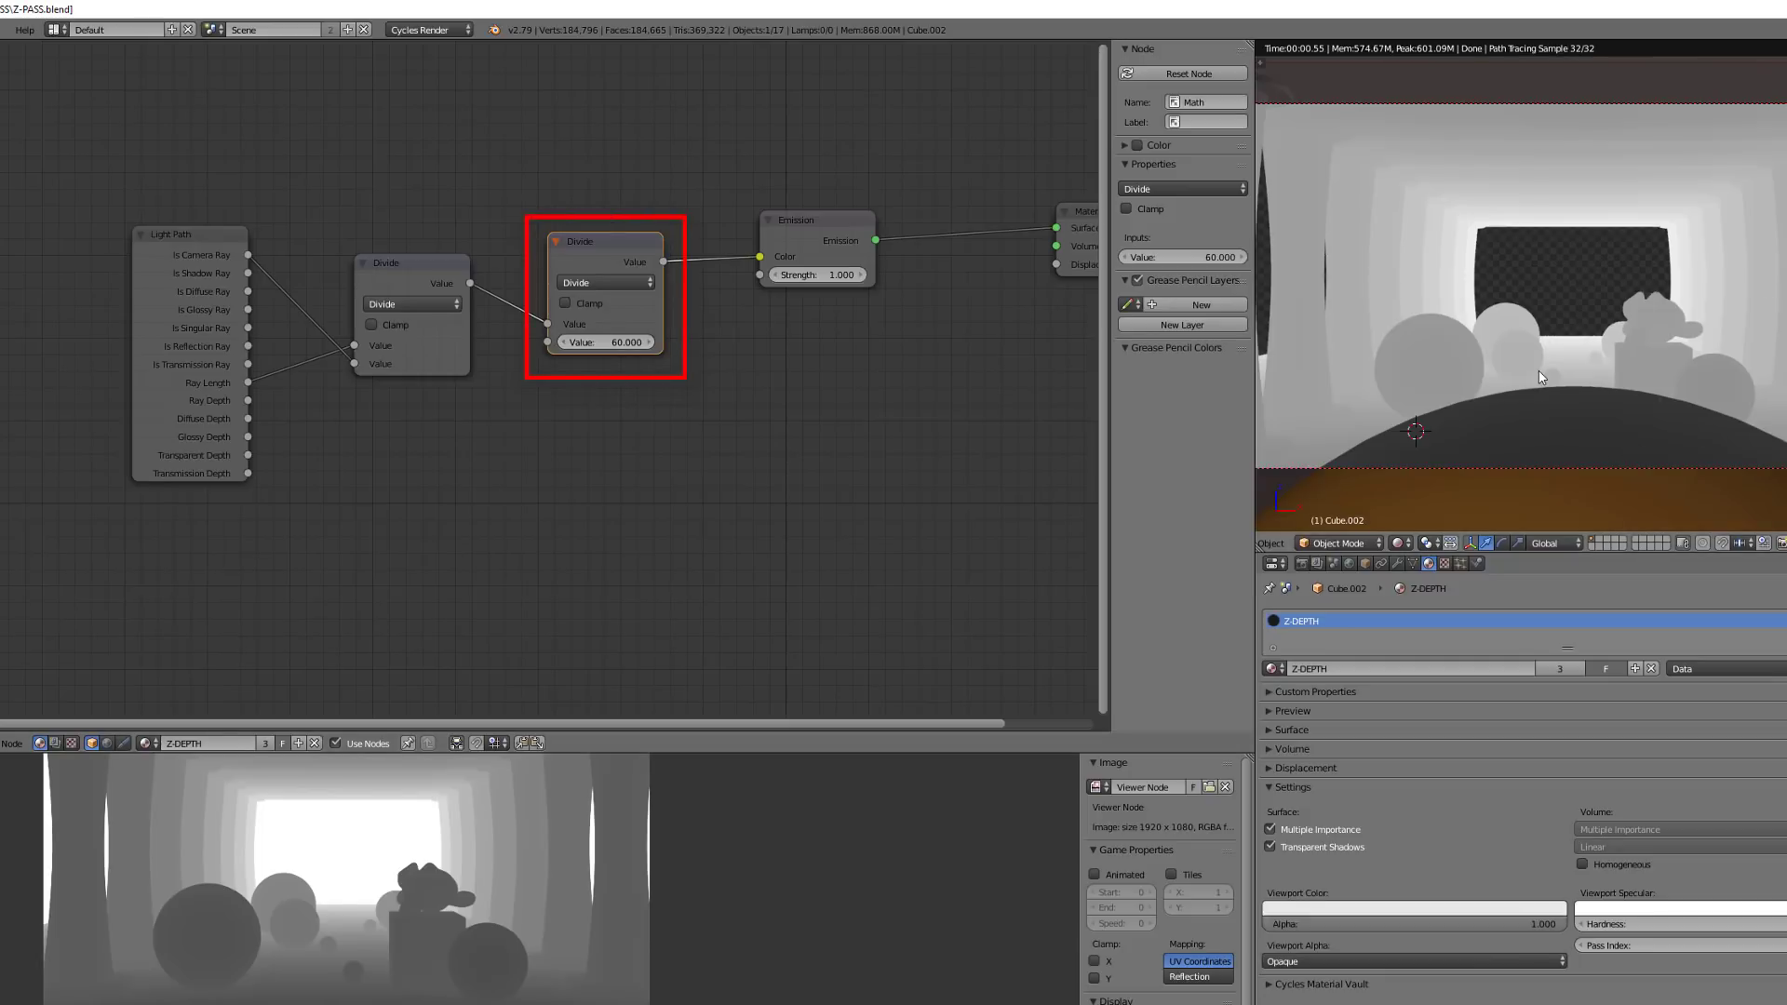
{"action": "scroll", "coordinate": [1541, 372], "scroll_direction": "up", "scroll_amount": 10}
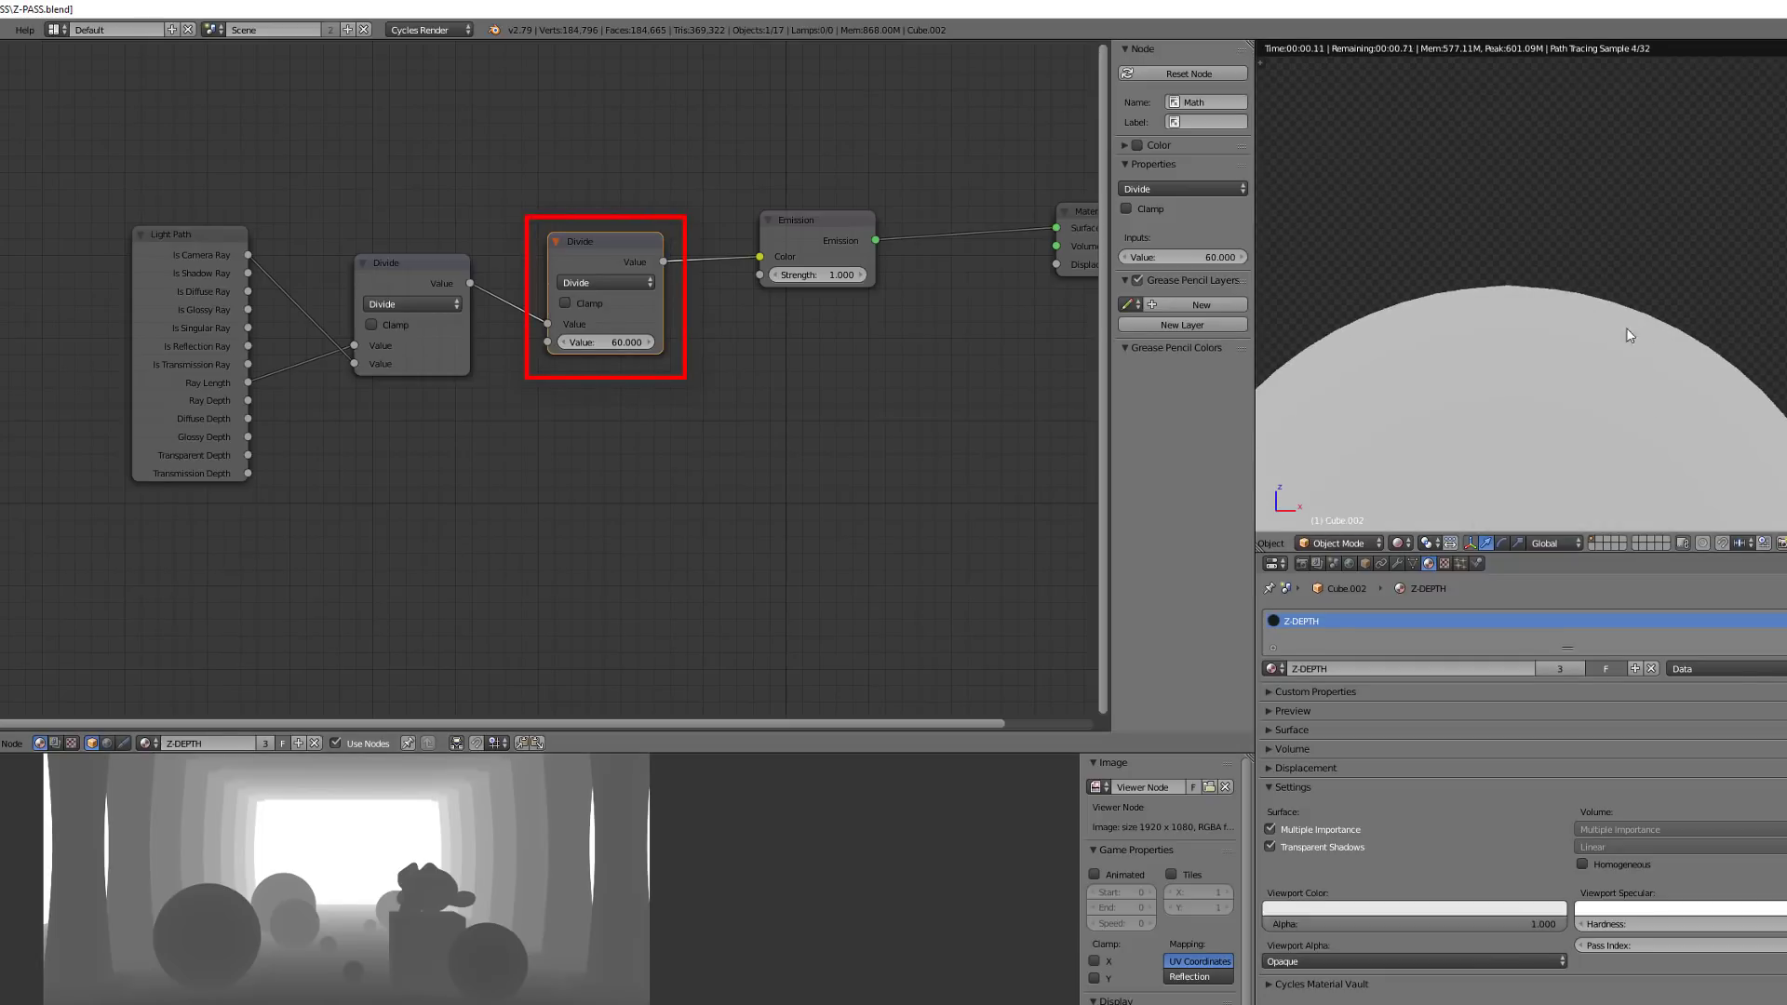
{"action": "left_click", "coordinate": [584, 342]}
{"action": "type", "text": "1"}
{"action": "key", "text": "Return"}
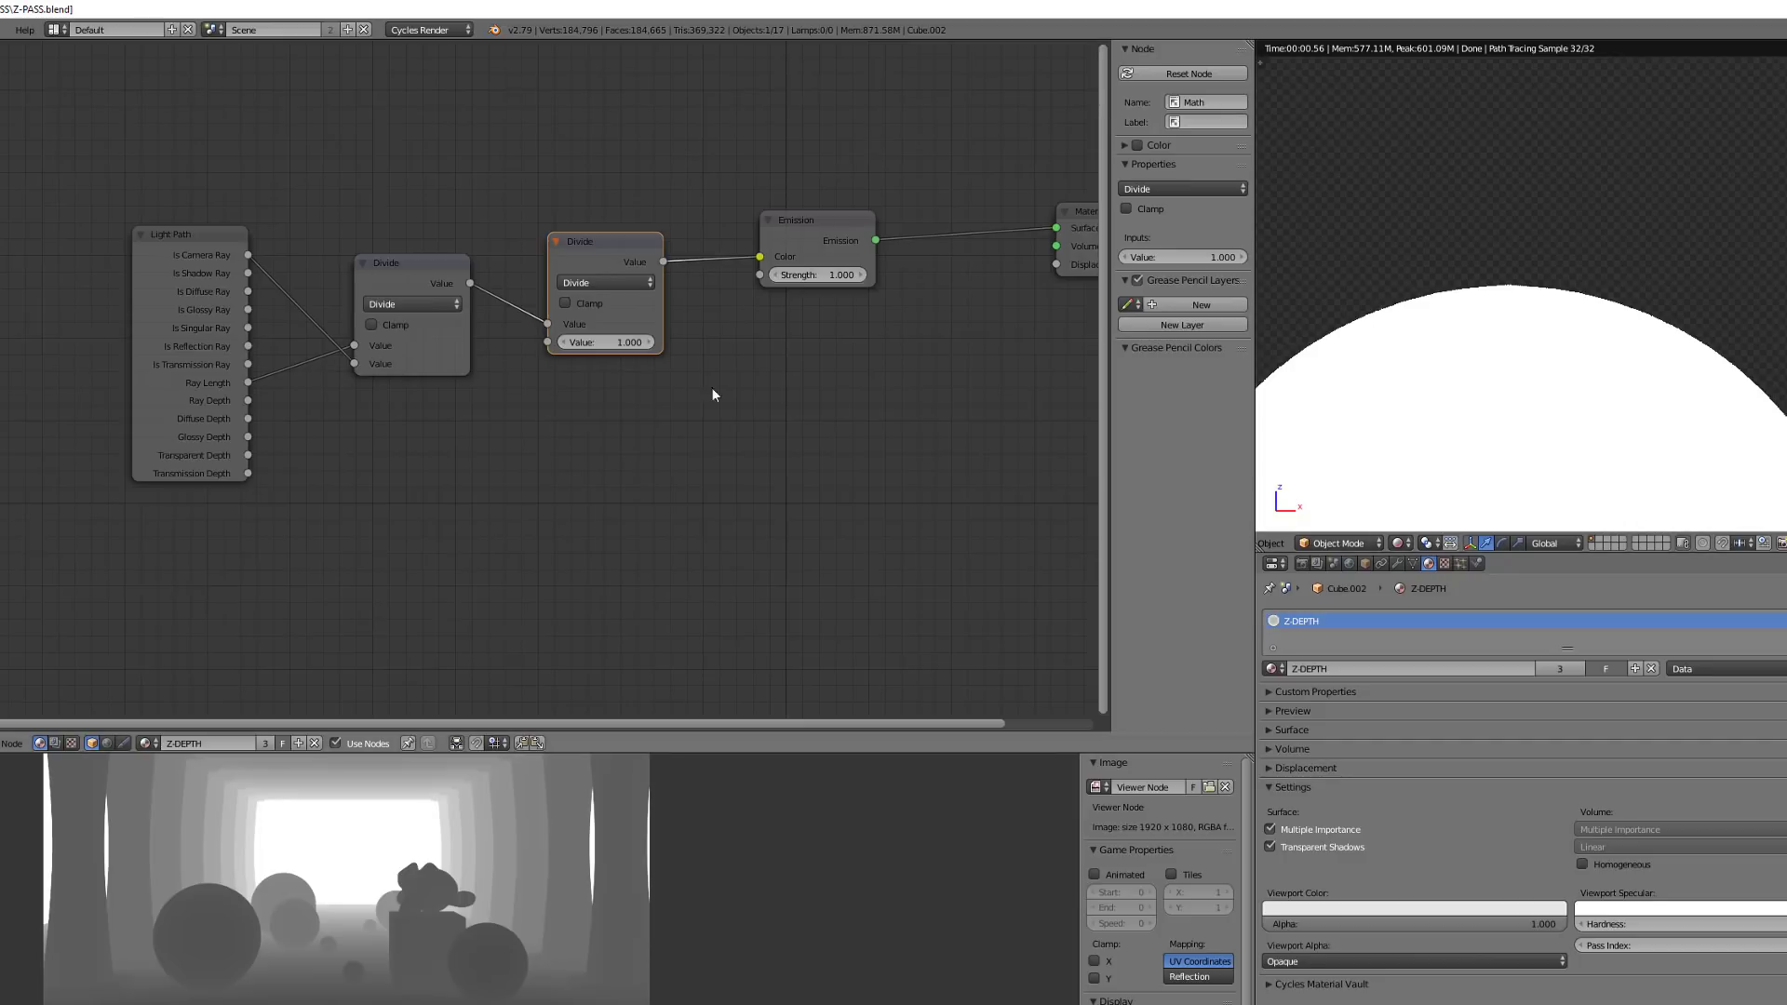
- Settle the second Divide value at 50 and orbit to check the grey depth gradient
{"action": "left_click", "coordinate": [605, 341]}
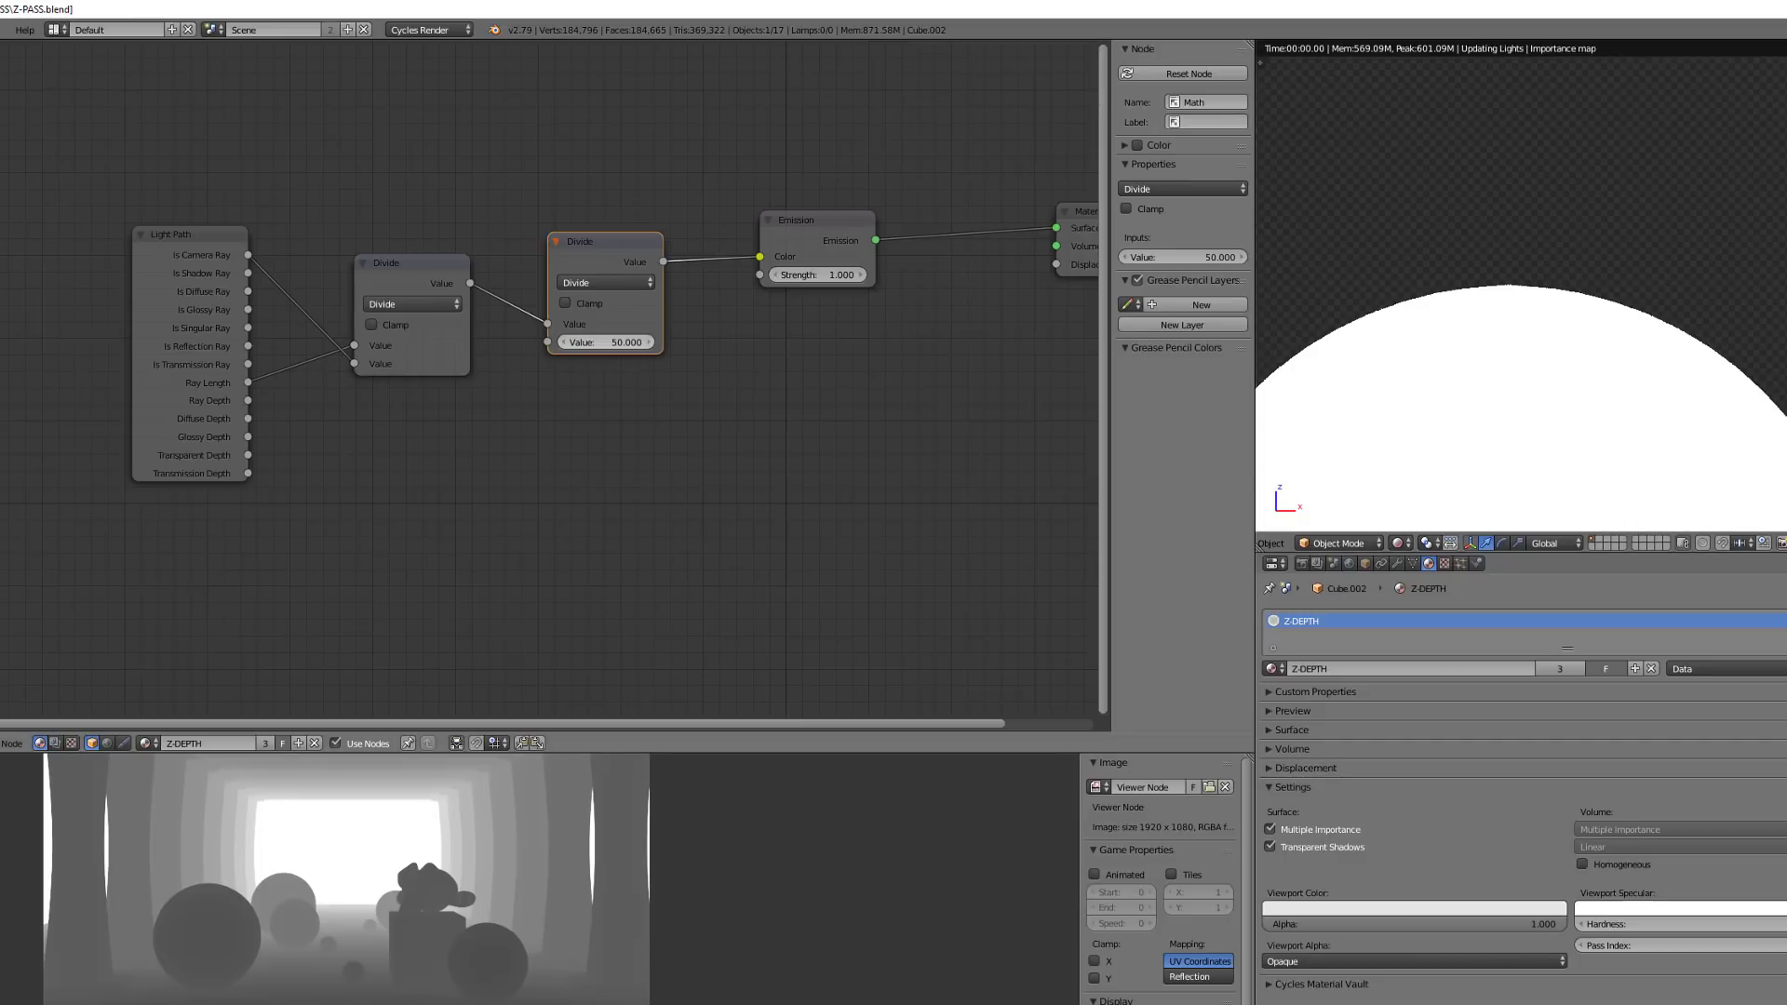
{"action": "type", "text": "50"}
{"action": "key", "text": "Return"}
{"action": "scroll", "coordinate": [1697, 428], "scroll_direction": "down", "scroll_amount": 5}
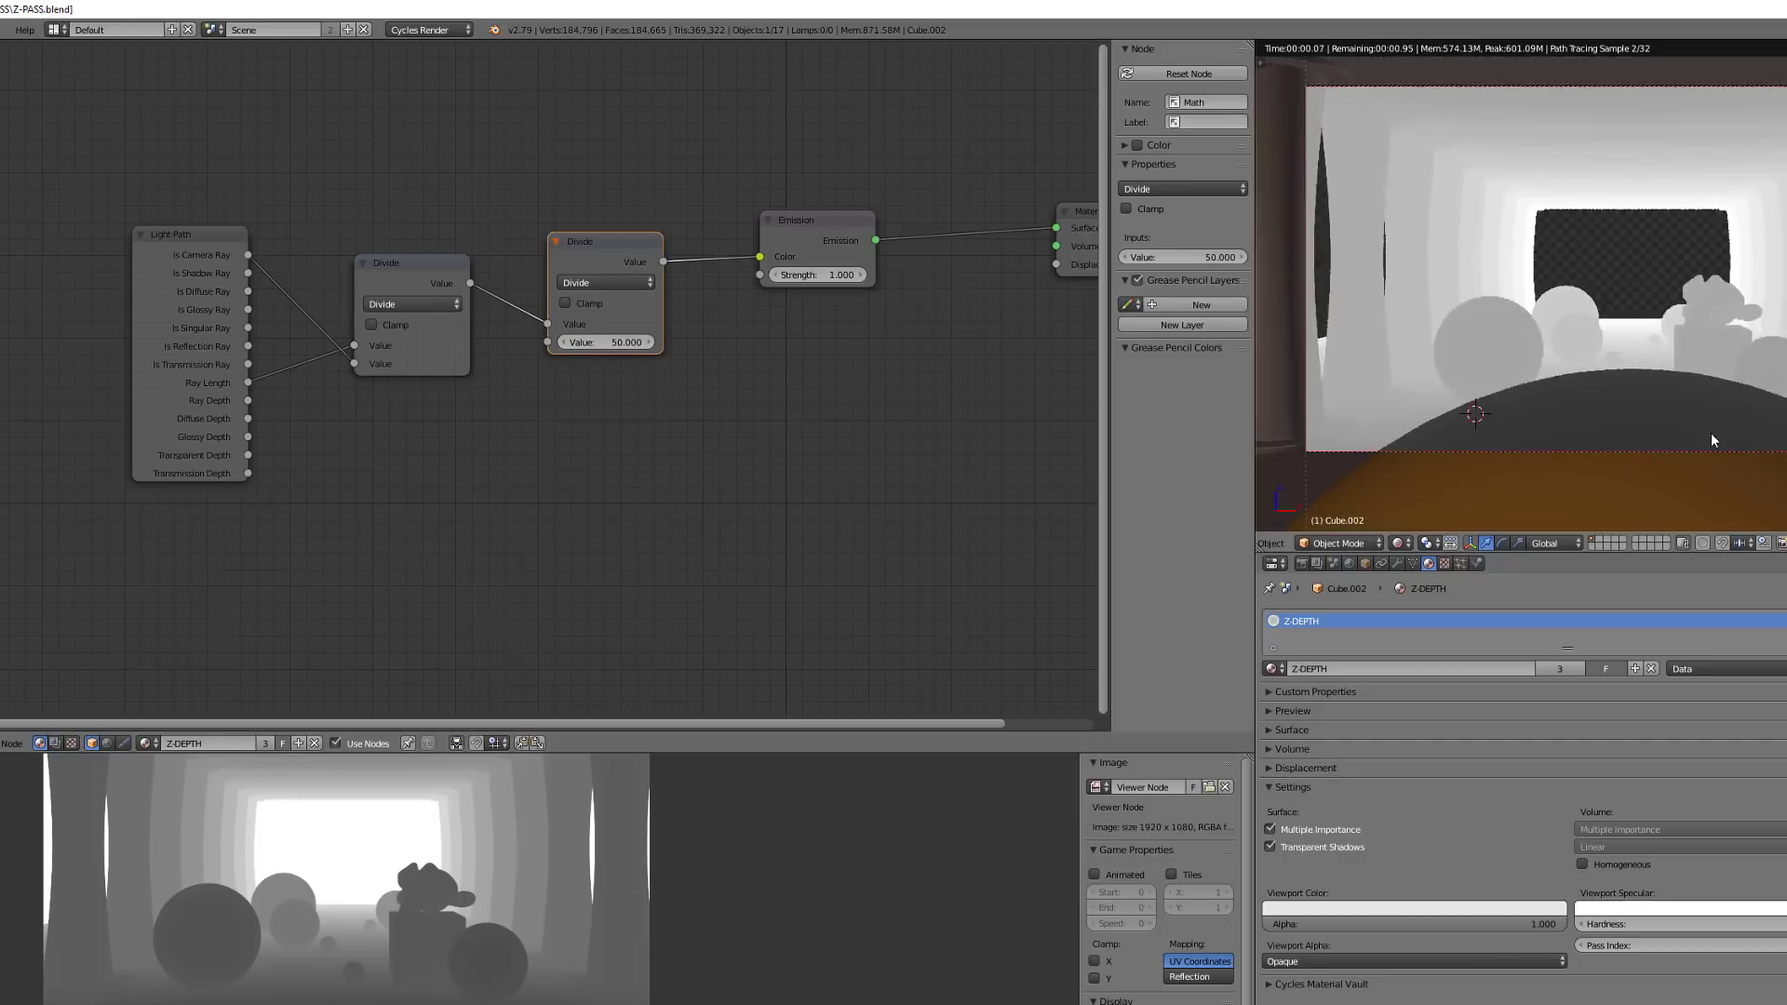
{"action": "mouse_move", "coordinate": [1577, 399]}
{"action": "middle_mouse_down"}
{"action": "mouse_move", "coordinate": [1604, 350]}
{"action": "mouse_move", "coordinate": [1599, 397]}
{"action": "middle_mouse_up"}
{"action": "scroll", "coordinate": [1594, 383], "scroll_direction": "down", "scroll_amount": 5}
{"action": "scroll", "coordinate": [1524, 372], "scroll_direction": "down", "scroll_amount": 2}
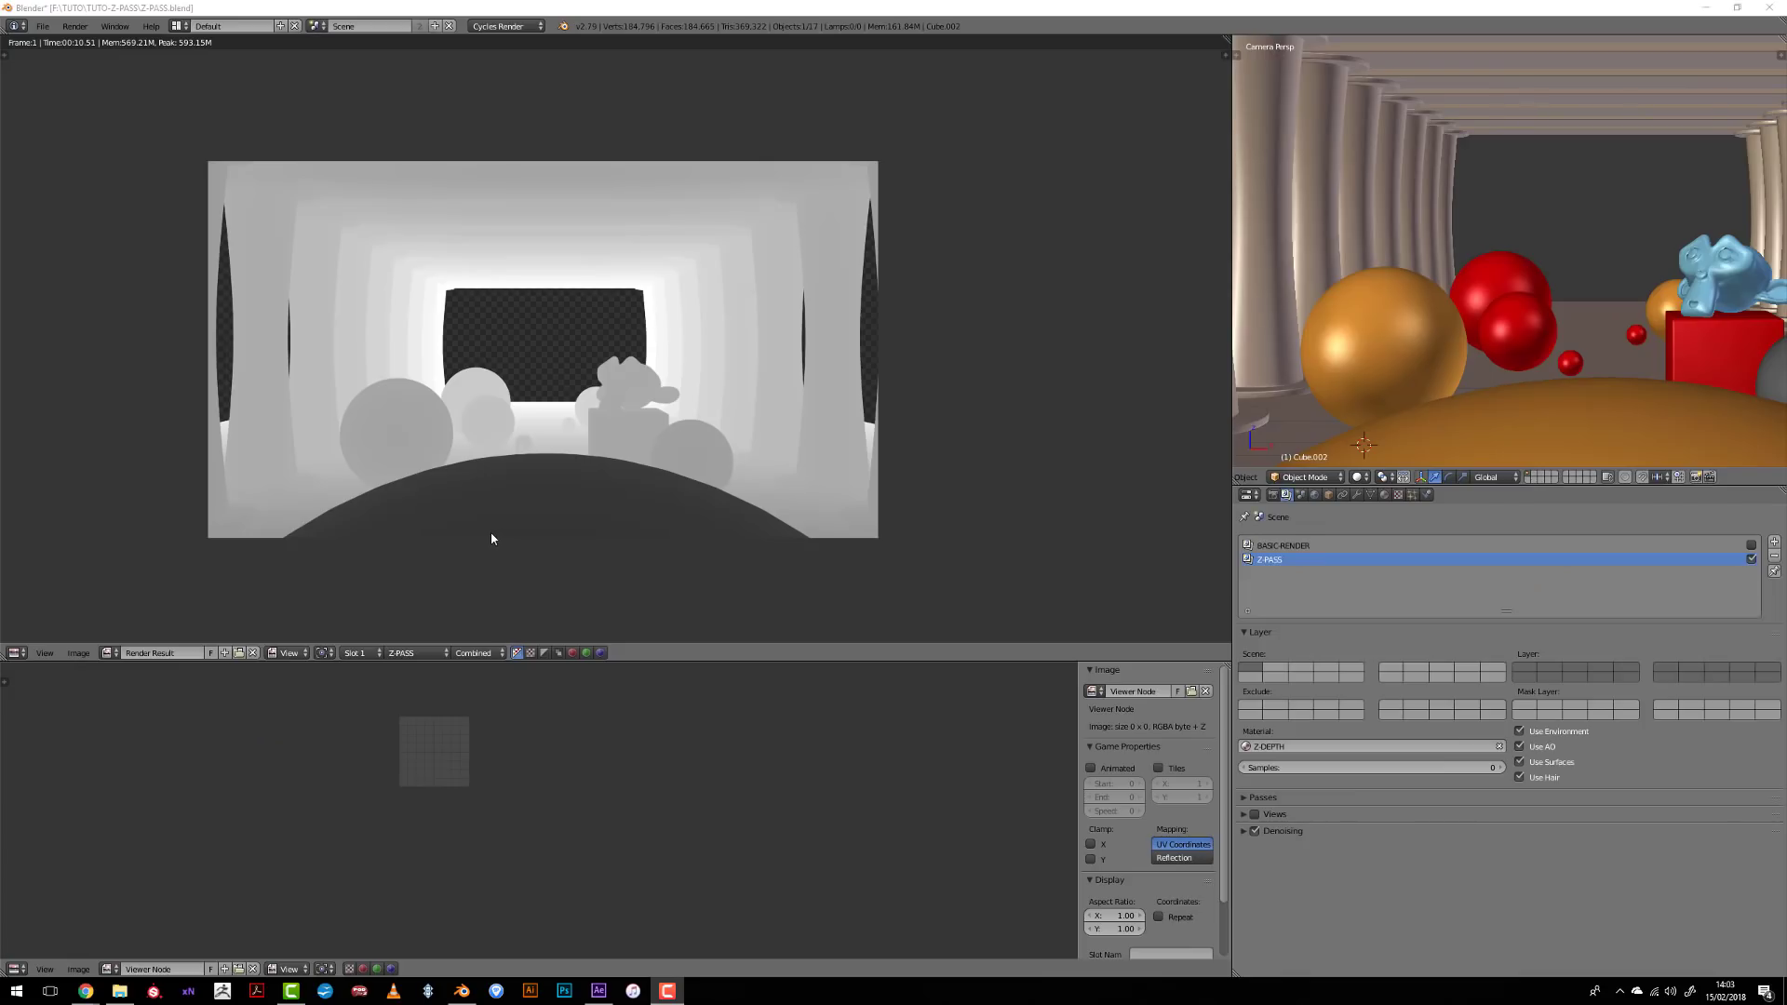
- Zoom and pan around the Z-PASS depth image, sampling pixel depths such as Z 51.317
{"action": "scroll", "coordinate": [492, 538], "scroll_direction": "up", "scroll_amount": 3}
{"action": "scroll", "coordinate": [488, 527], "scroll_direction": "down", "scroll_amount": 2}
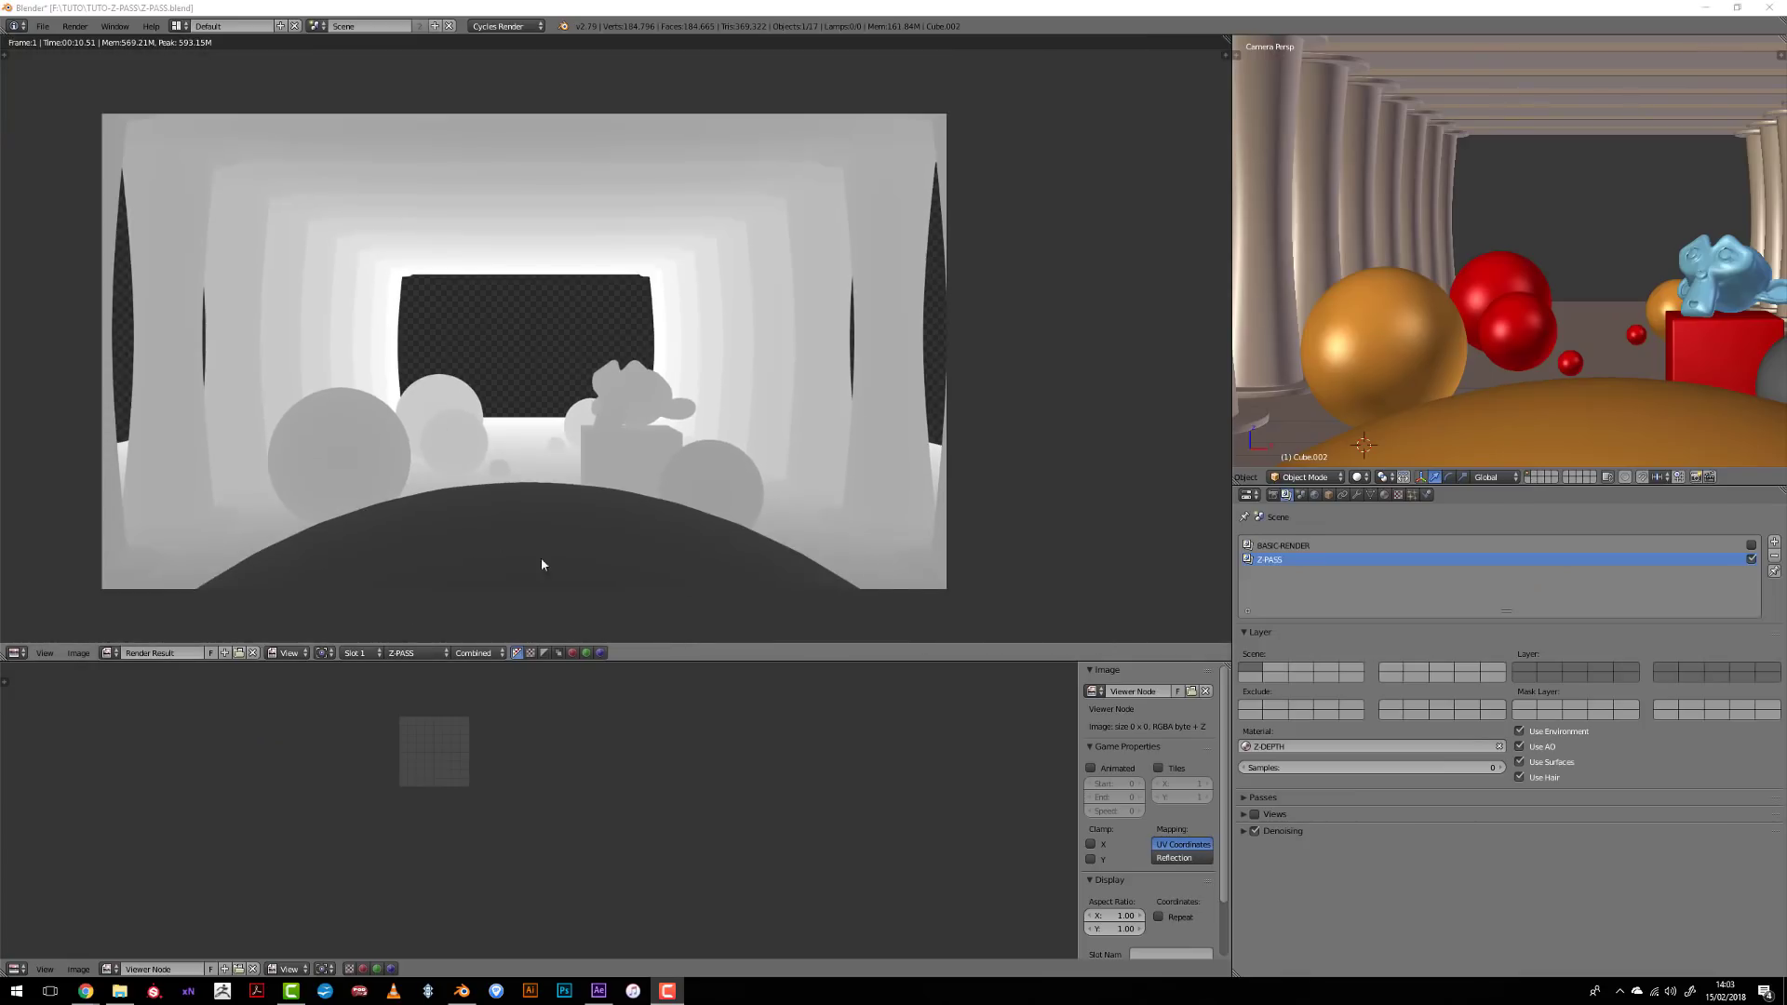
{"action": "left_click_drag", "start_coordinate": [558, 559], "coordinate": [724, 548]}
{"action": "scroll", "coordinate": [786, 424], "scroll_direction": "up", "scroll_amount": 2}
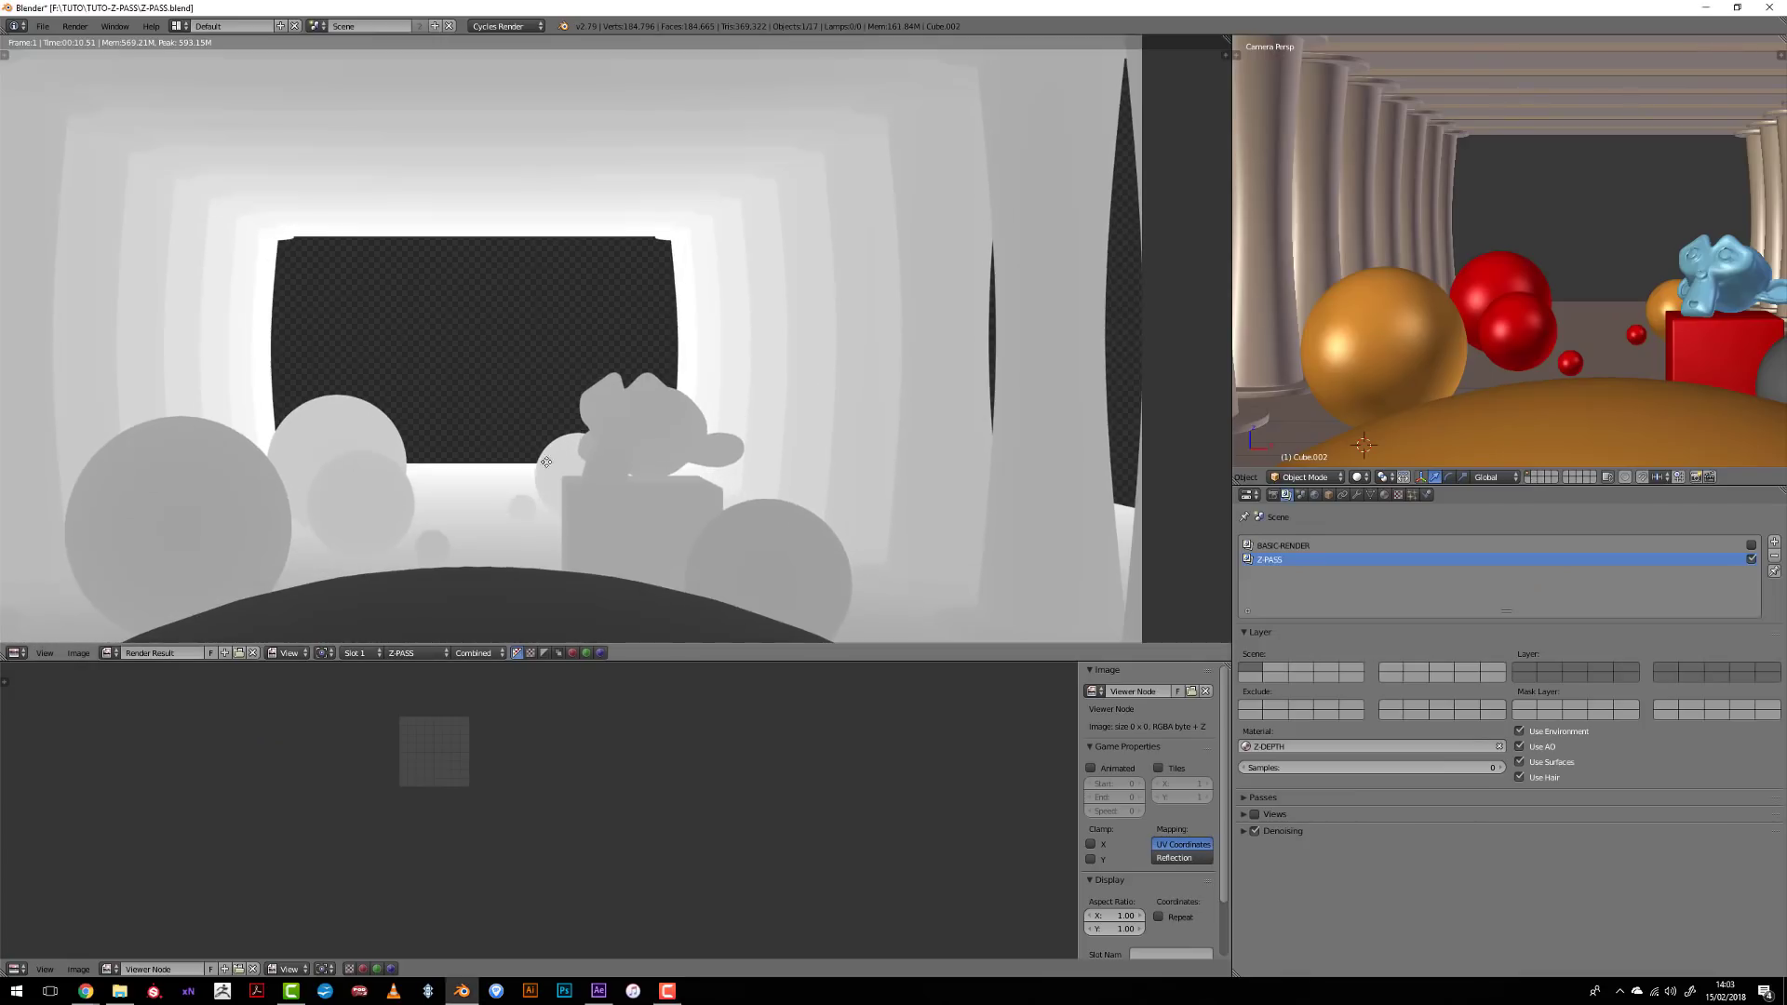
{"action": "middle_click_drag", "start_coordinate": [598, 458], "coordinate": [942, 380]}
{"action": "middle_click_drag", "start_coordinate": [762, 310], "coordinate": [550, 446]}
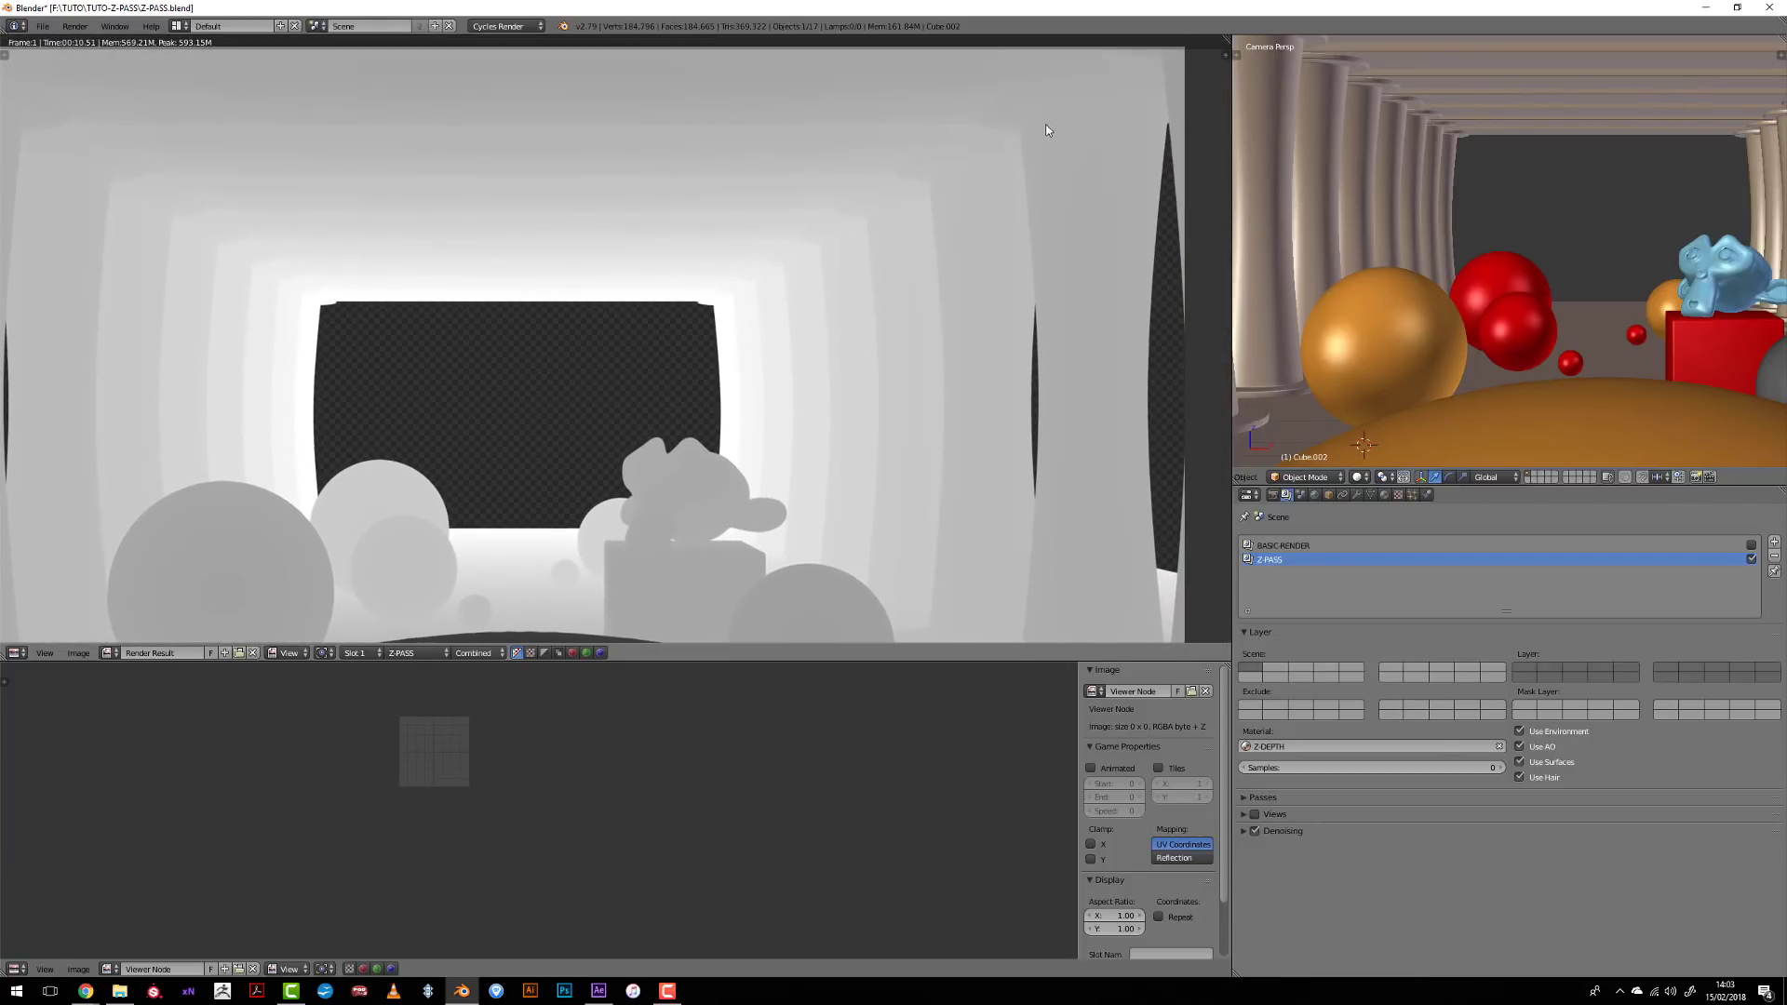
{"action": "scroll", "coordinate": [958, 365], "scroll_direction": "down", "scroll_amount": 5}
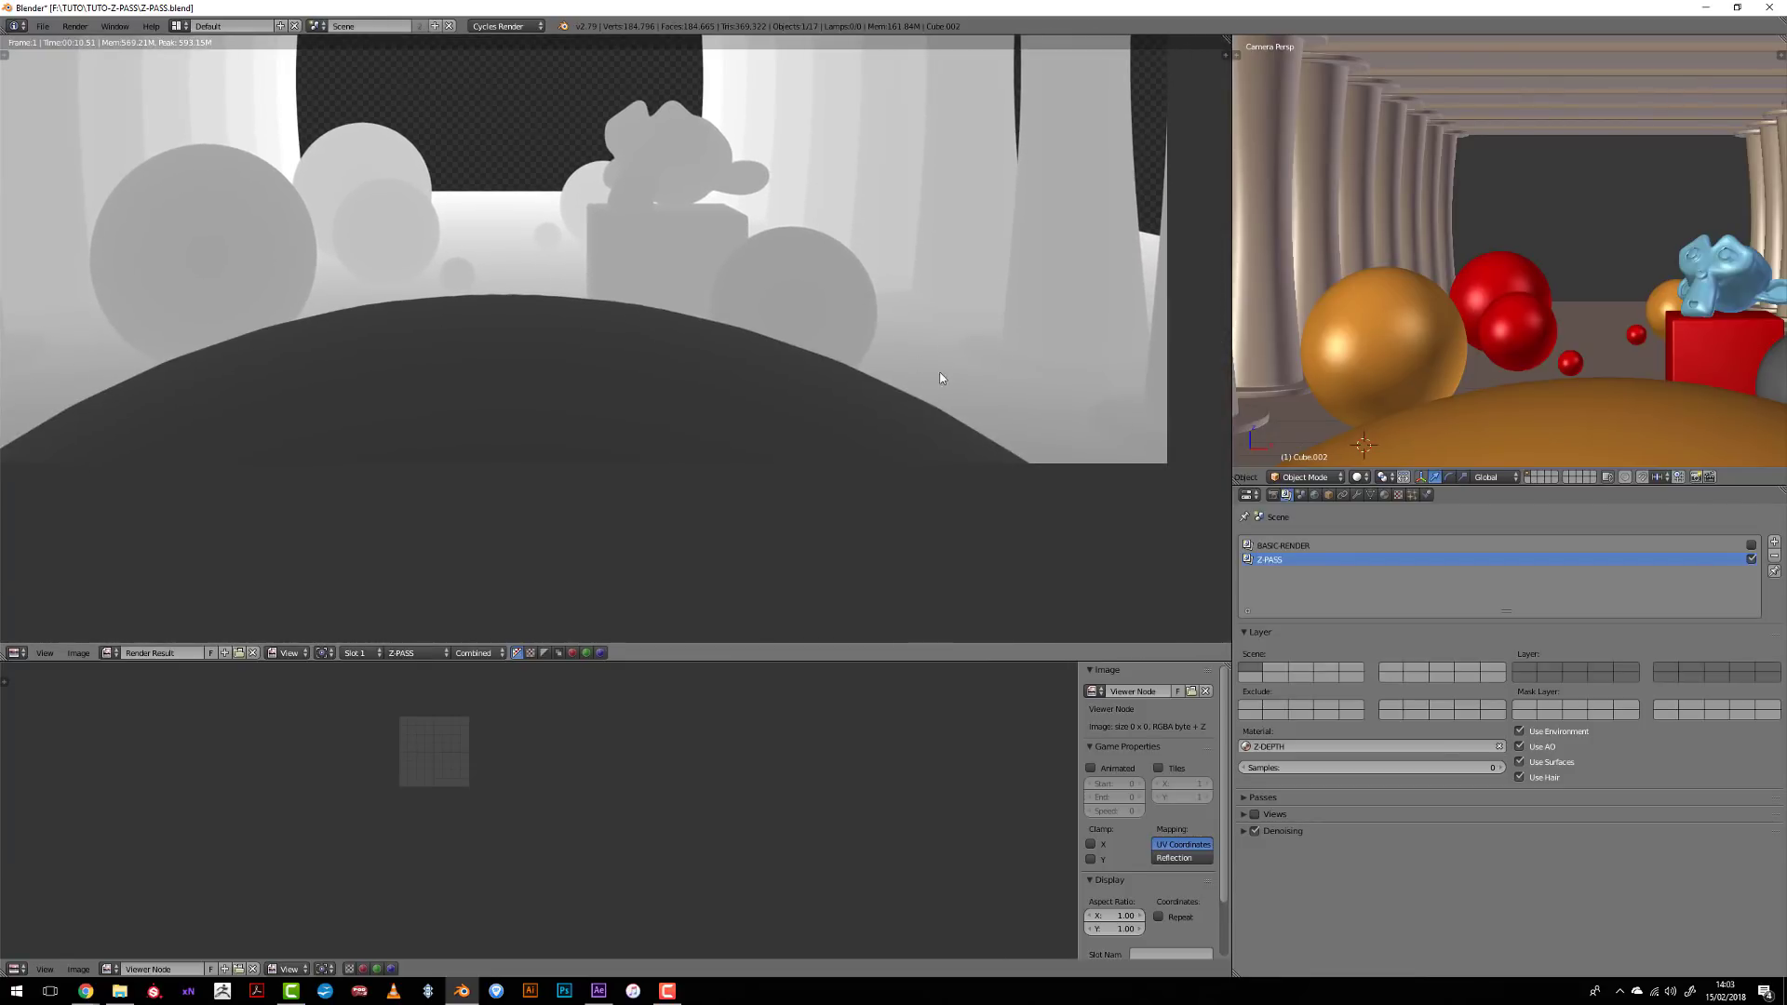
{"action": "middle_click_drag", "start_coordinate": [749, 260], "coordinate": [812, 447]}
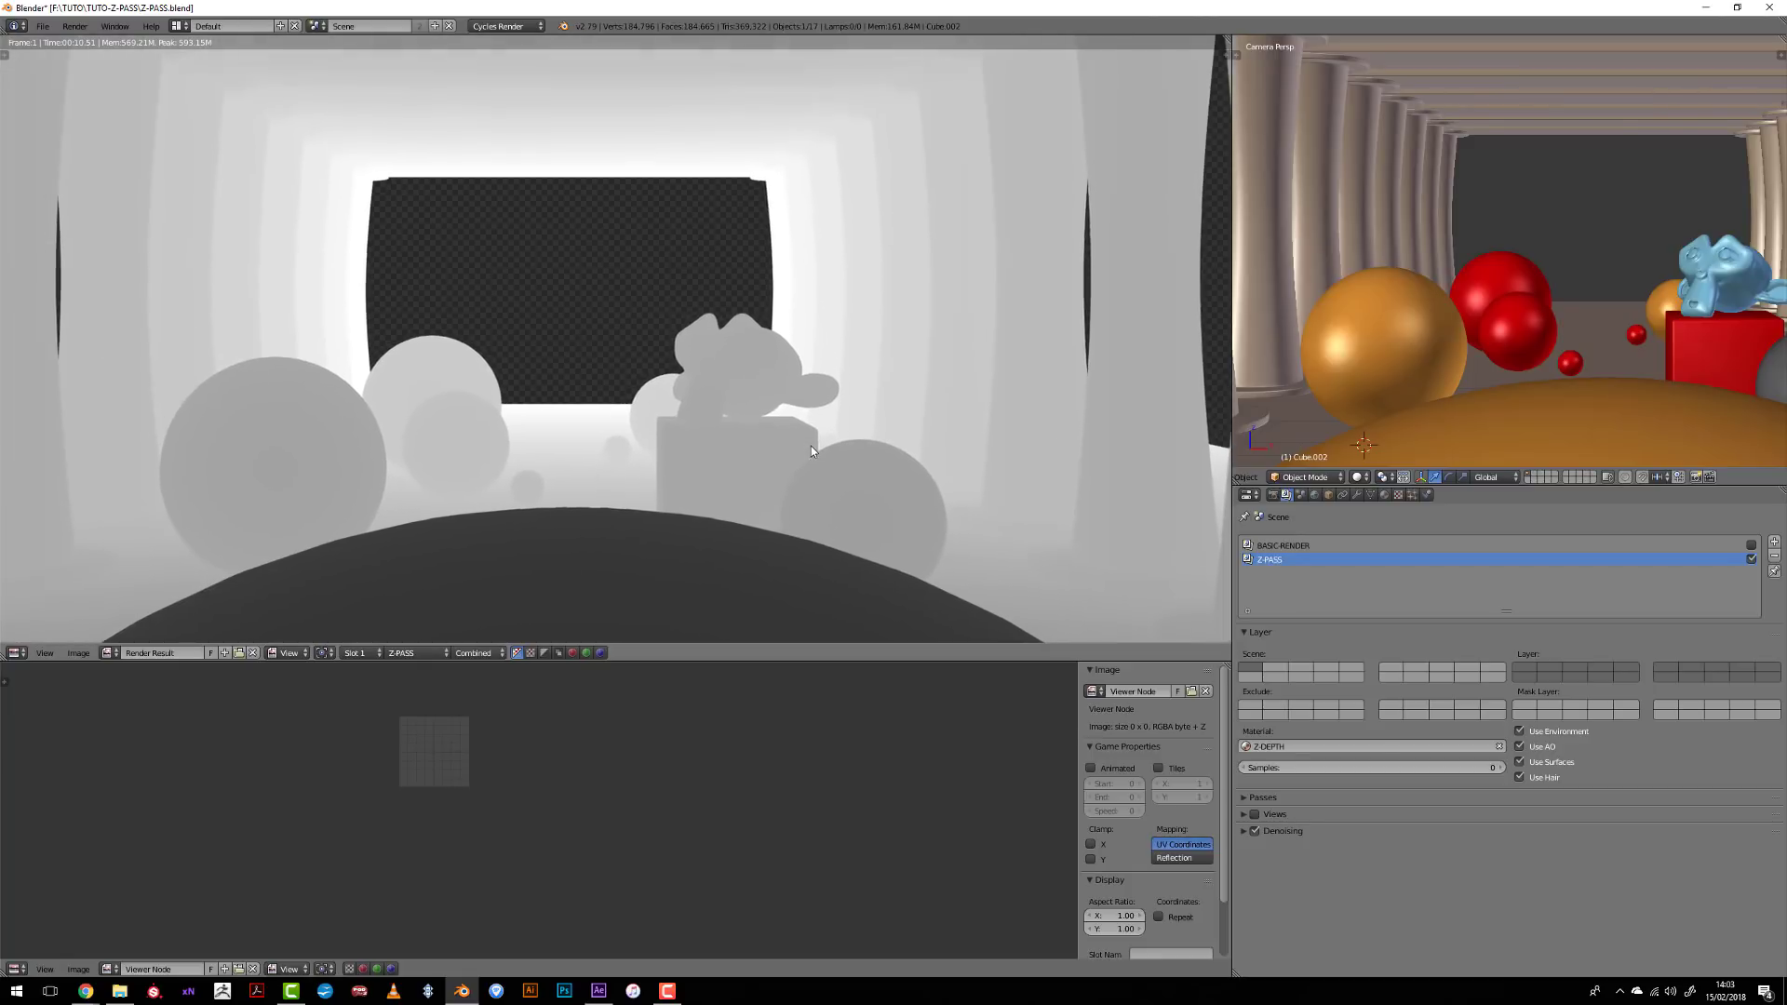
{"action": "scroll", "coordinate": [811, 446], "scroll_direction": "up", "scroll_amount": 2}
{"action": "middle_click_drag", "start_coordinate": [796, 511], "coordinate": [848, 426]}
{"action": "scroll", "coordinate": [847, 427], "scroll_direction": "up", "scroll_amount": 2}
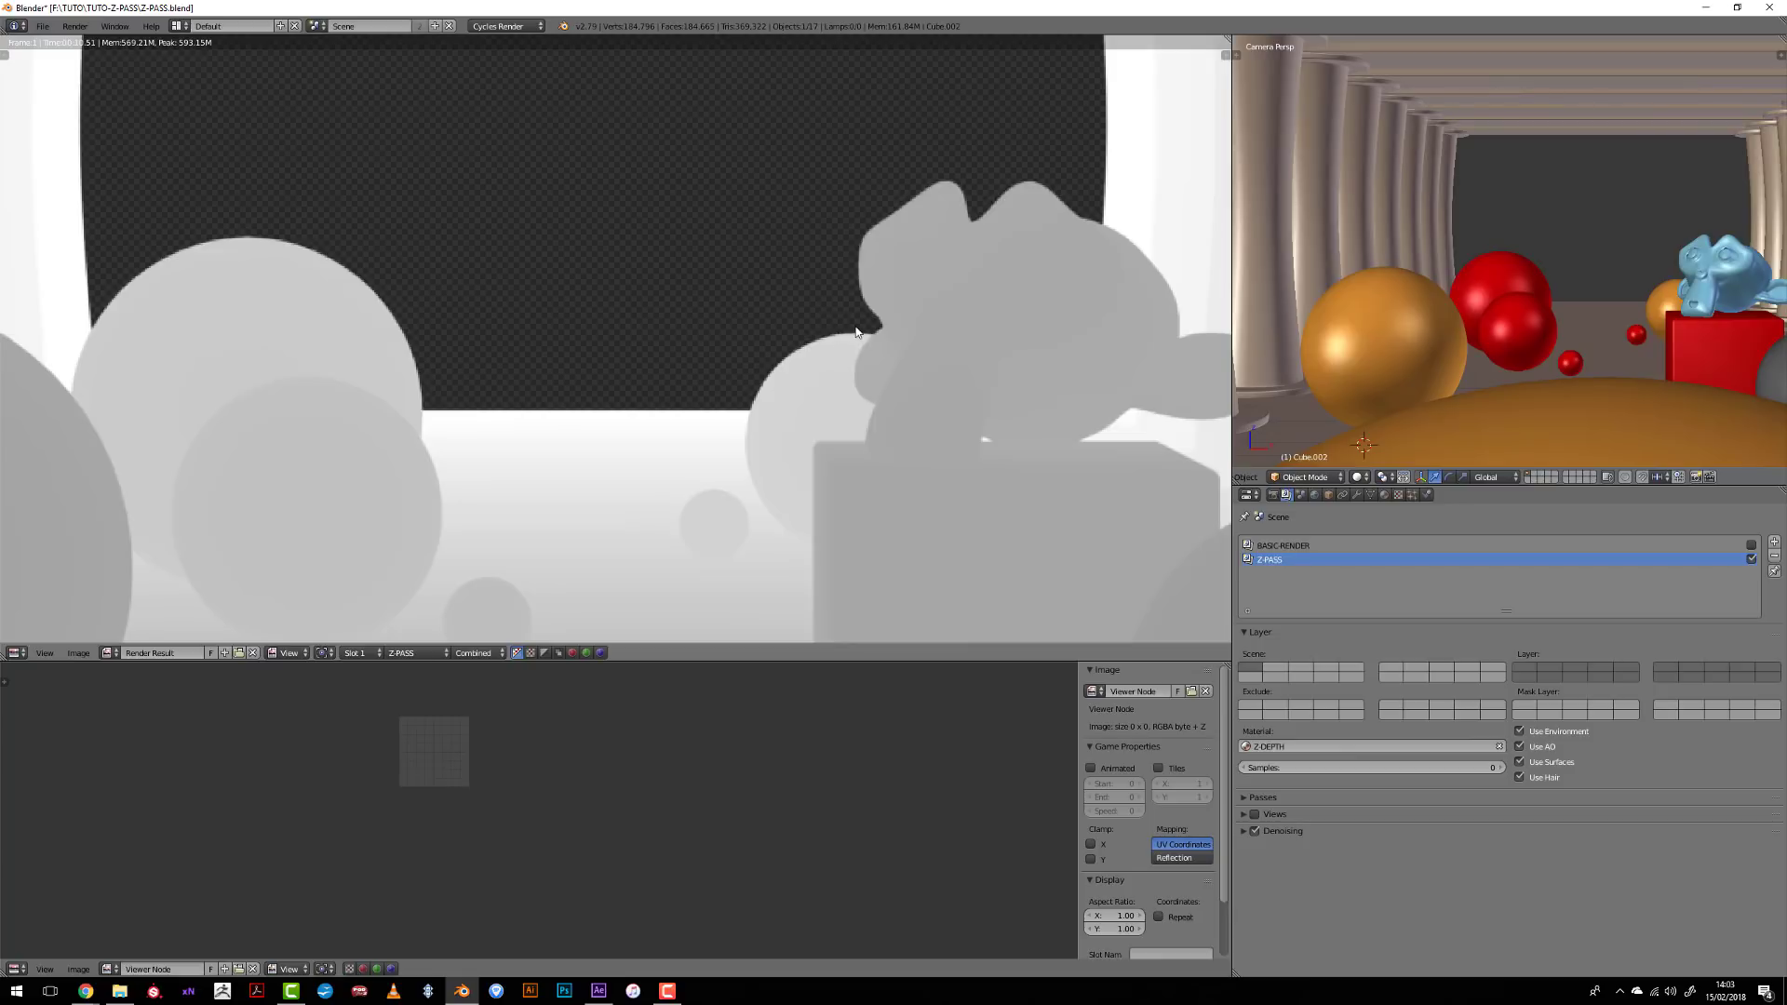
{"action": "scroll", "coordinate": [800, 391], "scroll_direction": "down", "scroll_amount": 2}
{"action": "middle_click_drag", "start_coordinate": [494, 467], "coordinate": [661, 466]}
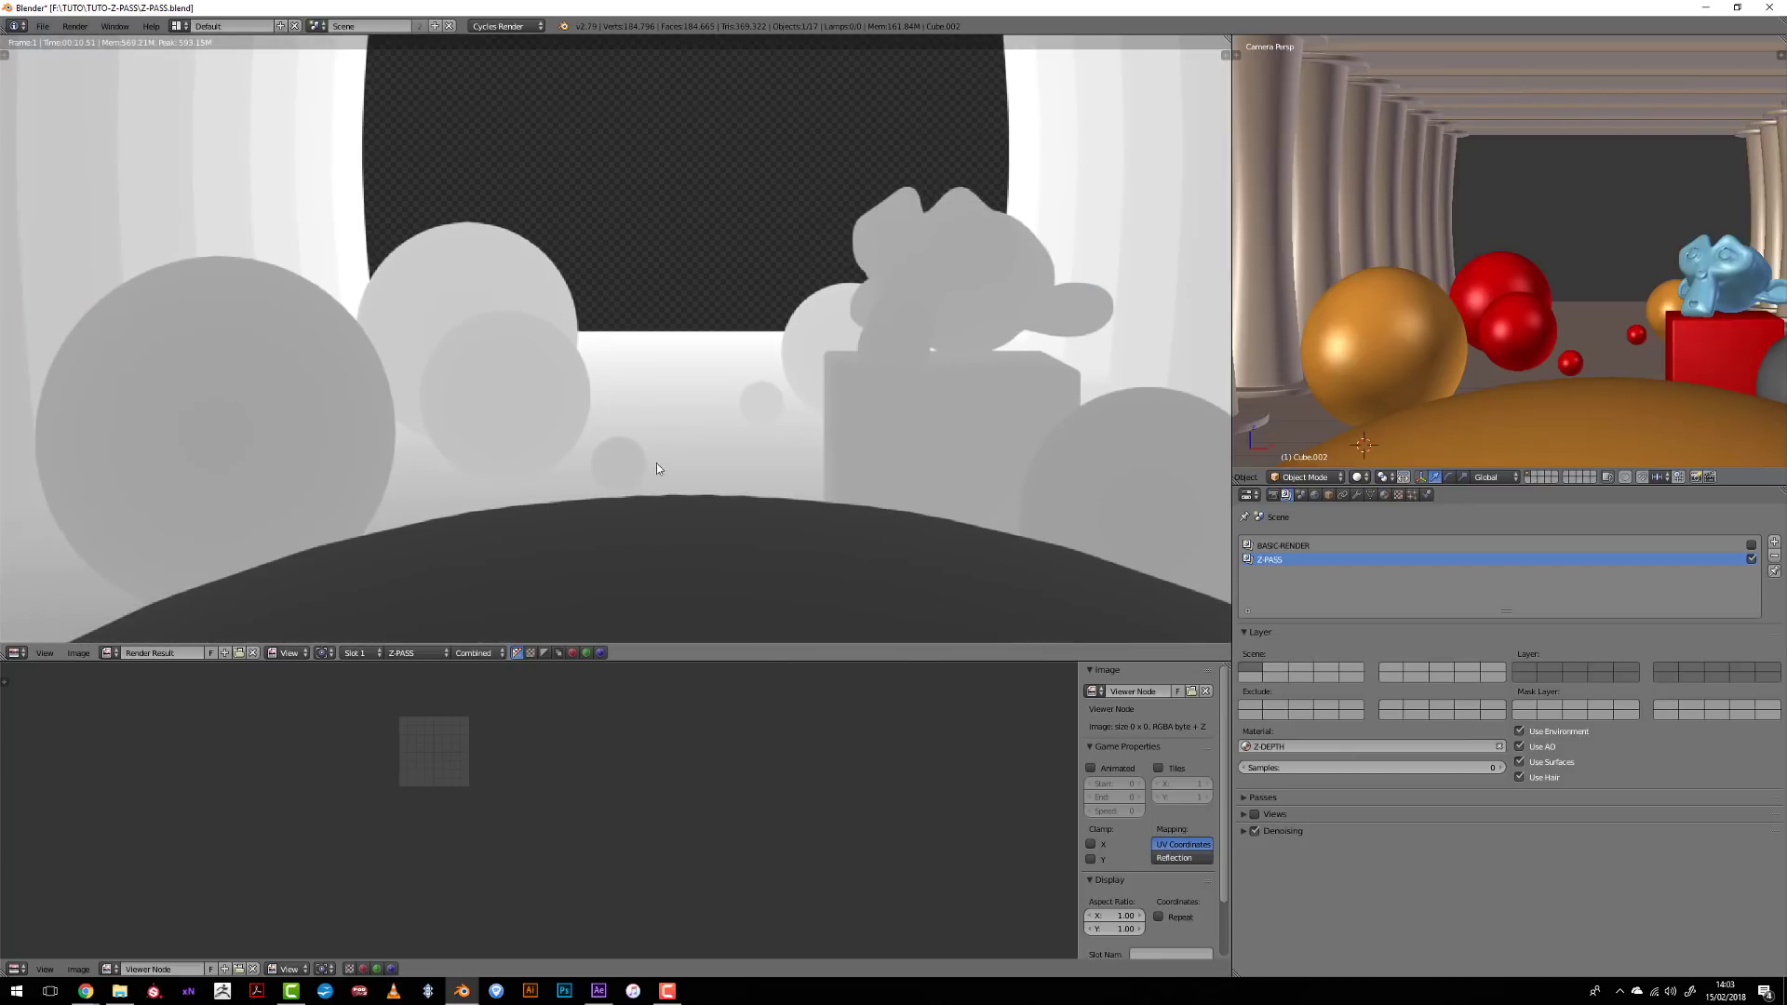
{"action": "left_click_drag", "start_coordinate": [661, 460], "coordinate": [644, 339]}
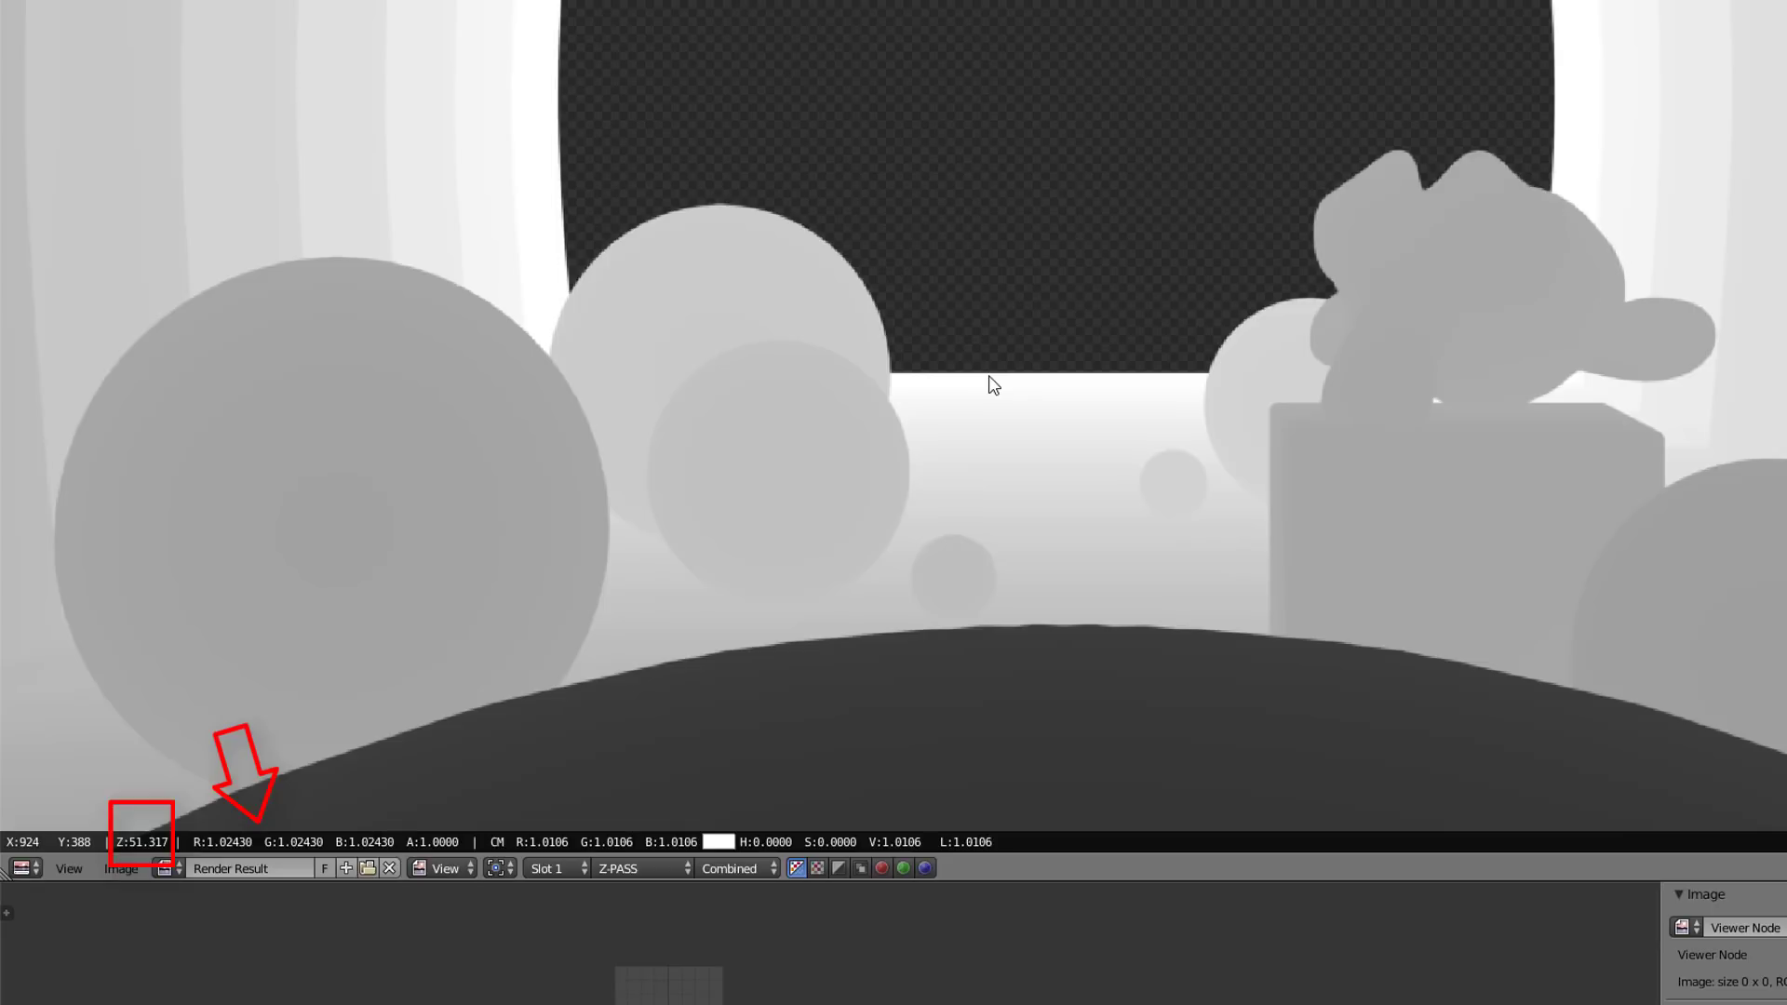
- Display the render's stored Z-buffer and sample depths, reading Z 47.278 with RGB 0.944
{"action": "left_click_drag", "start_coordinate": [990, 377], "coordinate": [991, 380]}
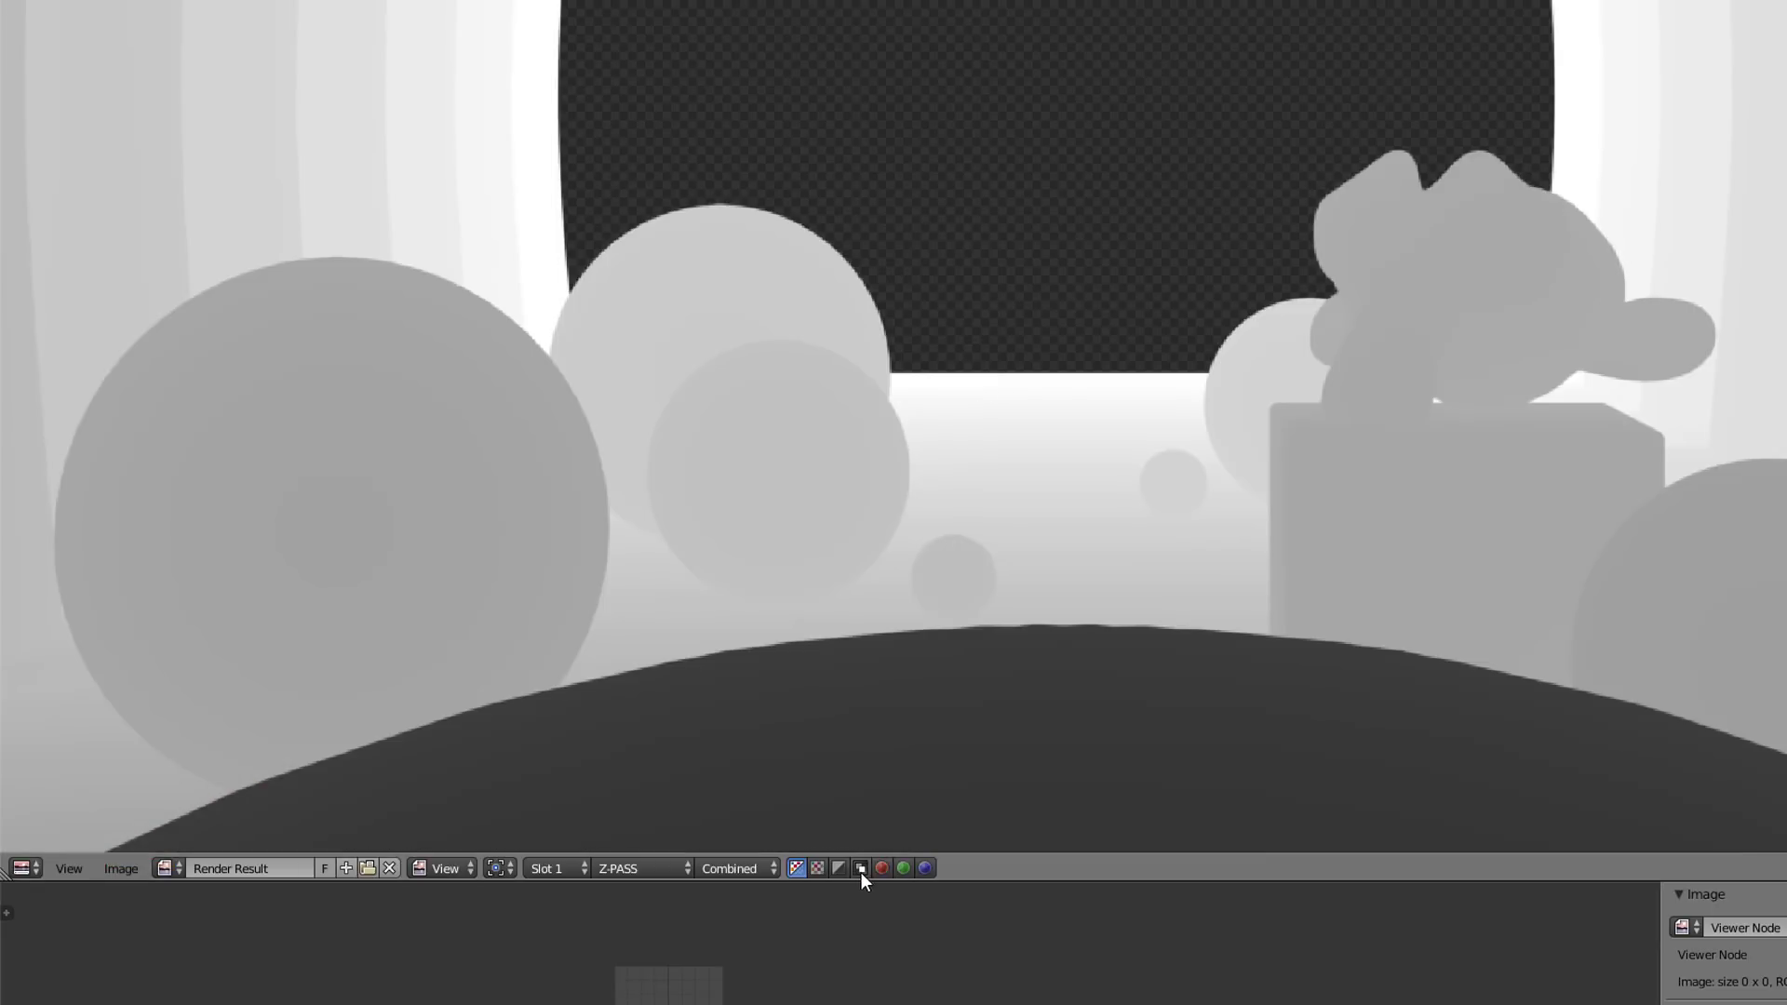
{"action": "left_click", "coordinate": [860, 867]}
{"action": "left_click_drag", "start_coordinate": [1079, 737], "coordinate": [1002, 419]}
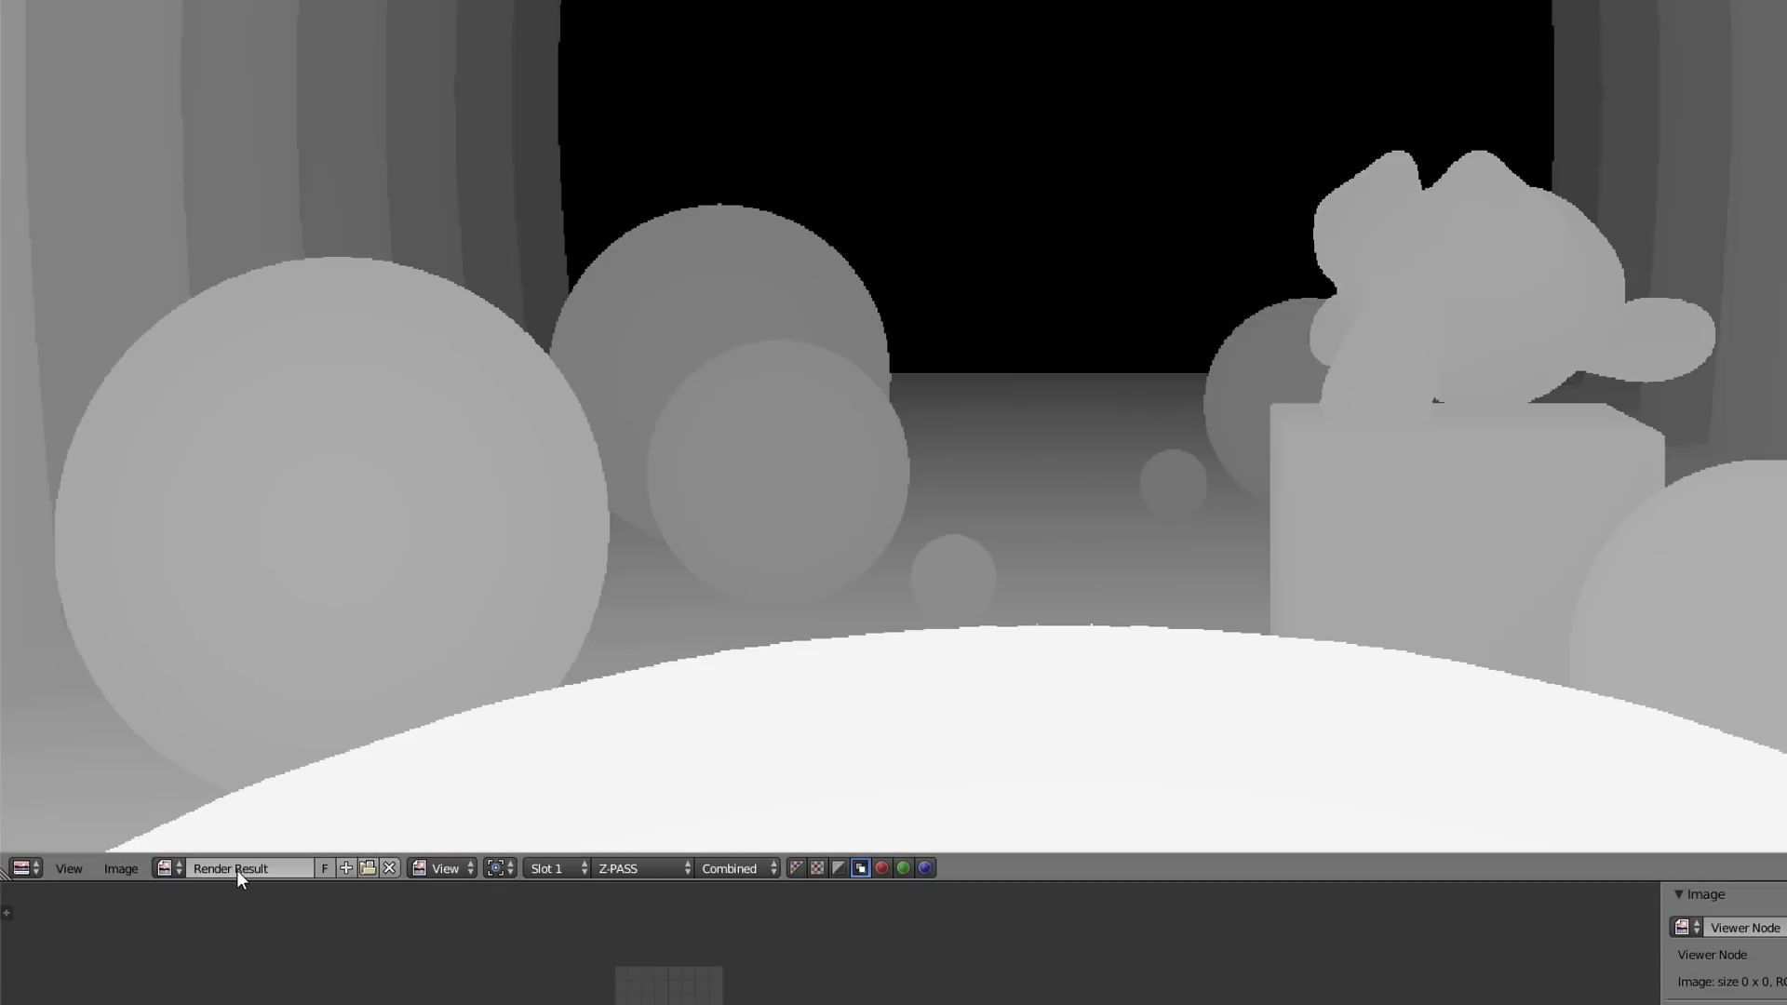
{"action": "left_click", "coordinate": [170, 868]}
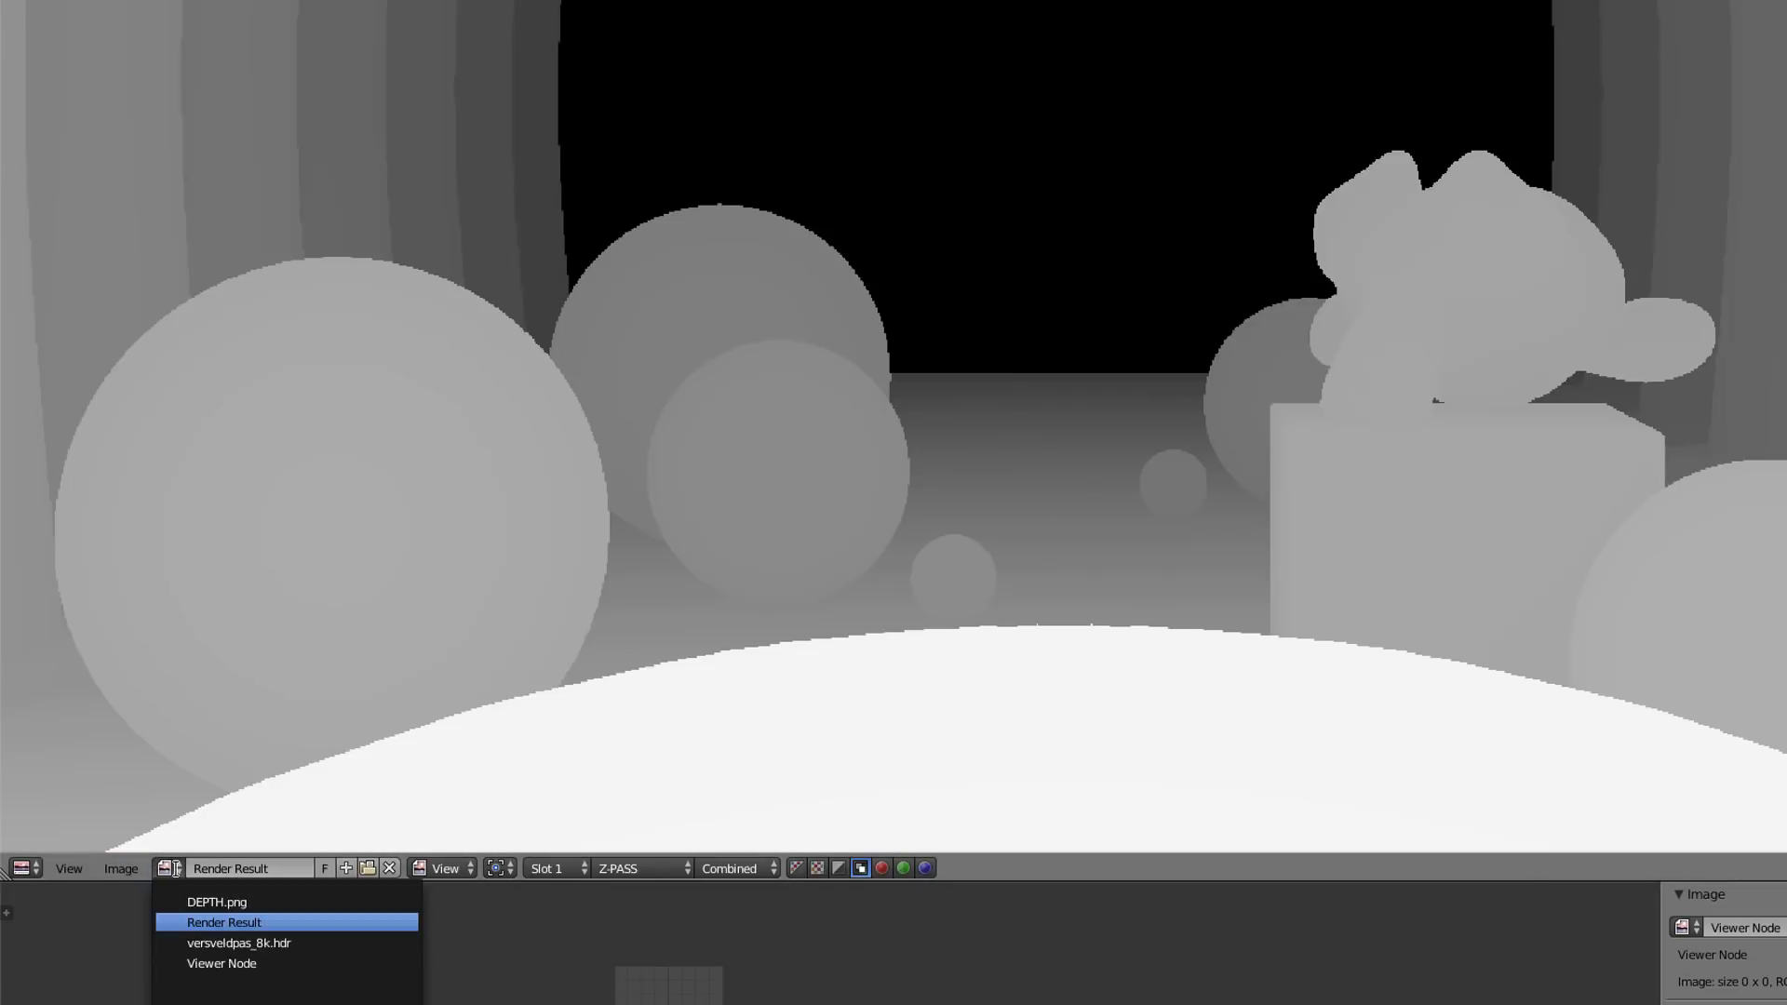
{"action": "left_click", "coordinate": [227, 921]}
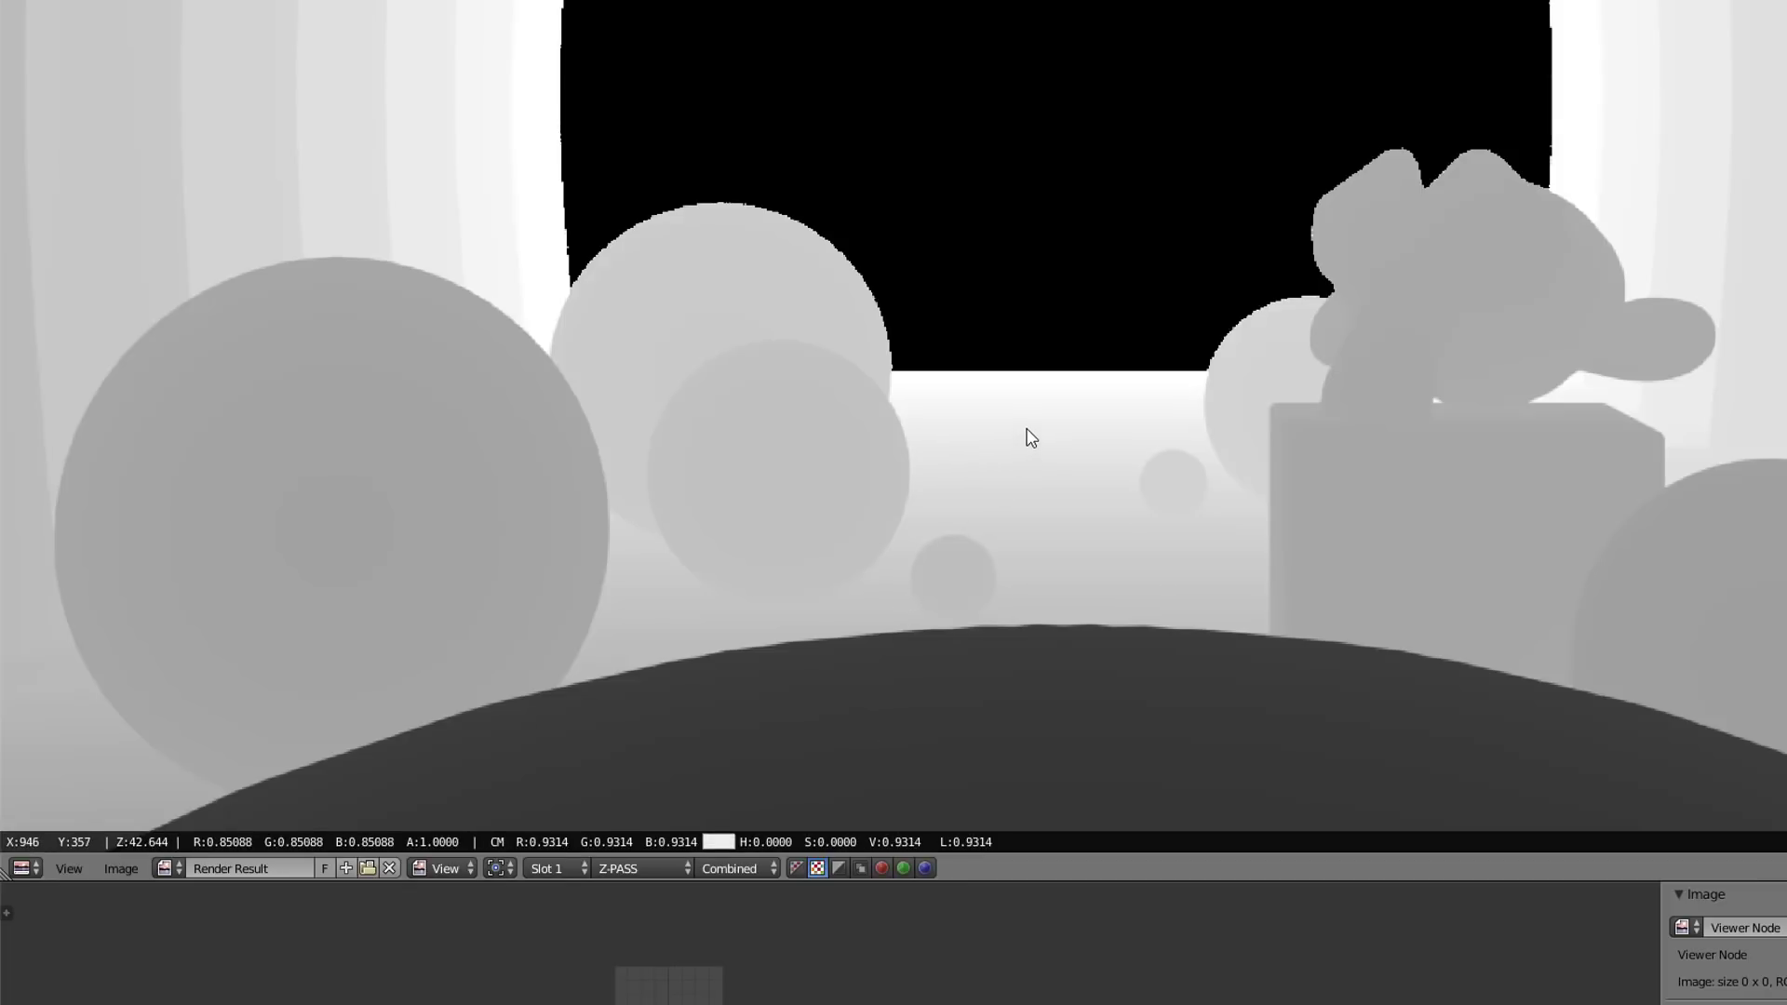
{"action": "left_click_drag", "start_coordinate": [1031, 439], "coordinate": [1024, 454]}
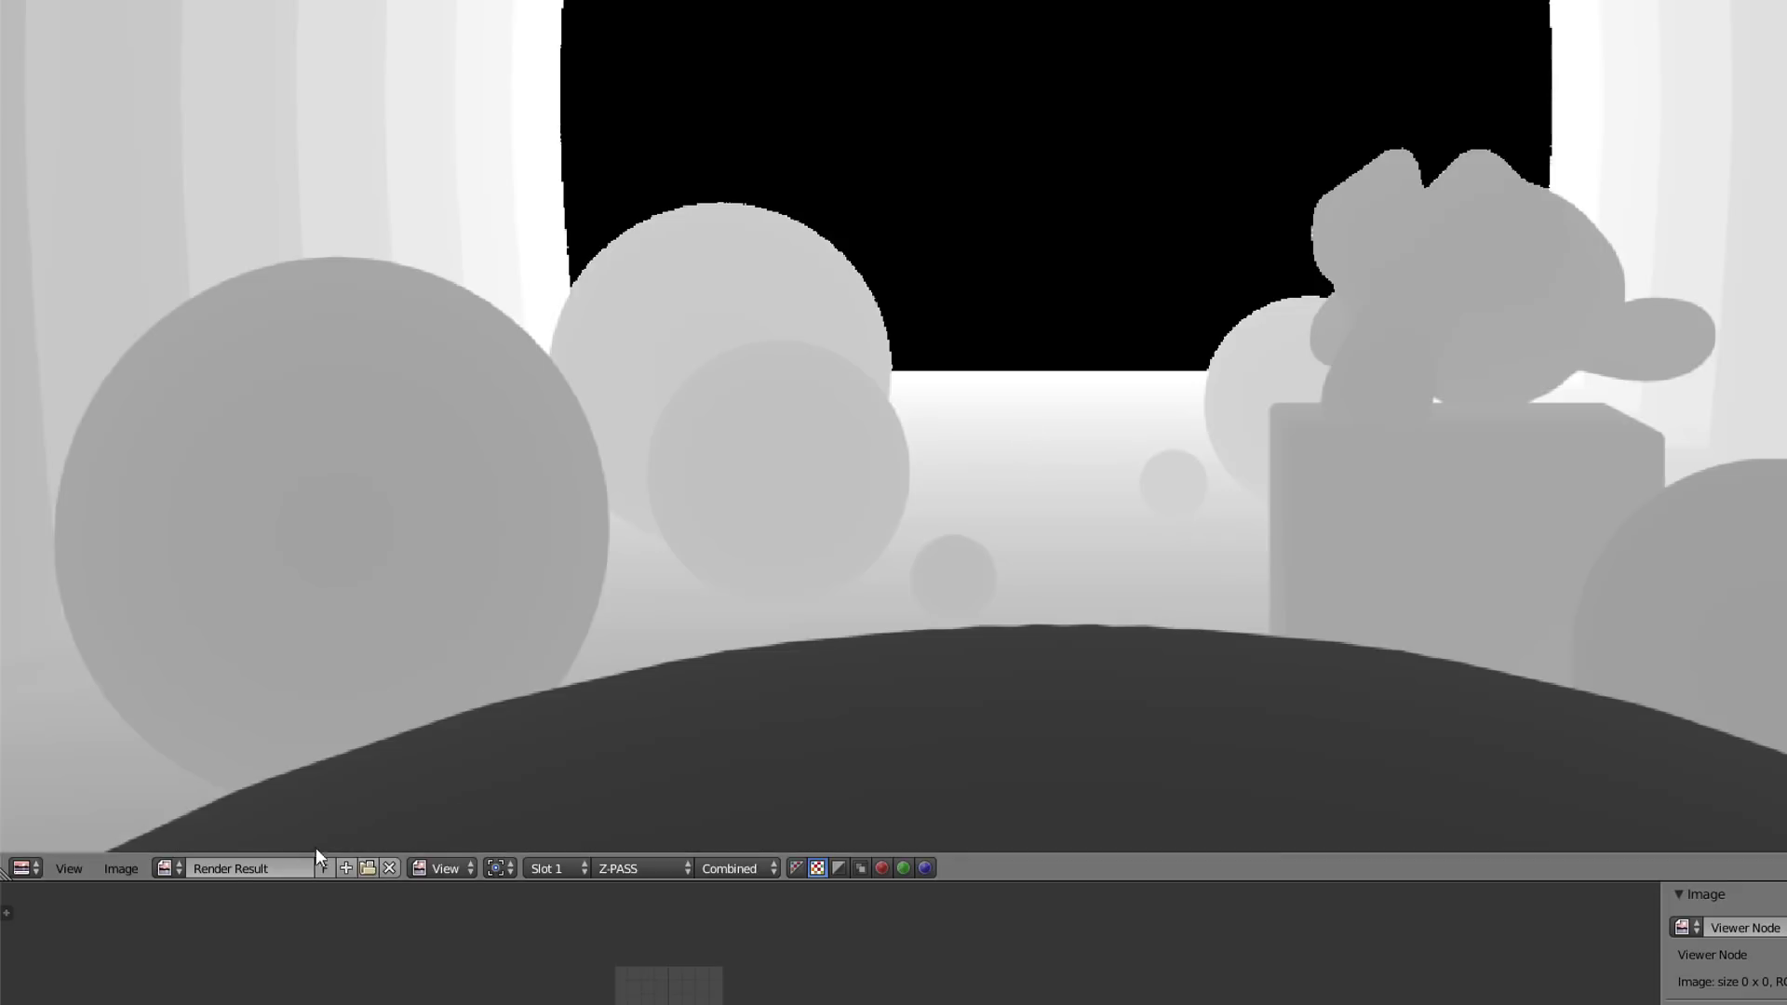
{"action": "left_click_drag", "start_coordinate": [544, 650], "coordinate": [998, 434]}
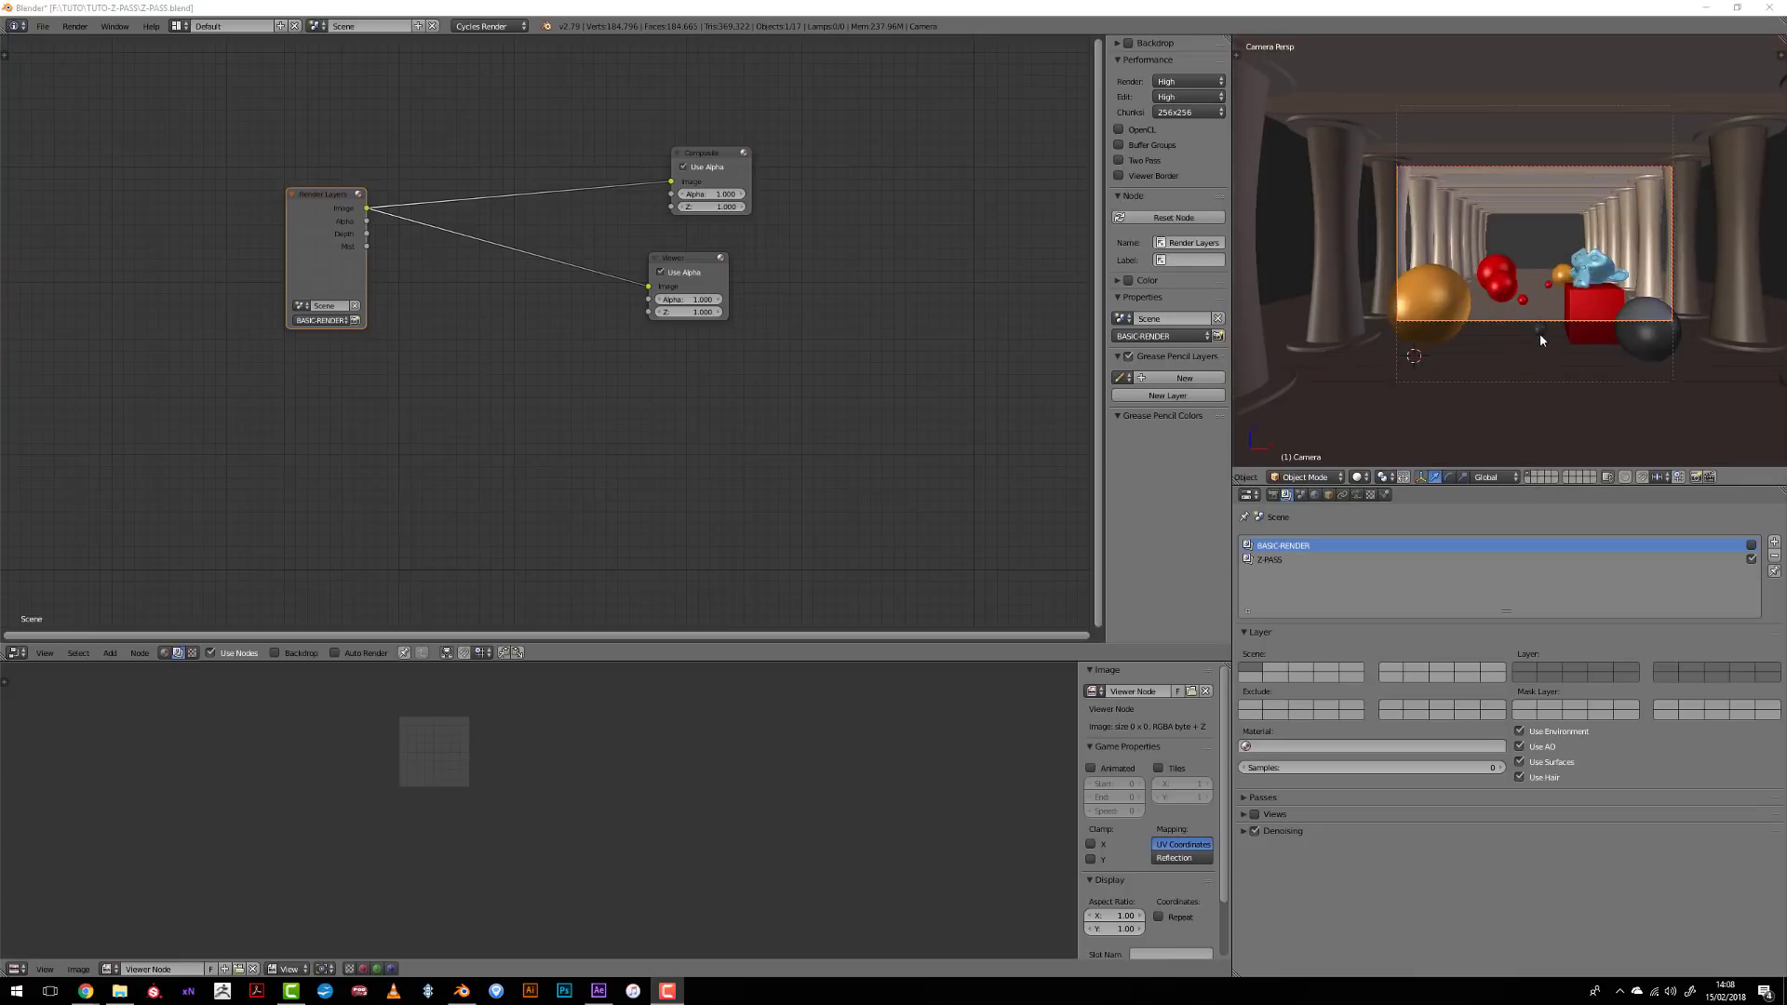
- Enable and select the BASIC-RENDER layer, then bring the compositing nodes back into the upper area
{"action": "scroll", "coordinate": [1416, 215], "scroll_direction": "up", "scroll_amount": 1}
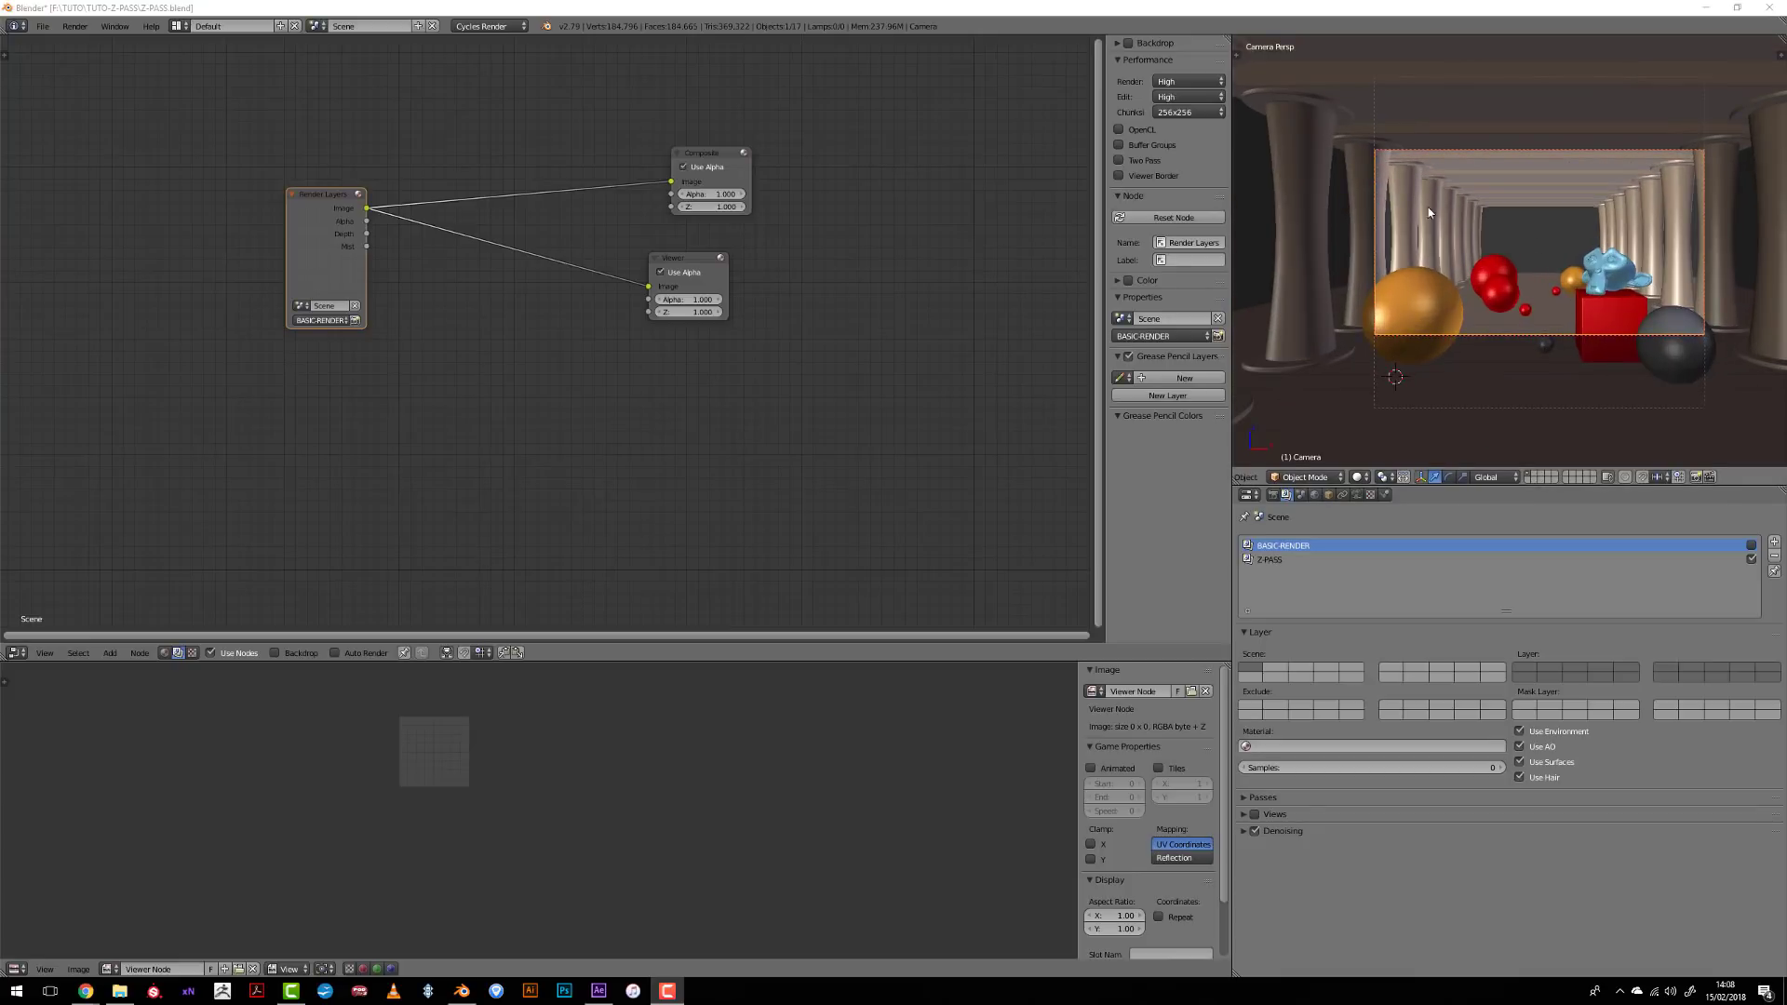
{"action": "left_click", "coordinate": [1750, 545]}
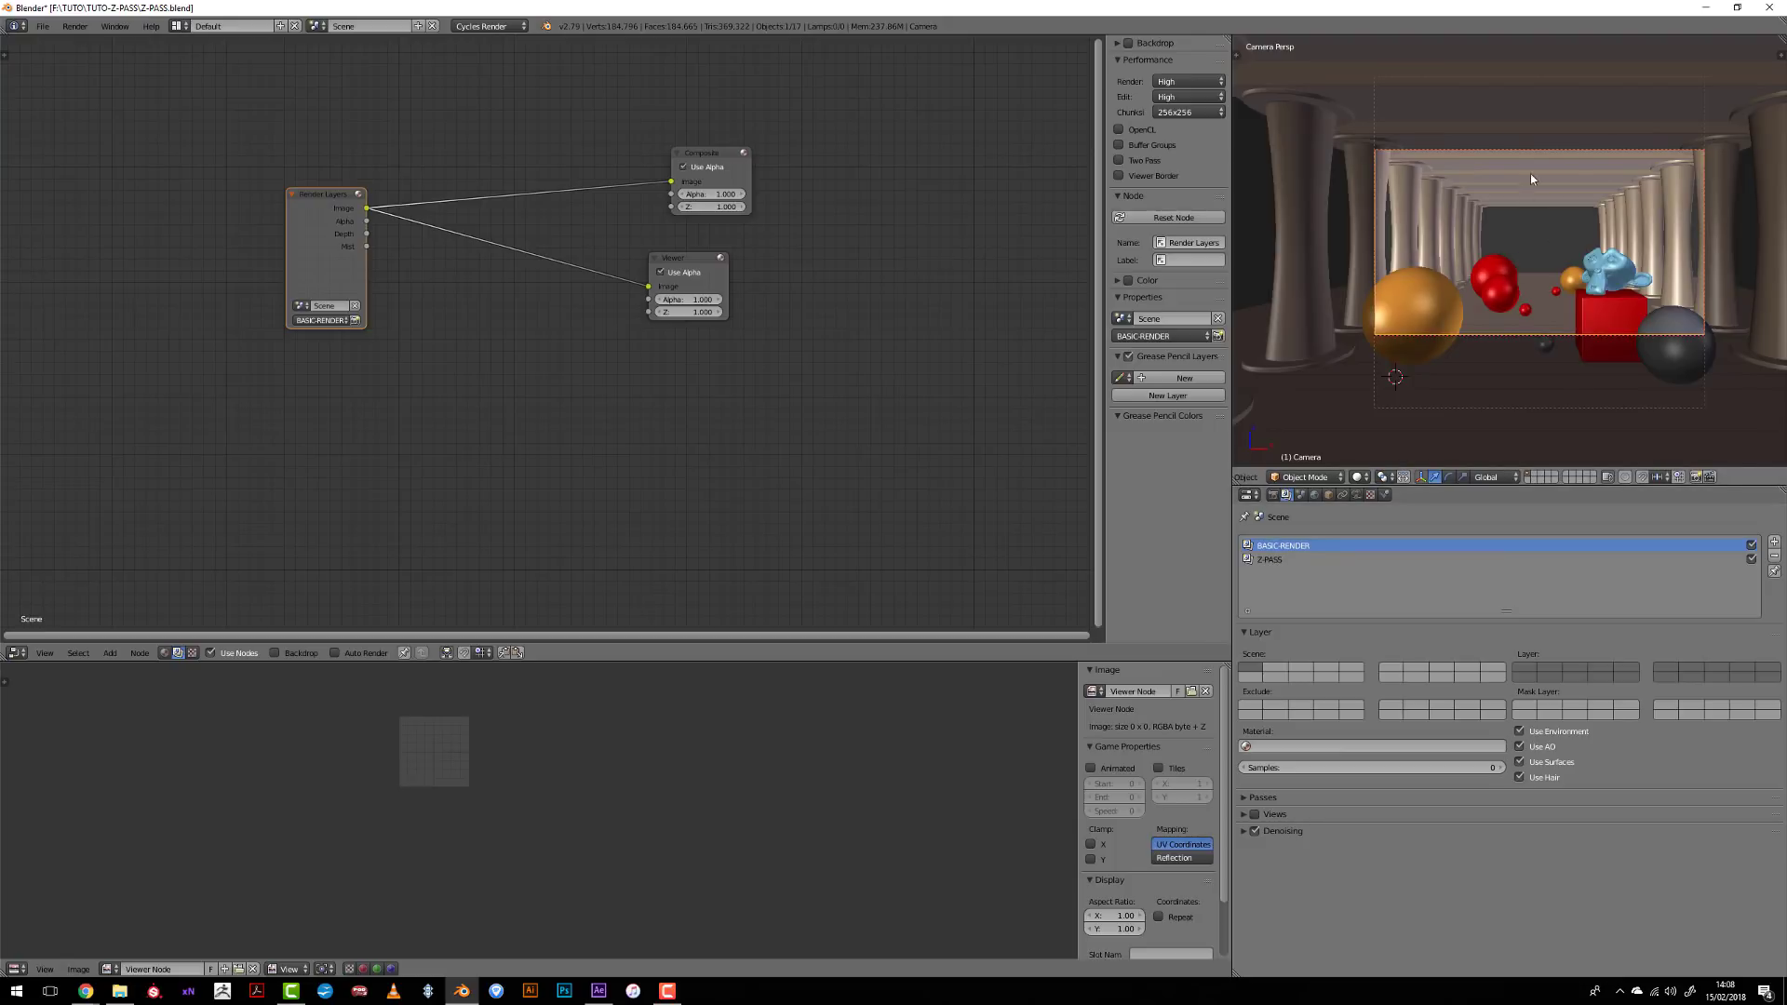
{"action": "scroll", "coordinate": [1510, 284], "scroll_direction": "down", "scroll_amount": 2}
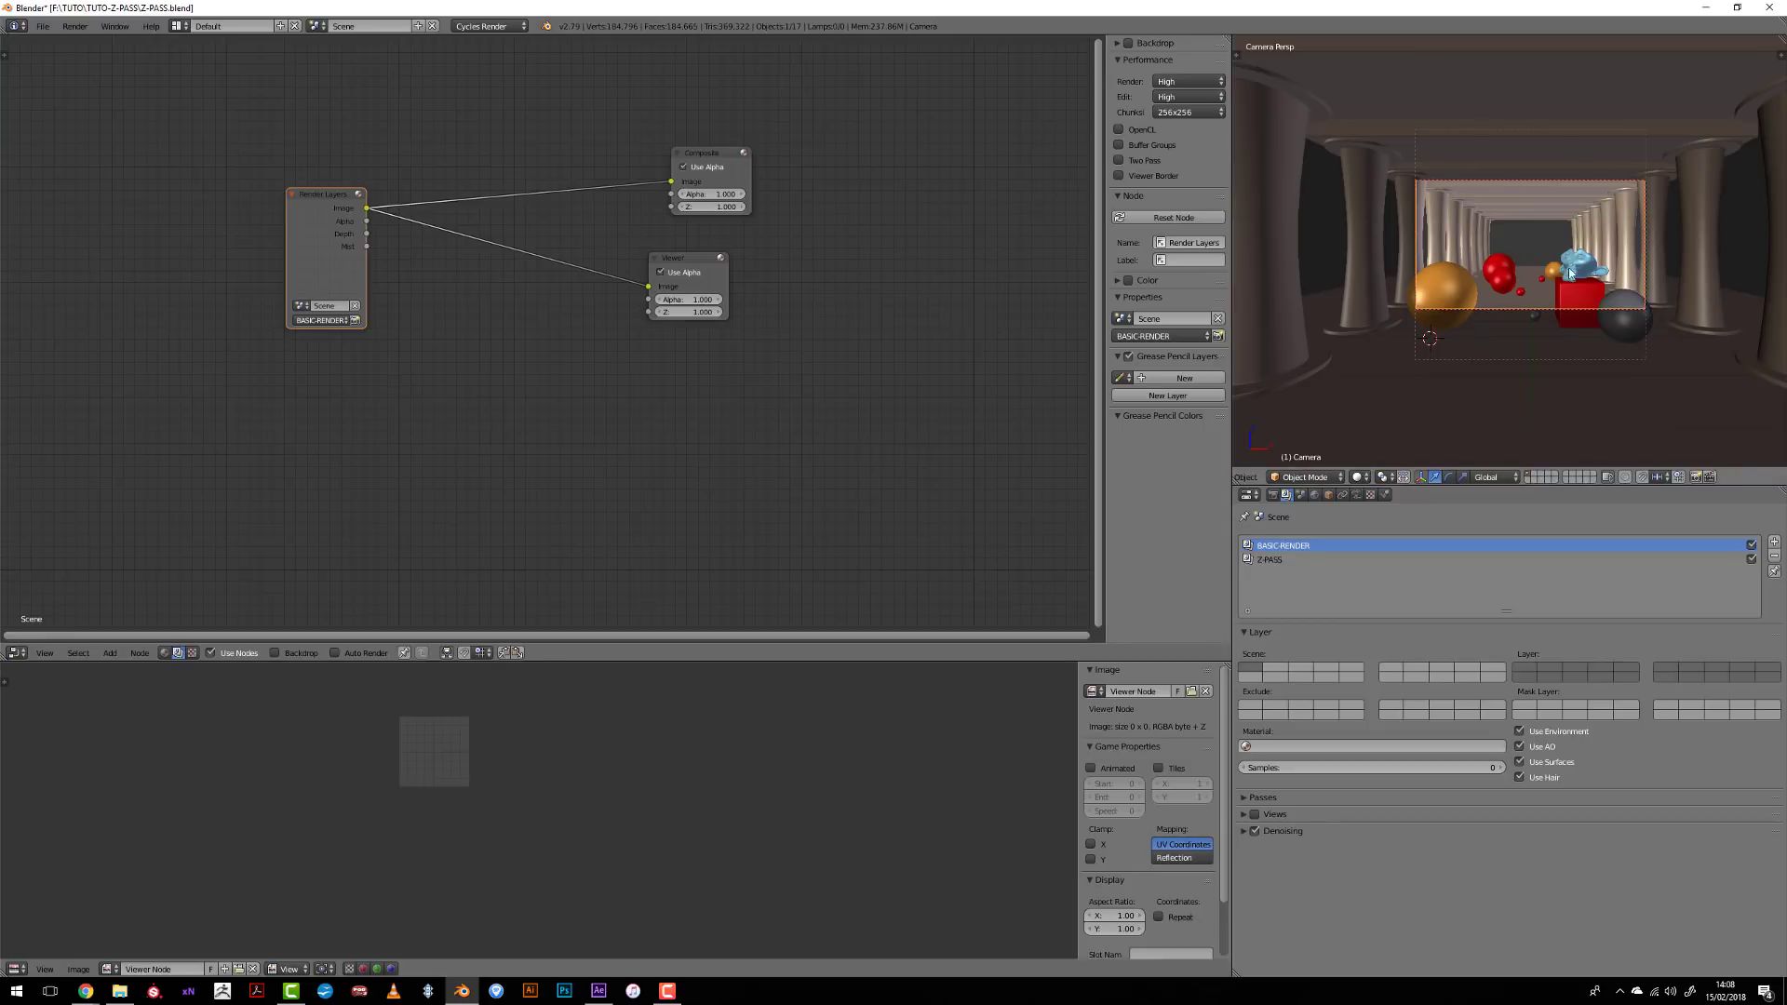
{"action": "scroll", "coordinate": [1588, 272], "scroll_direction": "up", "scroll_amount": 2}
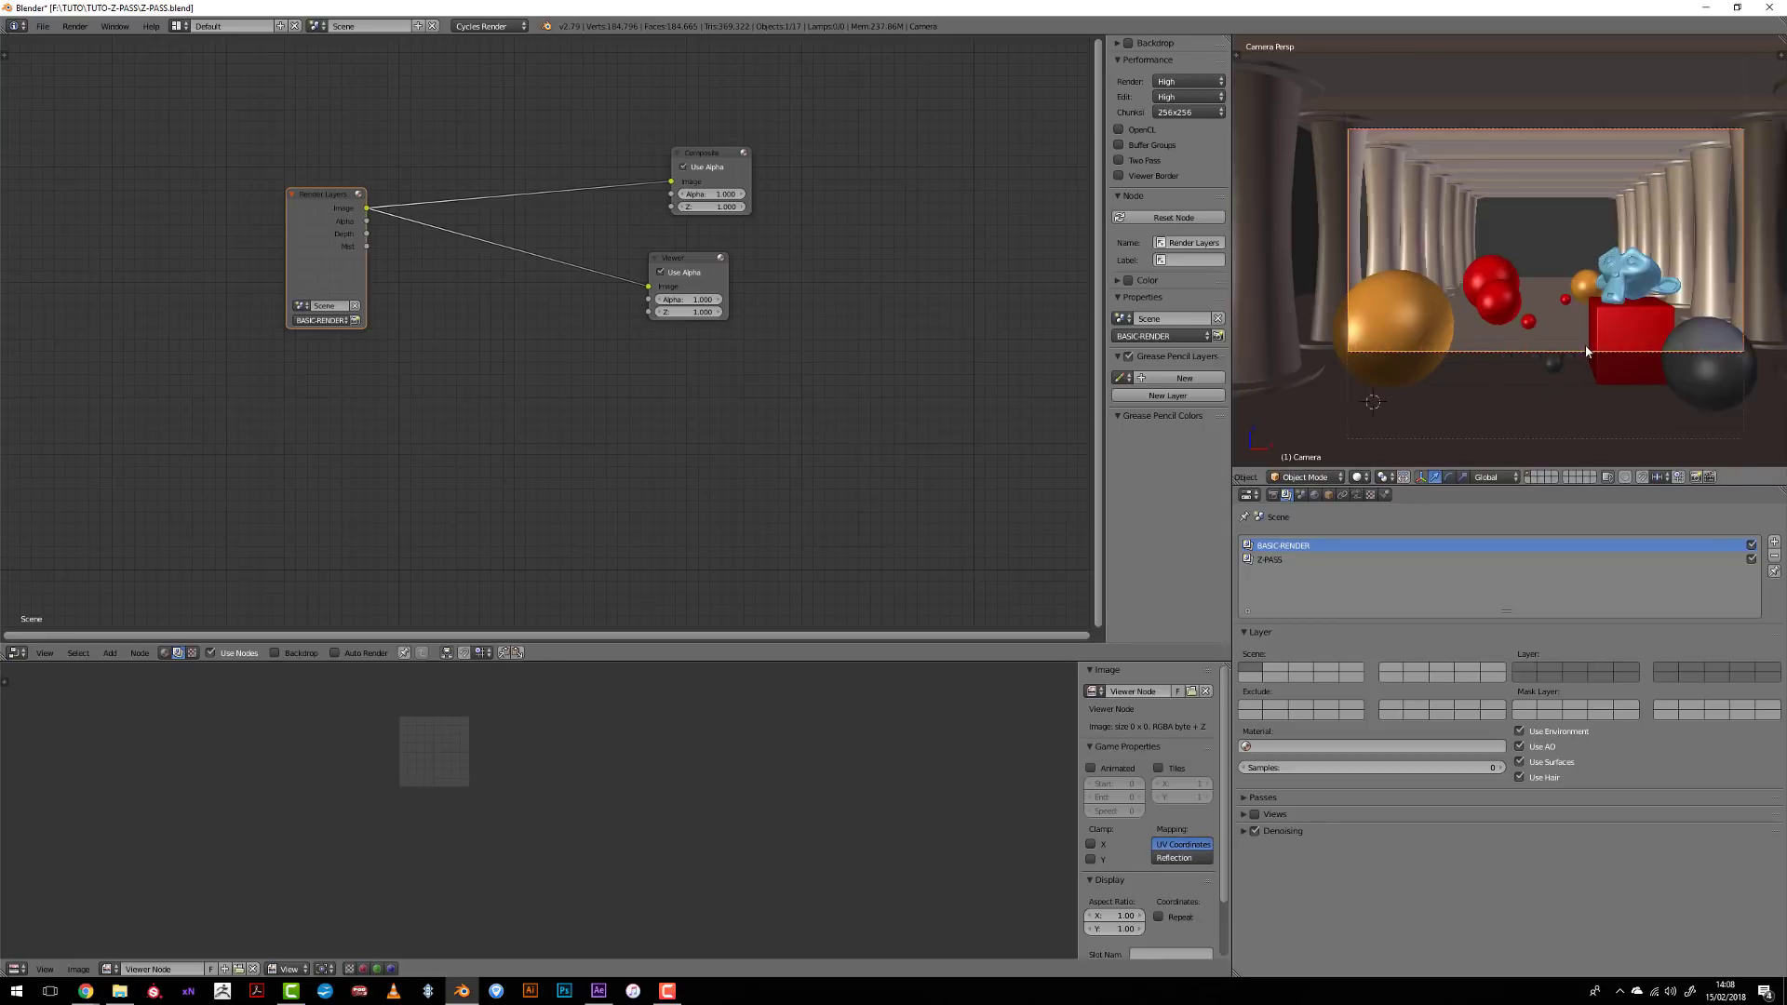
{"action": "left_click", "coordinate": [1289, 560]}
{"action": "left_click", "coordinate": [1305, 547]}
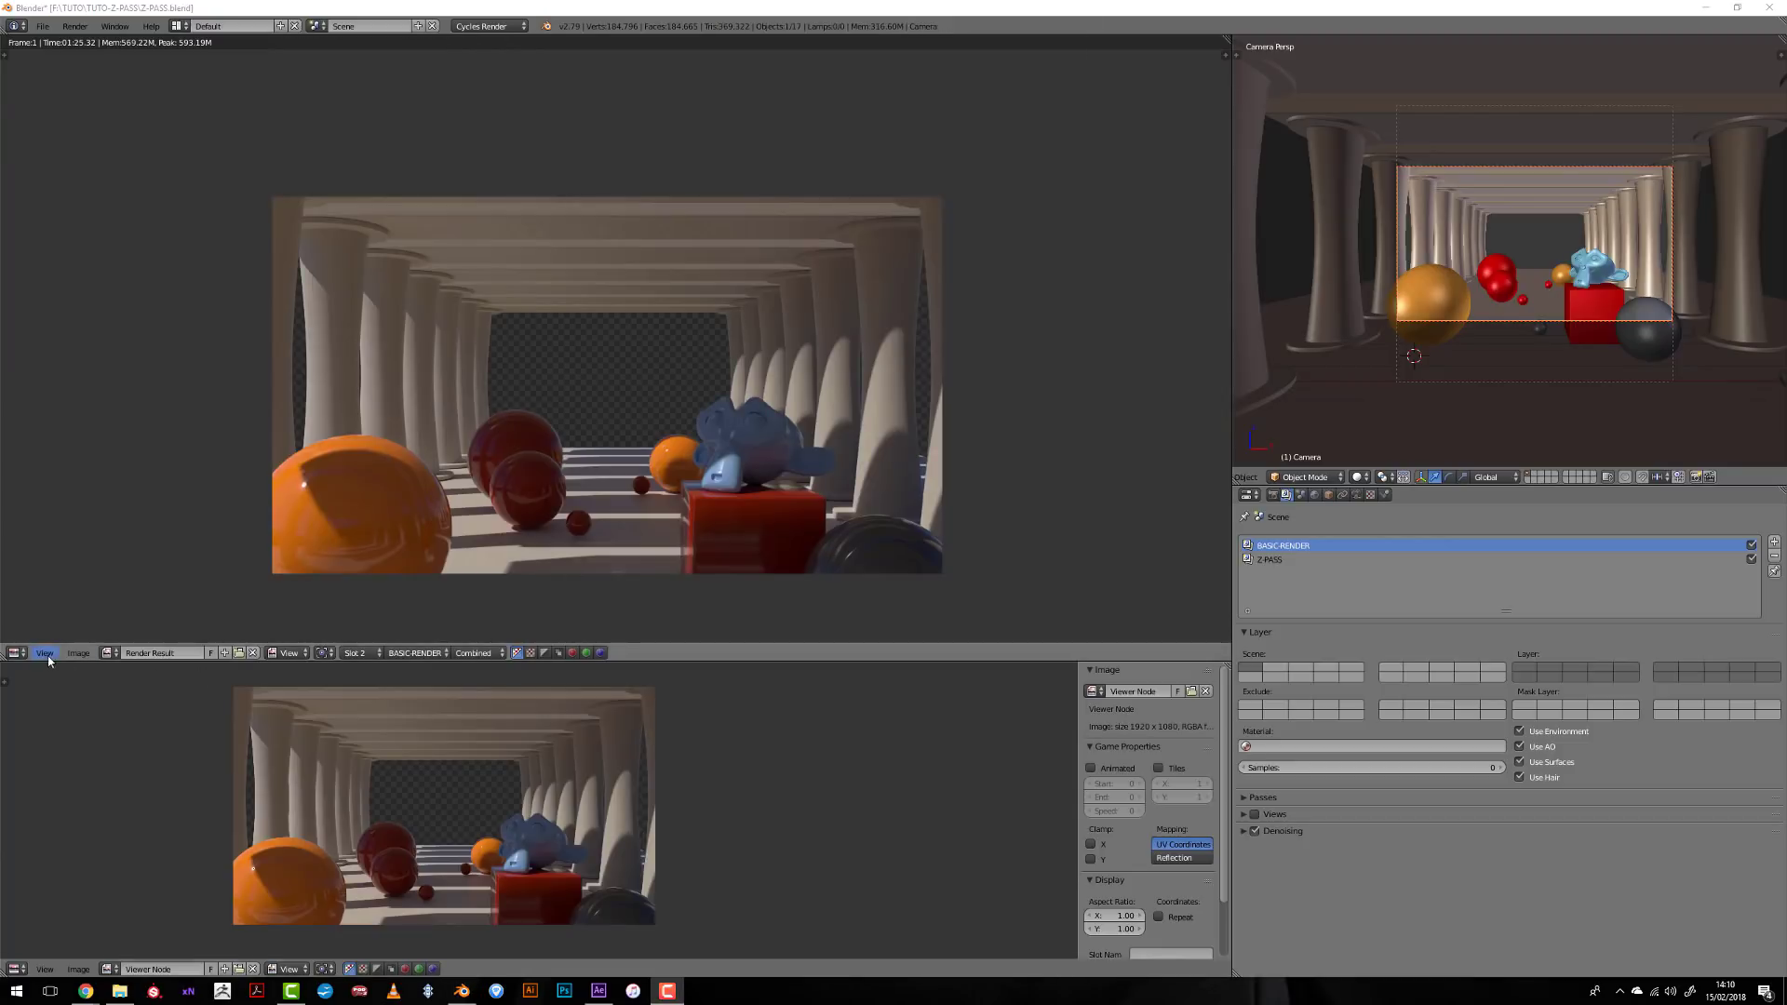
{"action": "left_click", "coordinate": [14, 652]}
{"action": "left_click", "coordinate": [65, 510]}
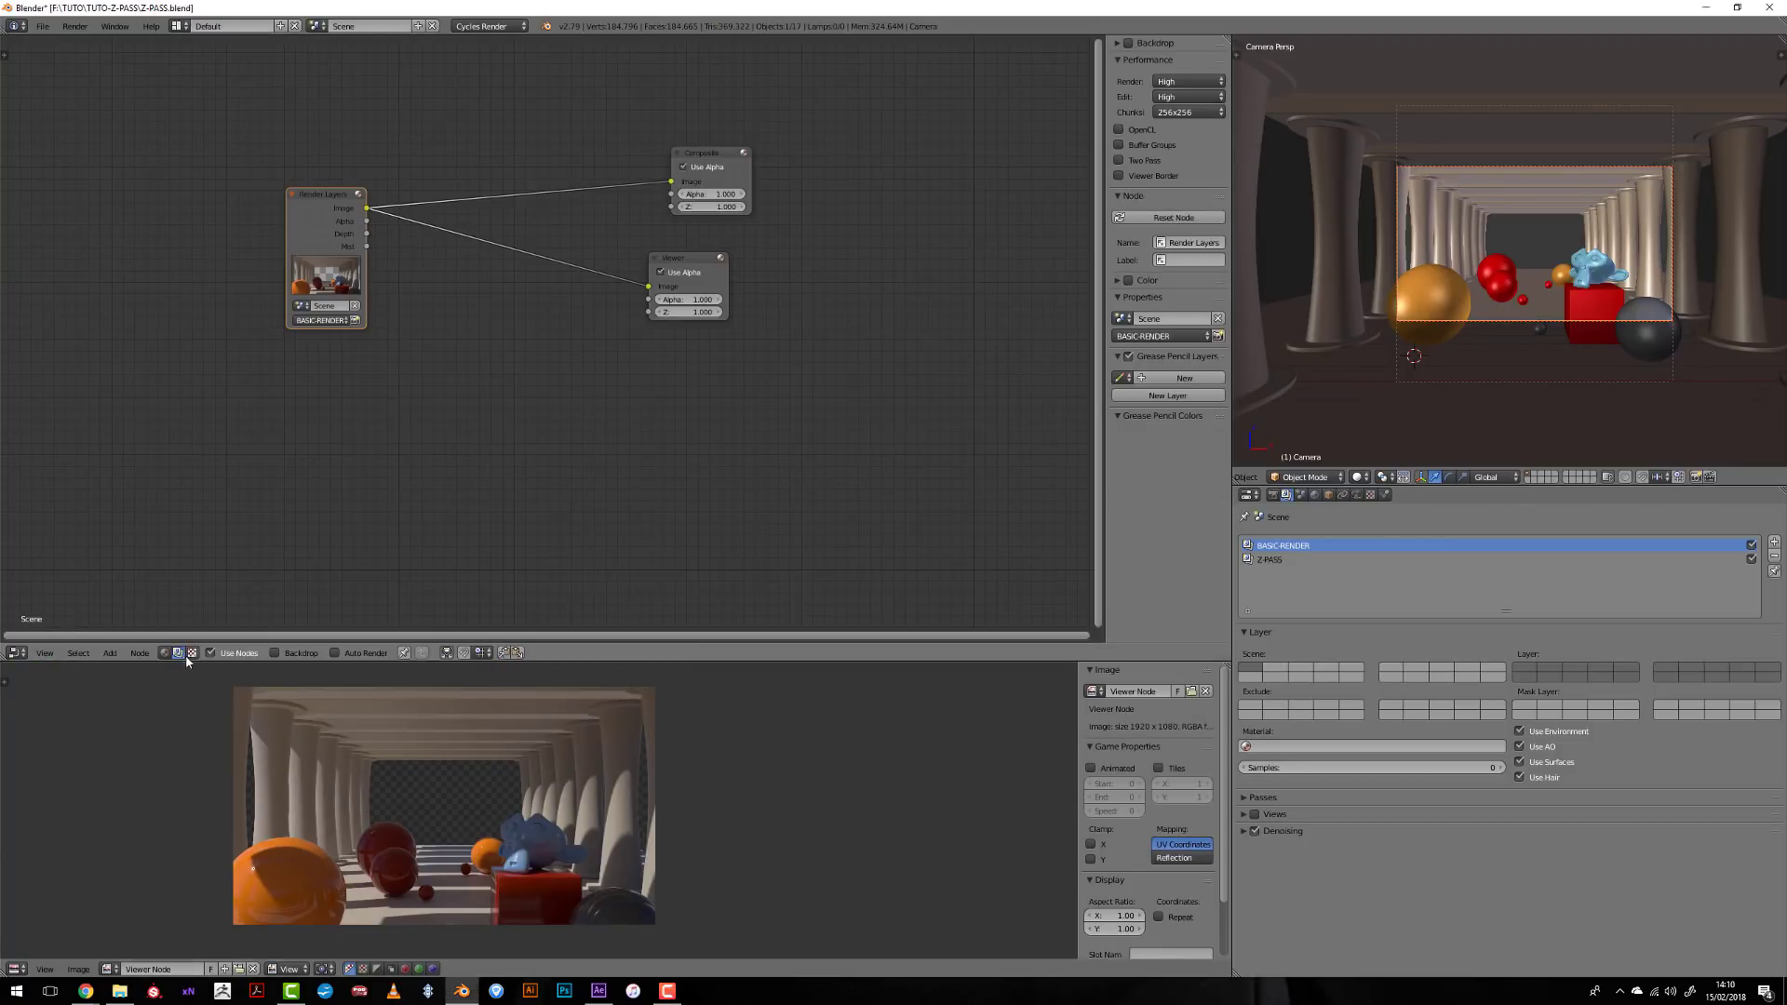
- Insert a Defocus node between Render Layers and Composite
{"action": "scroll", "coordinate": [391, 398], "scroll_direction": "up", "scroll_amount": 2}
{"action": "left_click_drag", "start_coordinate": [342, 200], "coordinate": [121, 225]}
{"action": "scroll", "coordinate": [443, 895], "scroll_direction": "up", "scroll_amount": 2}
{"action": "left_click_drag", "start_coordinate": [596, 662], "coordinate": [596, 421]}
{"action": "scroll", "coordinate": [658, 610], "scroll_direction": "down", "scroll_amount": 1}
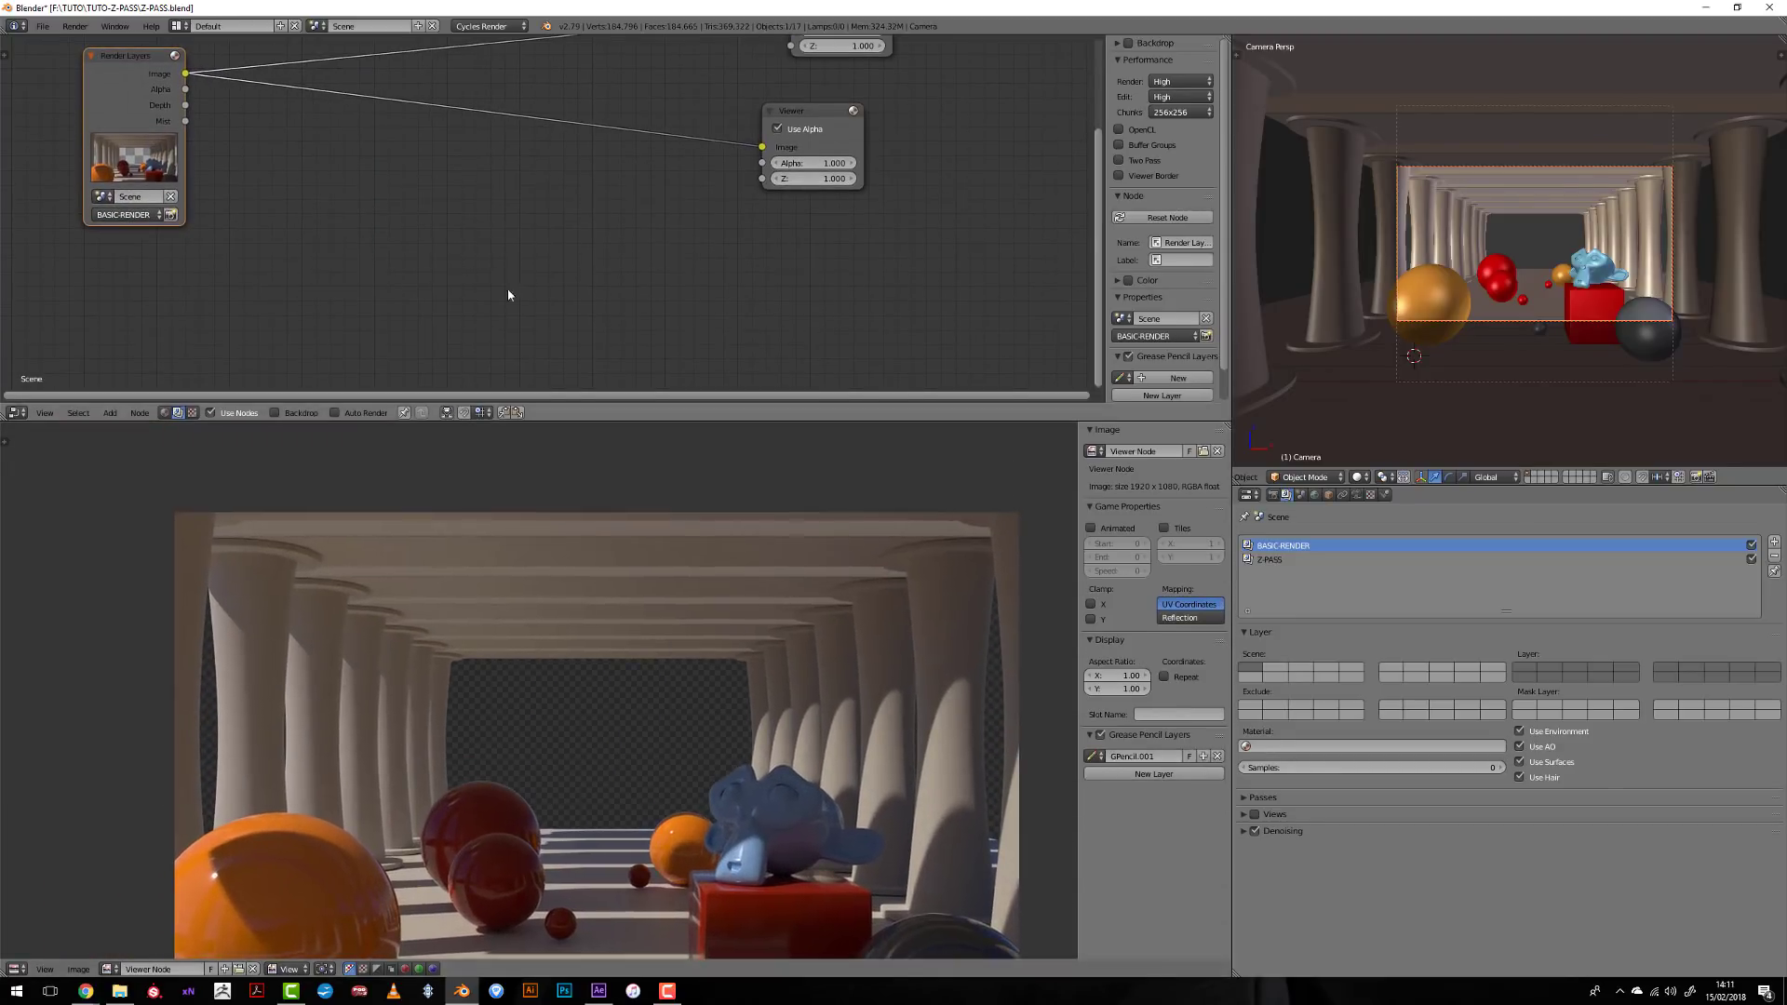
{"action": "scroll", "coordinate": [510, 242], "scroll_direction": "down", "scroll_amount": 1}
{"action": "key", "text": "shift+a"}
{"action": "mouse_move", "coordinate": [488, 233]}
{"action": "left_click", "coordinate": [568, 251]}
{"action": "left_click", "coordinate": [469, 82]}
{"action": "left_click_drag", "start_coordinate": [521, 149], "coordinate": [460, 120]}
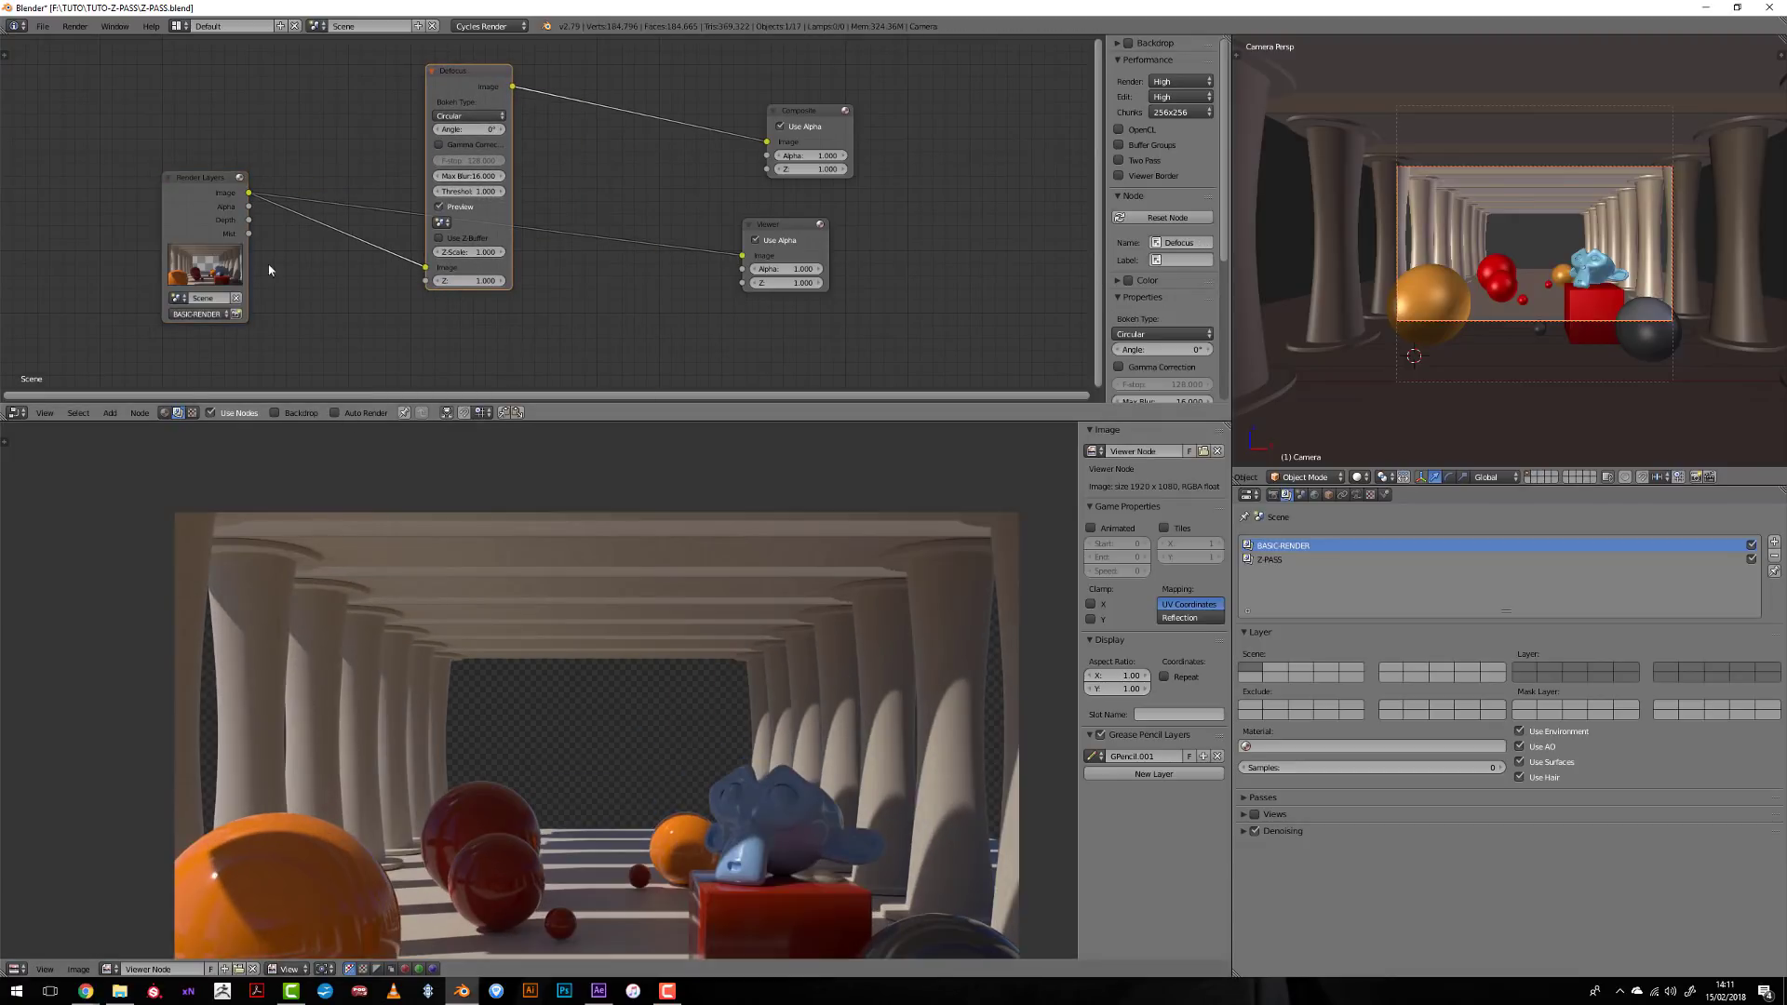
- Feed Depth into Defocus Z with Use Z-Buffer on, F-stop 5, and preview the result
{"action": "mouse_move", "coordinate": [248, 220]}
{"action": "left_mouse_down"}
{"action": "mouse_move", "coordinate": [340, 296]}
{"action": "mouse_move", "coordinate": [425, 280]}
{"action": "left_mouse_up"}
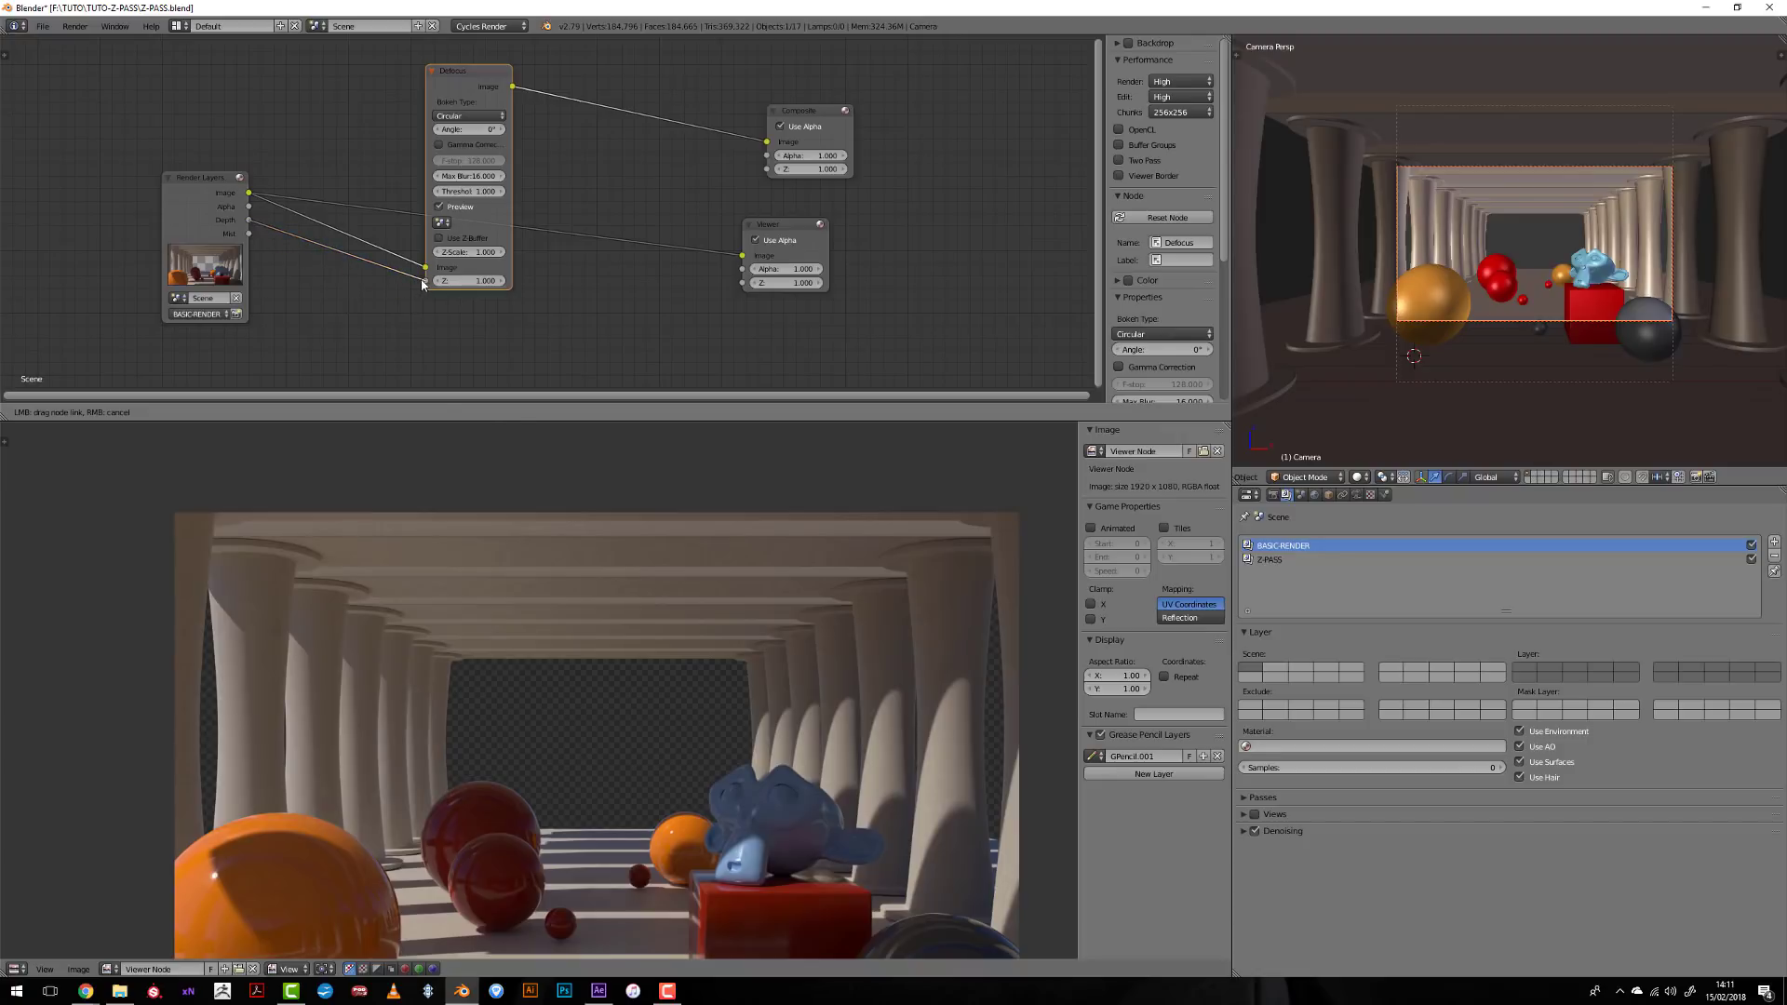
{"action": "left_click", "coordinate": [473, 239]}
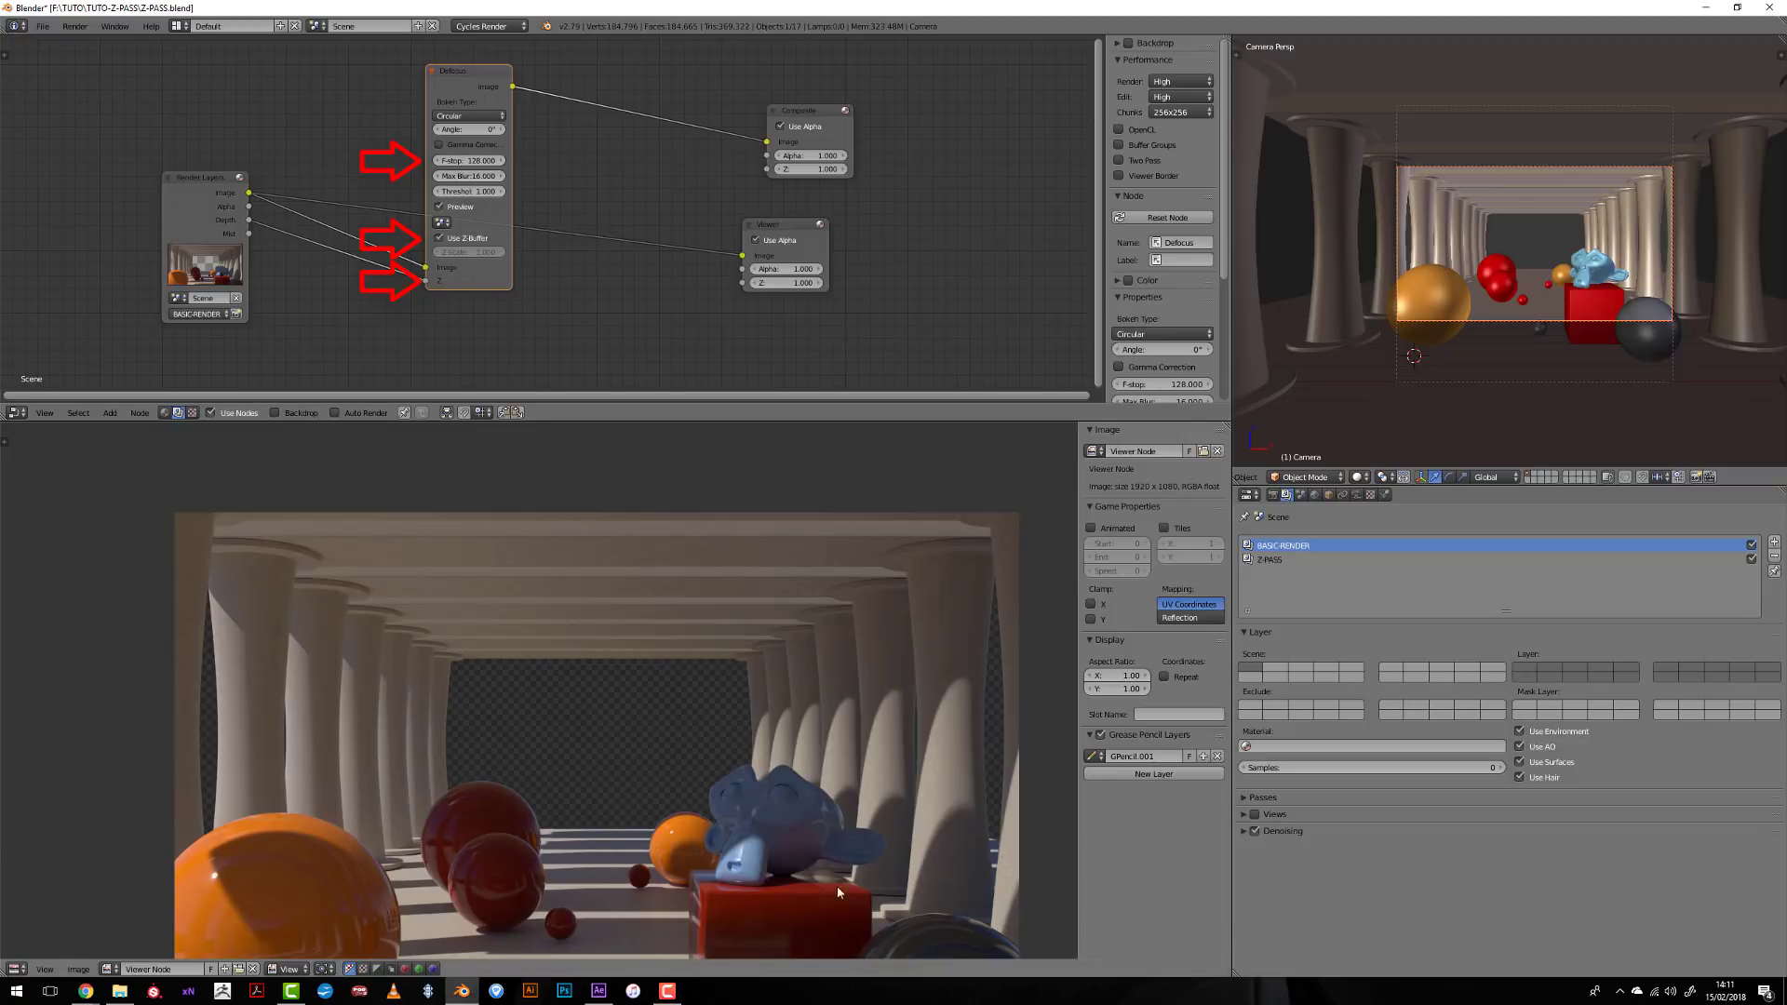
{"action": "double_click", "coordinate": [455, 160]}
{"action": "type", "text": "5"}
{"action": "key", "text": "Return"}
{"action": "left_click", "coordinate": [470, 267], "text": "ctrl+shift"}
{"action": "scroll", "coordinate": [728, 789], "scroll_direction": "down", "scroll_amount": 1}
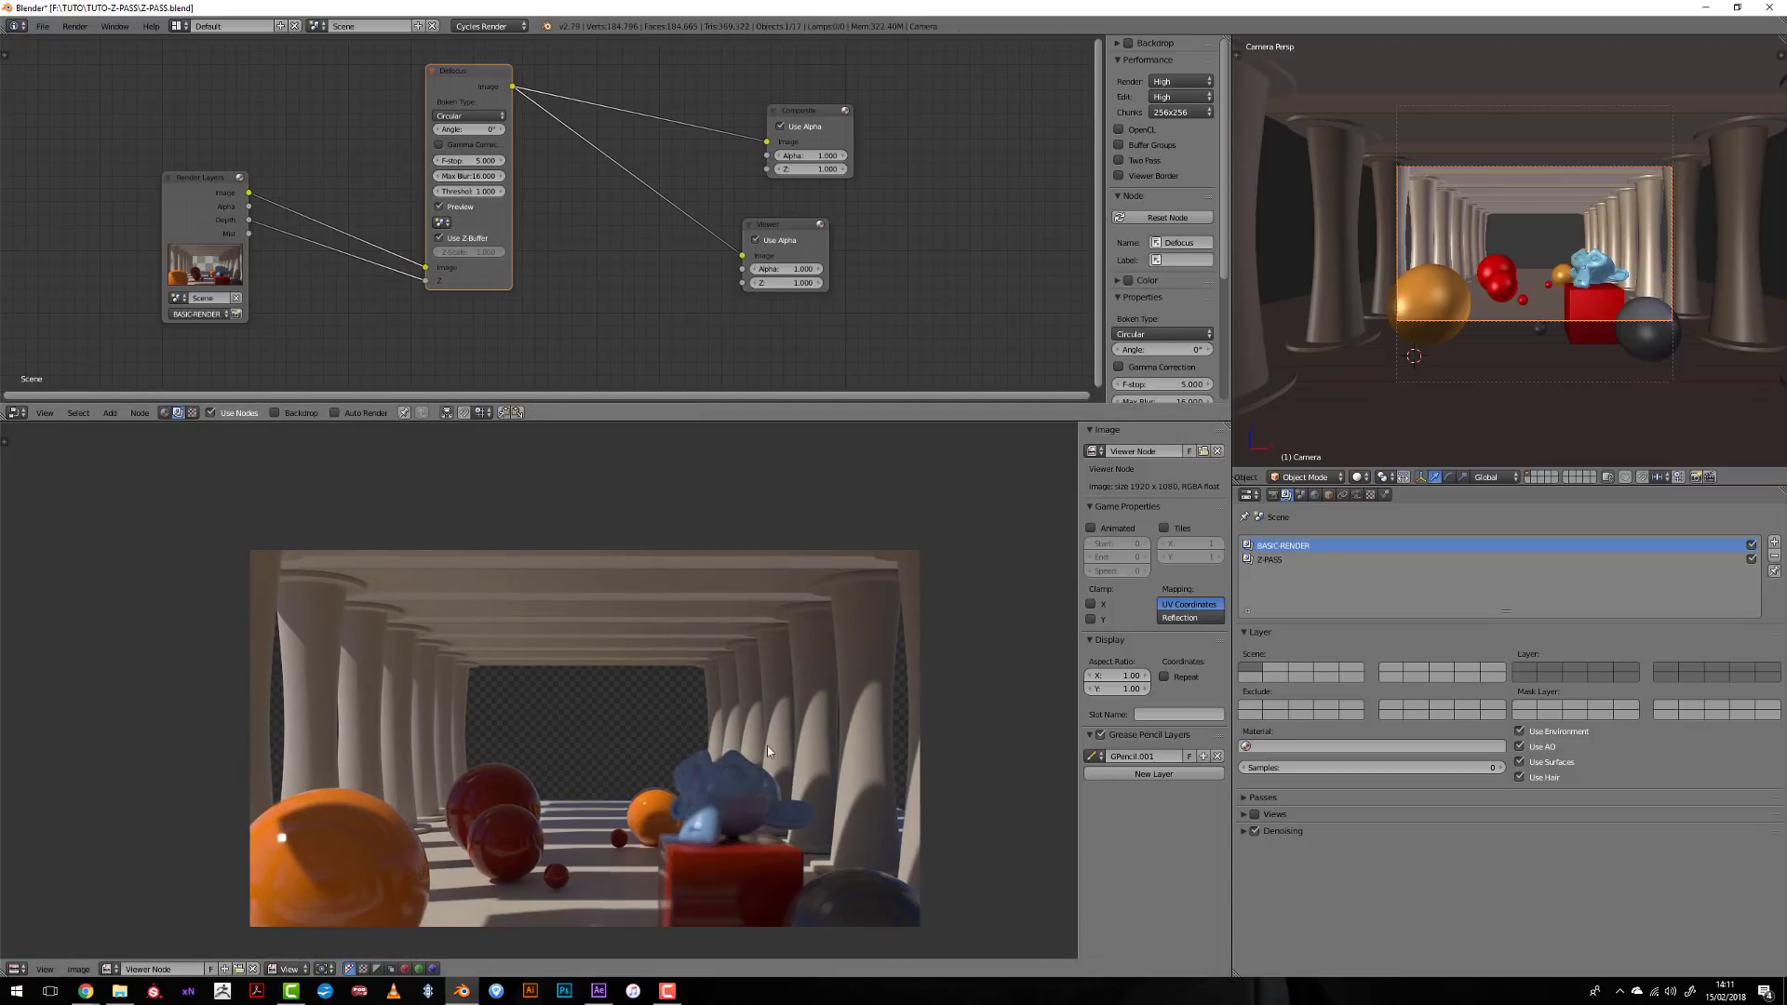
{"action": "scroll", "coordinate": [762, 847], "scroll_direction": "up", "scroll_amount": 2}
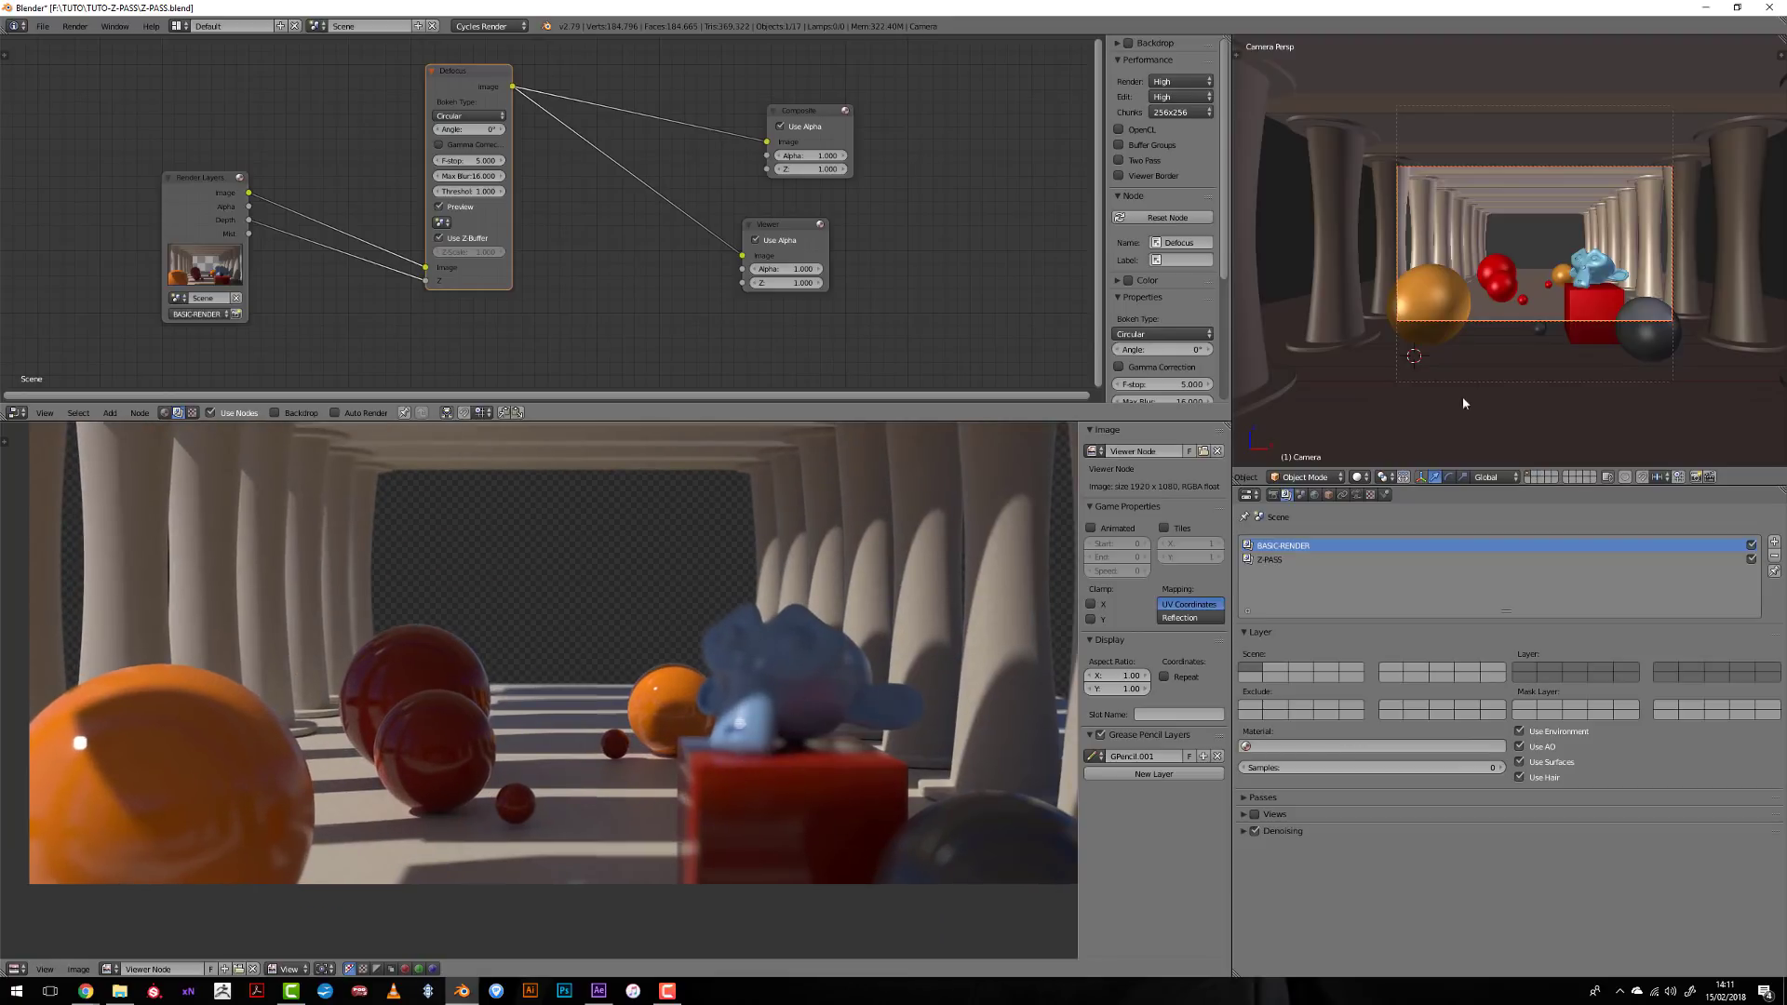
{"action": "mouse_move", "coordinate": [1489, 279]}
{"action": "middle_mouse_down"}
{"action": "mouse_move", "coordinate": [1439, 311]}
{"action": "mouse_move", "coordinate": [1523, 277]}
{"action": "middle_mouse_up"}
- Clear the camera's focus object and lower its focus distance toward 12.26
{"action": "left_click", "coordinate": [1356, 494]}
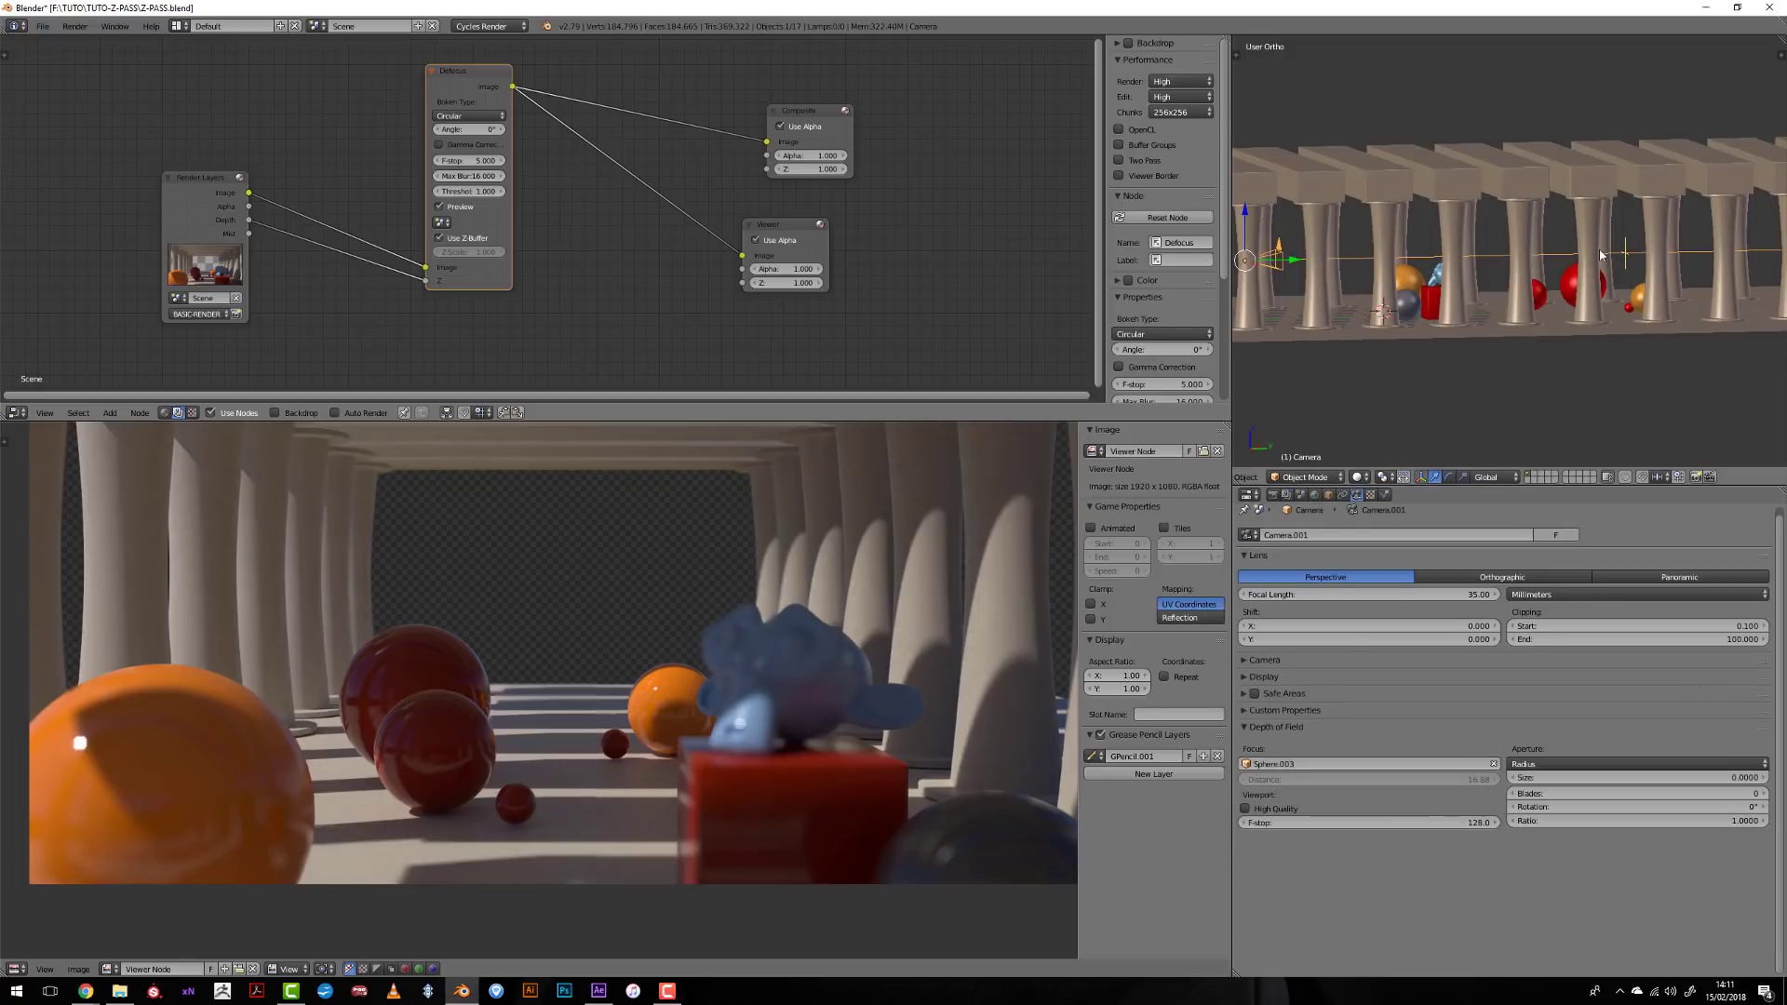
{"action": "left_click", "coordinate": [1494, 763]}
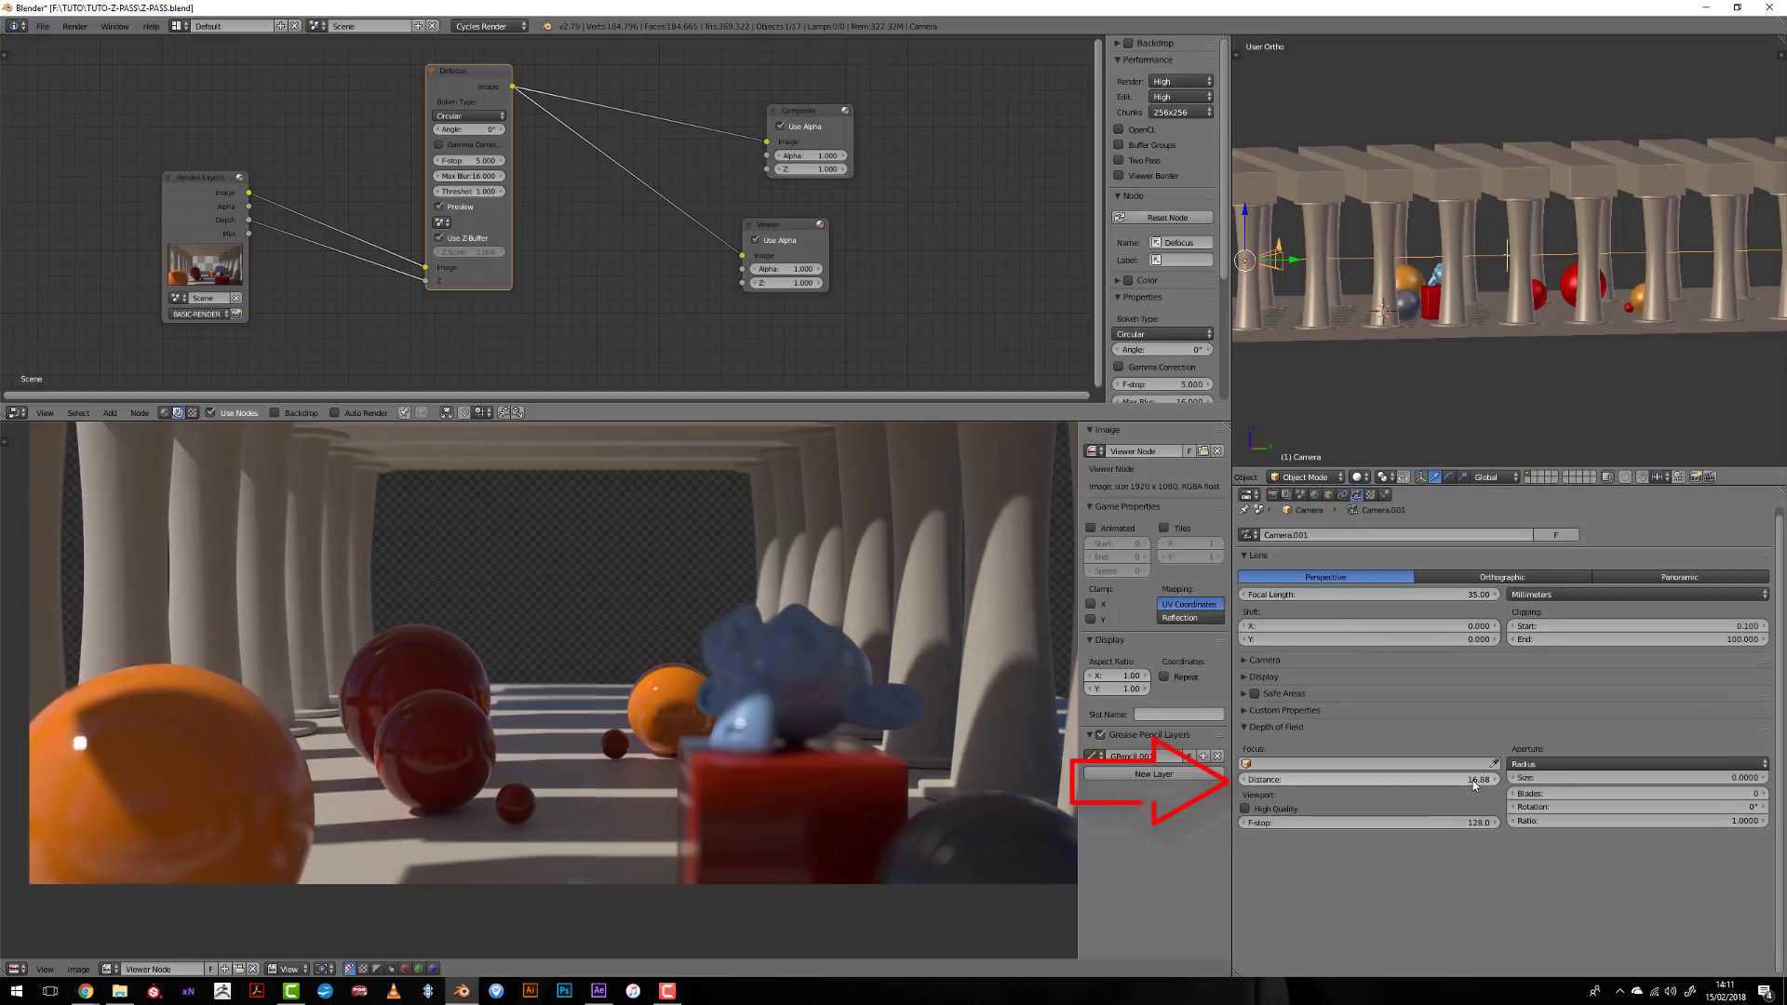
{"action": "left_click_drag", "start_coordinate": [1472, 783], "coordinate": [1429, 784]}
{"action": "scroll", "coordinate": [1489, 261], "scroll_direction": "up", "scroll_amount": 3}
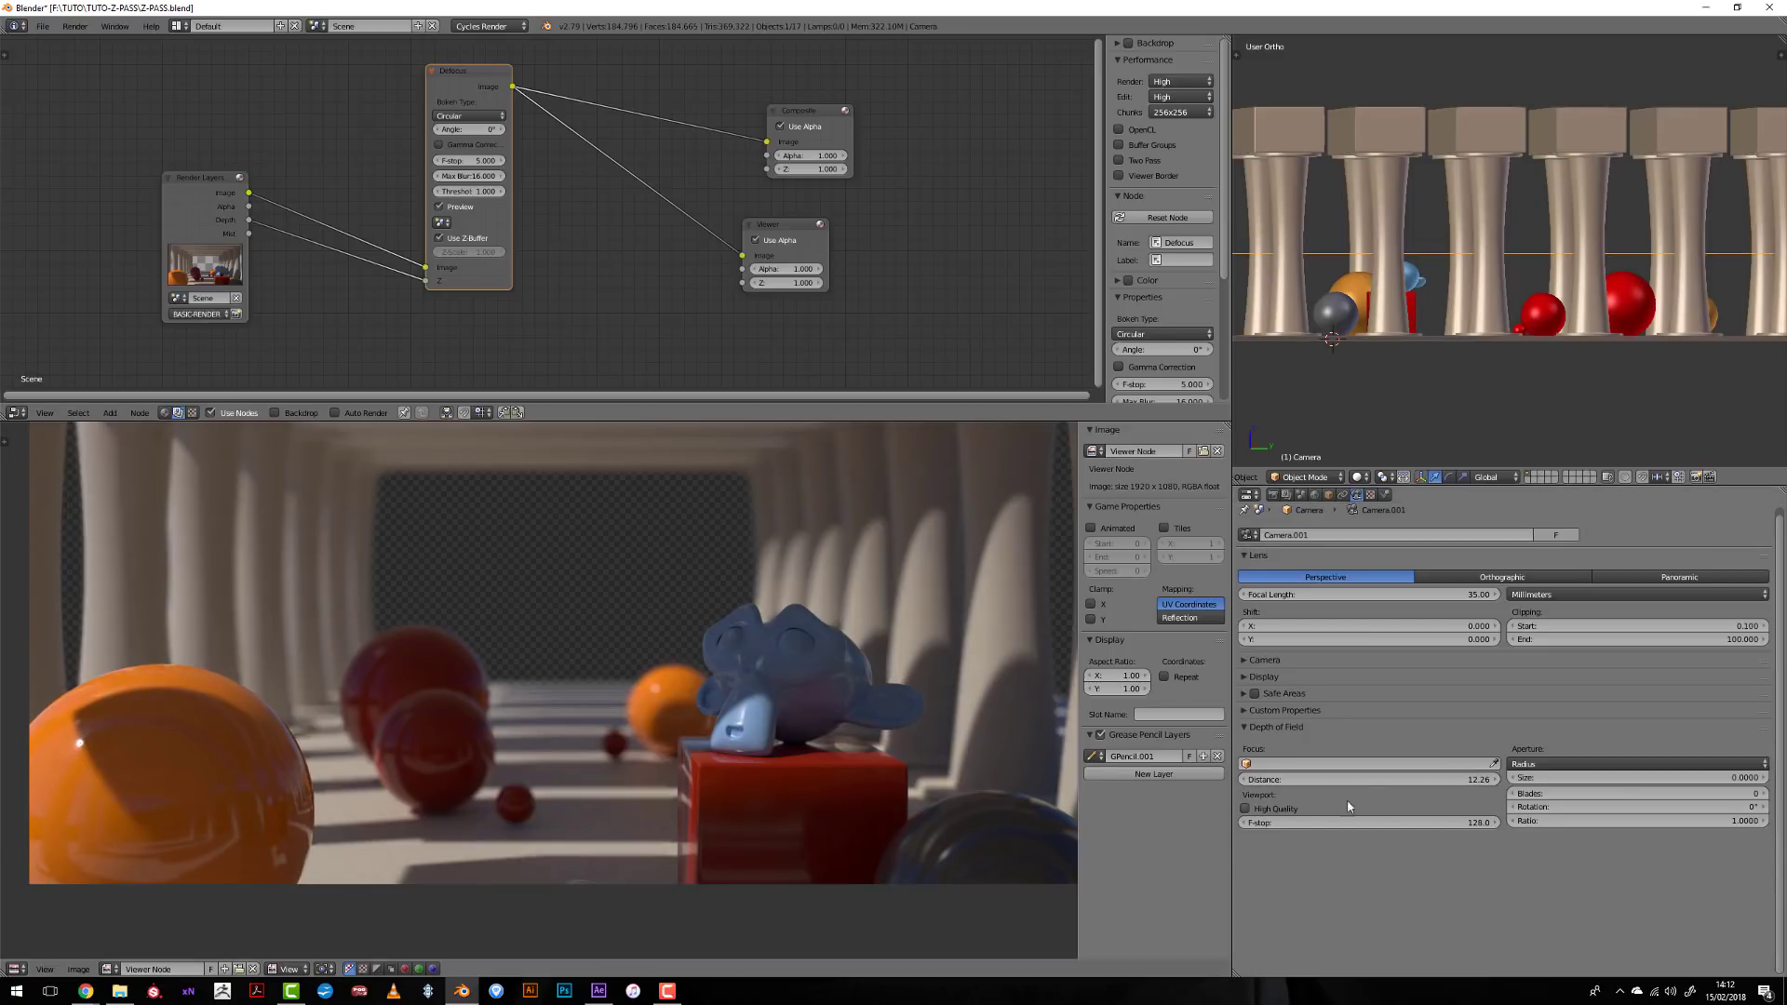
- Make Suzanne the camera's focus object and collapse the Display and Depth of Field panels
{"action": "left_click", "coordinate": [1359, 763]}
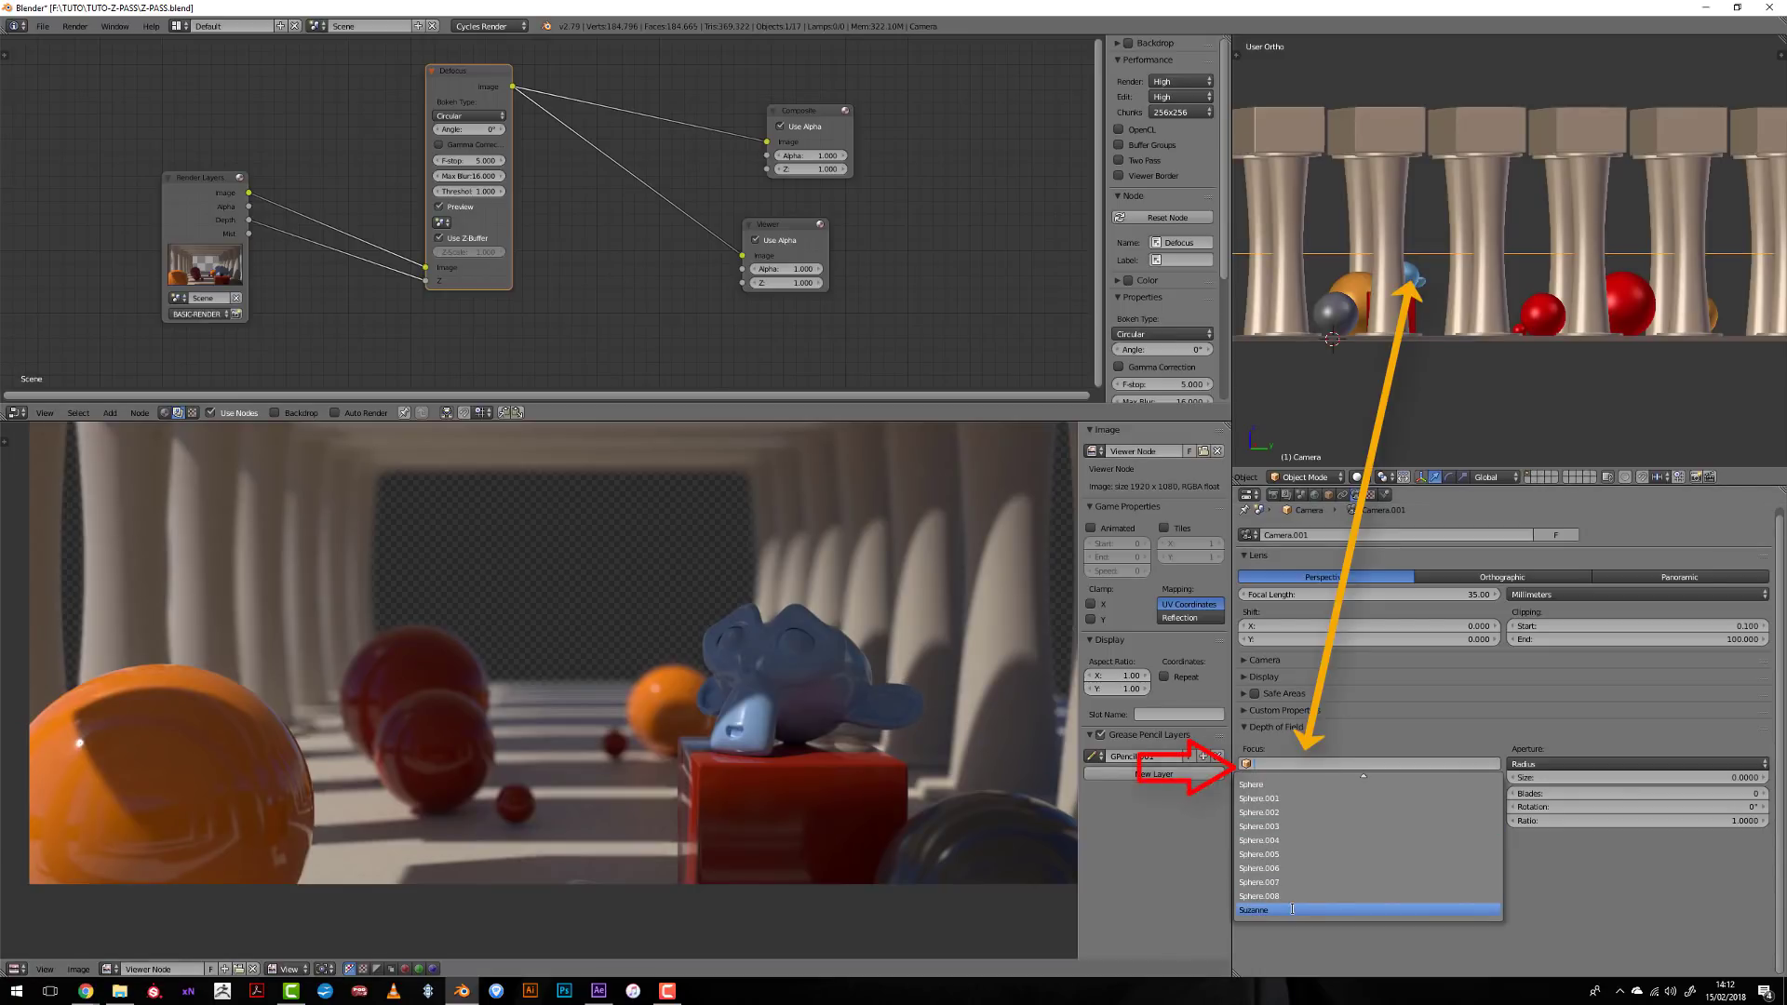
{"action": "left_click", "coordinate": [1312, 908]}
{"action": "middle_click_drag", "start_coordinate": [1424, 307], "coordinate": [1383, 276]}
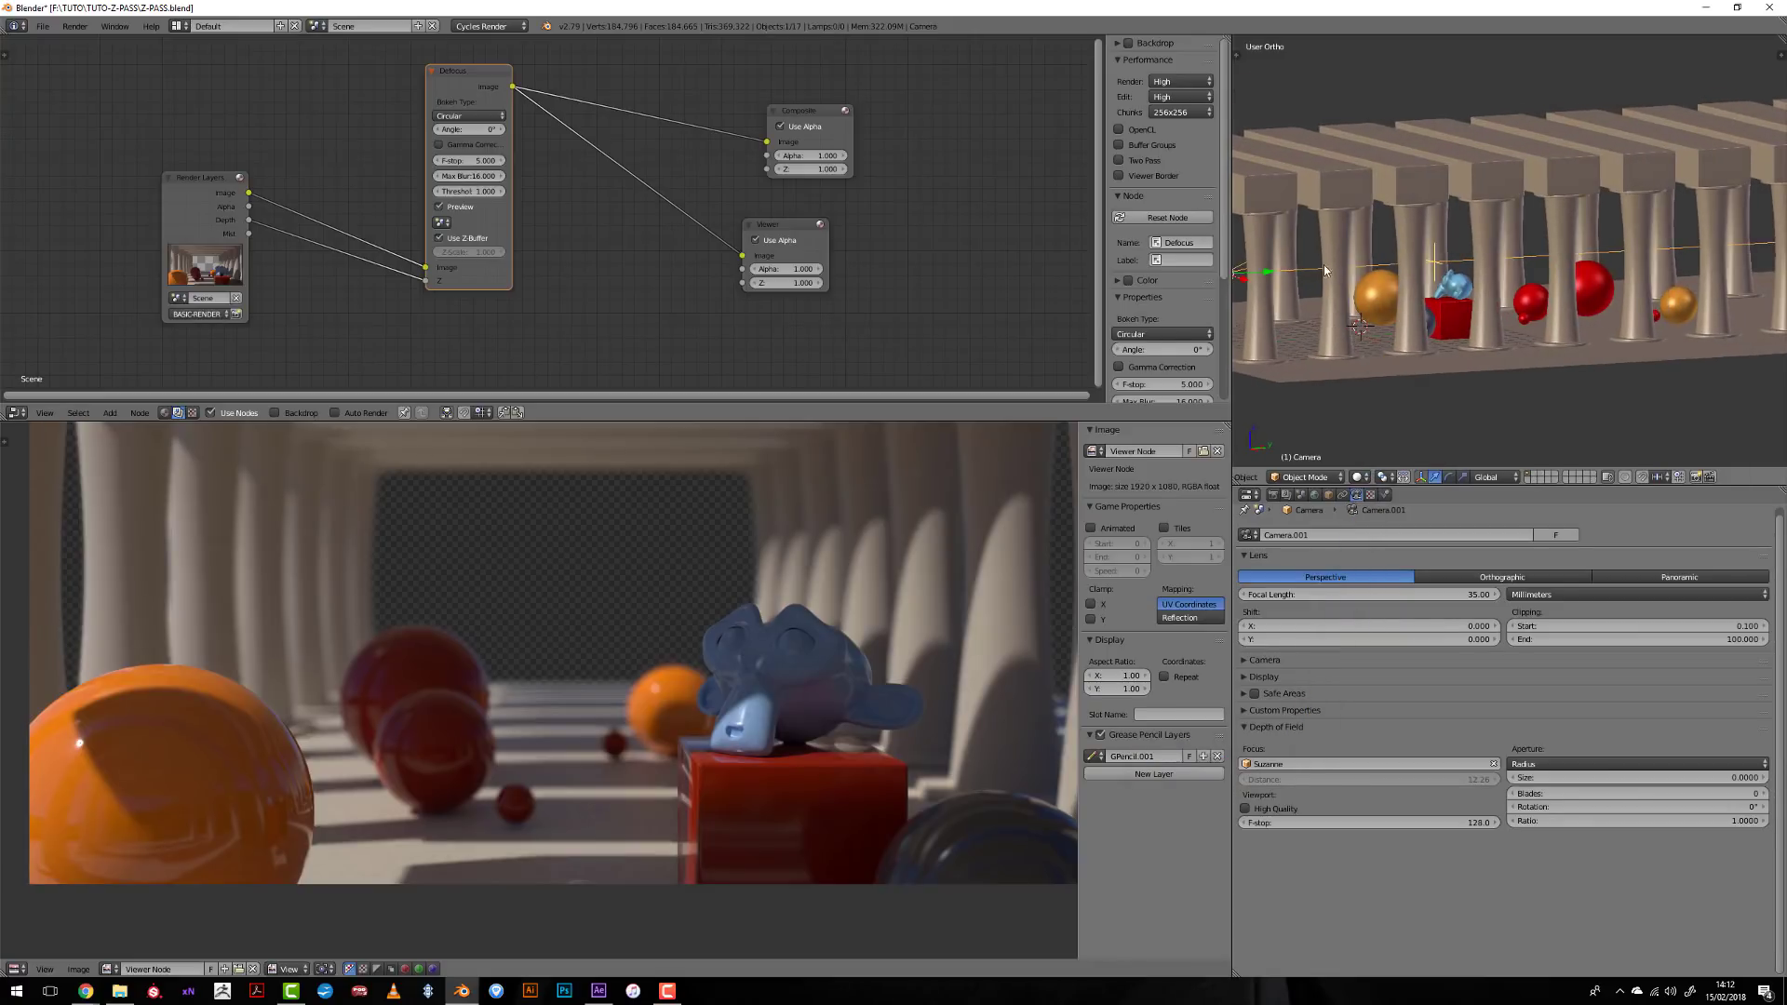
{"action": "left_click", "coordinate": [1245, 685]}
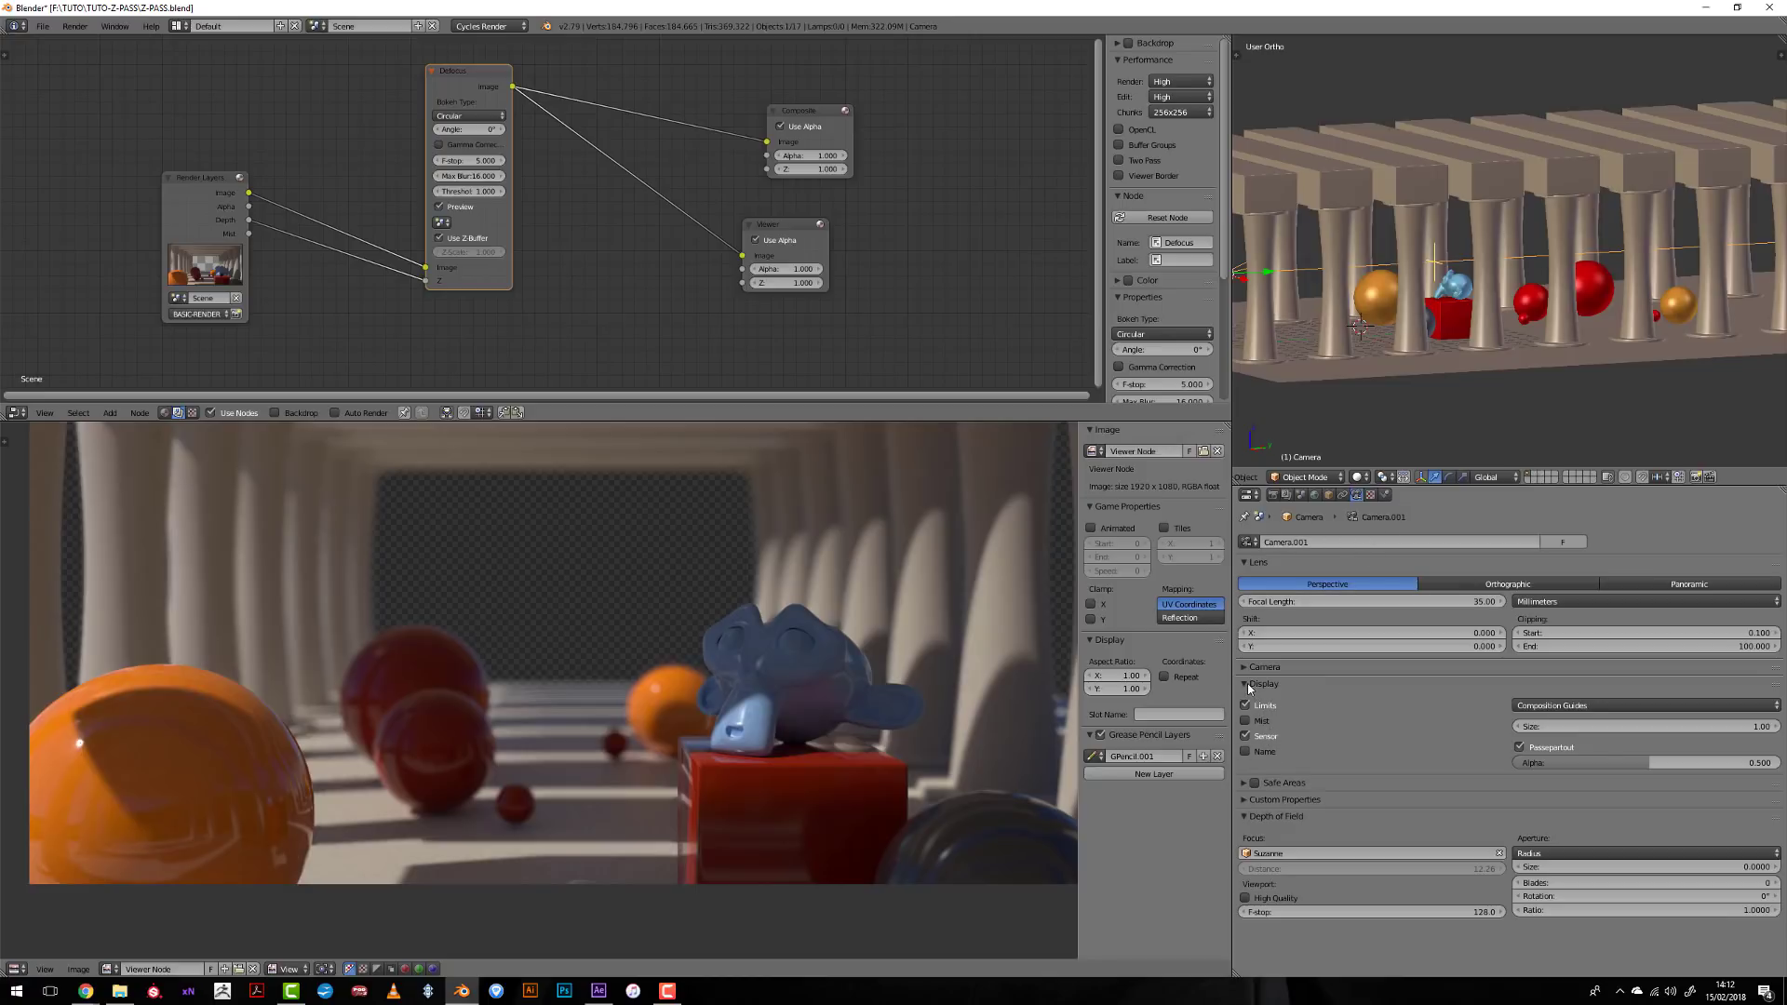
{"action": "left_click", "coordinate": [1247, 683]}
{"action": "left_click", "coordinate": [1247, 733]}
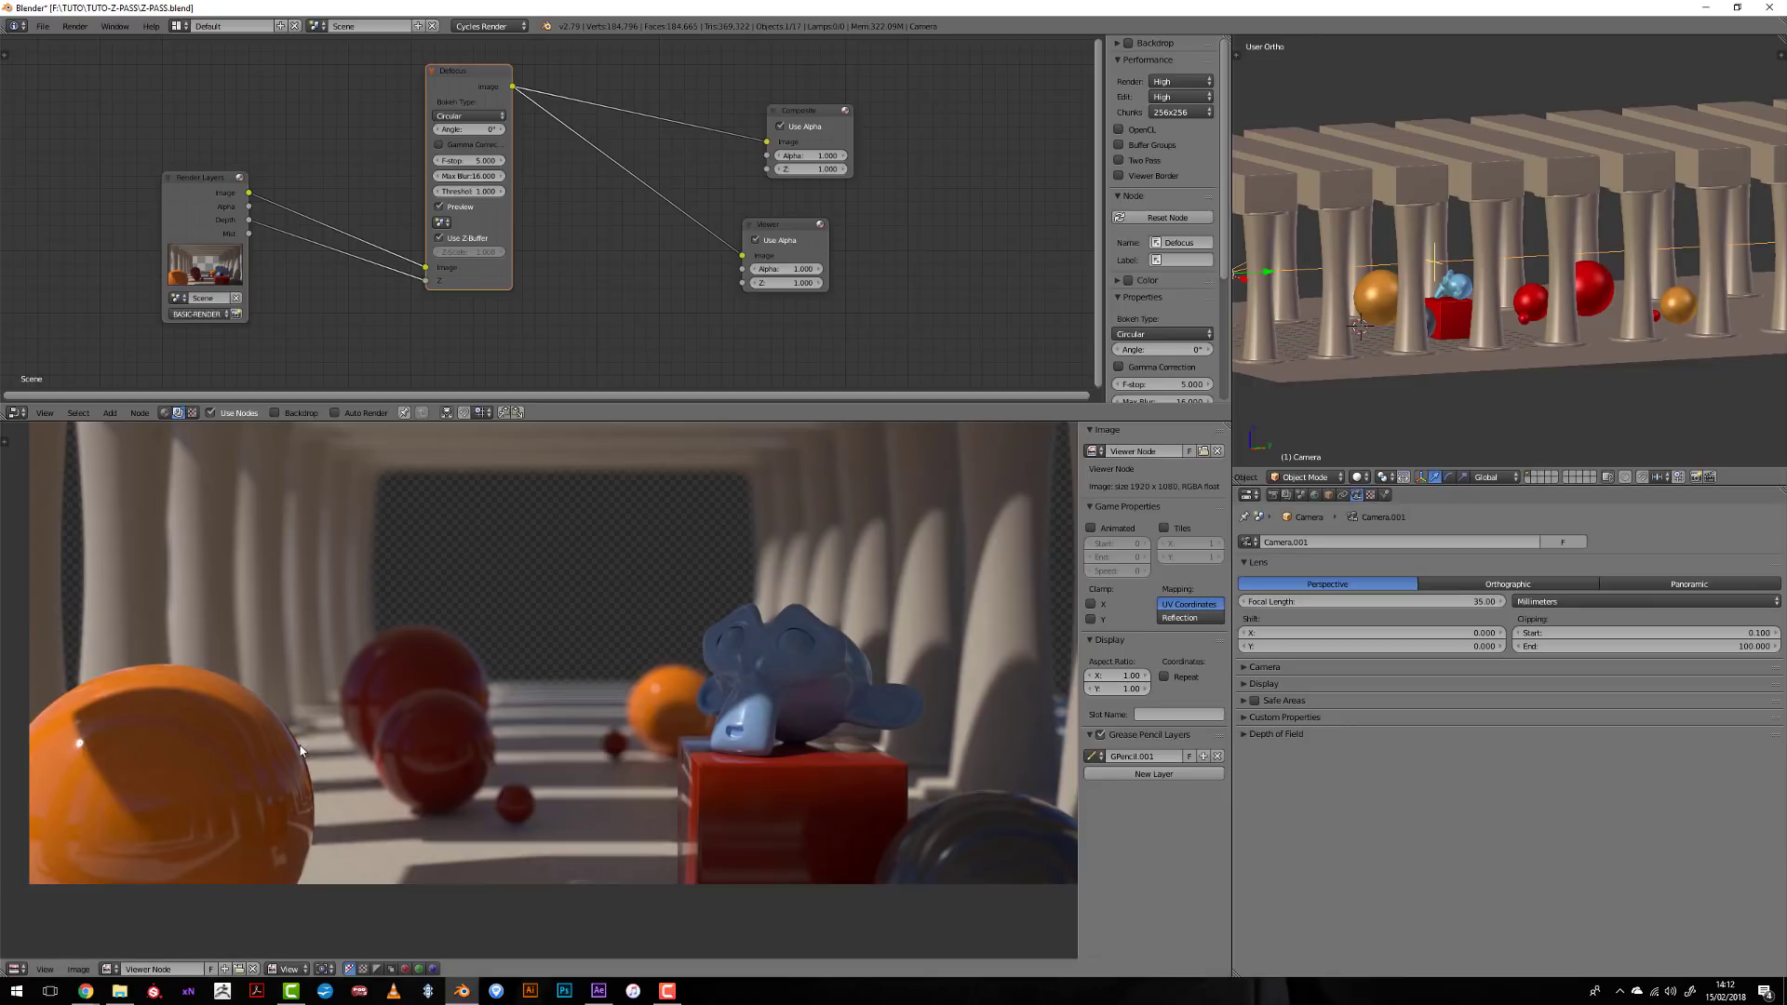
{"action": "scroll", "coordinate": [523, 750], "scroll_direction": "up", "scroll_amount": 2}
{"action": "scroll", "coordinate": [523, 750], "scroll_direction": "down", "scroll_amount": 2}
- Duplicate the Render Layers node below the original and set it to the Z-PASS layer
{"action": "left_click_drag", "start_coordinate": [734, 427], "coordinate": [728, 547]}
{"action": "scroll", "coordinate": [642, 670], "scroll_direction": "down", "scroll_amount": 2}
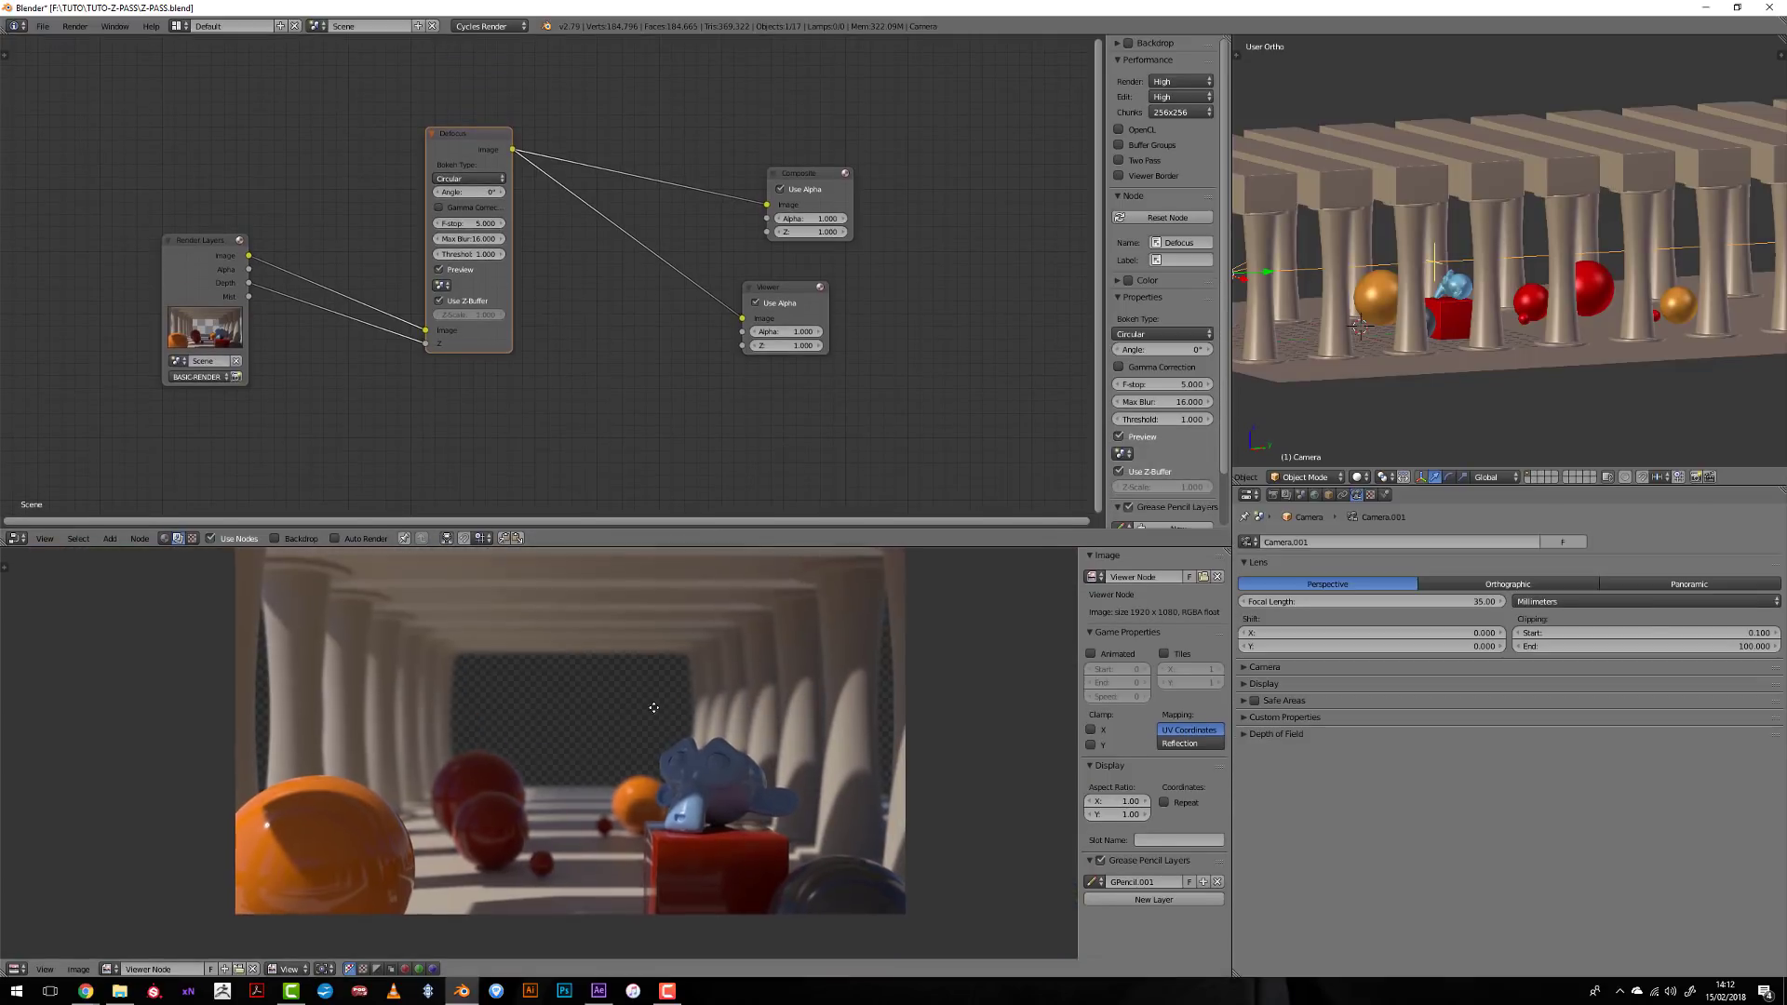
{"action": "middle_click_drag", "start_coordinate": [254, 289], "coordinate": [388, 173]}
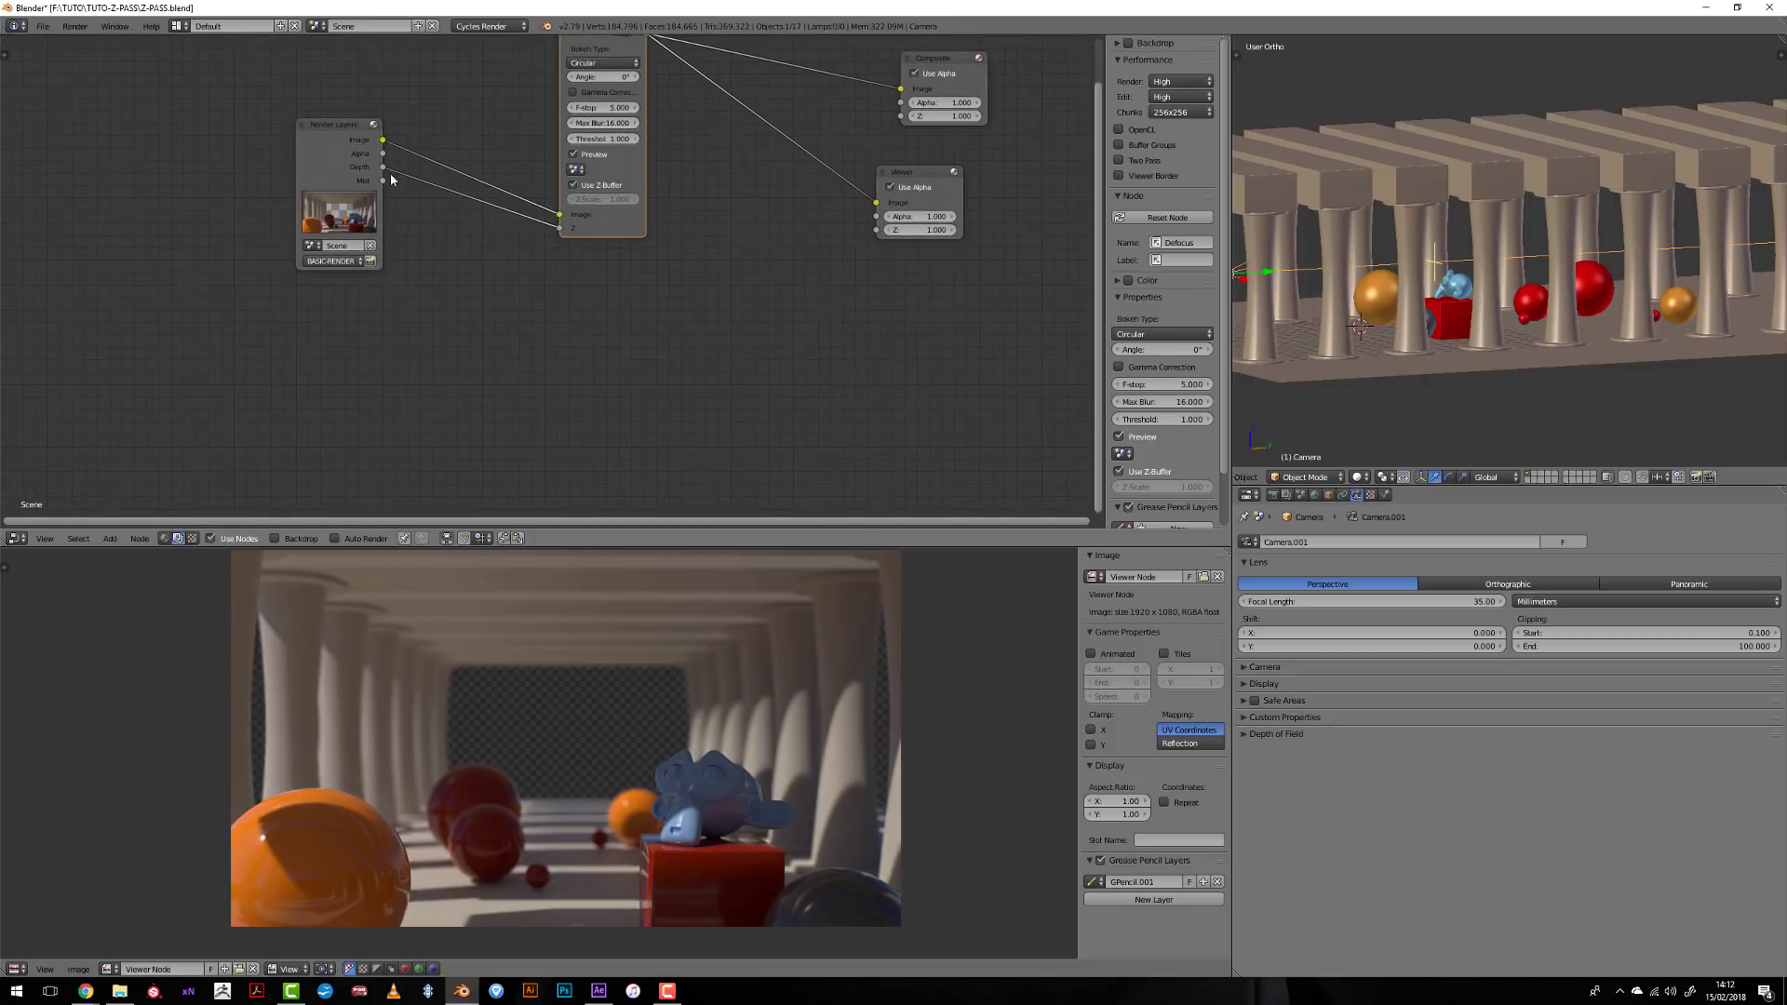
{"action": "left_click", "coordinate": [309, 127]}
{"action": "key", "text": "shift+d"}
{"action": "left_click", "coordinate": [313, 428]}
{"action": "left_click", "coordinate": [314, 421]}
{"action": "left_click", "coordinate": [327, 402]}
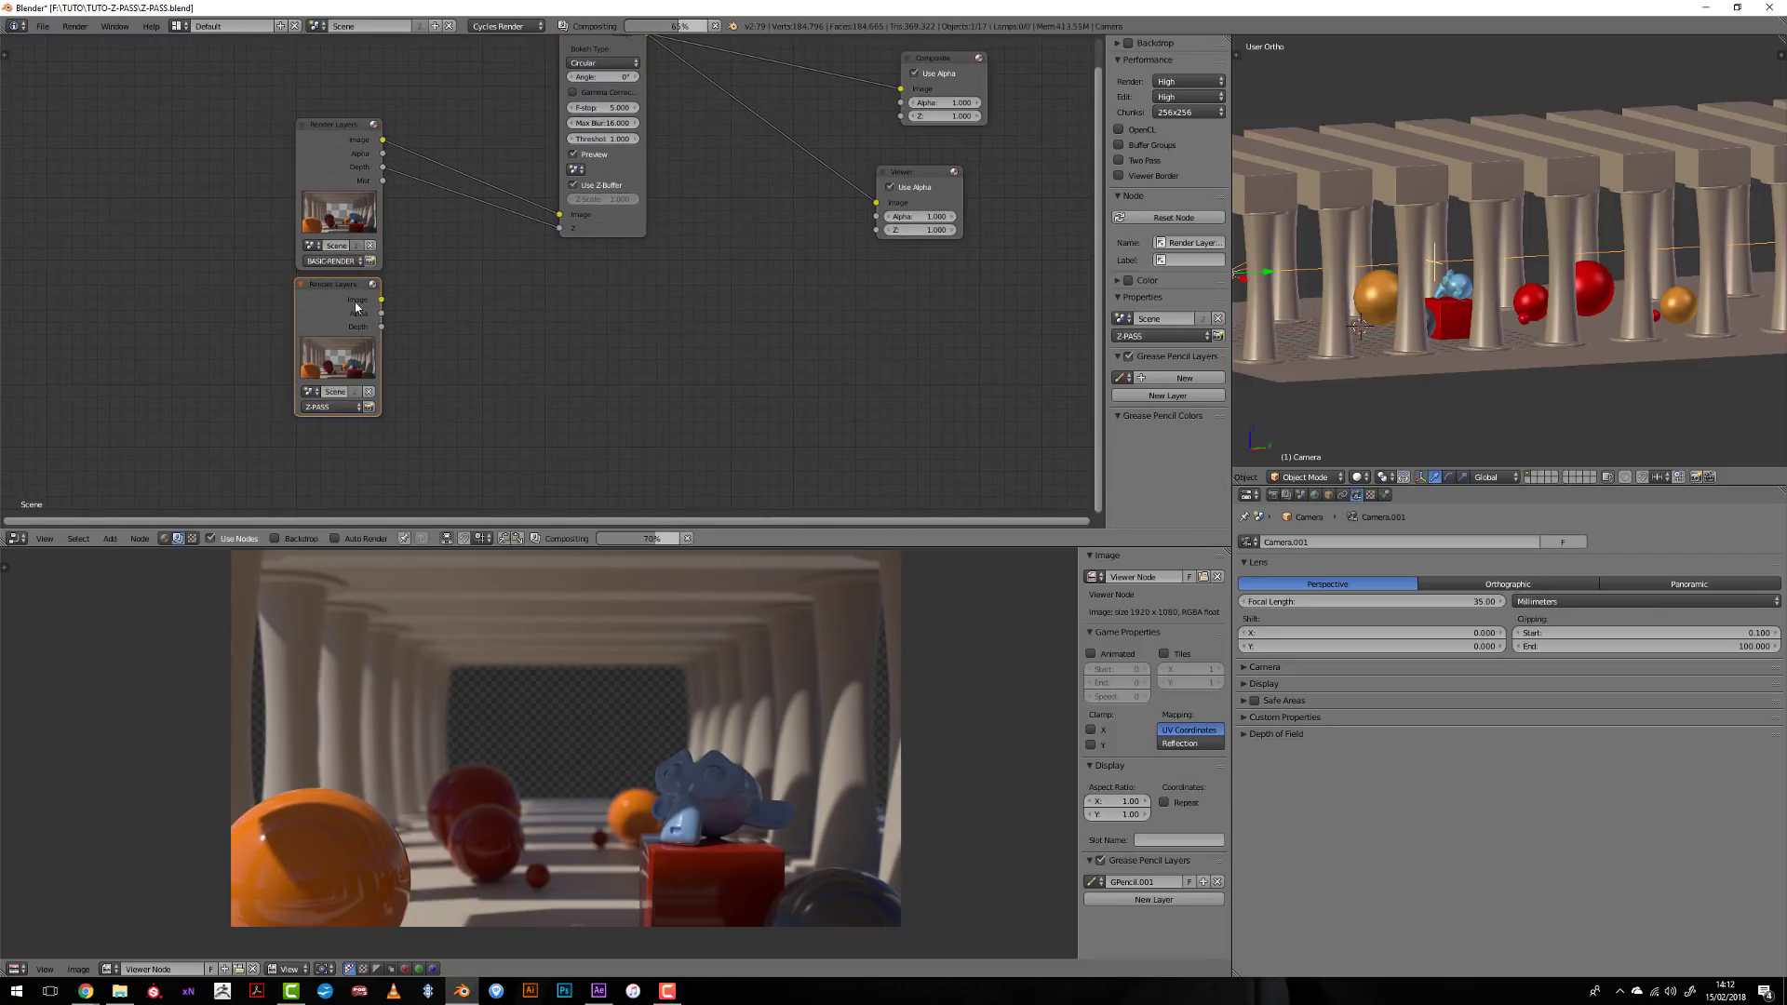
{"action": "left_click", "coordinate": [345, 314], "text": "ctrl+shift"}
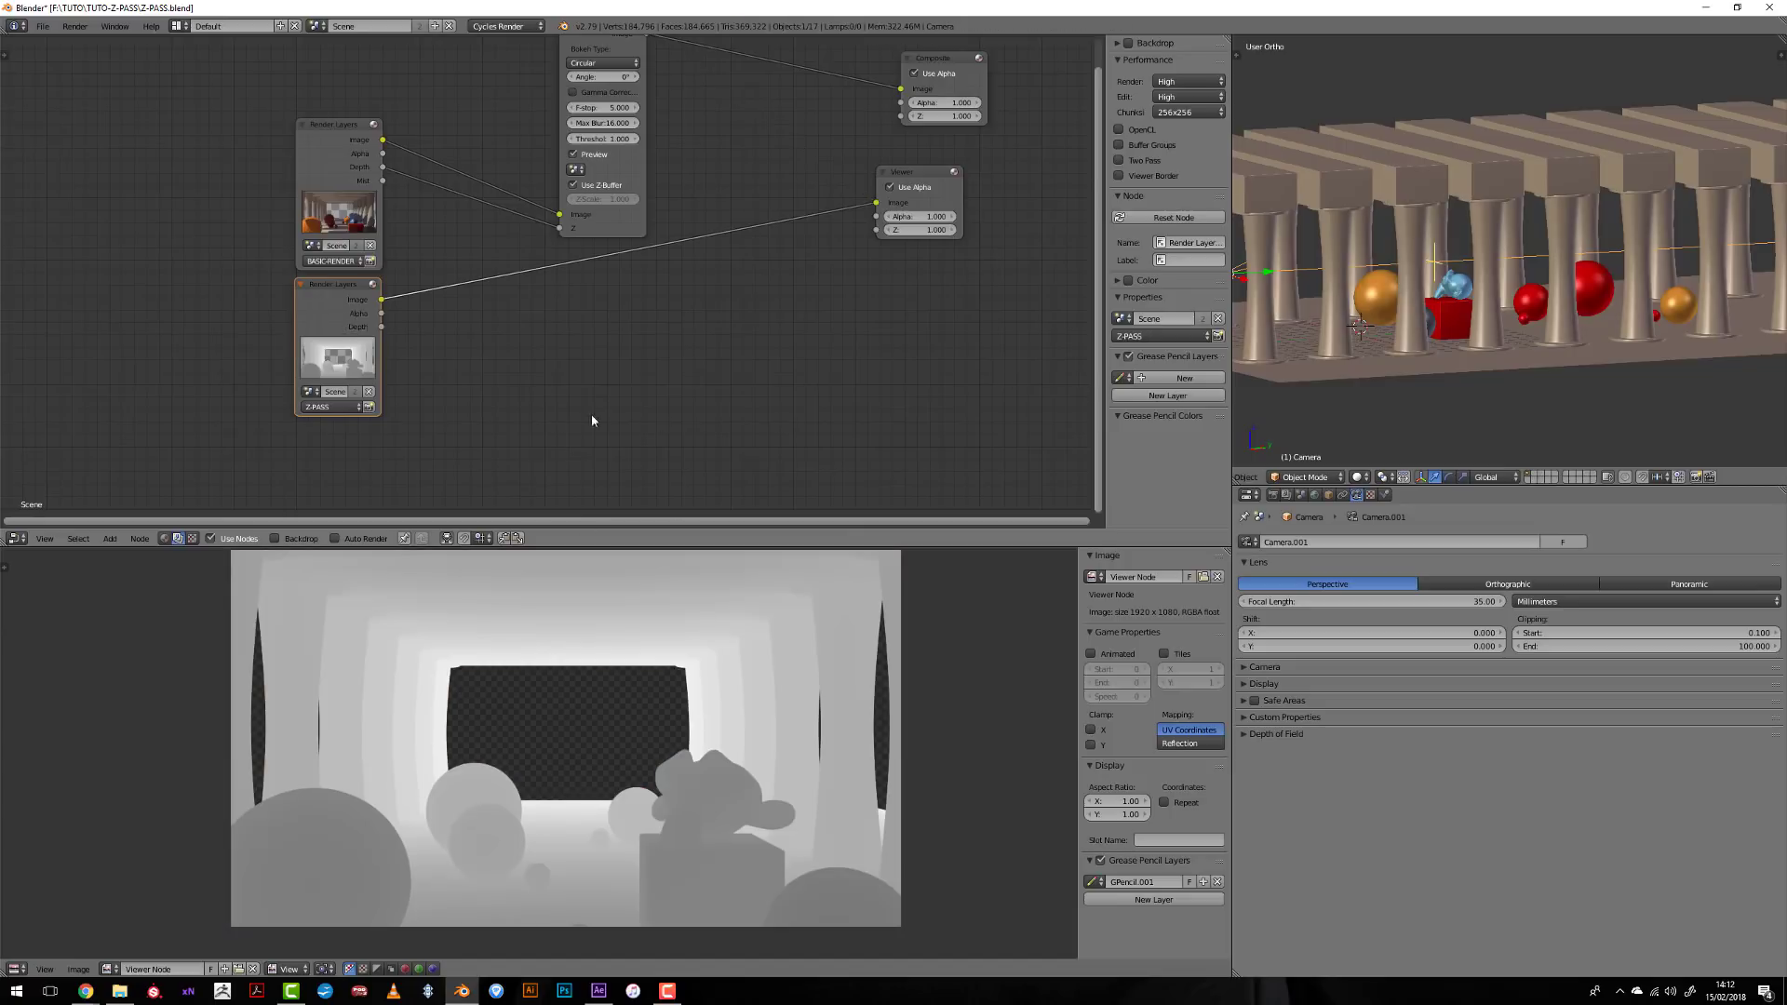
- Link the Z-PASS image into the Defocus Z input and preview the blurred result
{"action": "left_click_drag", "start_coordinate": [388, 298], "coordinate": [555, 229]}
{"action": "scroll", "coordinate": [783, 347], "scroll_direction": "down", "scroll_amount": 1}
{"action": "middle_click_drag", "start_coordinate": [806, 354], "coordinate": [793, 384]}
{"action": "left_click", "coordinate": [588, 91], "text": "ctrl+shift"}
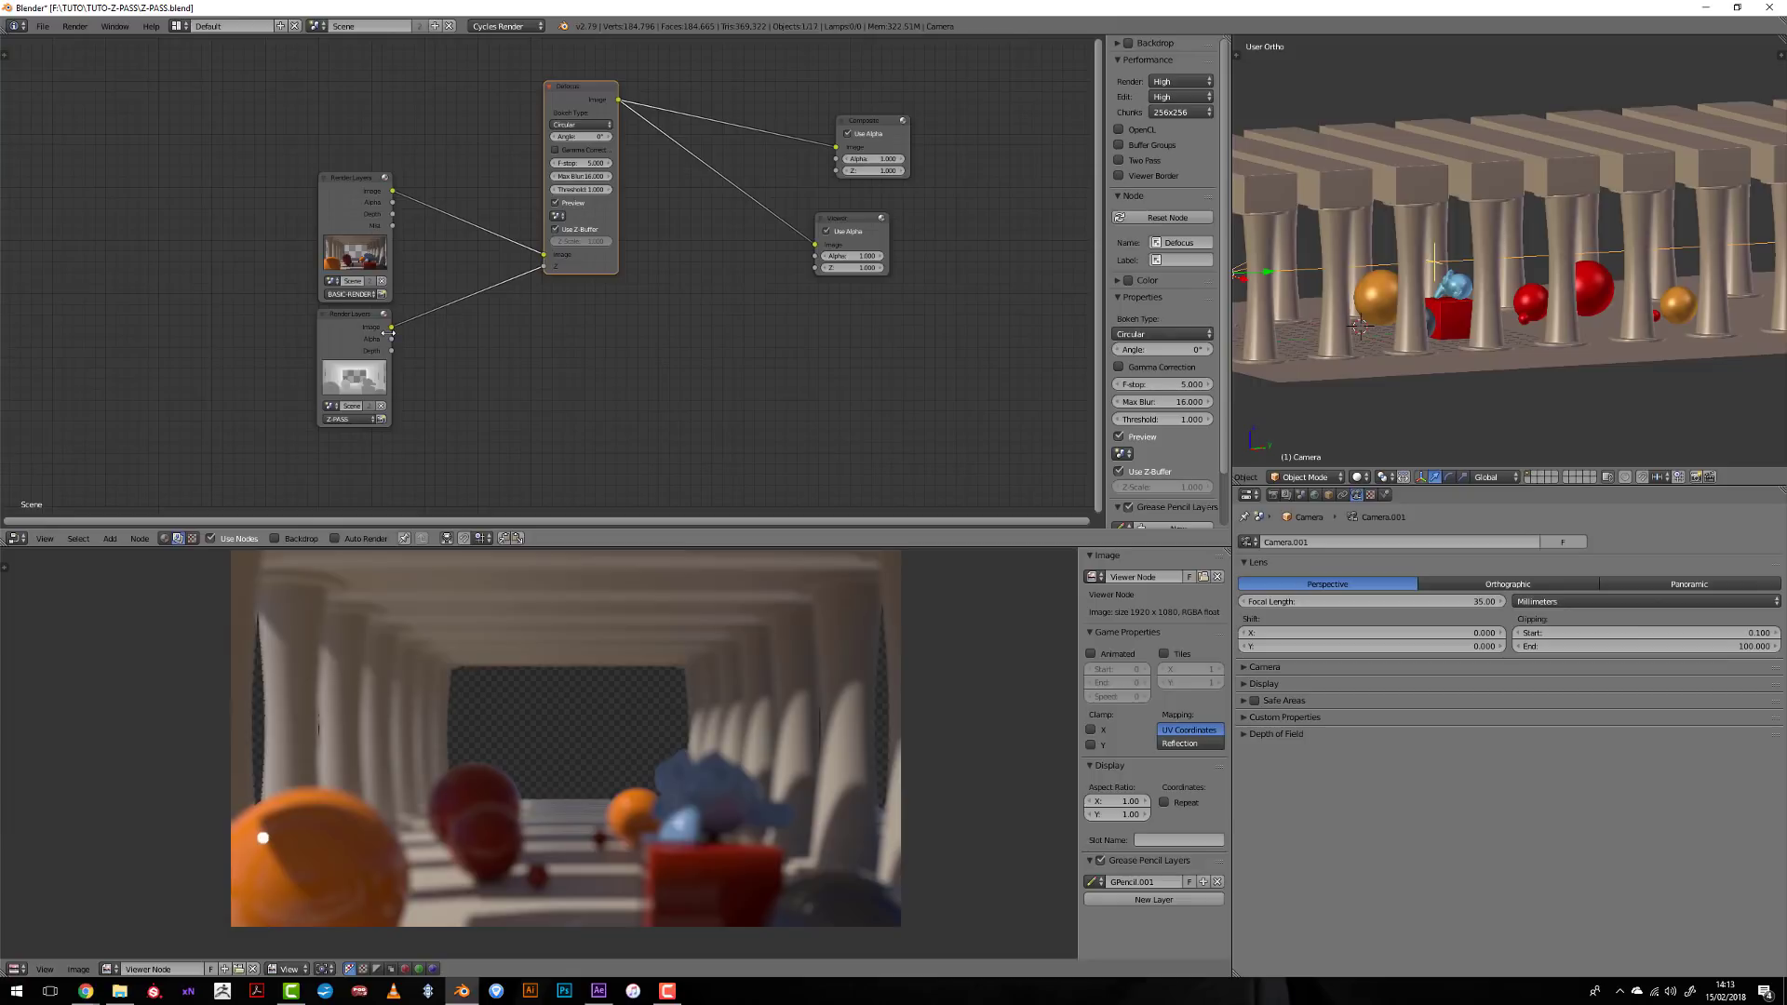
- Add a Math node set to Multiply with a second value of 50
{"action": "scroll", "coordinate": [476, 349], "scroll_direction": "up", "scroll_amount": 3}
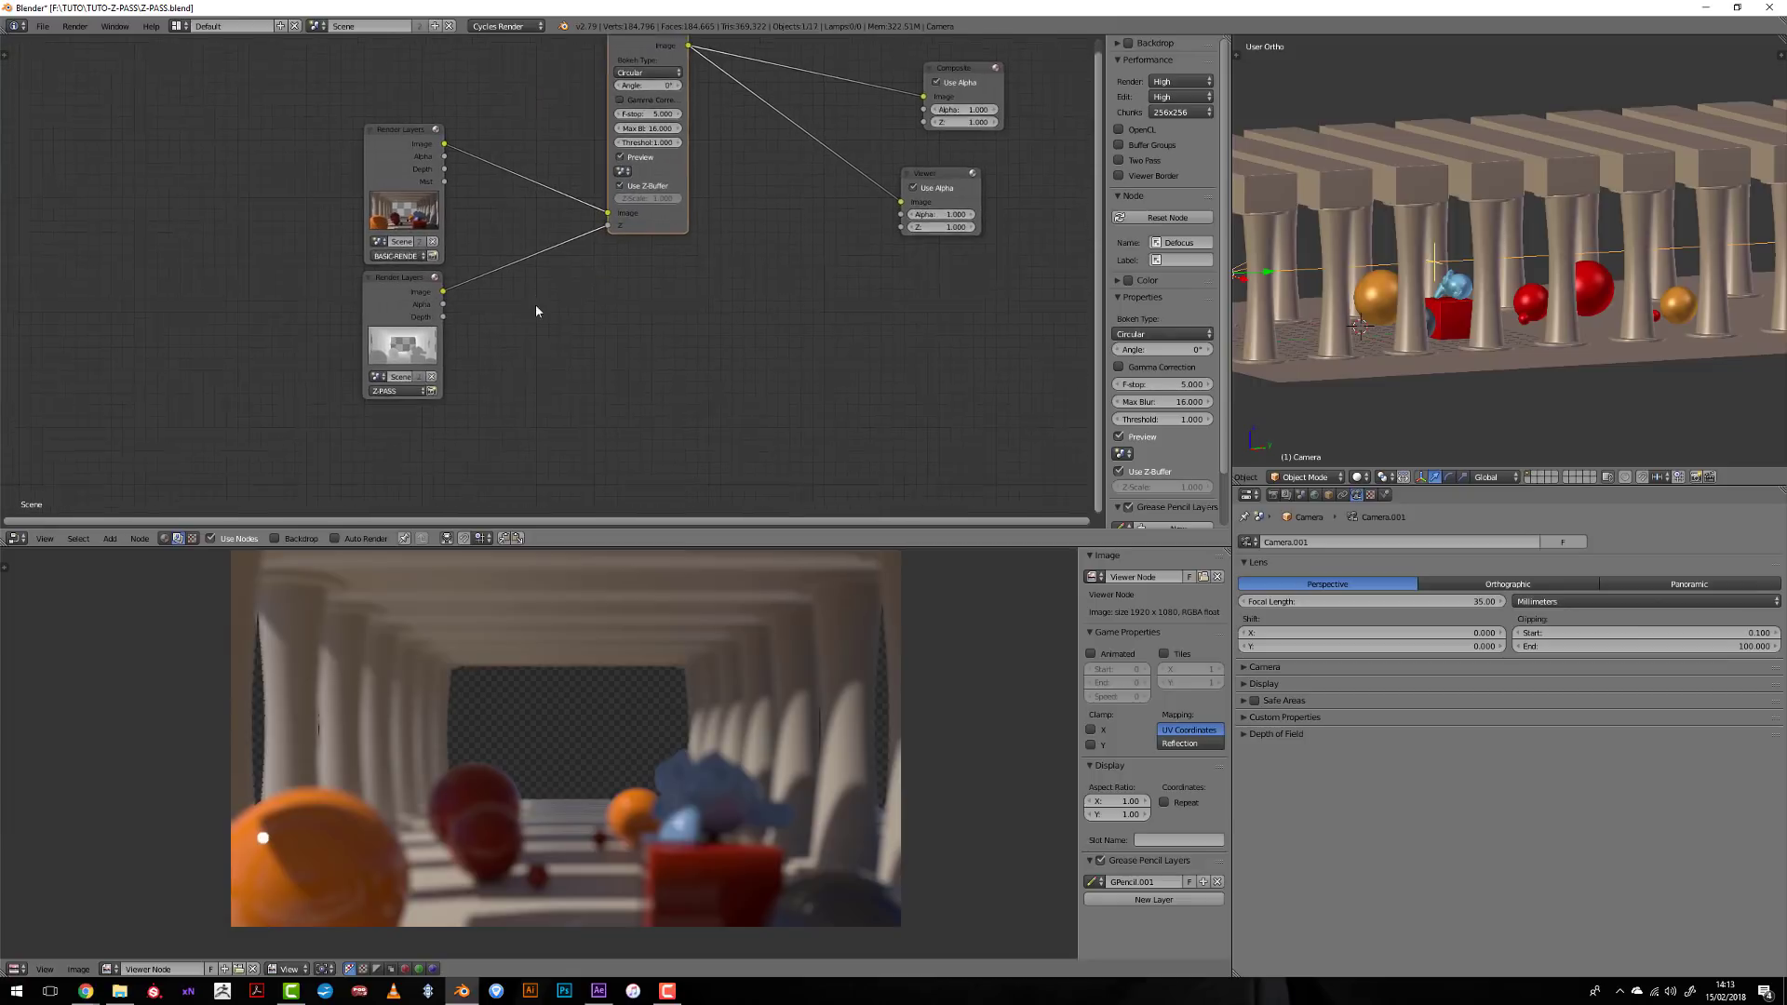
{"action": "key", "text": "shift+a"}
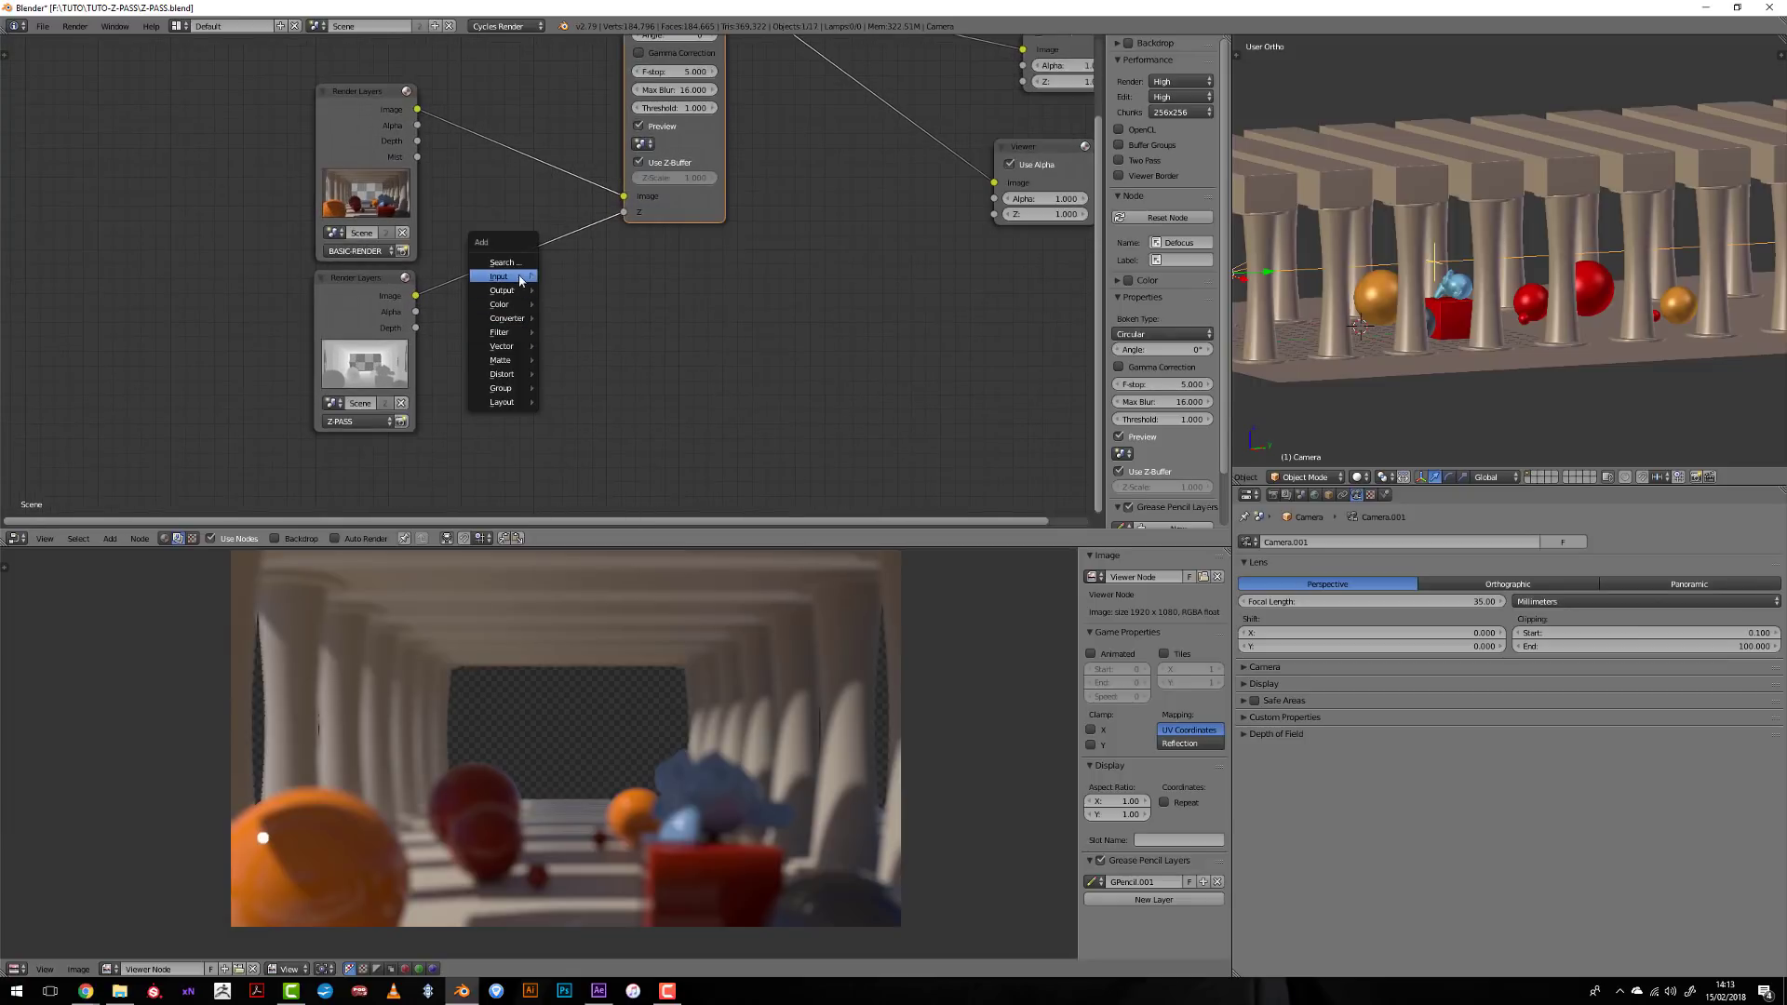
{"action": "mouse_move", "coordinate": [502, 316]}
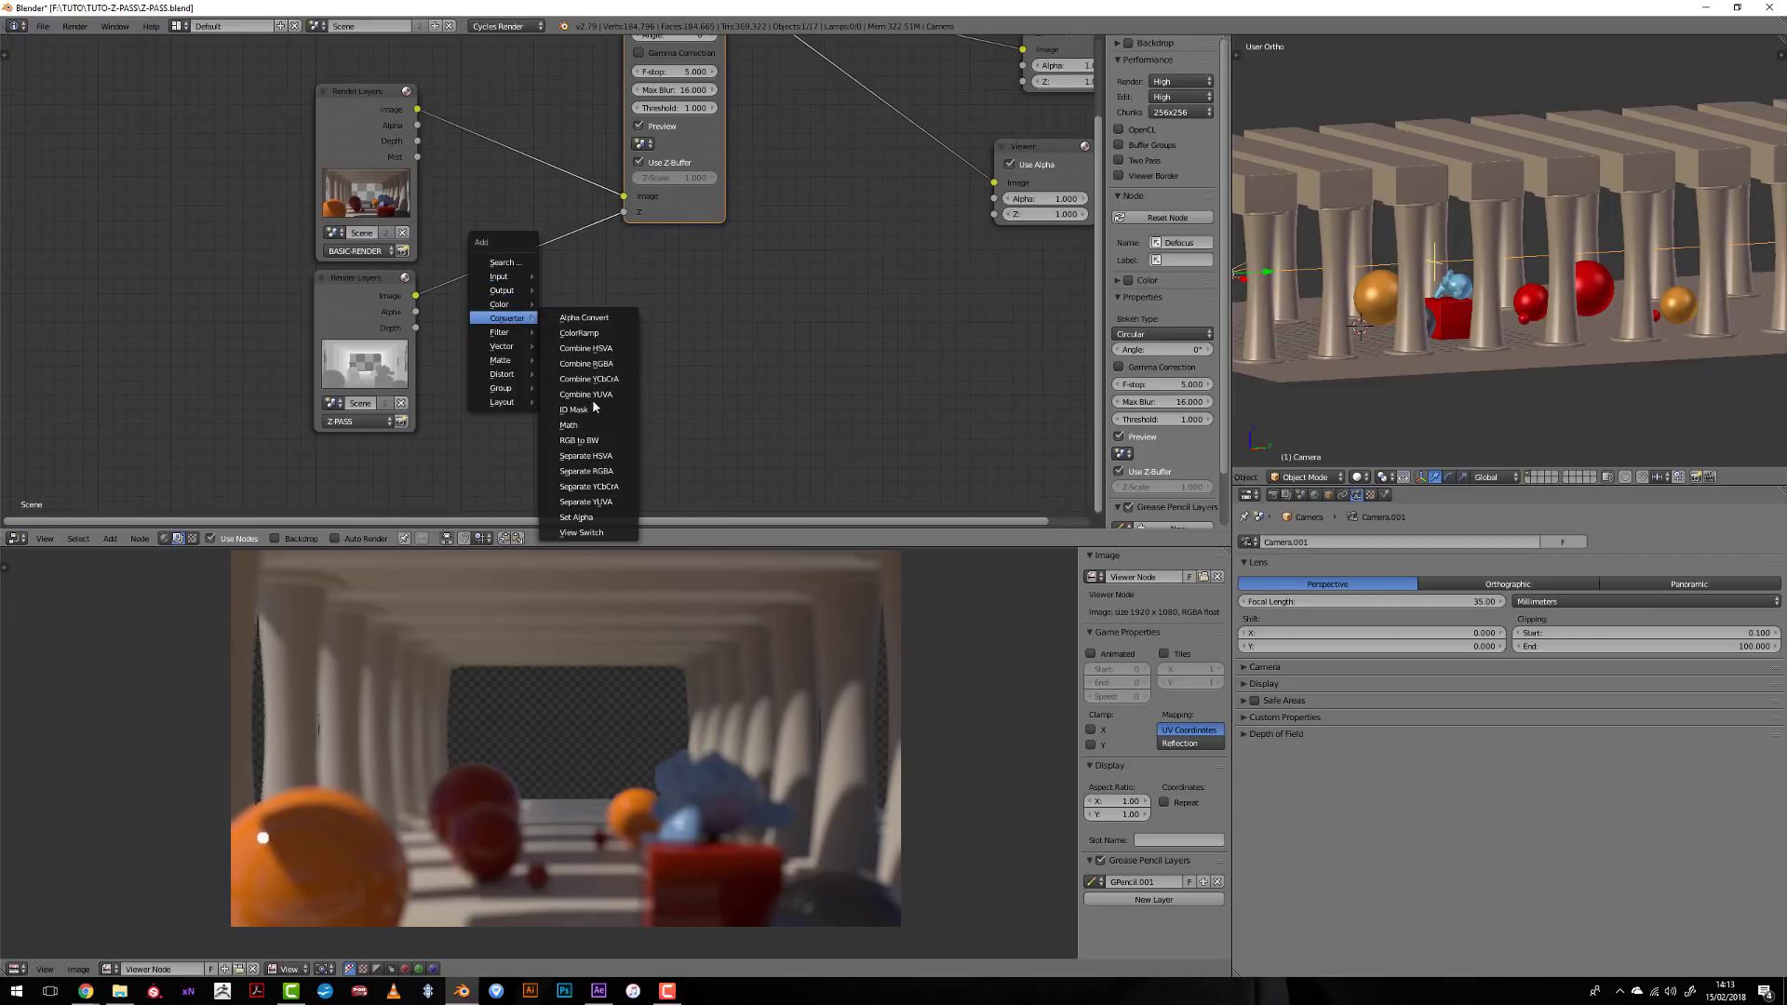
{"action": "left_click", "coordinate": [569, 424]}
{"action": "left_click", "coordinate": [545, 347]}
{"action": "left_click", "coordinate": [545, 347]}
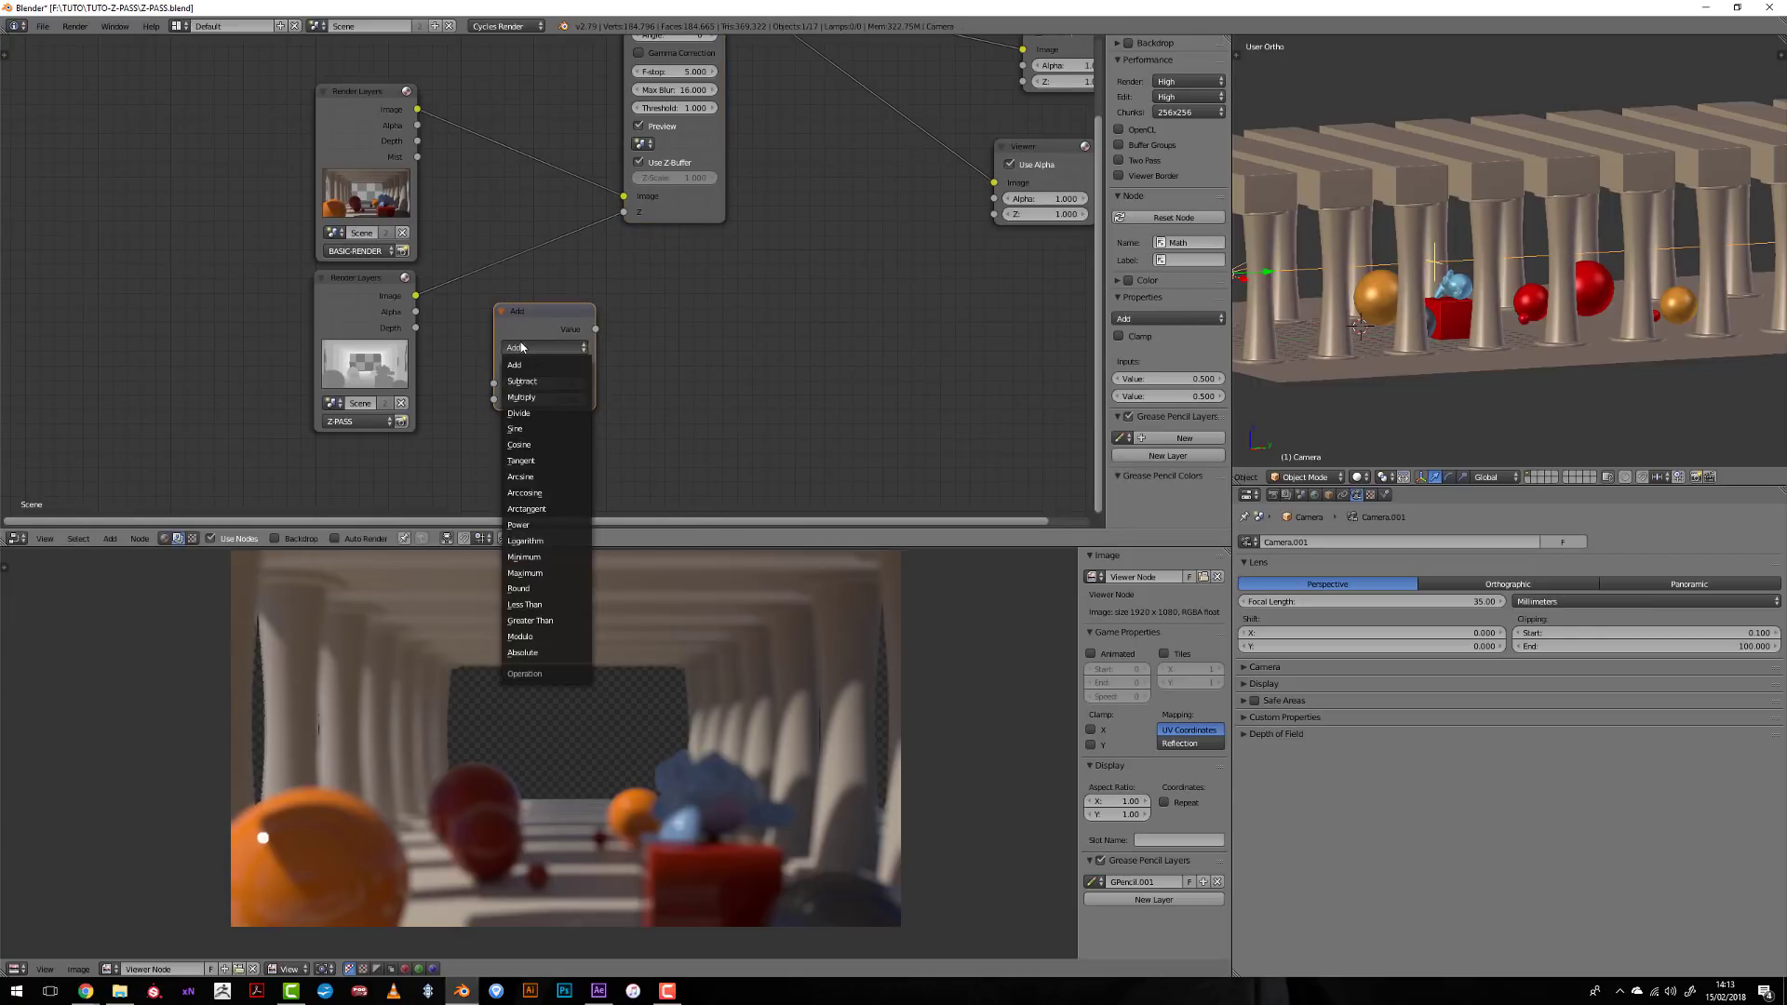
{"action": "left_click", "coordinate": [535, 397]}
{"action": "left_click", "coordinate": [544, 399]}
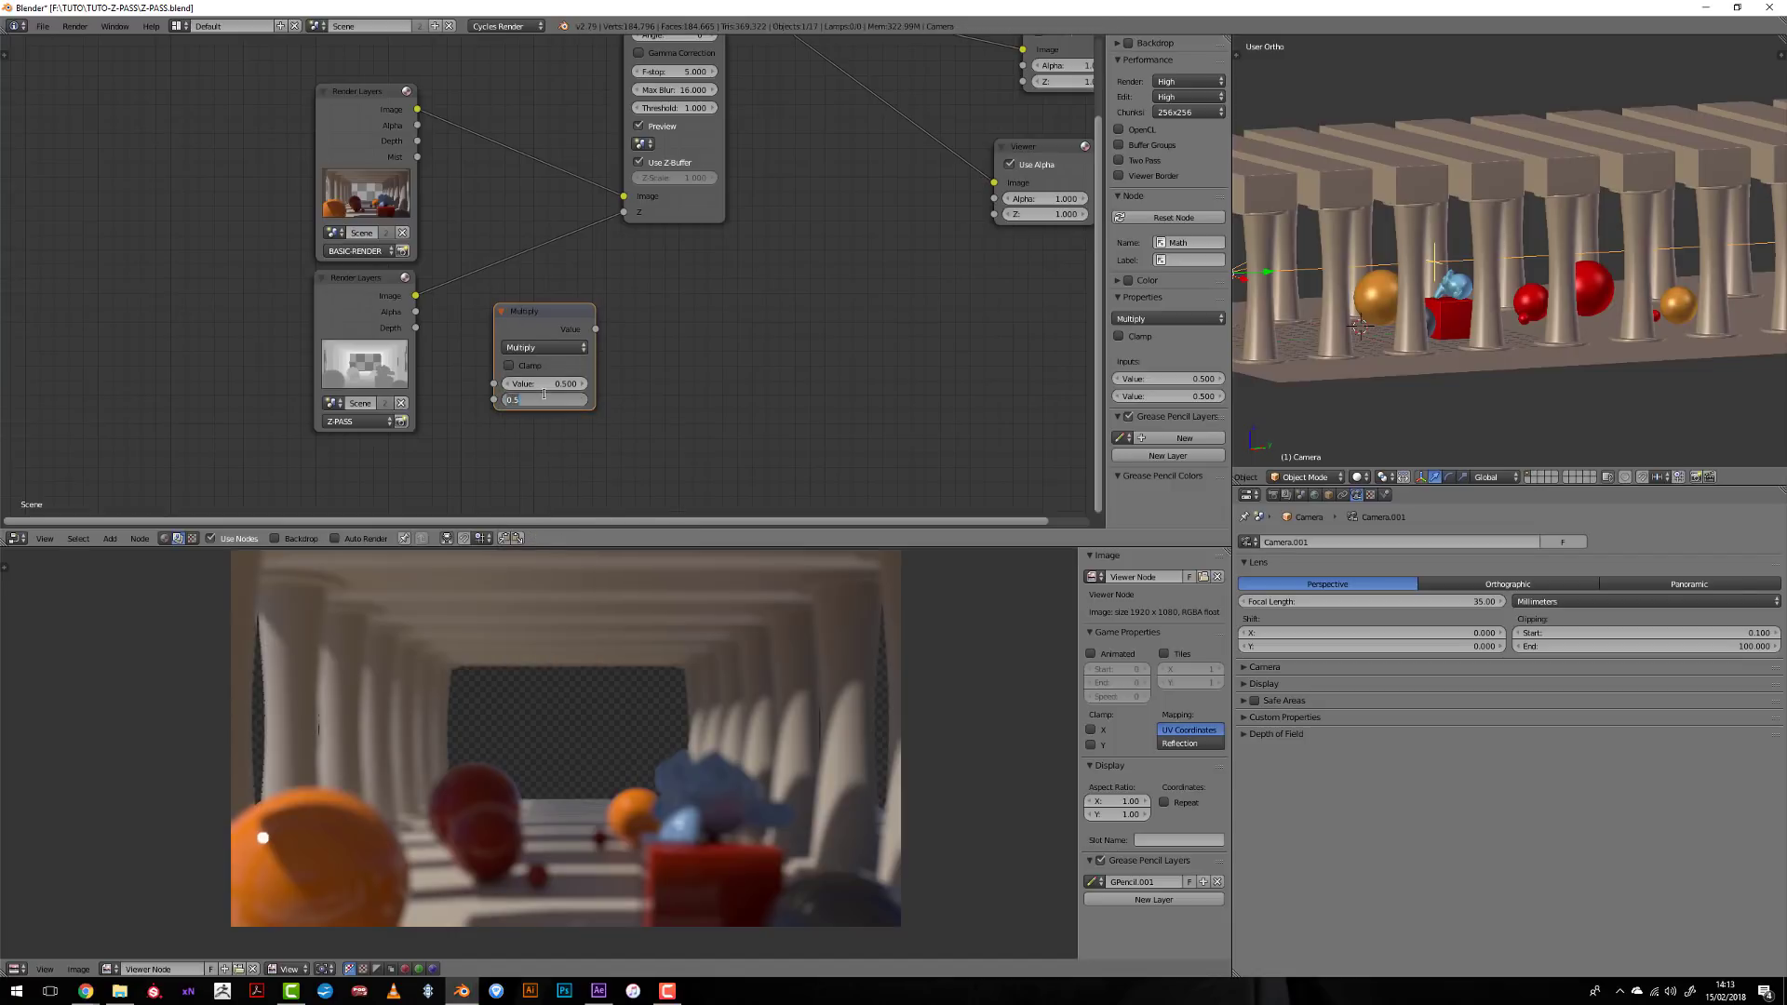
{"action": "type", "text": "50"}
{"action": "key", "text": "Return"}
- Link the Z-PASS image into the Multiply node and its result into Defocus Z
{"action": "left_click_drag", "start_coordinate": [416, 296], "coordinate": [493, 384]}
{"action": "left_click", "coordinate": [534, 311], "text": "ctrl+shift"}
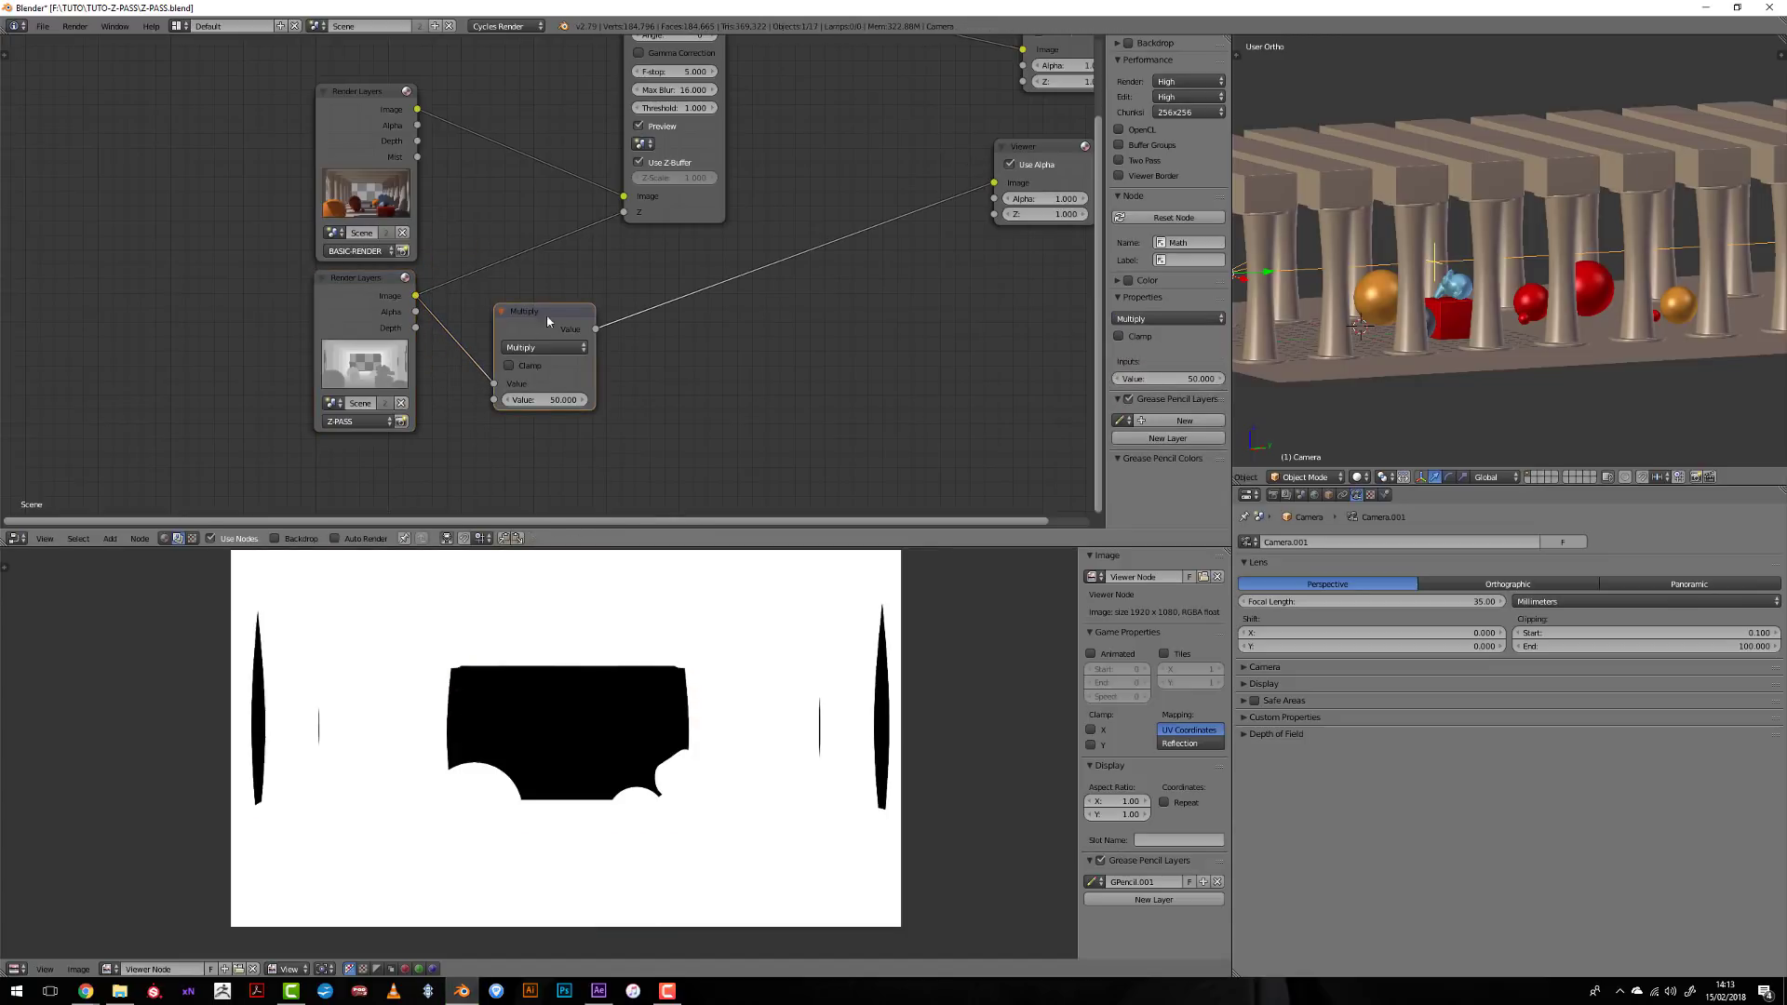
{"action": "left_click_drag", "start_coordinate": [596, 328], "coordinate": [623, 212]}
{"action": "scroll", "coordinate": [652, 351], "scroll_direction": "down", "scroll_amount": 2}
- Preview the Defocus result in the viewer and try the render's Depth pass on Defocus Z
{"action": "left_click", "coordinate": [633, 116], "text": "ctrl+shift"}
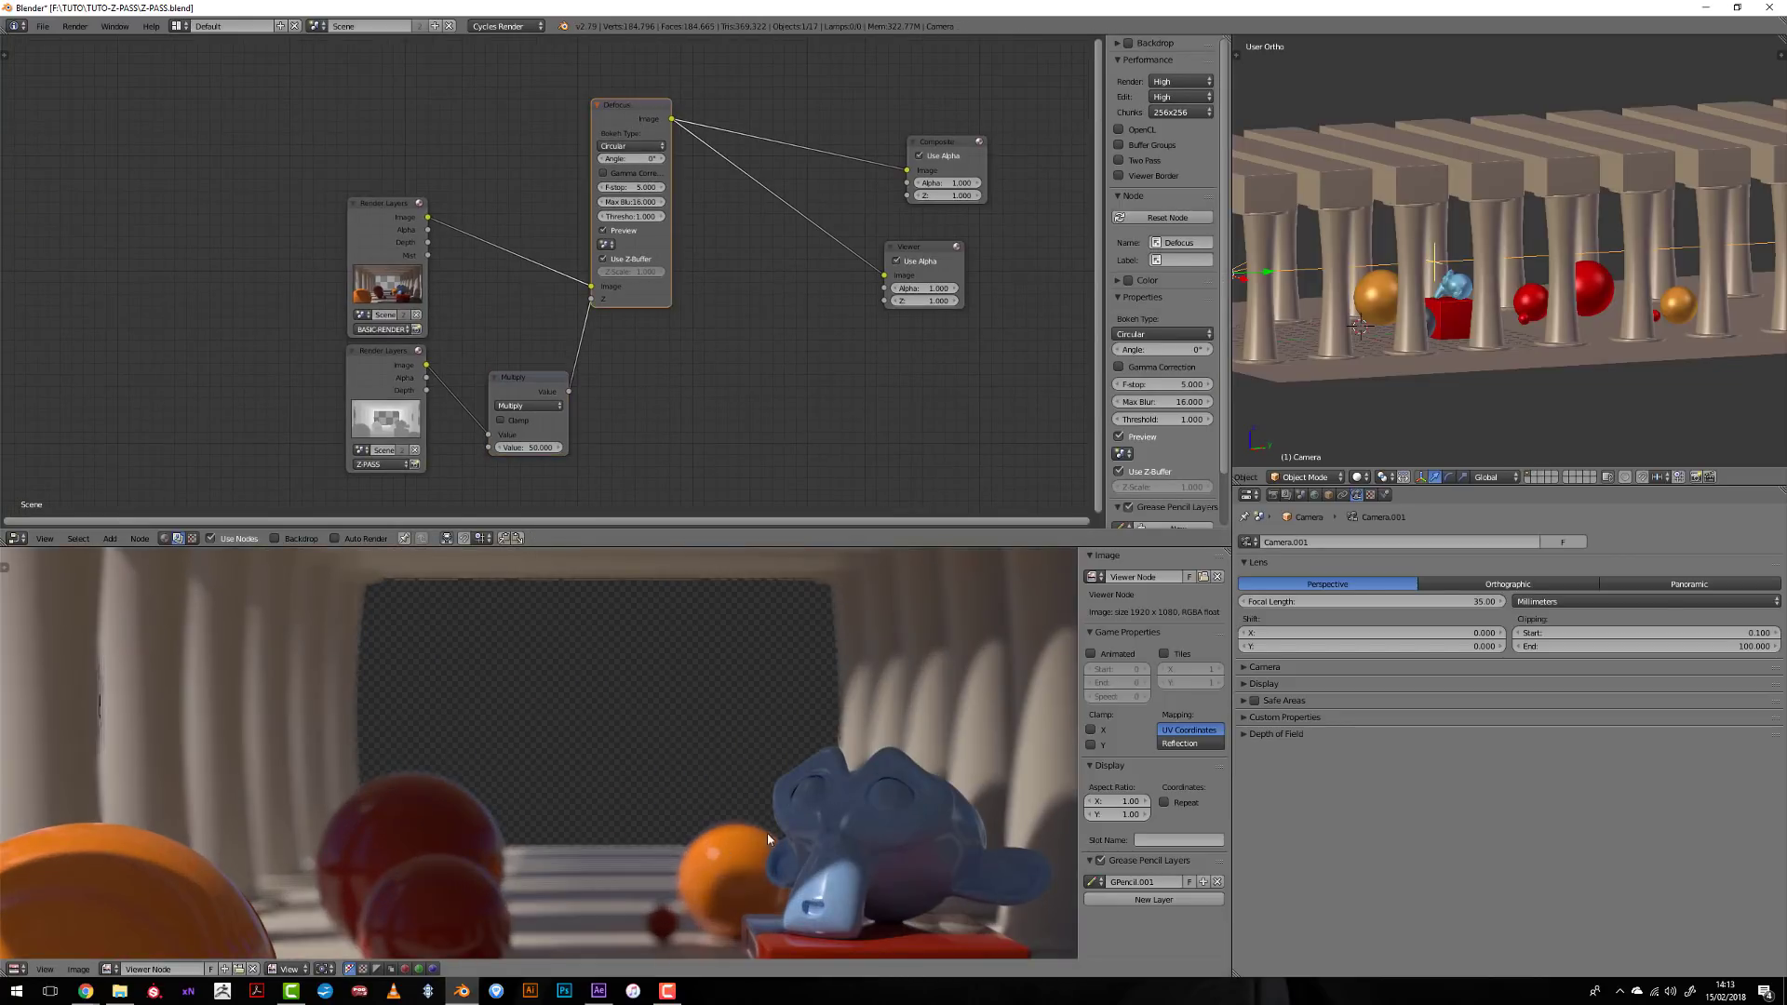
{"action": "middle_click_drag", "start_coordinate": [748, 825], "coordinate": [587, 772]}
{"action": "scroll", "coordinate": [559, 719], "scroll_direction": "down", "scroll_amount": 2}
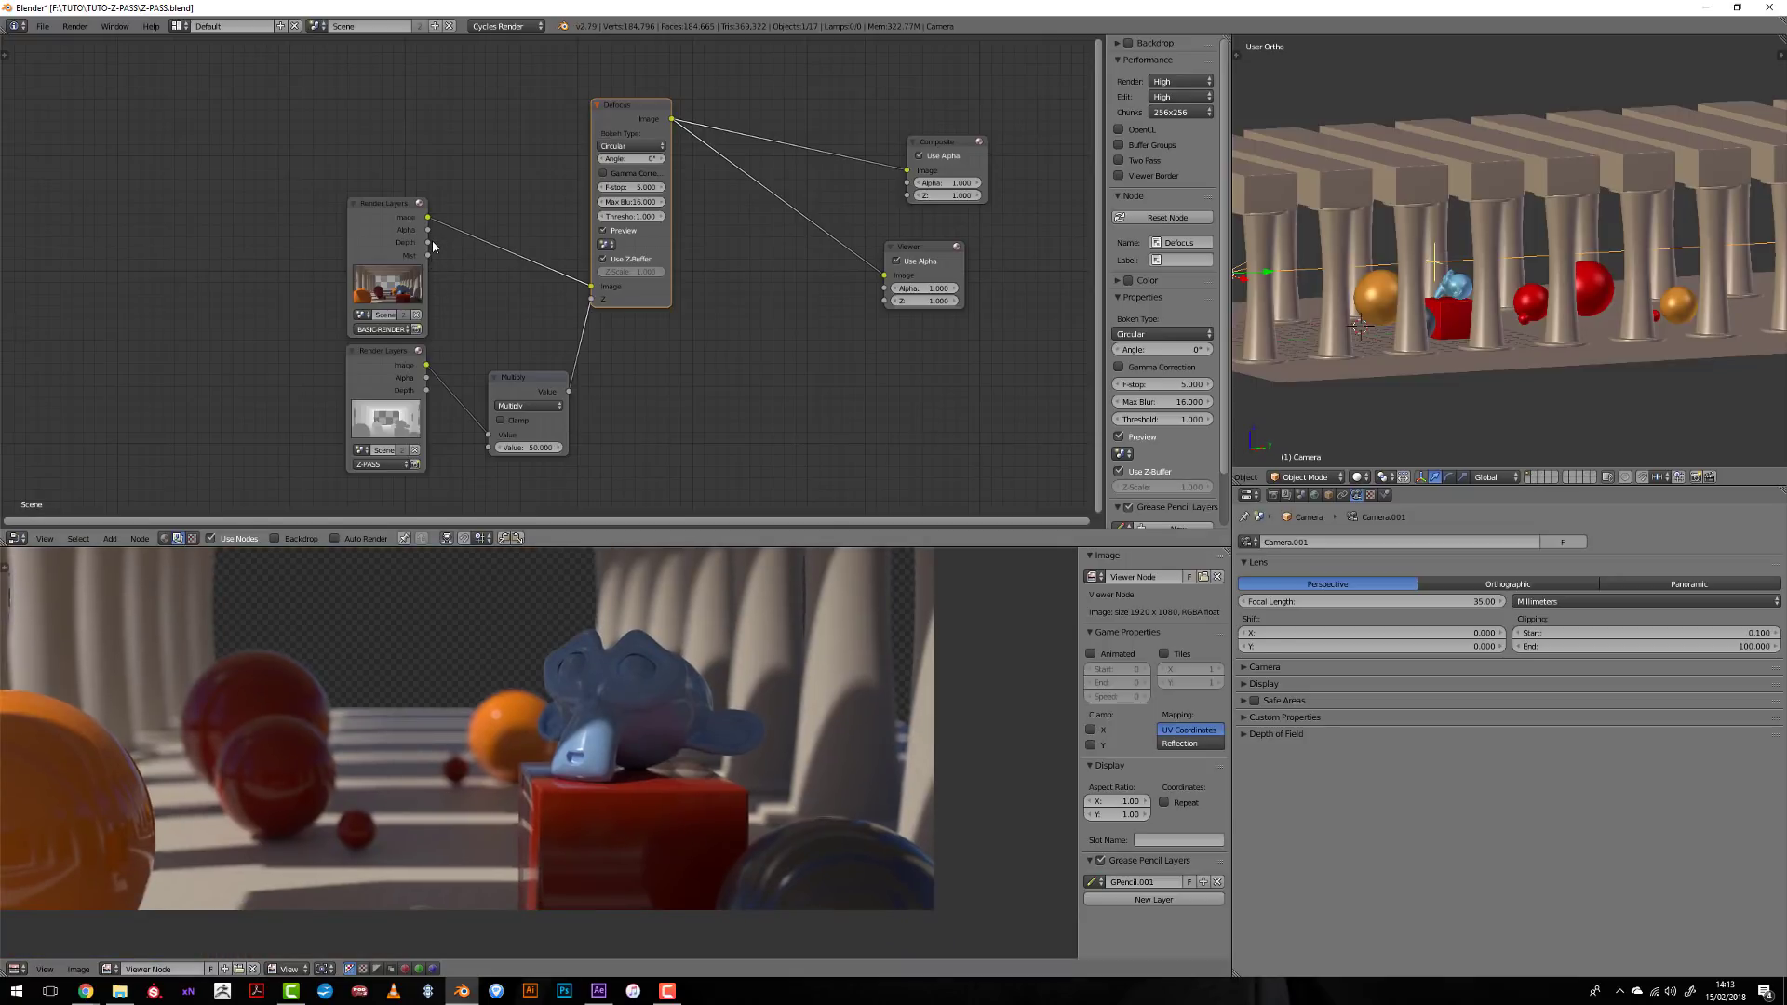
{"action": "left_click_drag", "start_coordinate": [427, 242], "coordinate": [591, 300]}
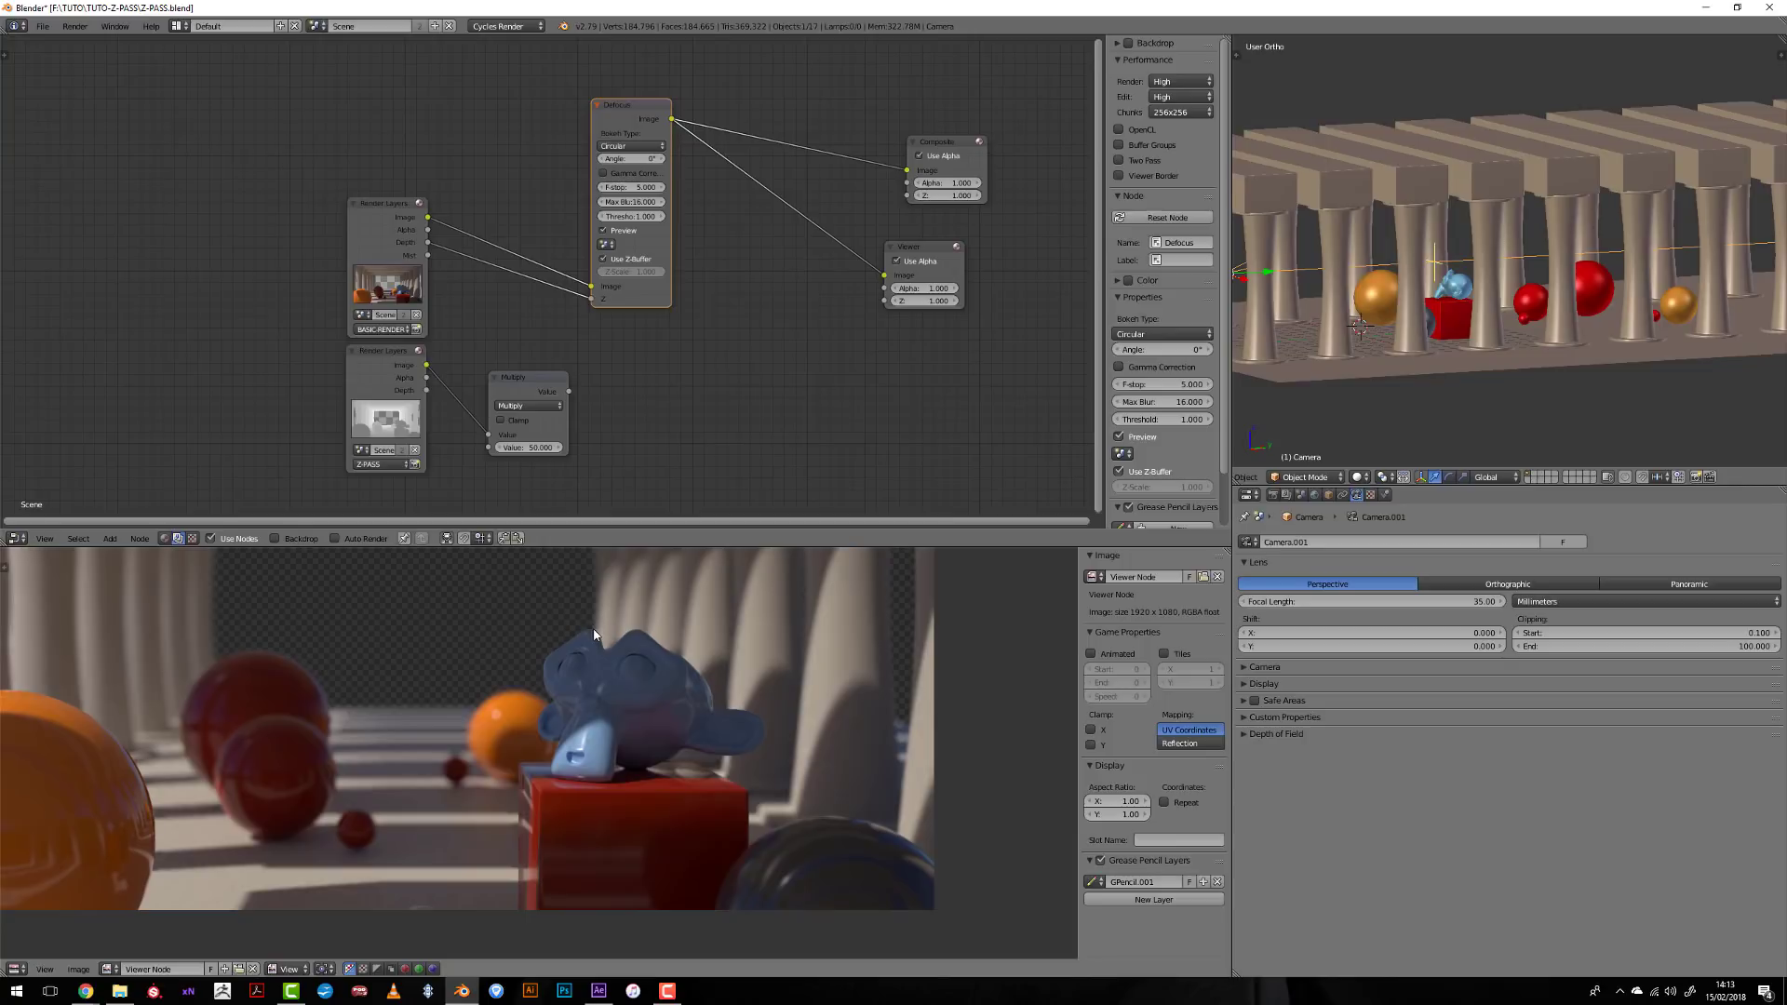
{"action": "scroll", "coordinate": [595, 633], "scroll_direction": "up", "scroll_amount": 2}
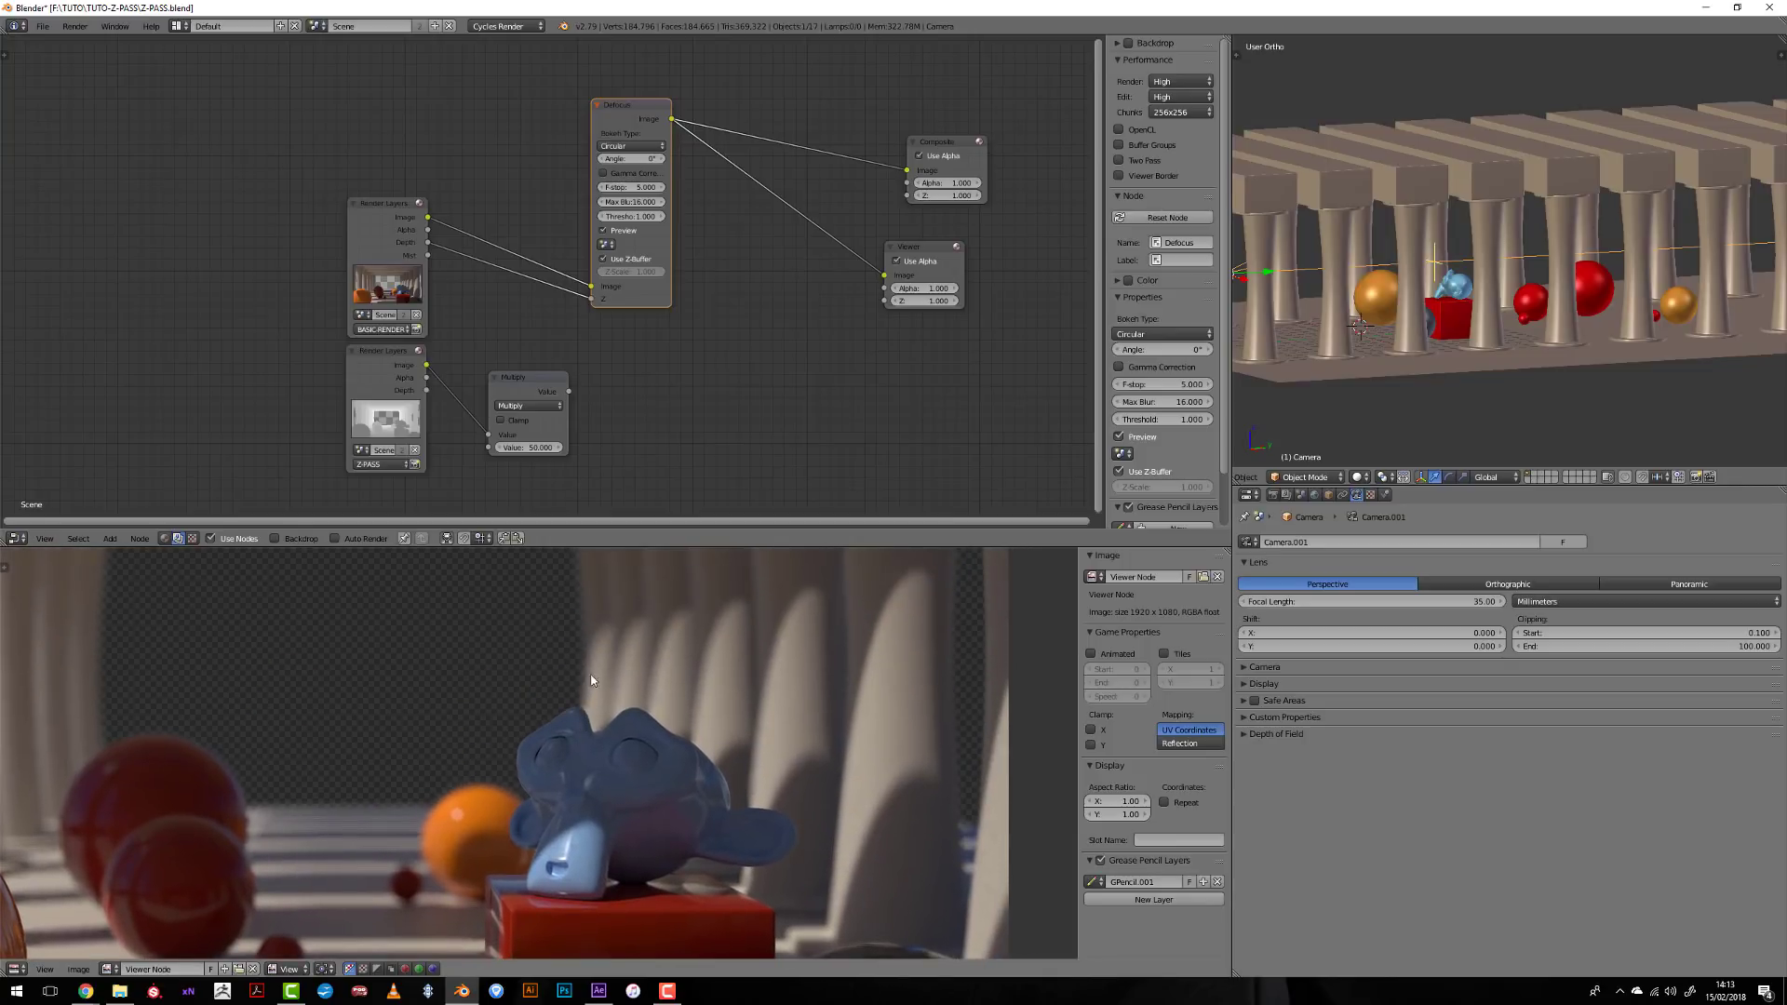
{"action": "scroll", "coordinate": [521, 680], "scroll_direction": "down", "scroll_amount": 2}
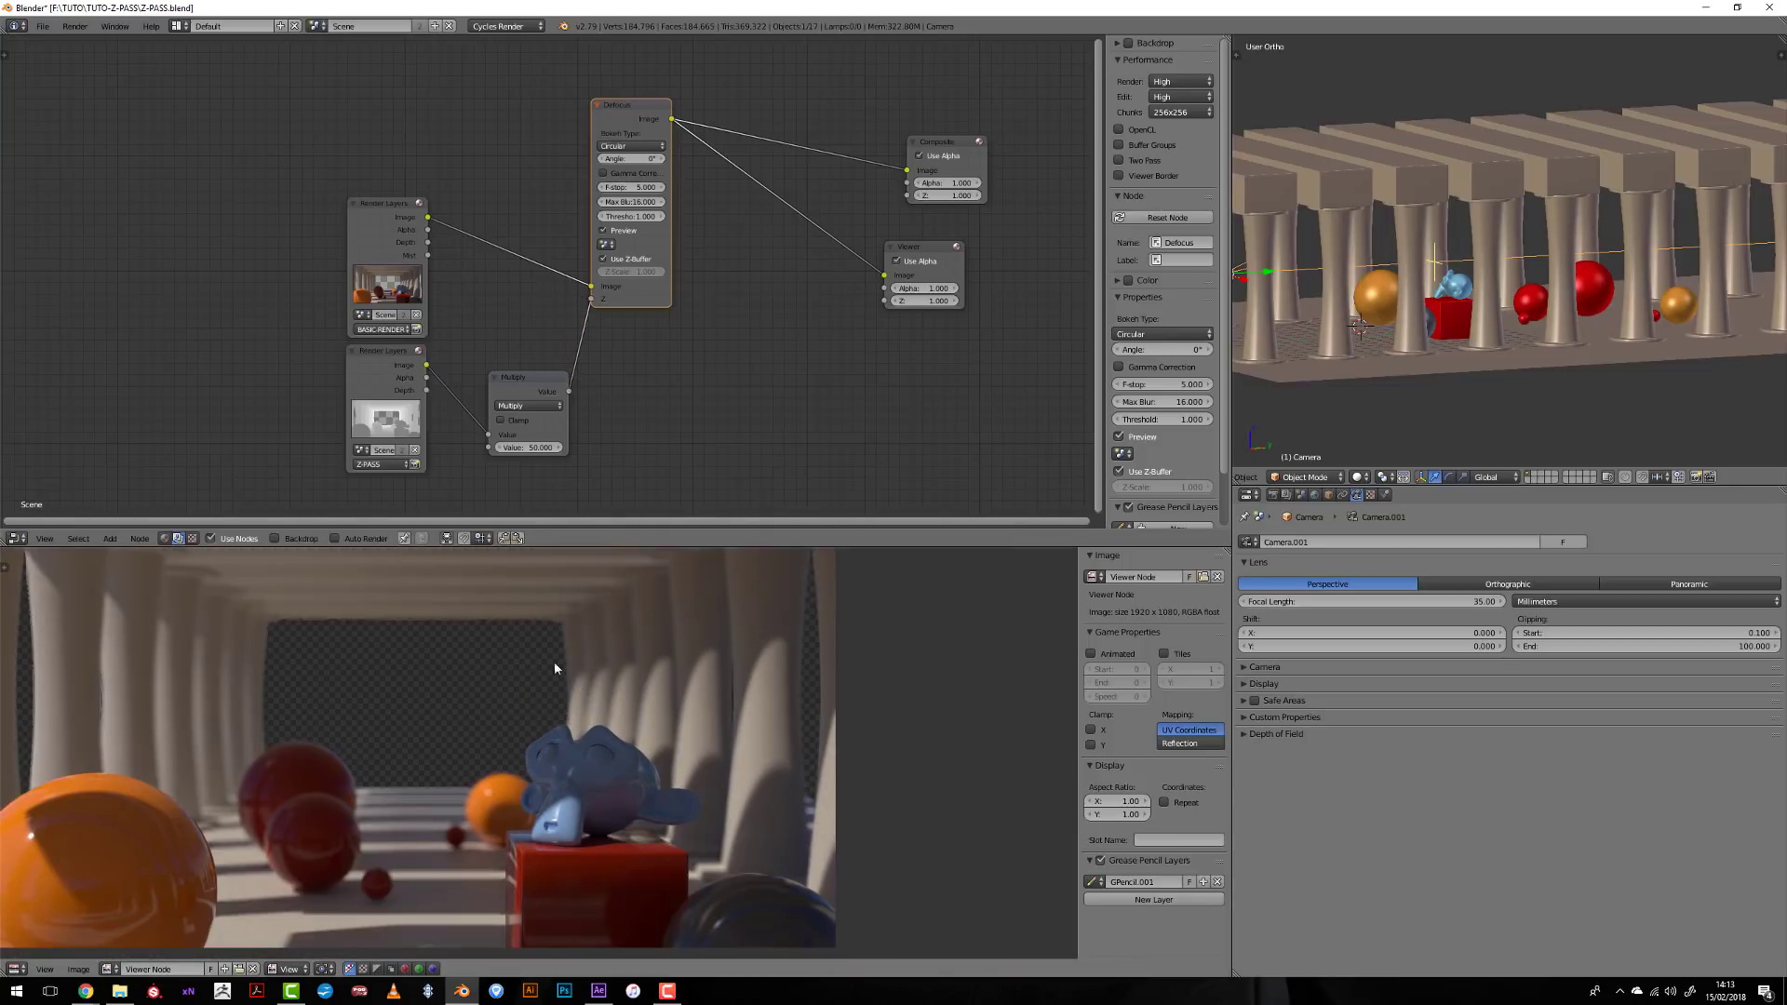
- Preview the Depth pass, then insert a Map Value node on the depth link and delete it
{"action": "left_click", "coordinate": [382, 279], "text": "ctrl+shift"}
{"action": "key", "text": "shift+a"}
{"action": "mouse_move", "coordinate": [559, 319]}
{"action": "left_click", "coordinate": [637, 334]}
{"action": "left_click", "coordinate": [777, 279]}
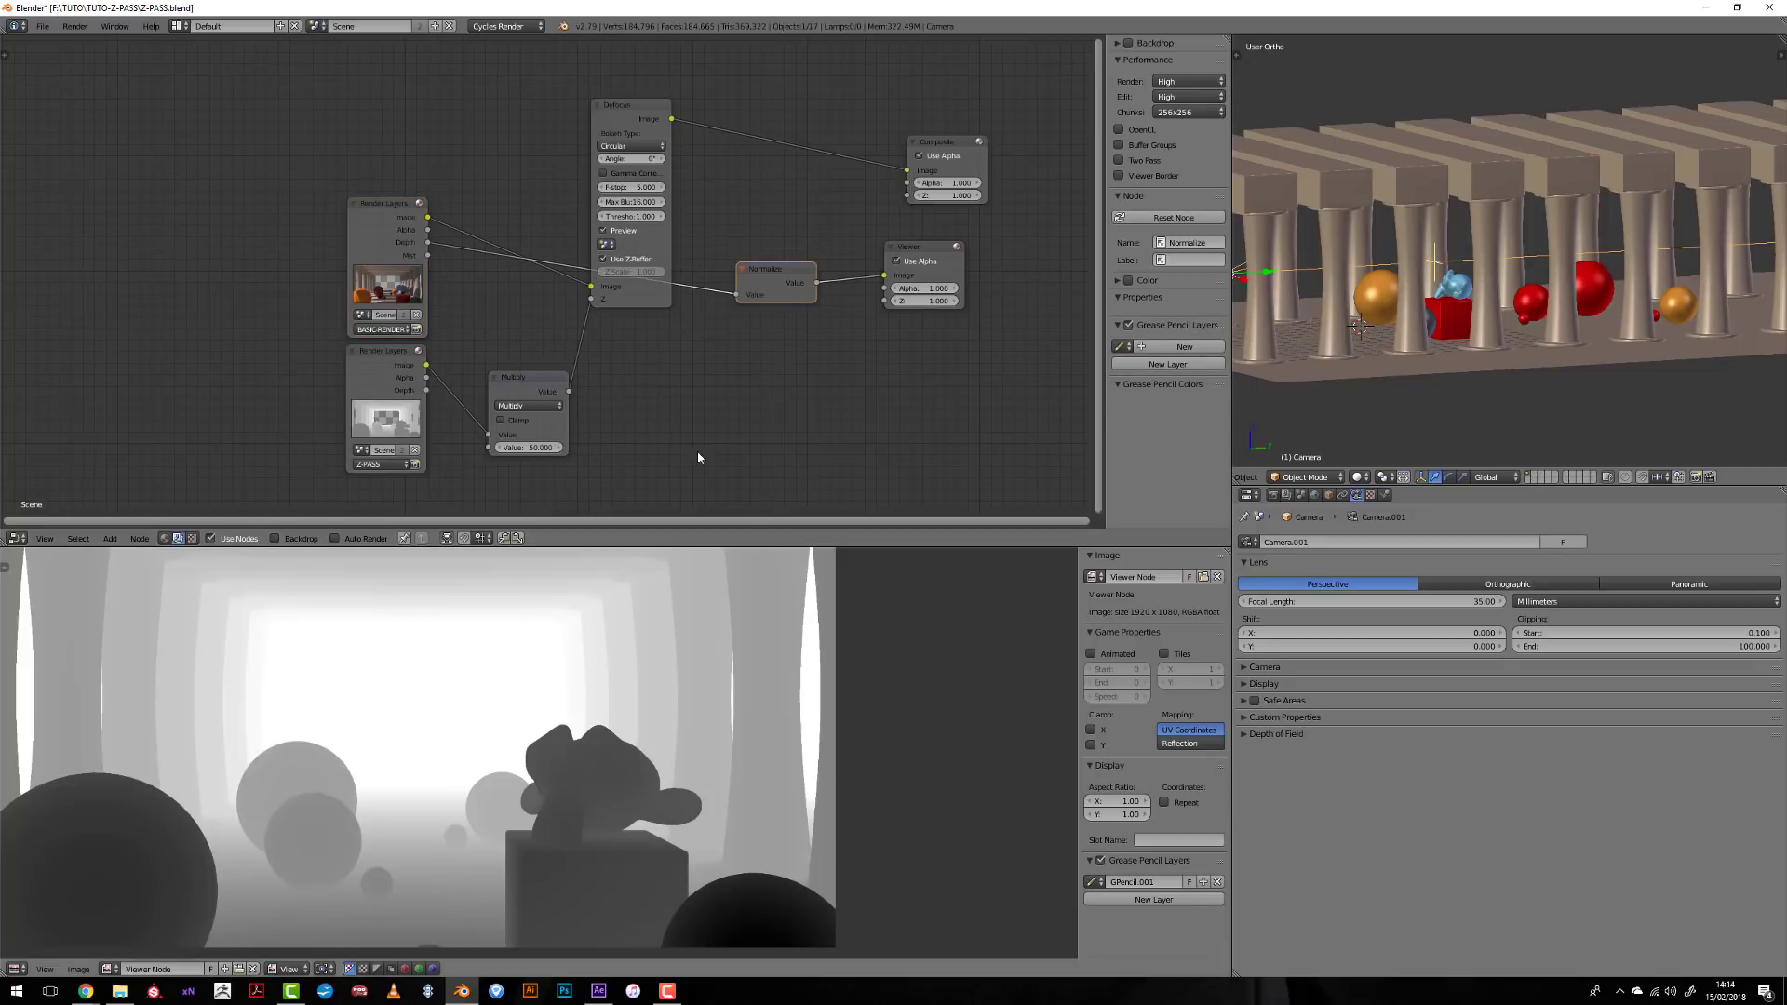
{"action": "key", "text": "x"}
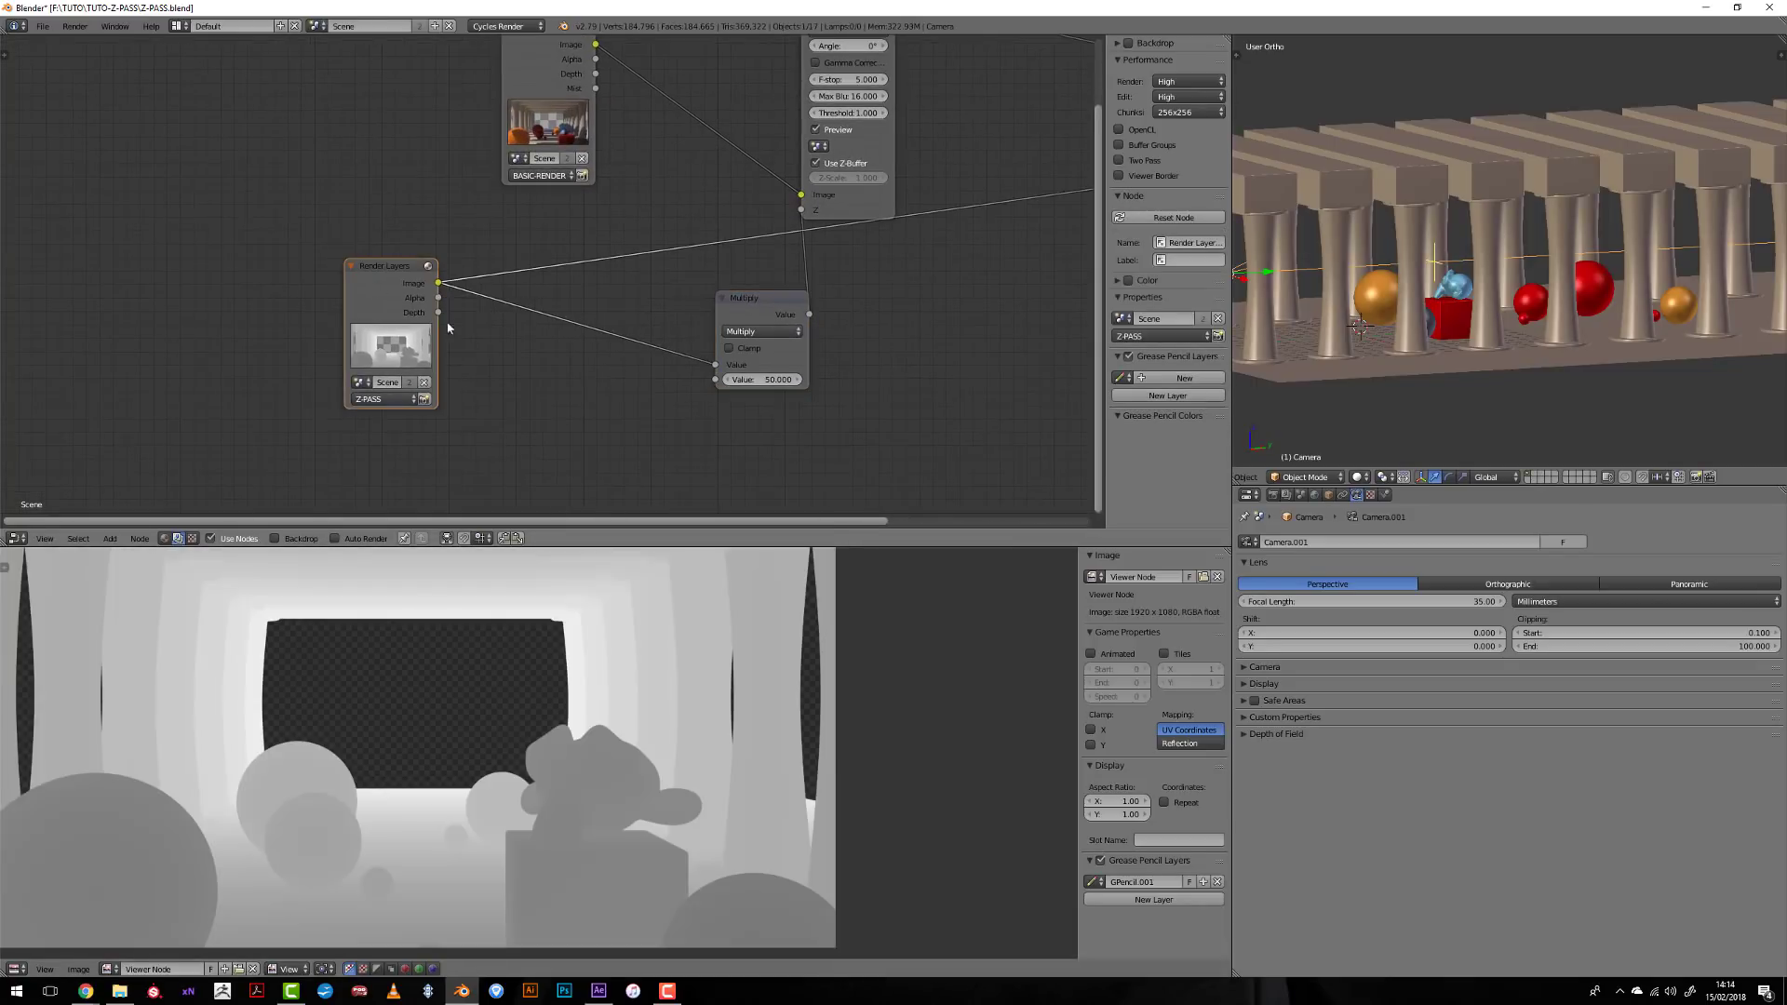
- Add an Alpha Over node and feed the Z-PASS image into it
{"action": "middle_click_drag", "start_coordinate": [518, 386], "coordinate": [562, 362]}
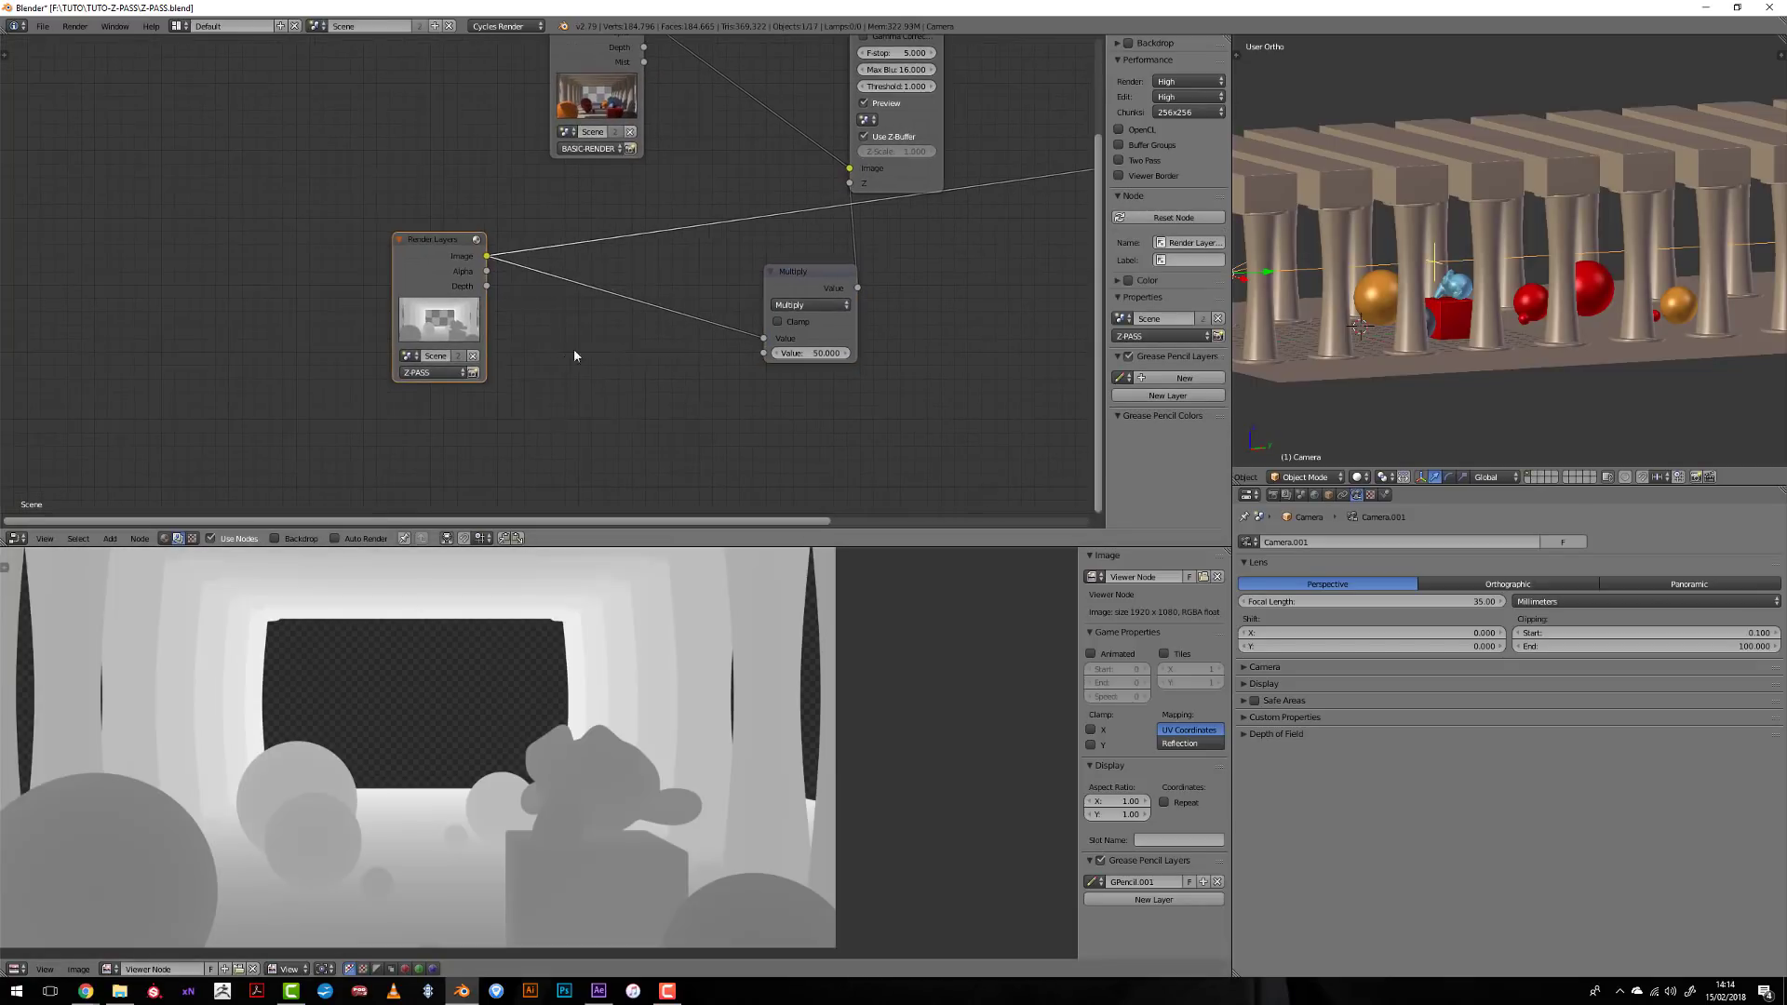
{"action": "key", "text": "shift+a"}
{"action": "left_click", "coordinate": [657, 308]}
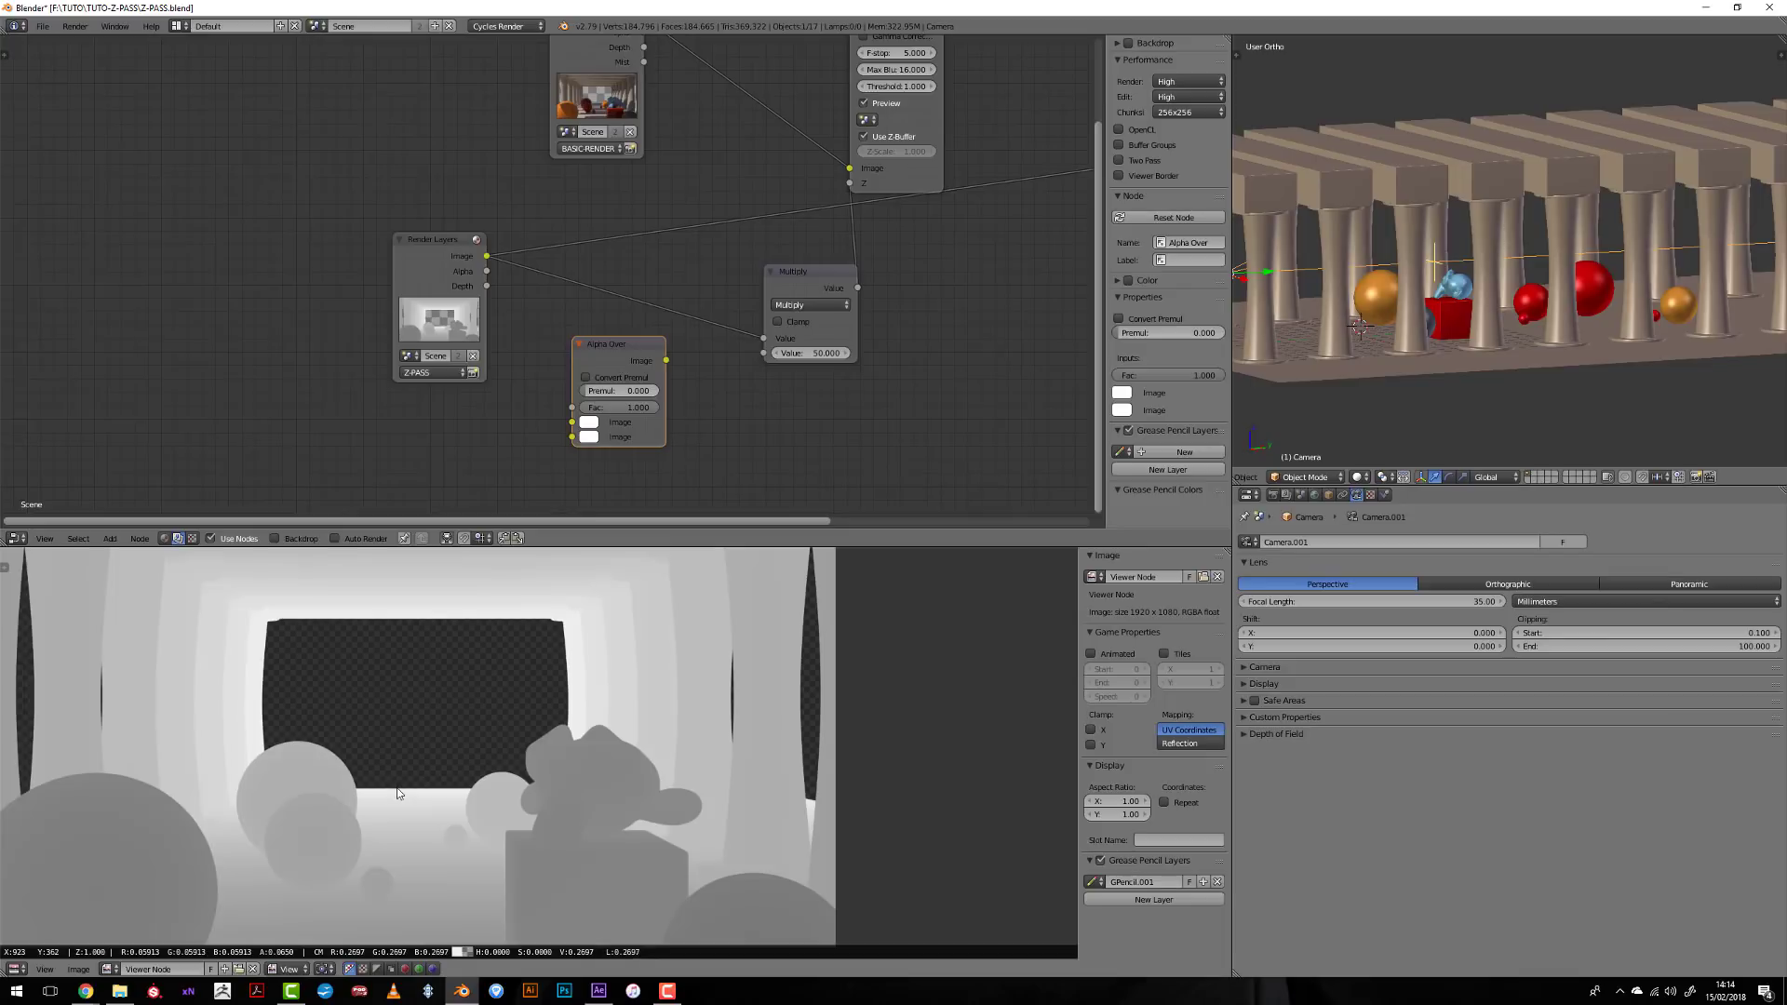
{"action": "left_click_drag", "start_coordinate": [486, 256], "coordinate": [571, 422]}
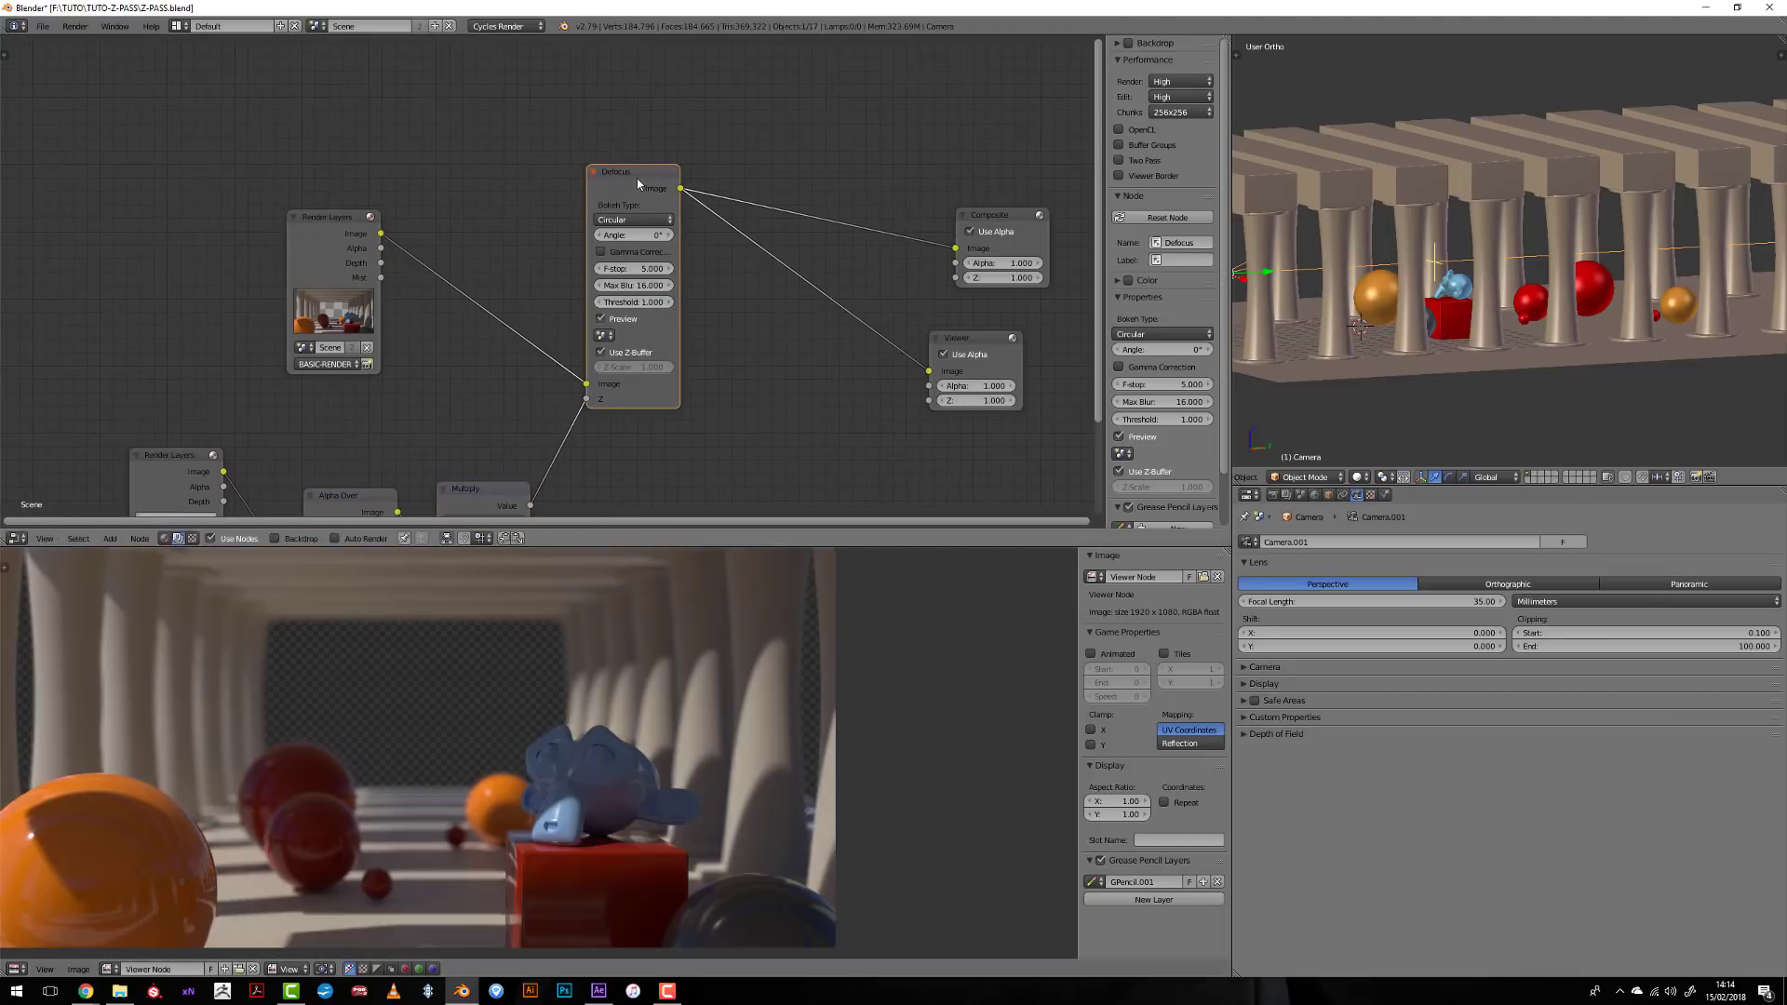
- Drive Defocus Z with the render's Depth pass and zoom the viewer to compare
{"action": "scroll", "coordinate": [624, 763], "scroll_direction": "up", "scroll_amount": 4}
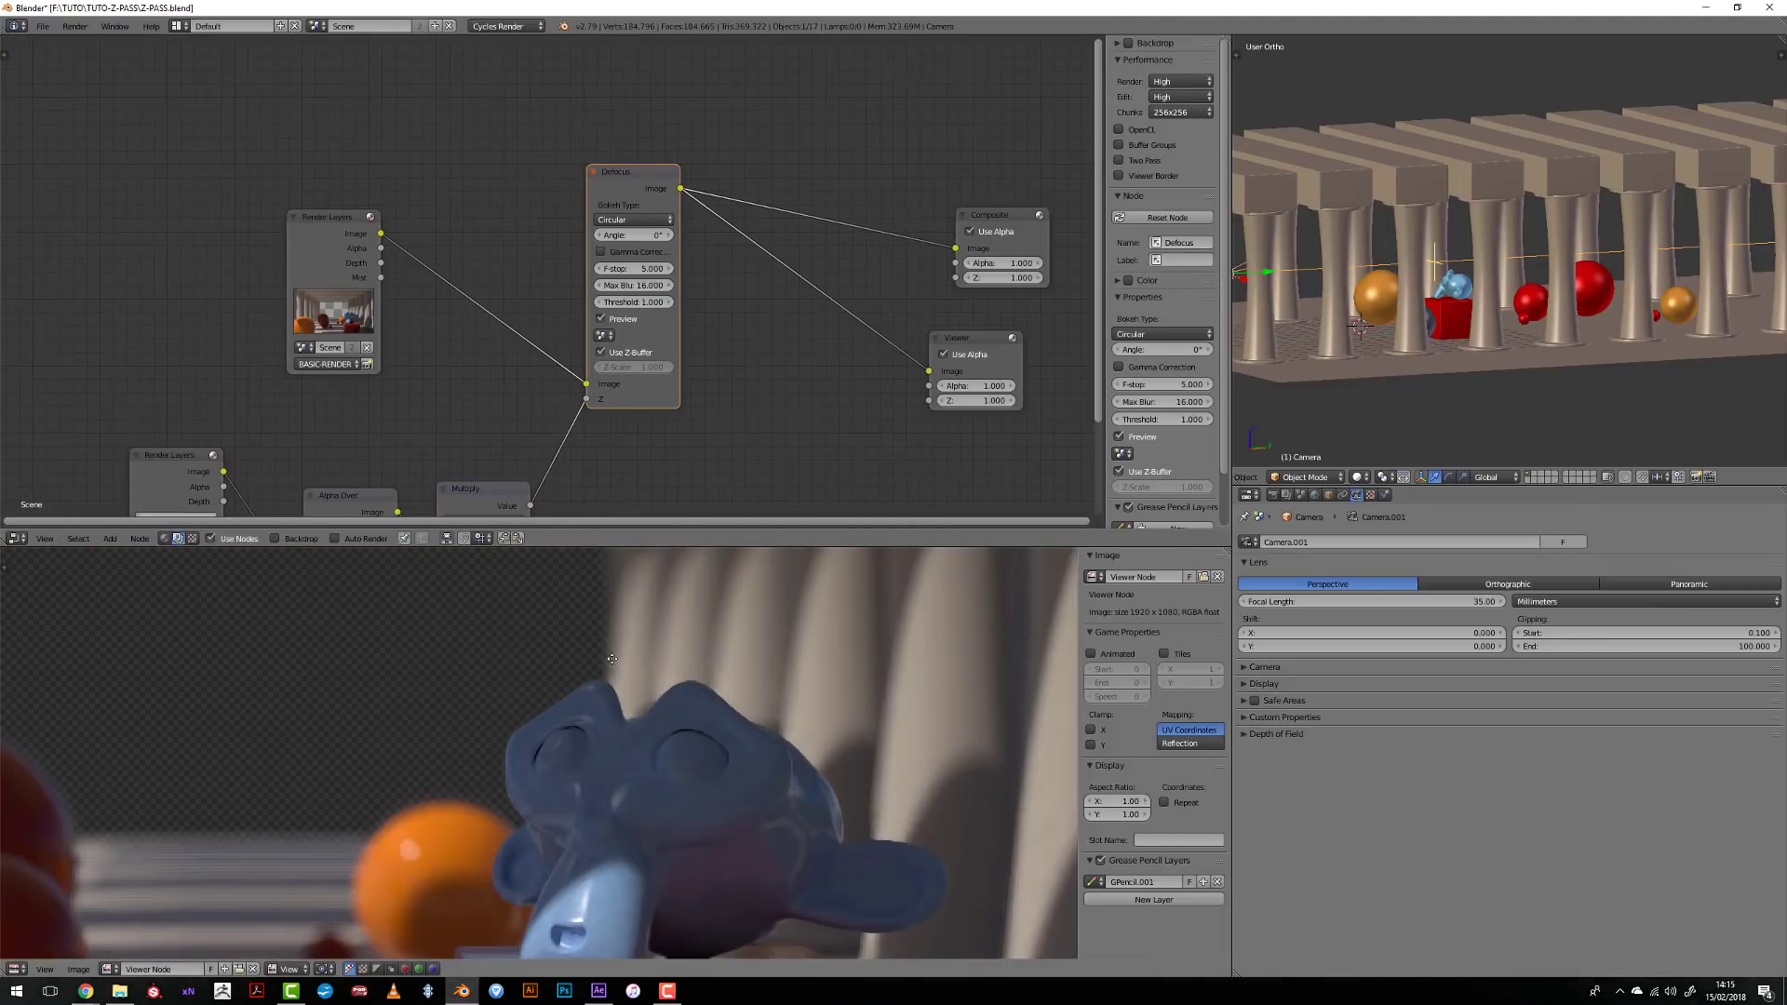
{"action": "scroll", "coordinate": [600, 725], "scroll_direction": "up", "scroll_amount": 1}
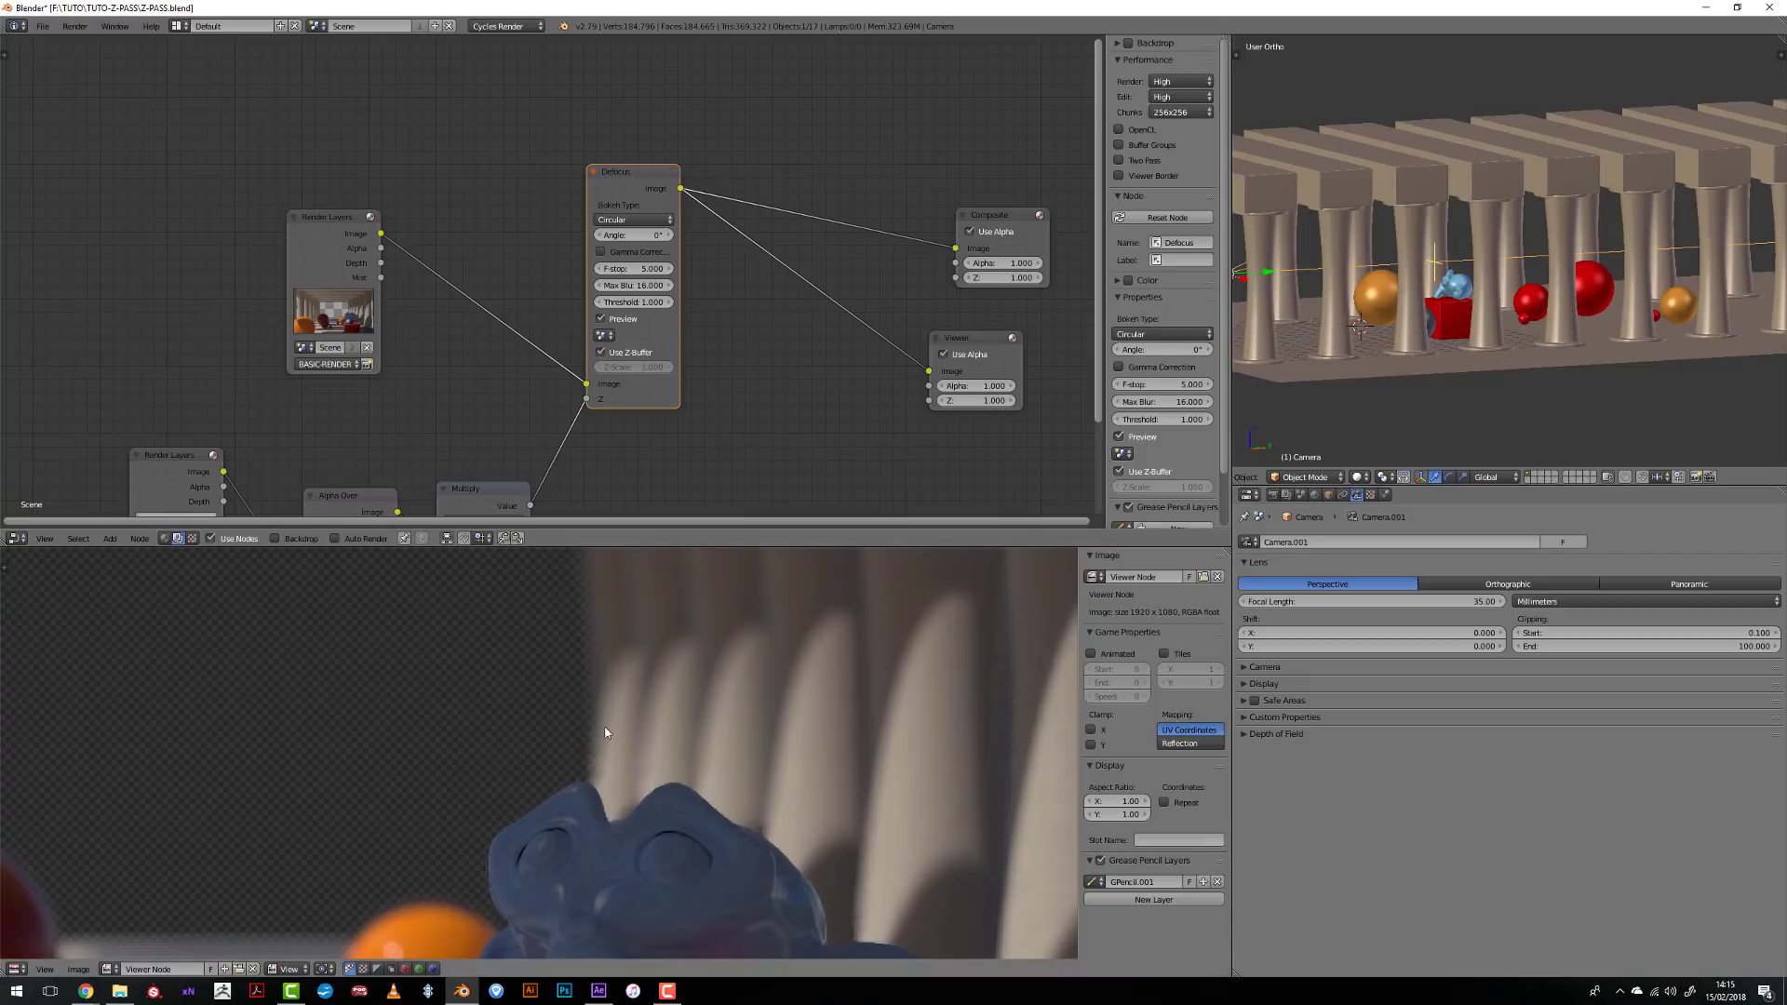
{"action": "scroll", "coordinate": [605, 733], "scroll_direction": "down", "scroll_amount": 3}
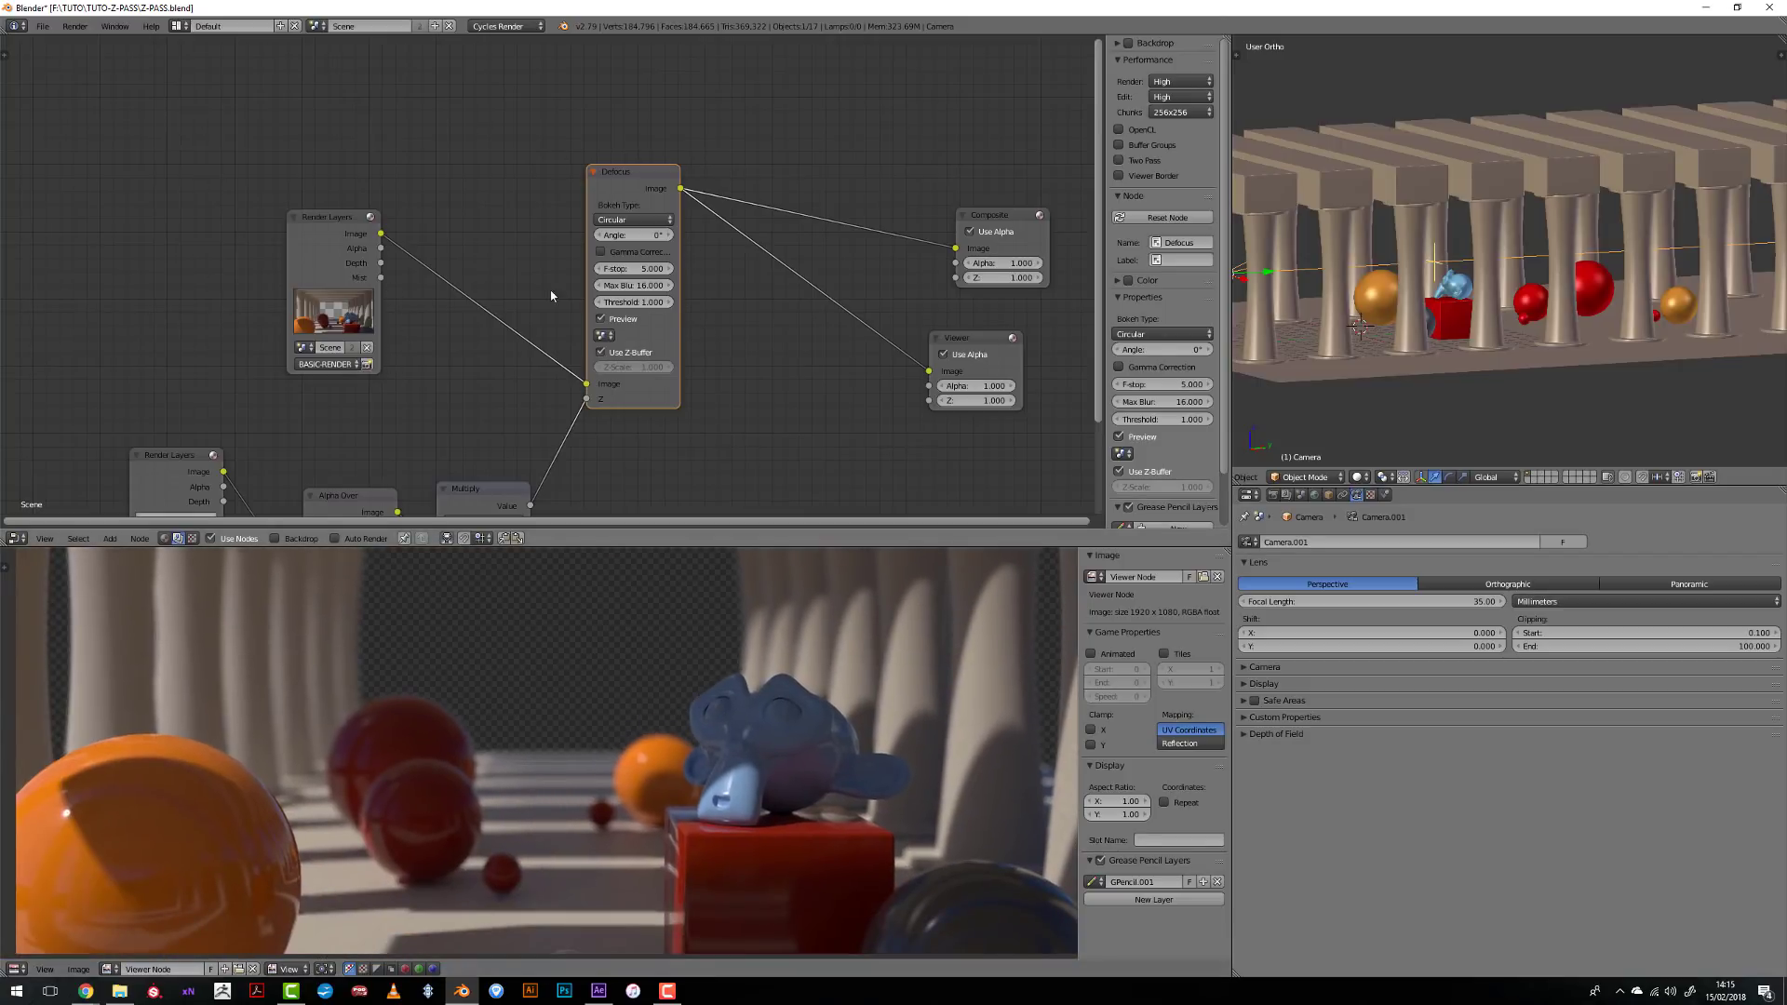
{"action": "middle_click_drag", "start_coordinate": [719, 716], "coordinate": [702, 738]}
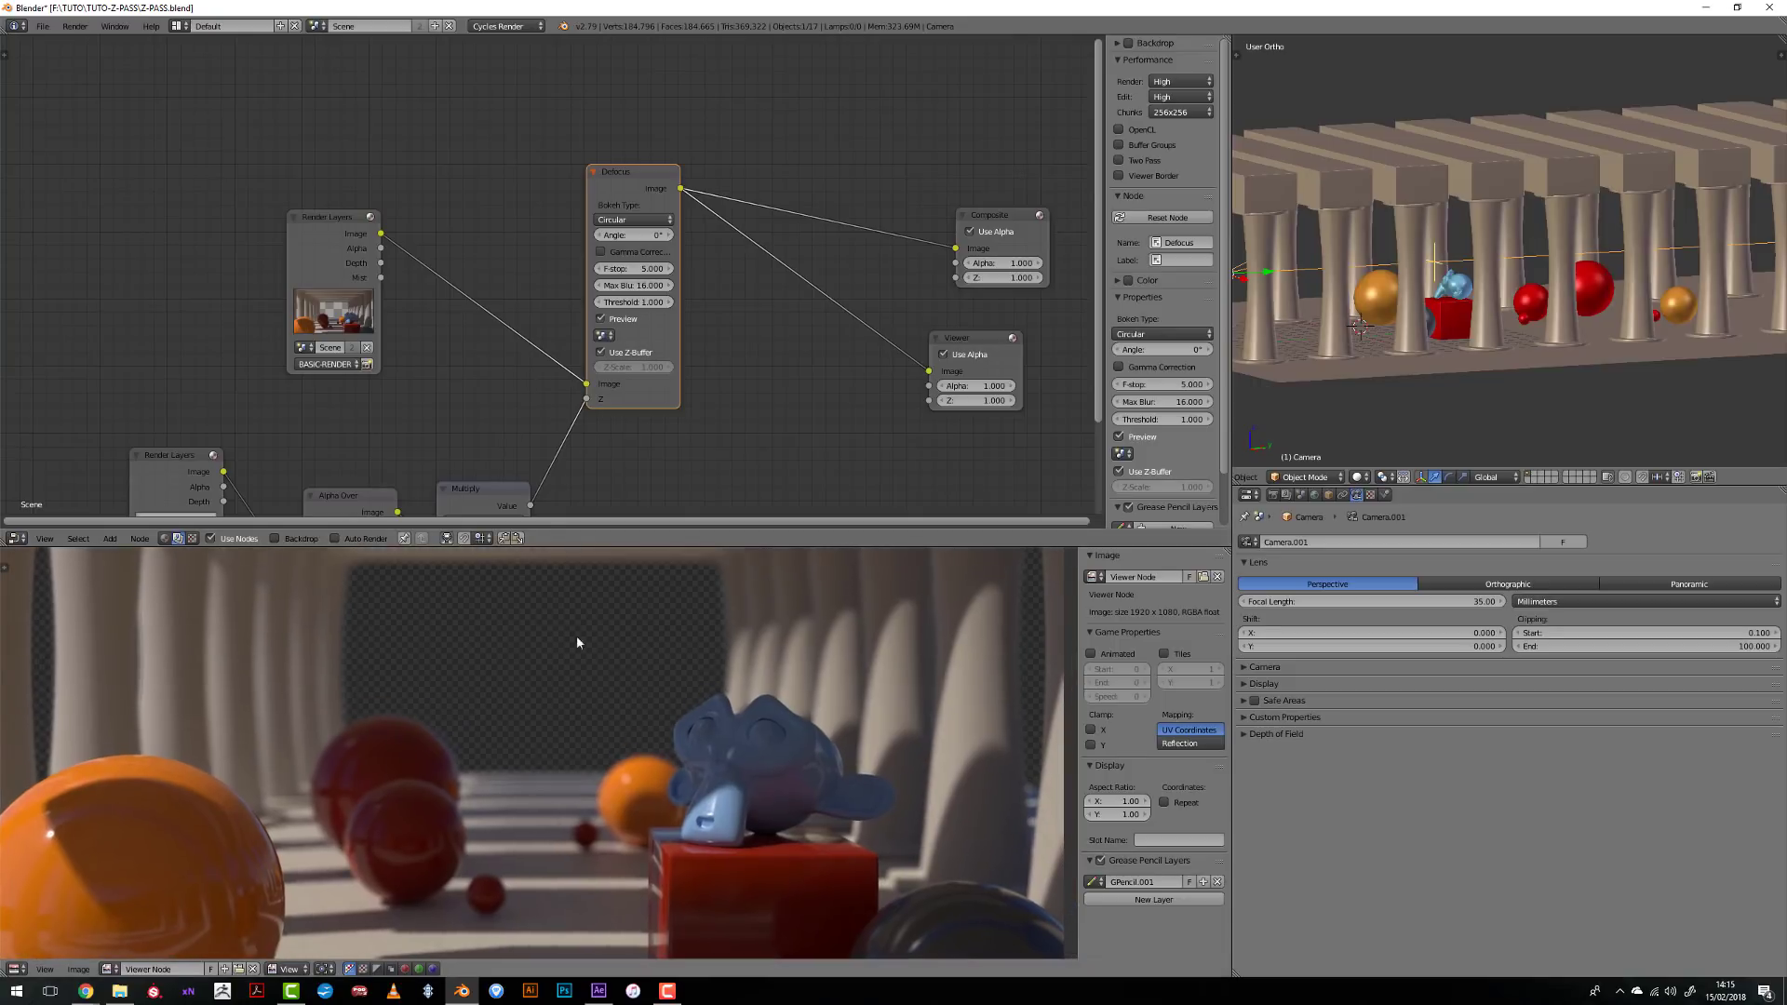
{"action": "key", "text": "Home"}
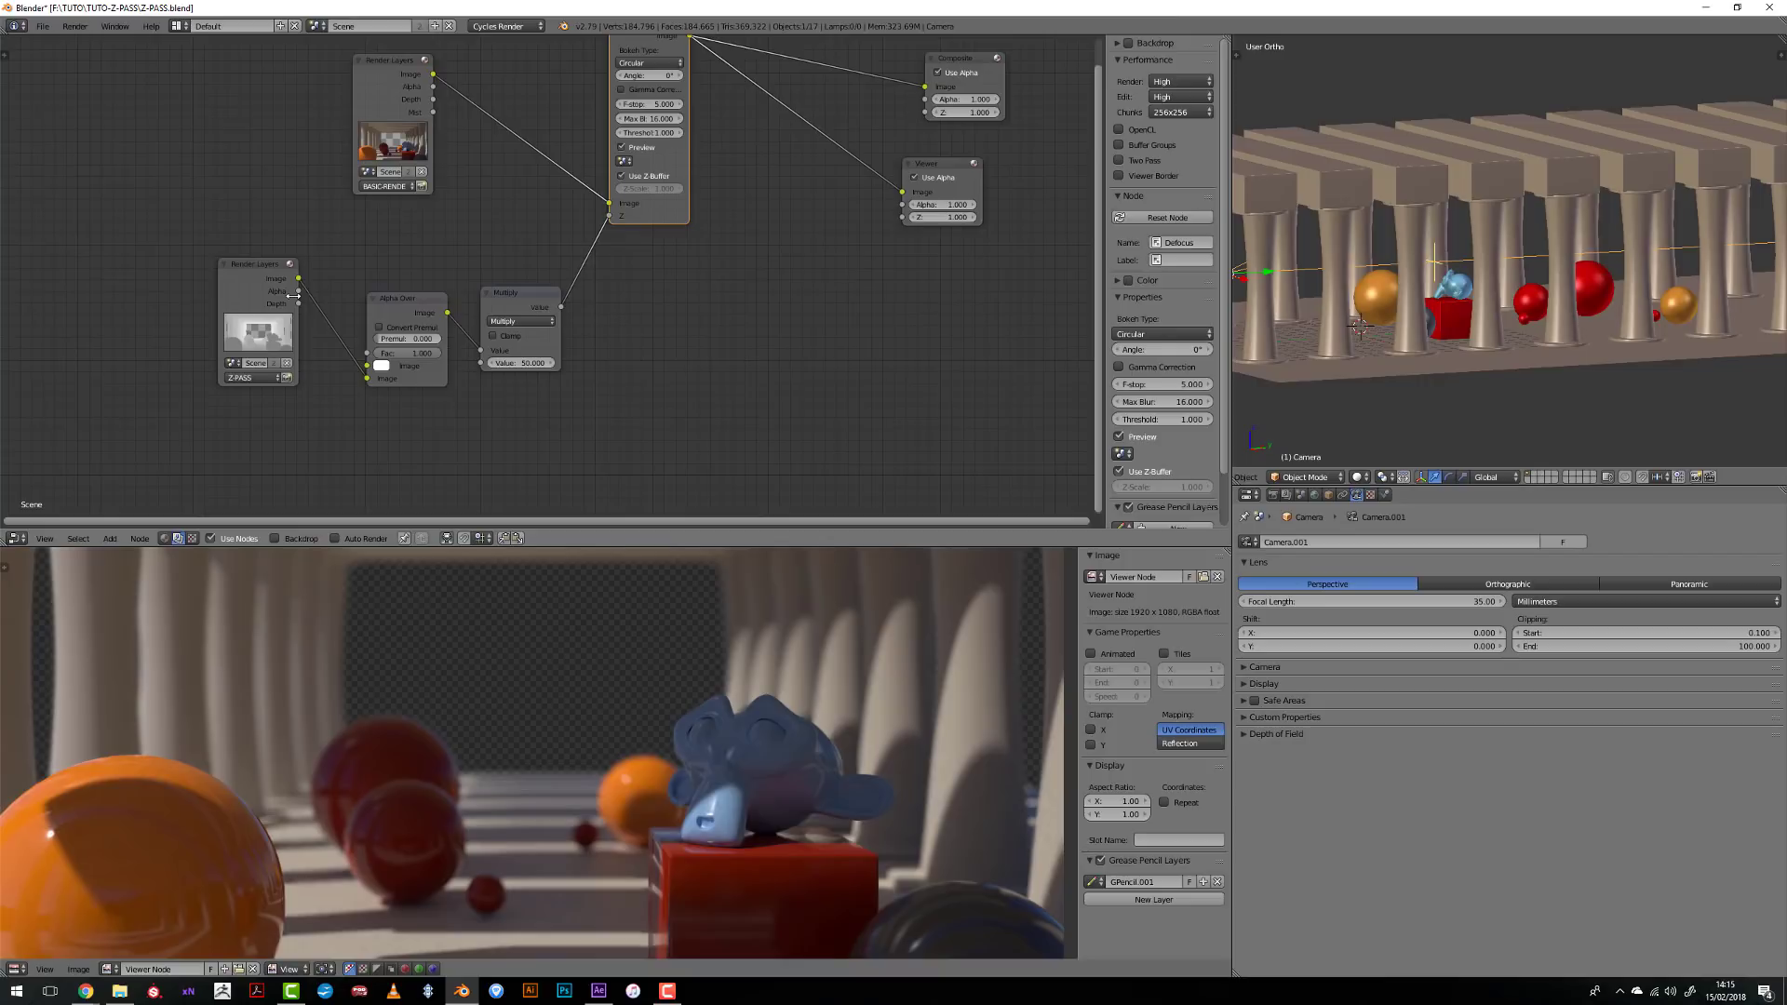
{"action": "left_click_drag", "start_coordinate": [433, 101], "coordinate": [609, 216]}
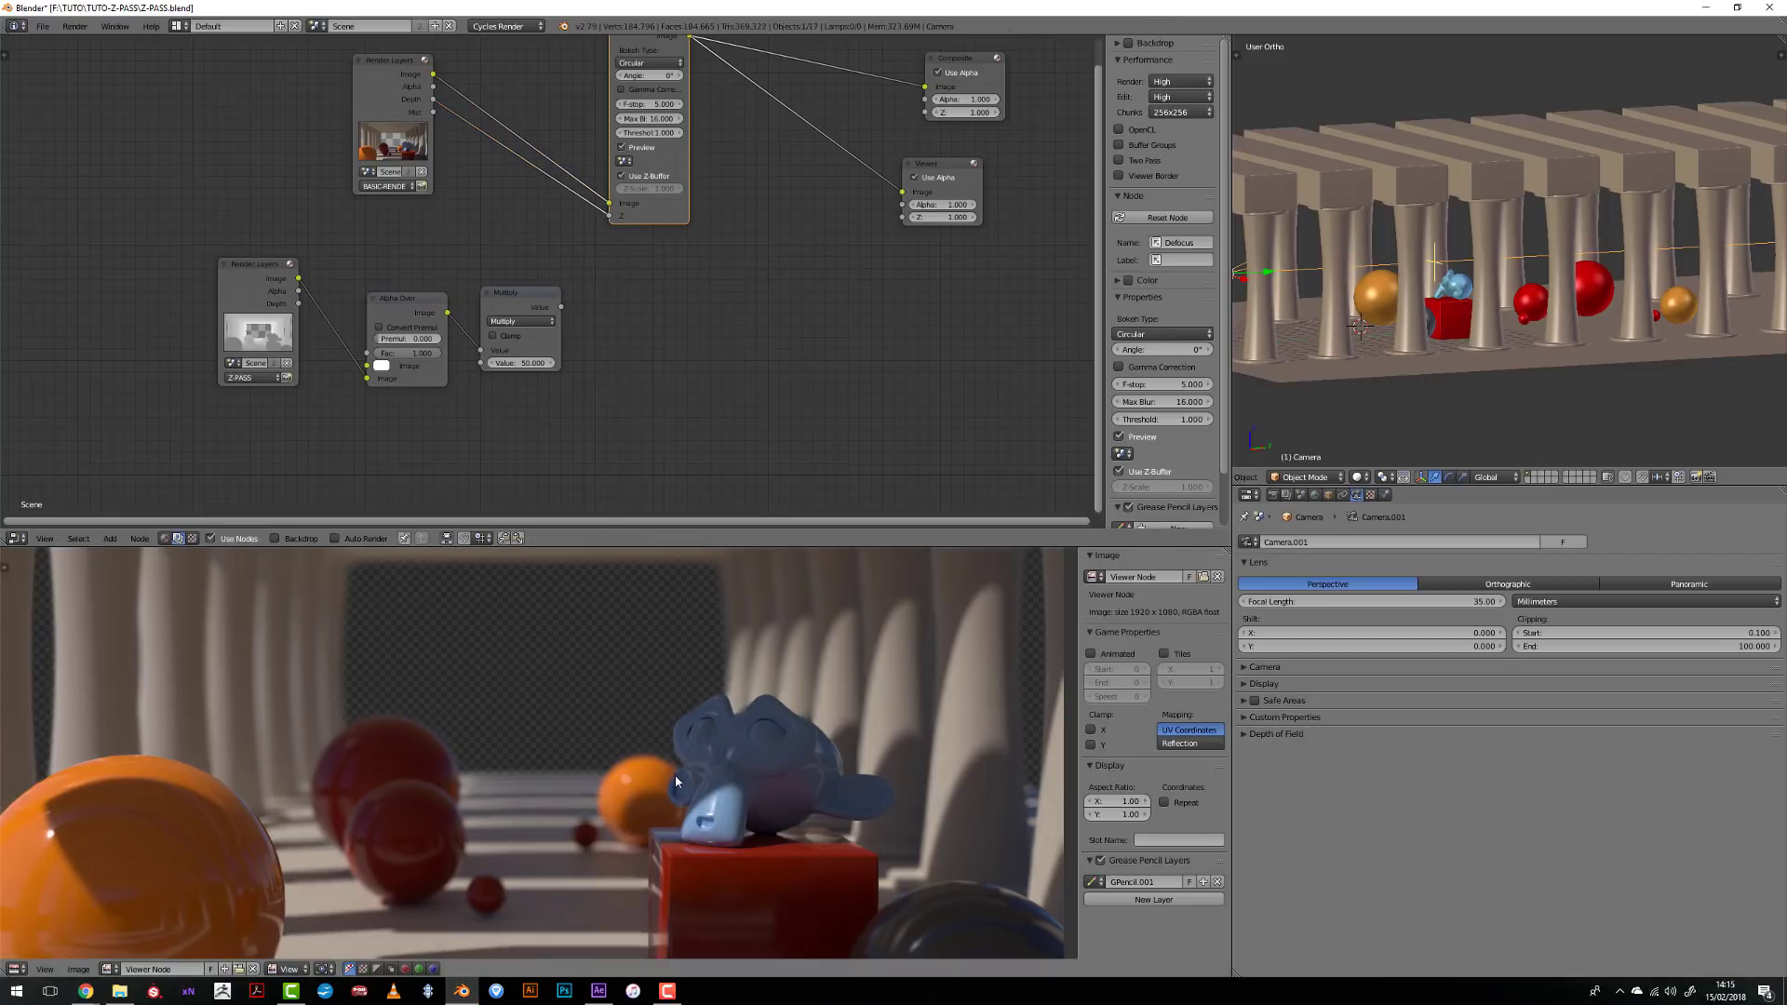
{"action": "scroll", "coordinate": [652, 787], "scroll_direction": "up", "scroll_amount": 2}
{"action": "scroll", "coordinate": [616, 789], "scroll_direction": "up", "scroll_amount": 4}
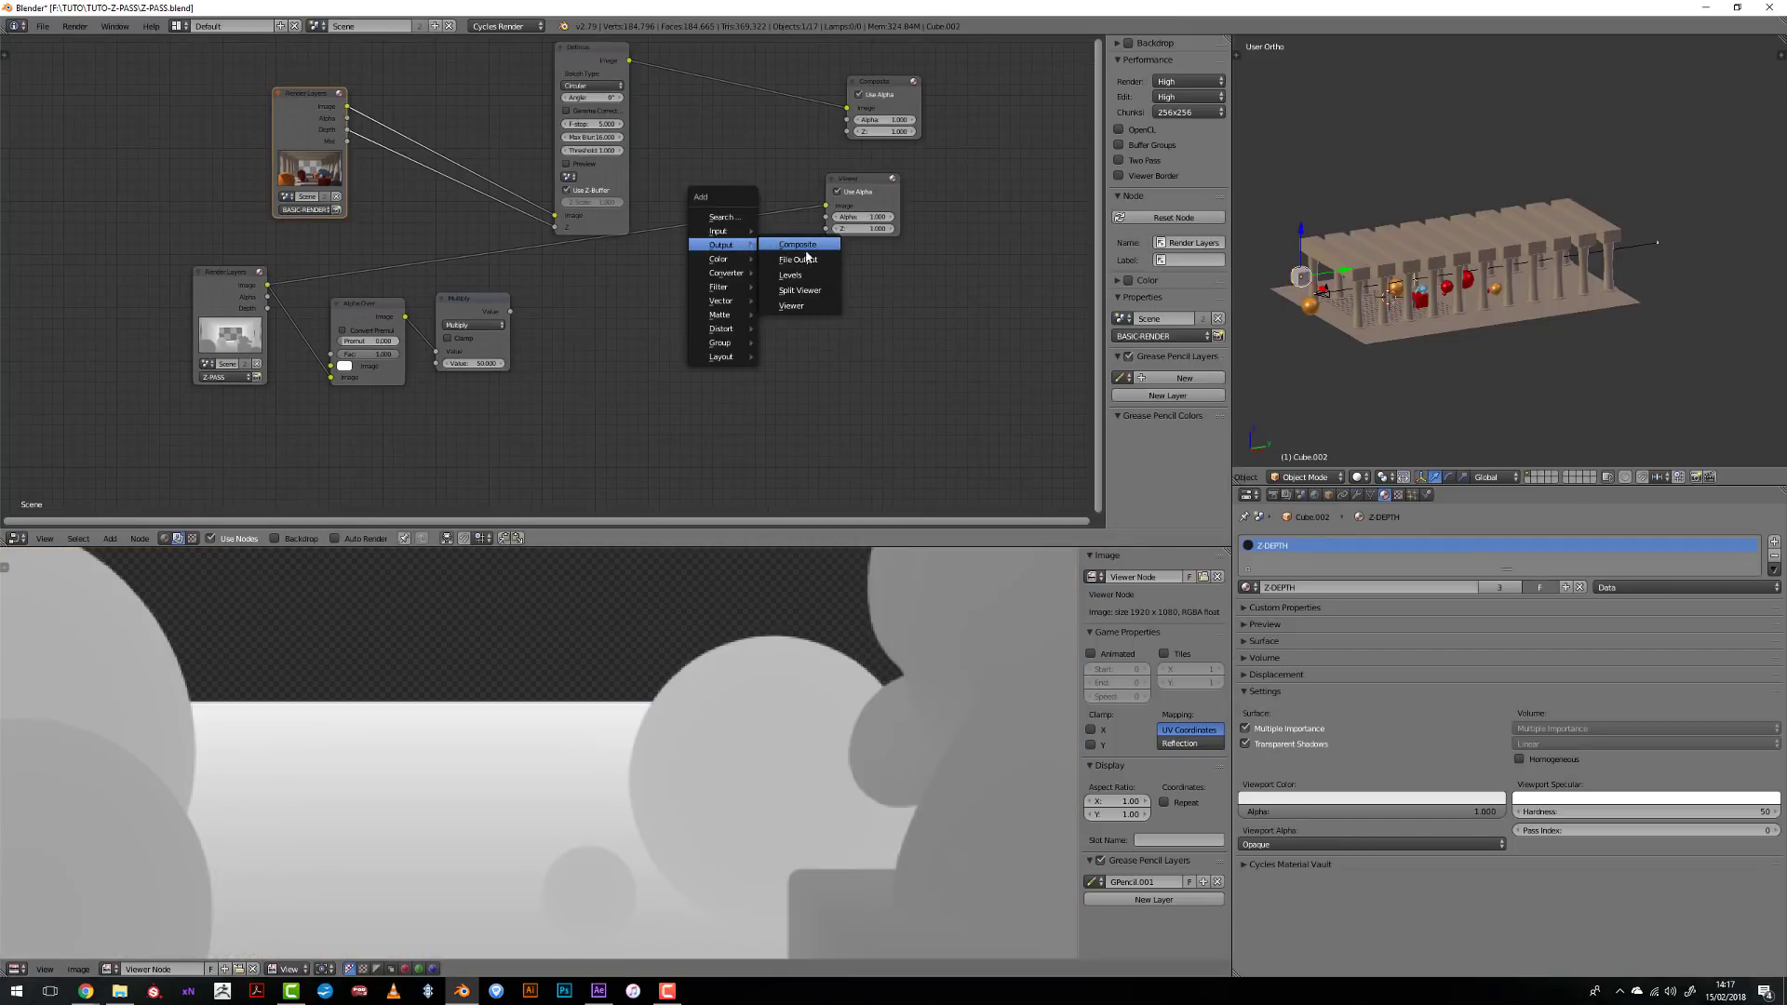
- Add a File Output node fed by the Alpha Over result, keeping its base path, and widen it
{"action": "left_click", "coordinate": [800, 259]}
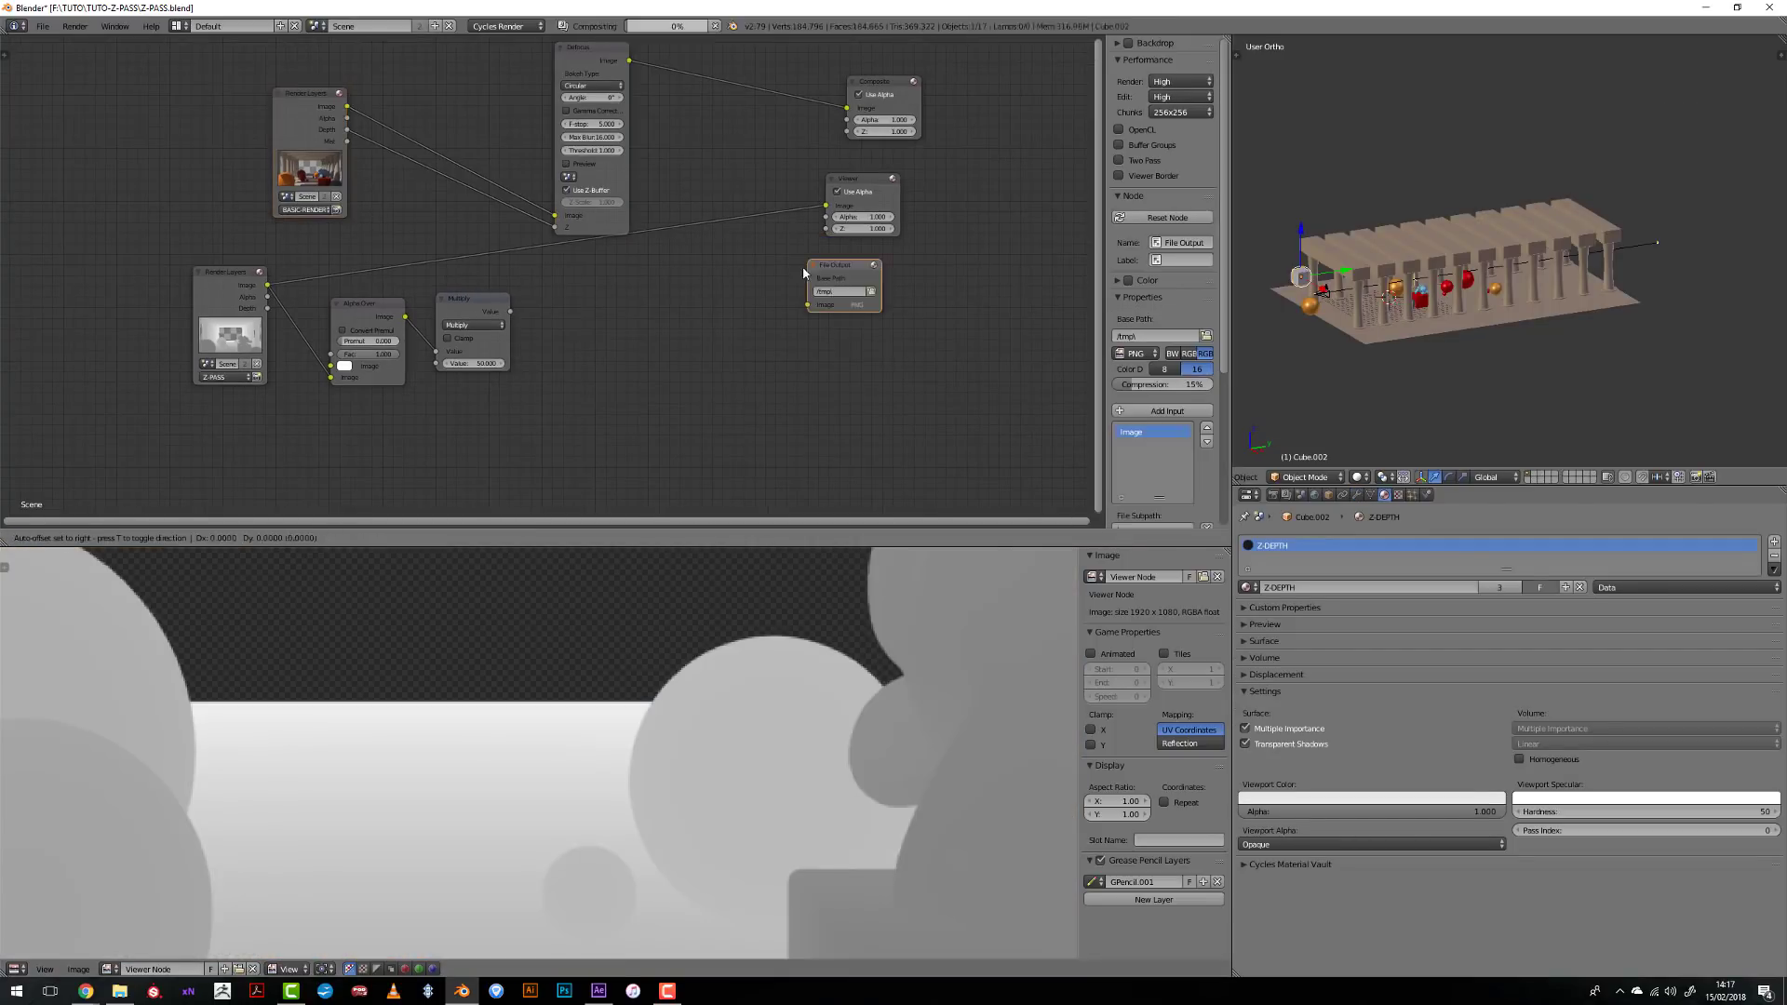
{"action": "left_click", "coordinate": [403, 319]}
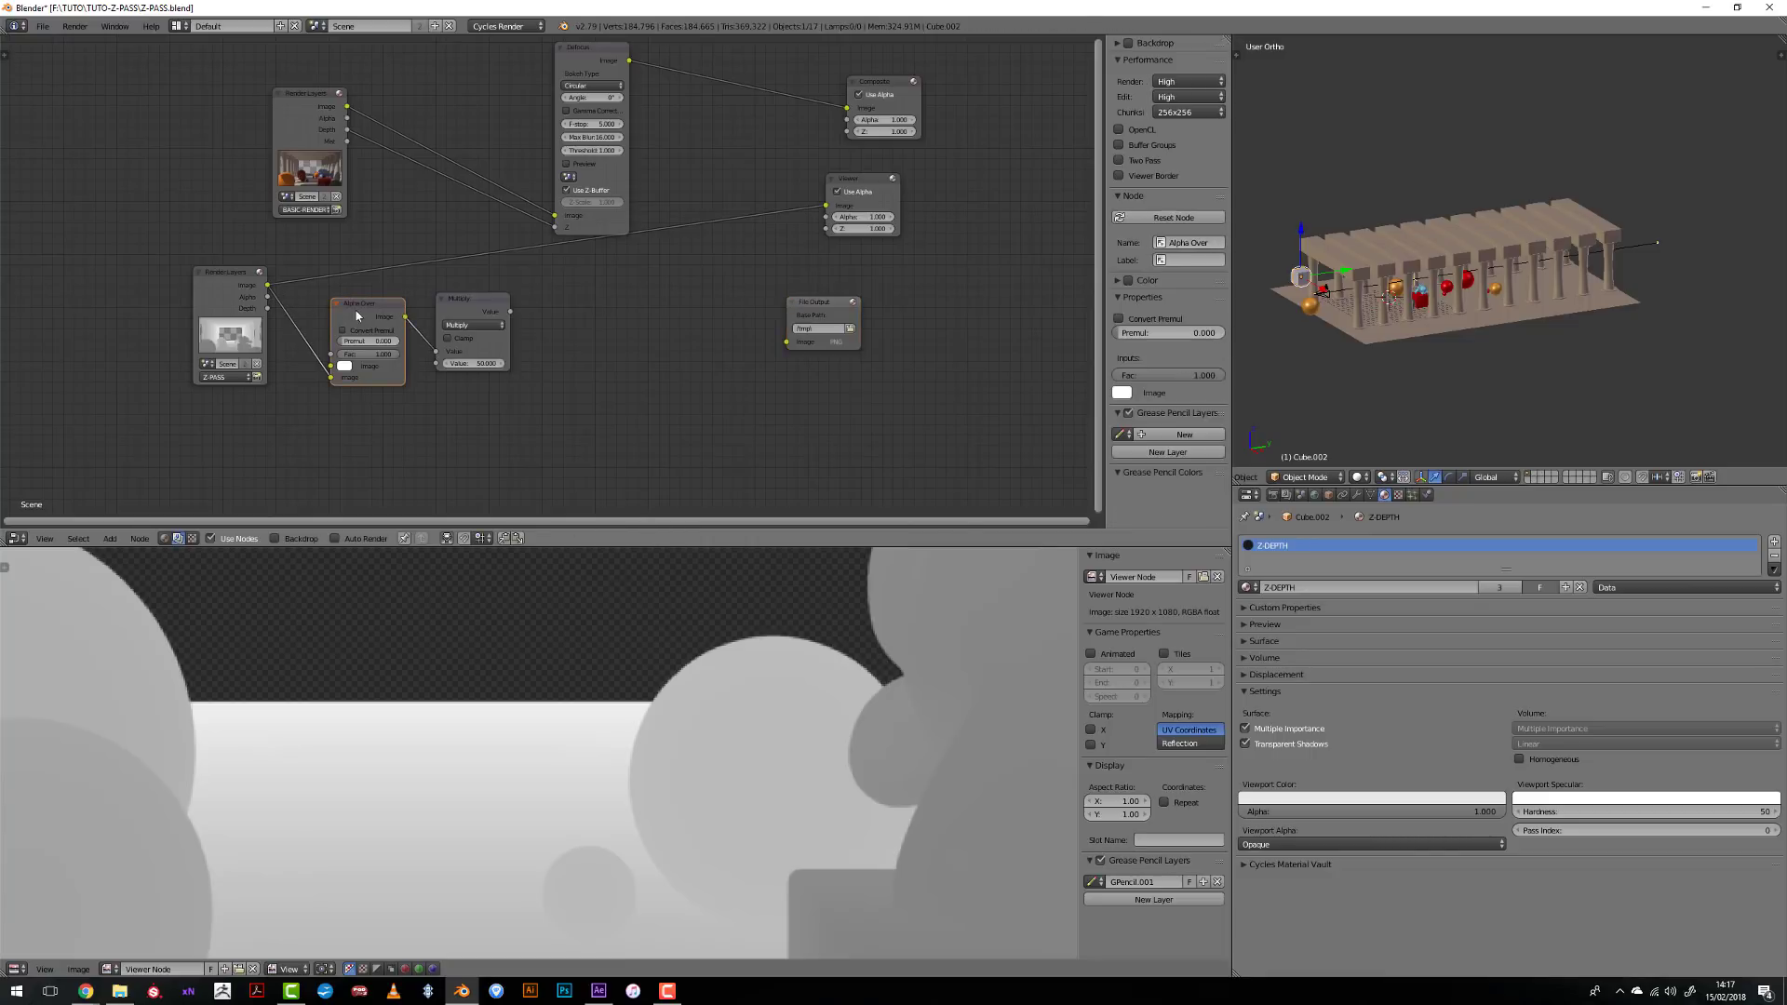
{"action": "left_click_drag", "start_coordinate": [405, 318], "coordinate": [793, 353]}
{"action": "scroll", "coordinate": [934, 368], "scroll_direction": "right", "scroll_amount": 1, "text": "ctrl"}
{"action": "left_click", "coordinate": [799, 329]}
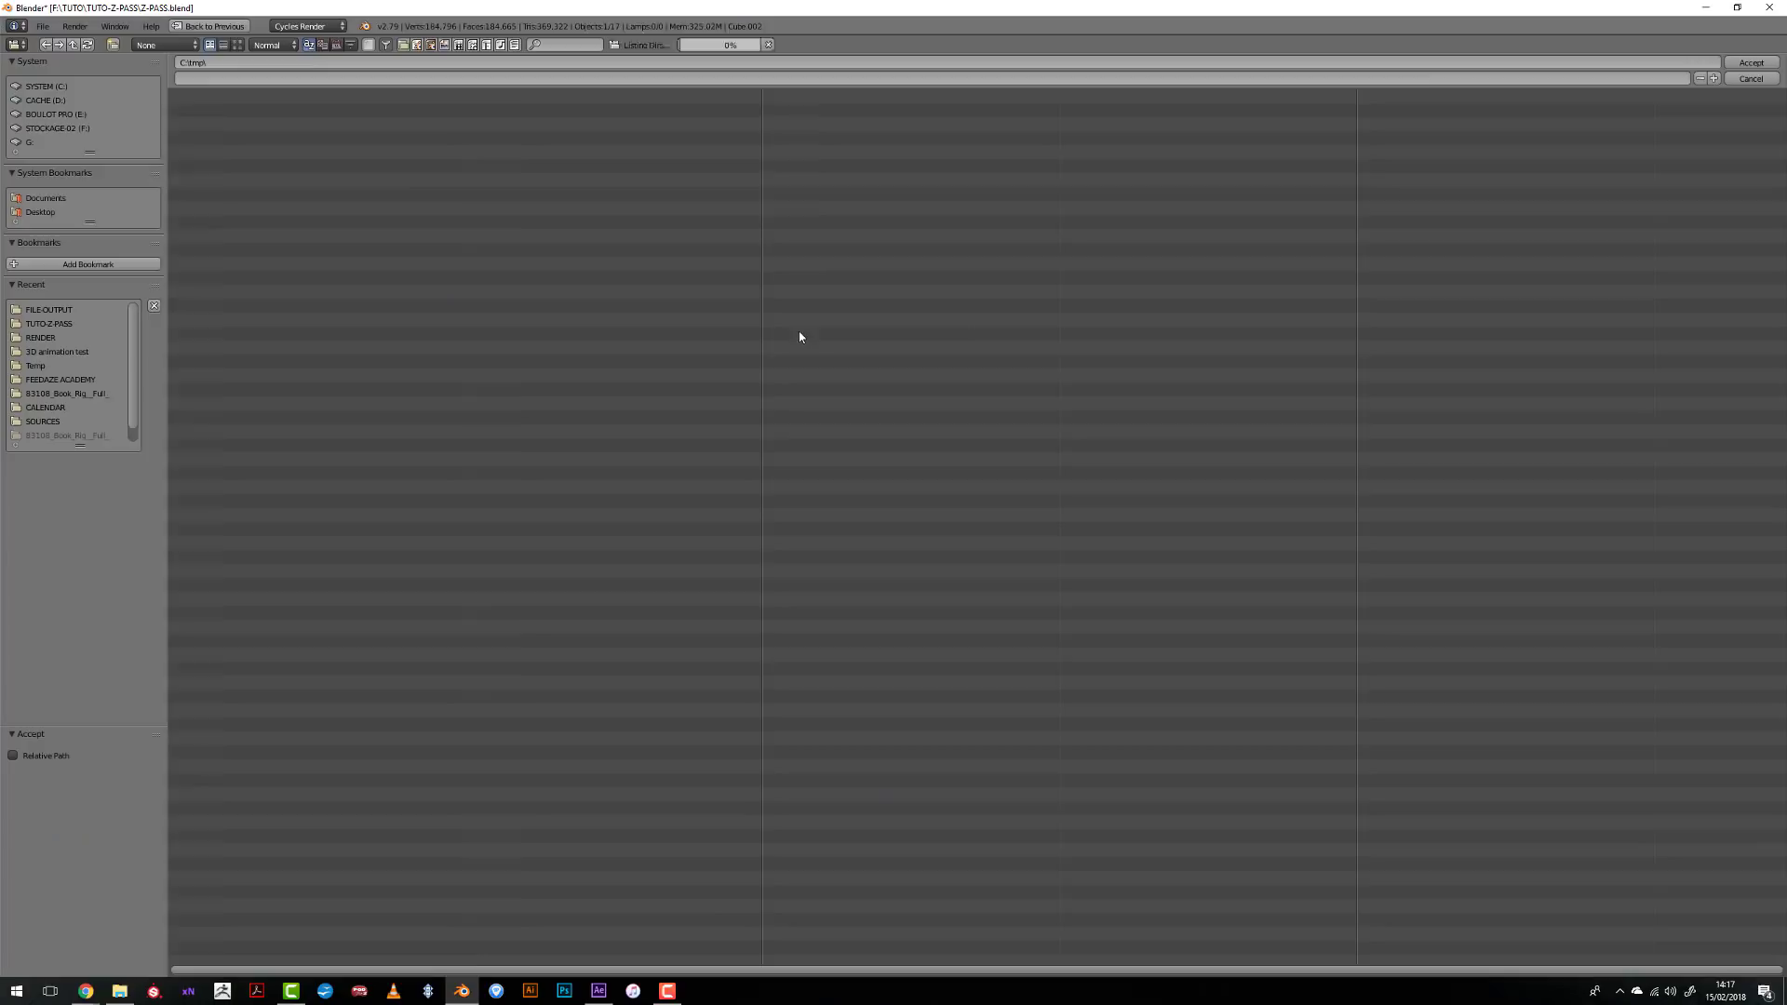
{"action": "left_click", "coordinate": [1751, 79]}
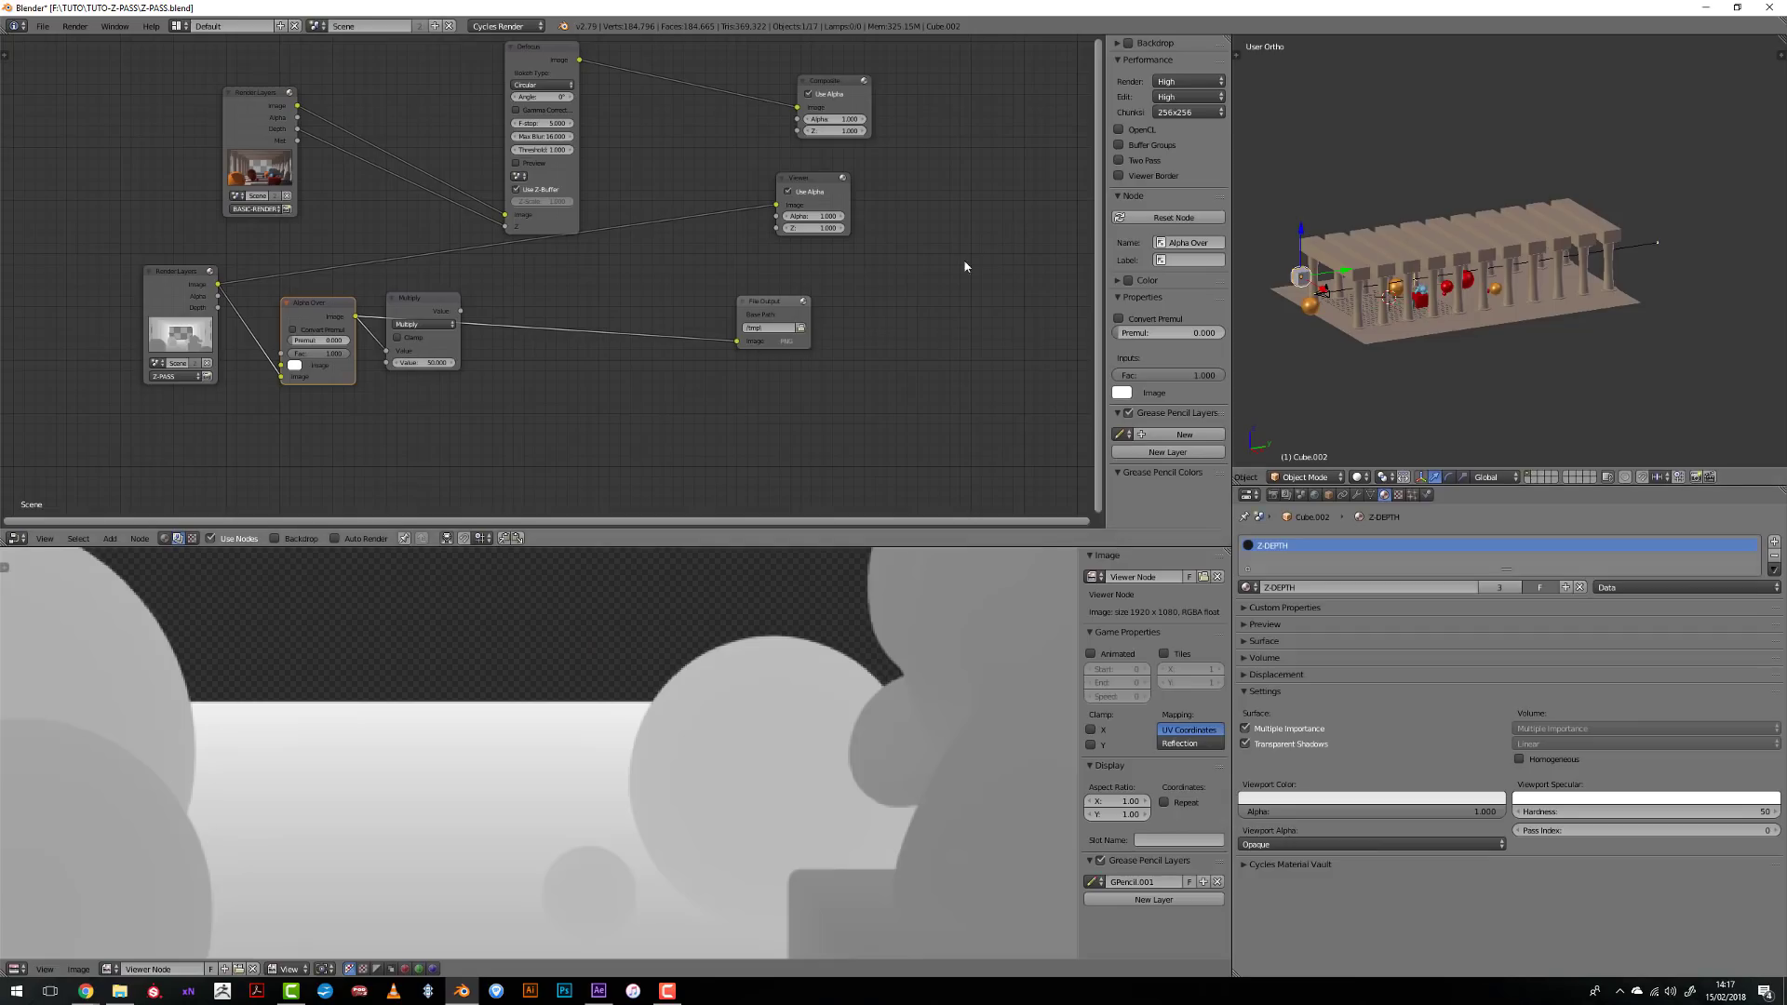
{"action": "left_click_drag", "start_coordinate": [810, 346], "coordinate": [949, 439]}
{"action": "left_click_drag", "start_coordinate": [1076, 327], "coordinate": [916, 372]}
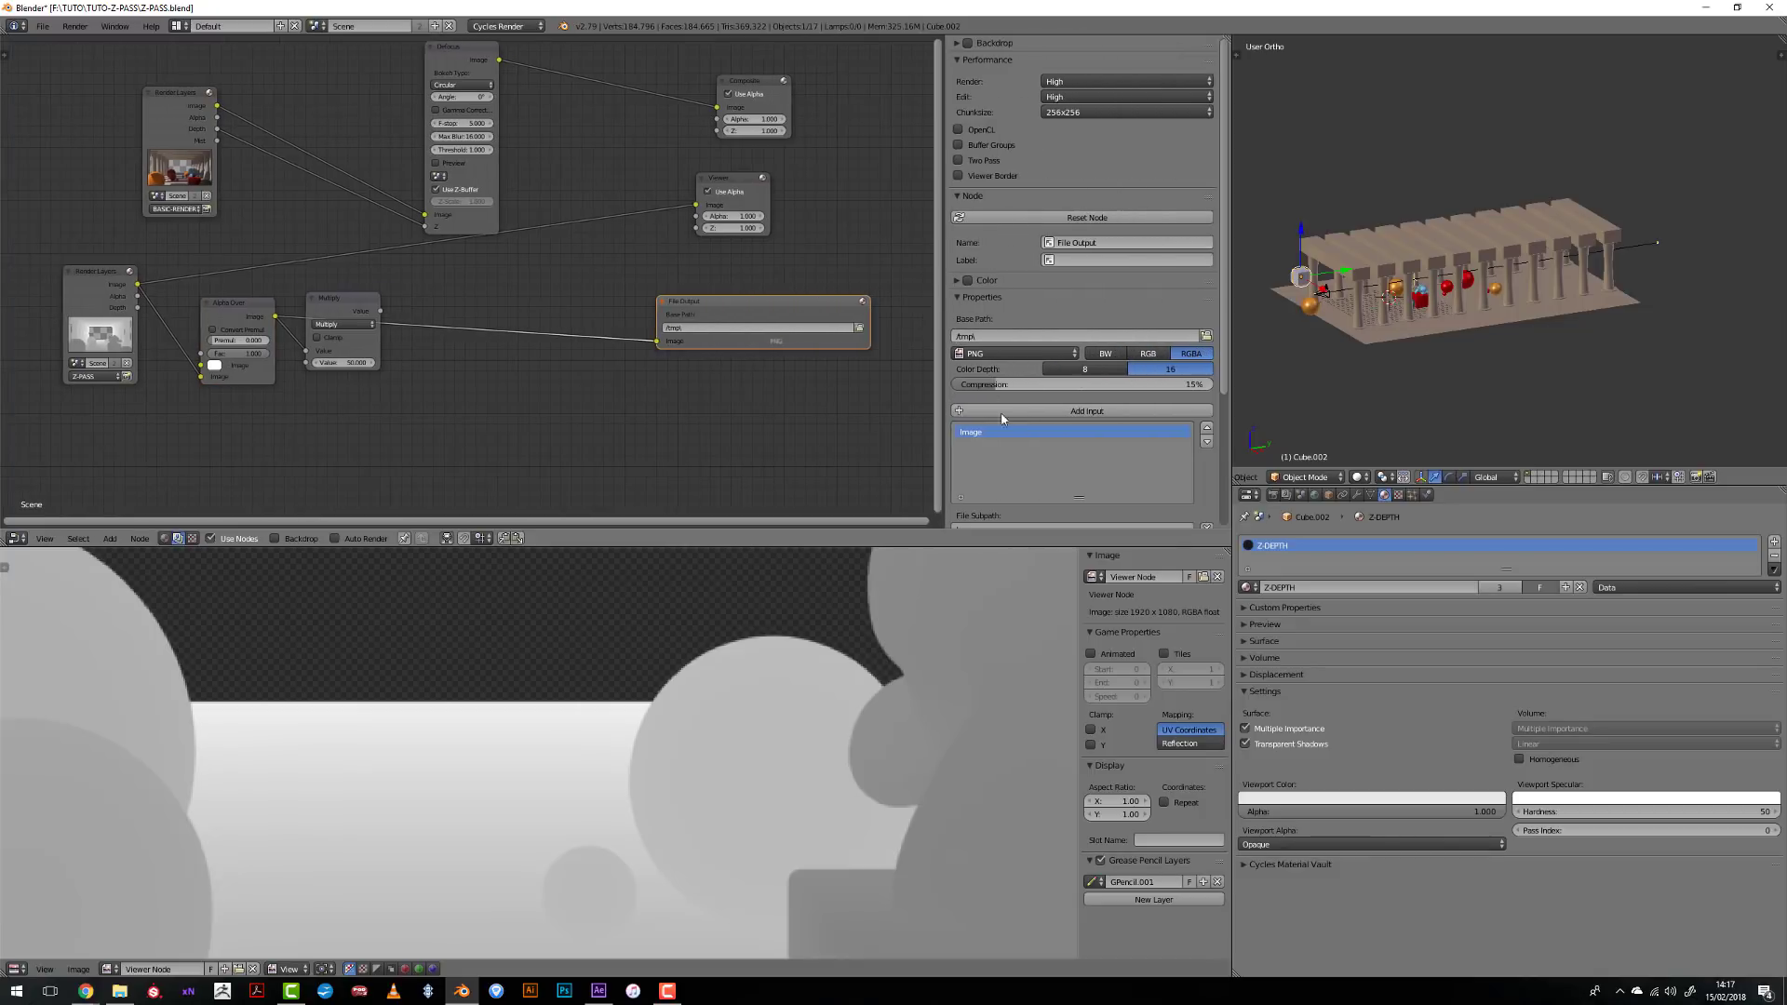
{"action": "scroll", "coordinate": [1010, 425], "scroll_direction": "down", "scroll_amount": 3}
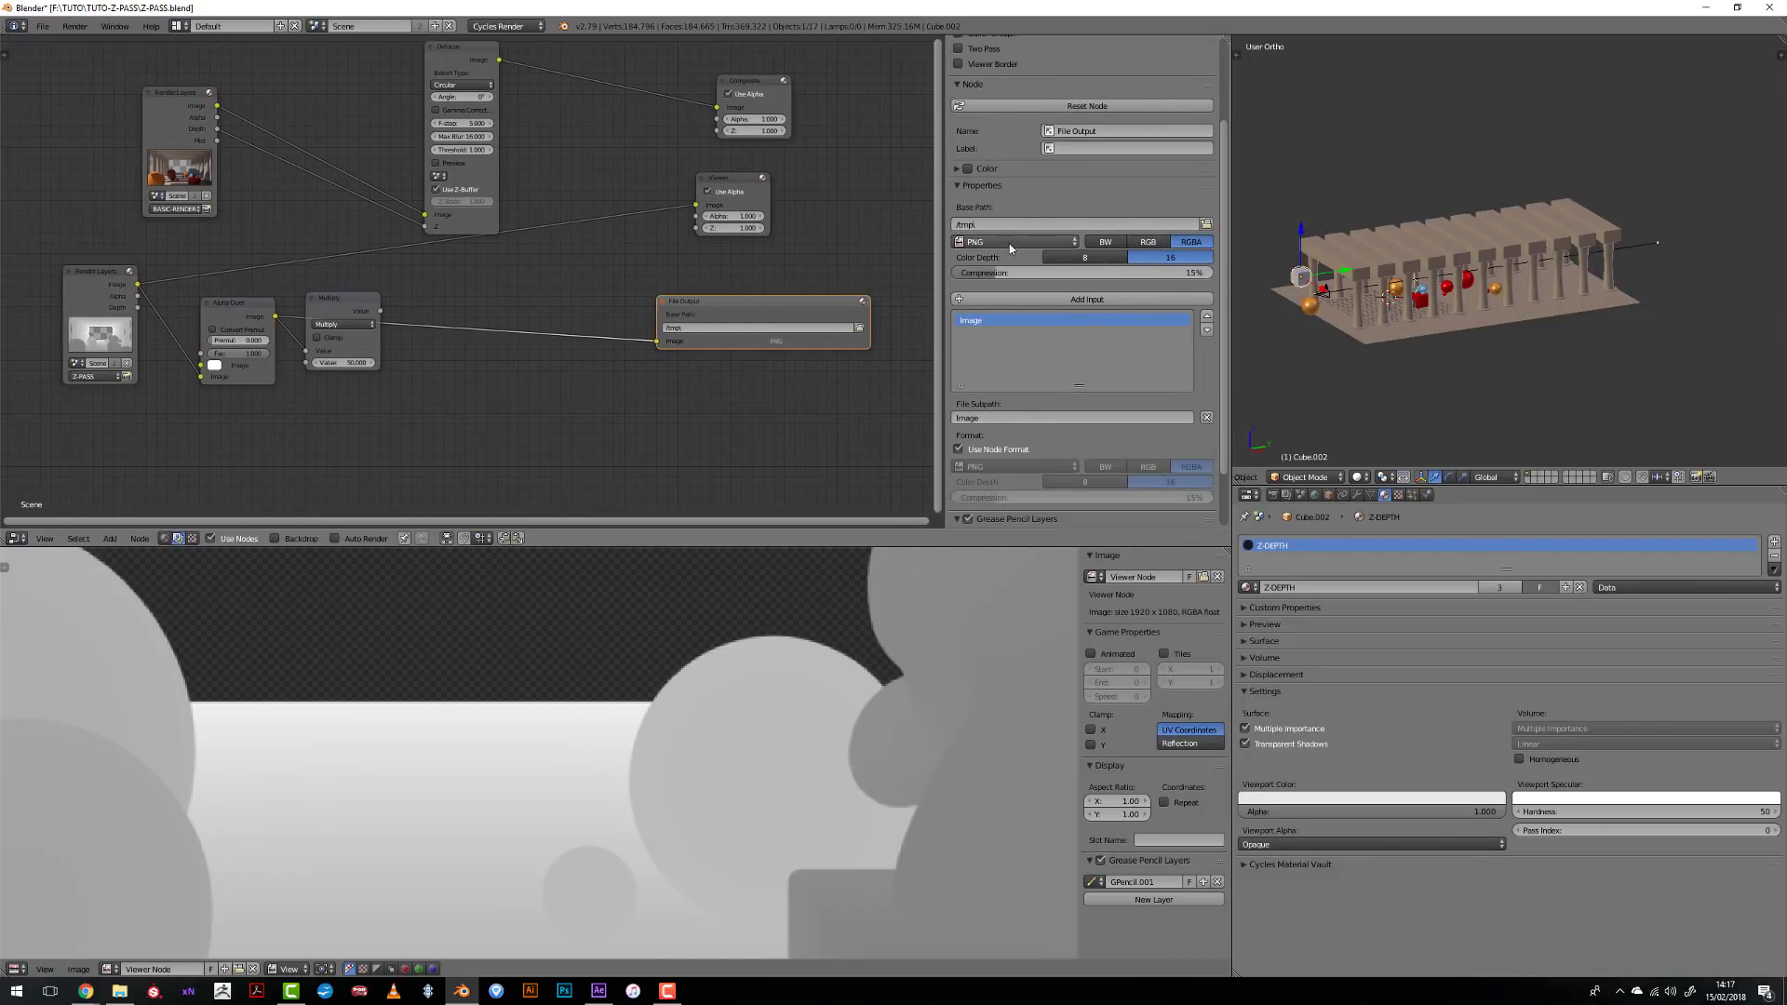
- Rename the first File Output input to DEPTH and add a second input named ENVT
{"action": "double_click", "coordinate": [966, 320]}
{"action": "key", "text": "BackSpace"}
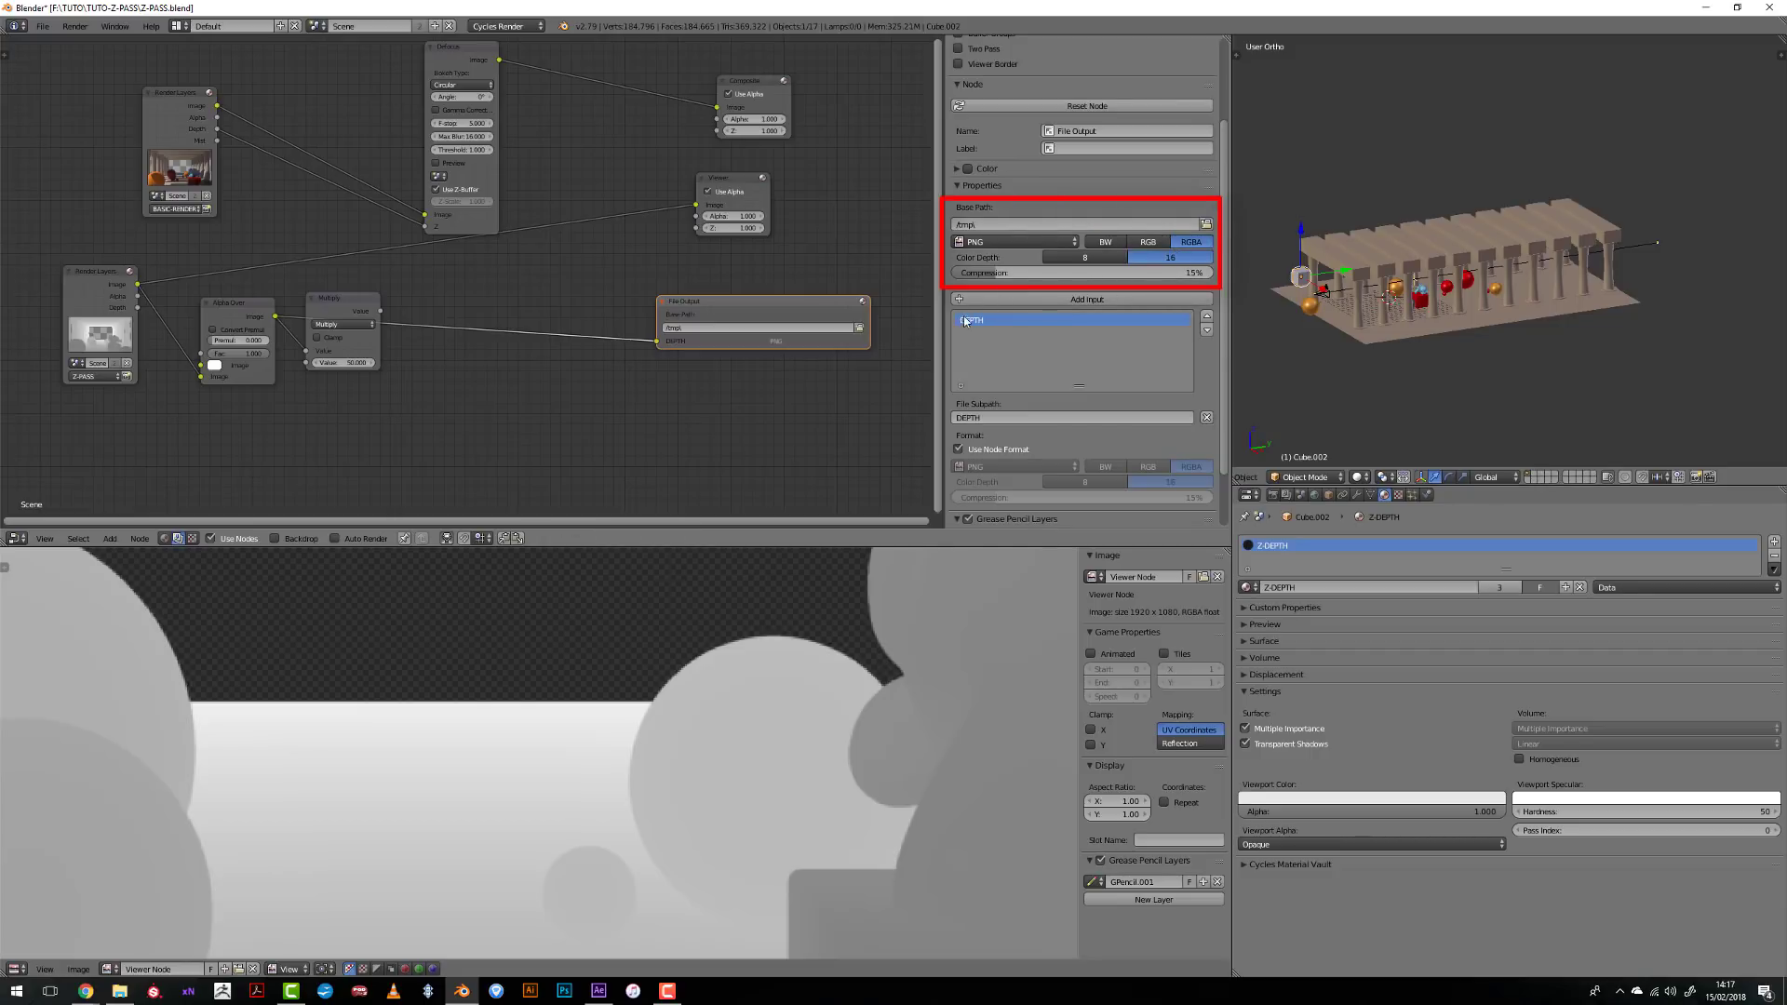
{"action": "left_click", "coordinate": [1160, 299]}
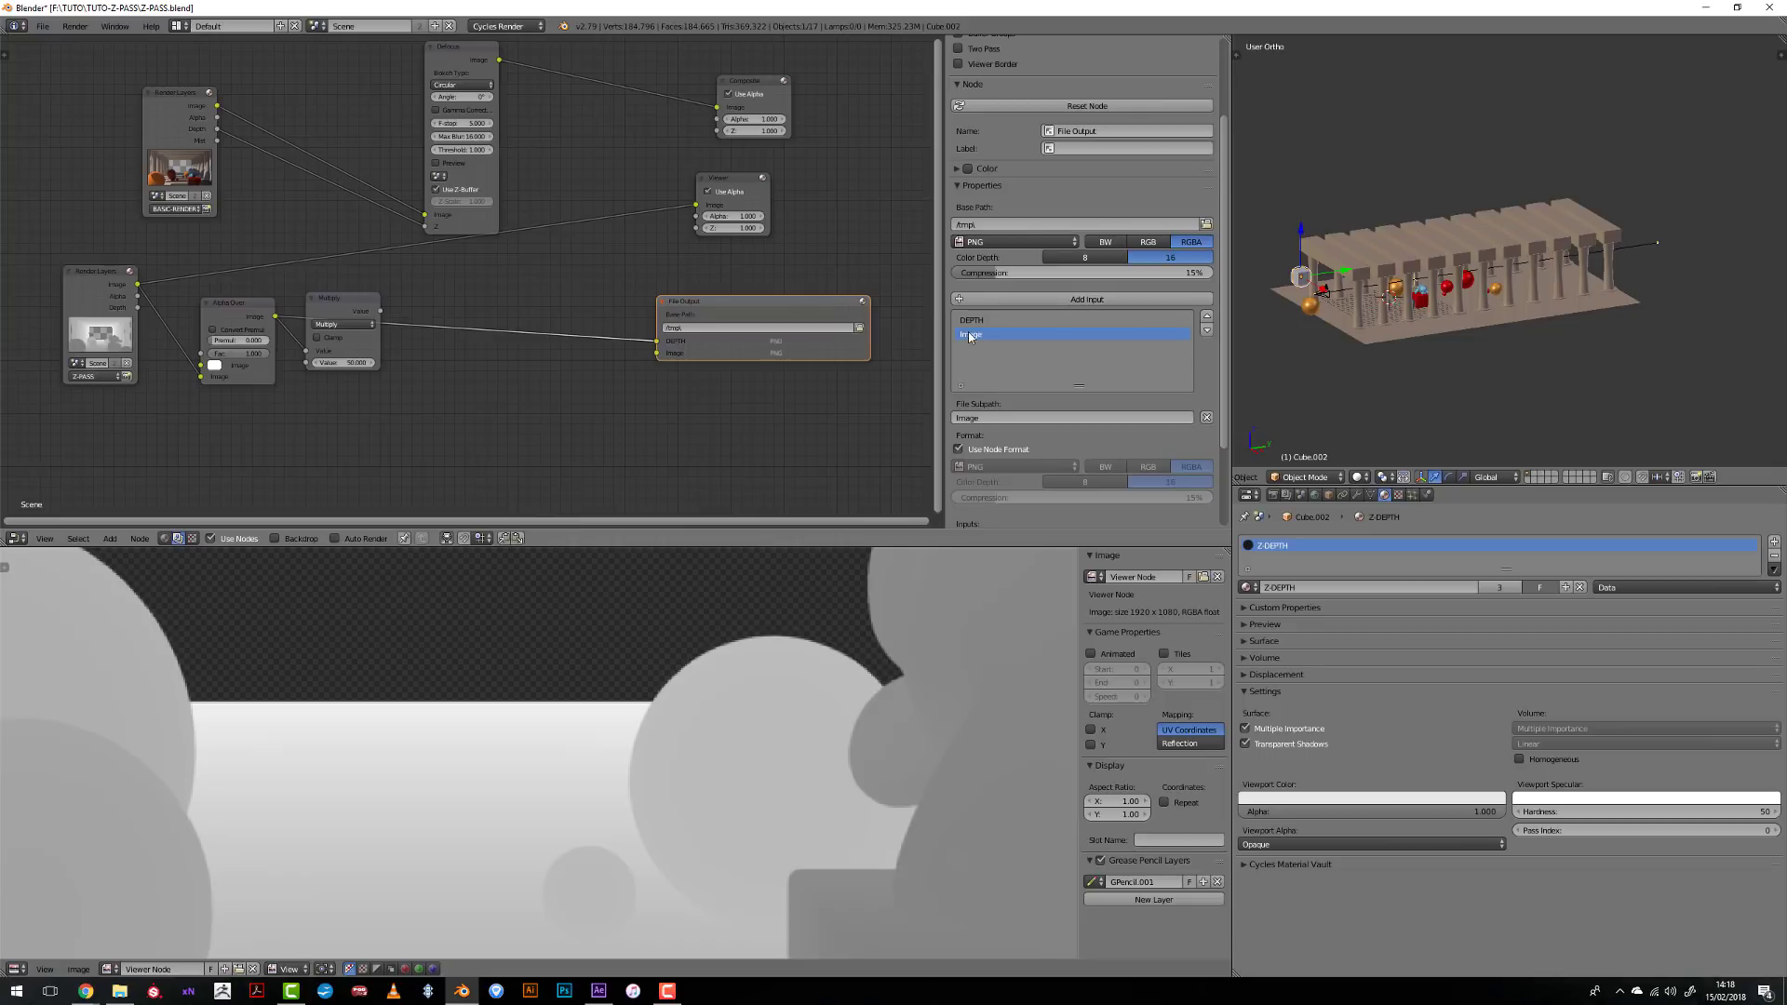
{"action": "double_click", "coordinate": [969, 336]}
{"action": "type", "text": "ENVT"}
{"action": "key", "text": "Return"}
- Link the BASIC RENDER image into the ENVT input
{"action": "left_click_drag", "start_coordinate": [217, 105], "coordinate": [662, 357]}
{"action": "left_click", "coordinate": [694, 333]}
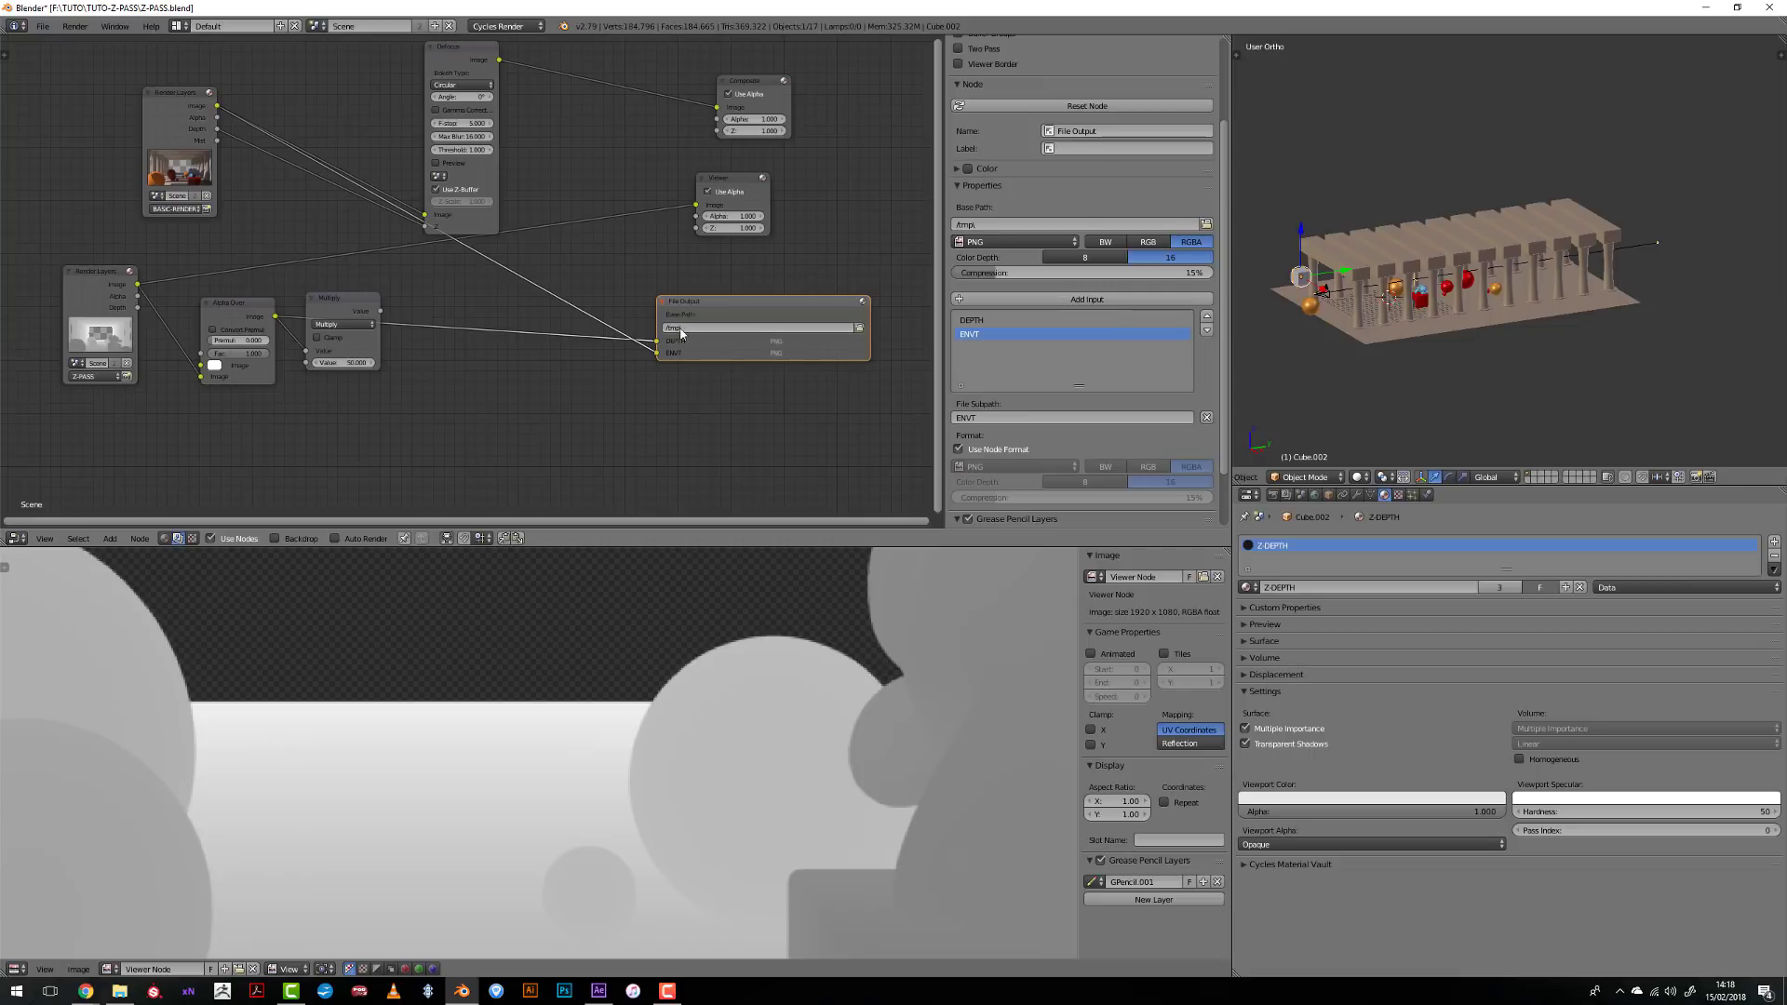
{"action": "scroll", "coordinate": [577, 363], "scroll_direction": "down", "scroll_amount": 3}
- Expand the camera's Depth of Field settings and set the F-stop to 6
{"action": "scroll", "coordinate": [763, 718], "scroll_direction": "down", "scroll_amount": 3}
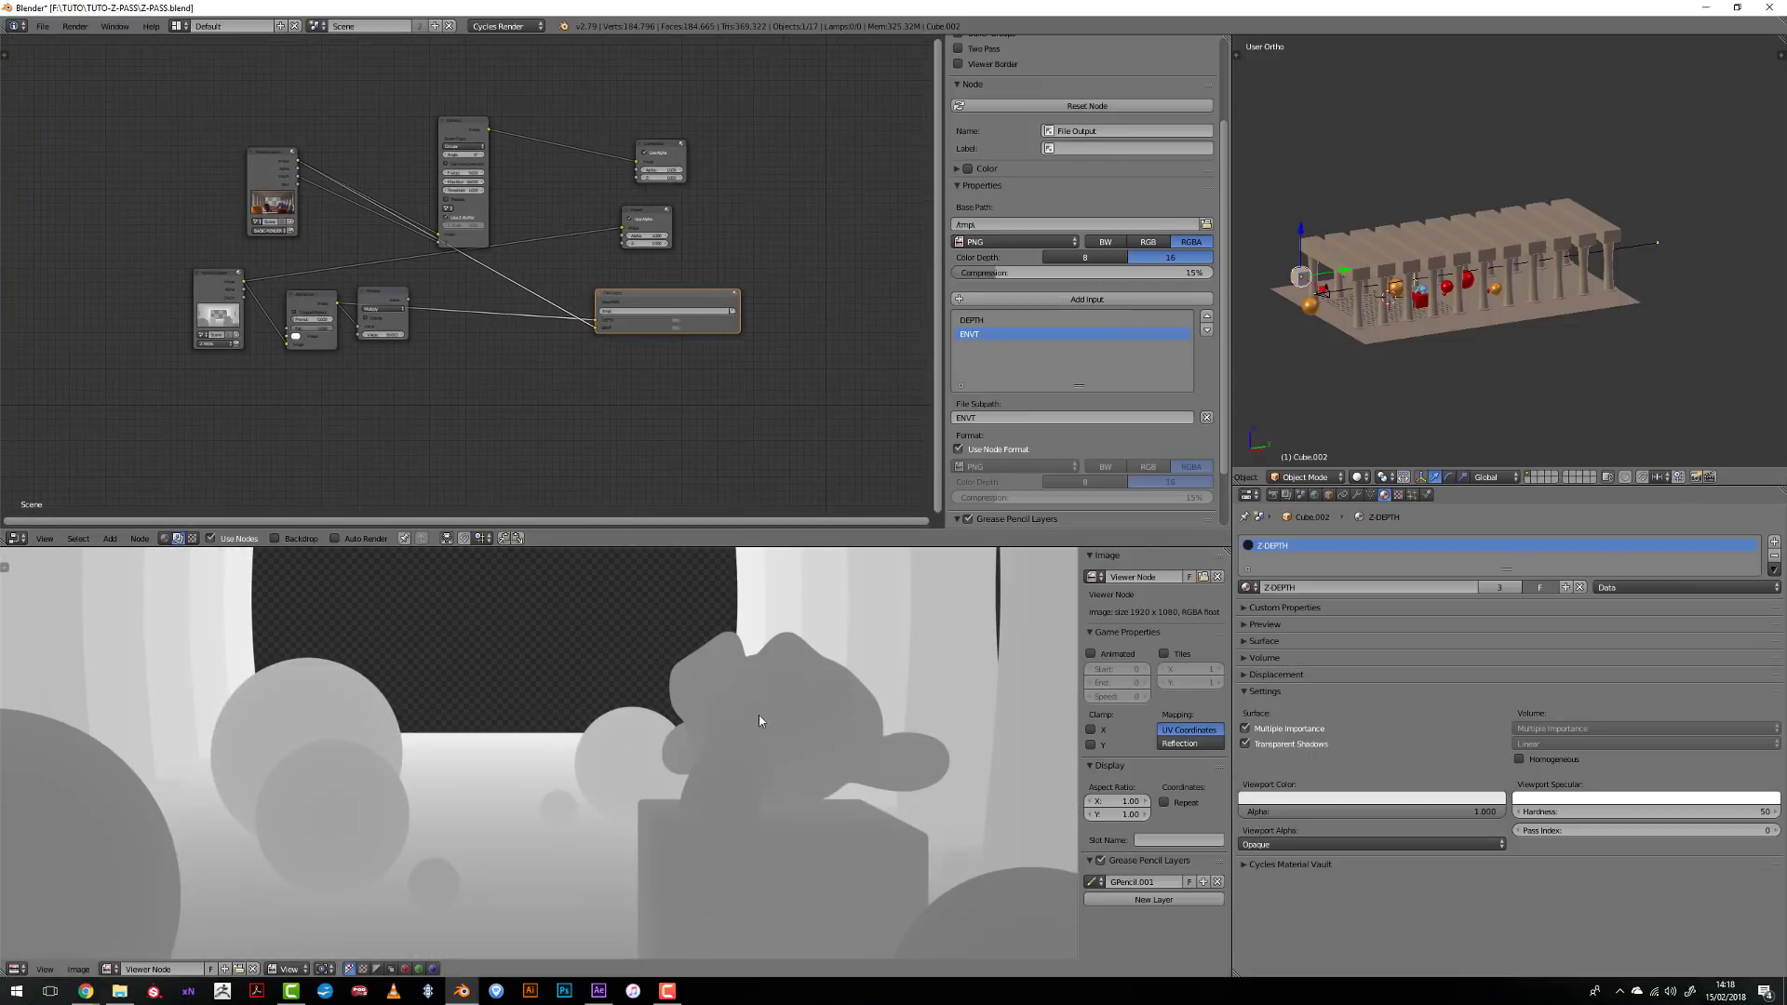
{"action": "middle_click_drag", "start_coordinate": [763, 717], "coordinate": [616, 848]}
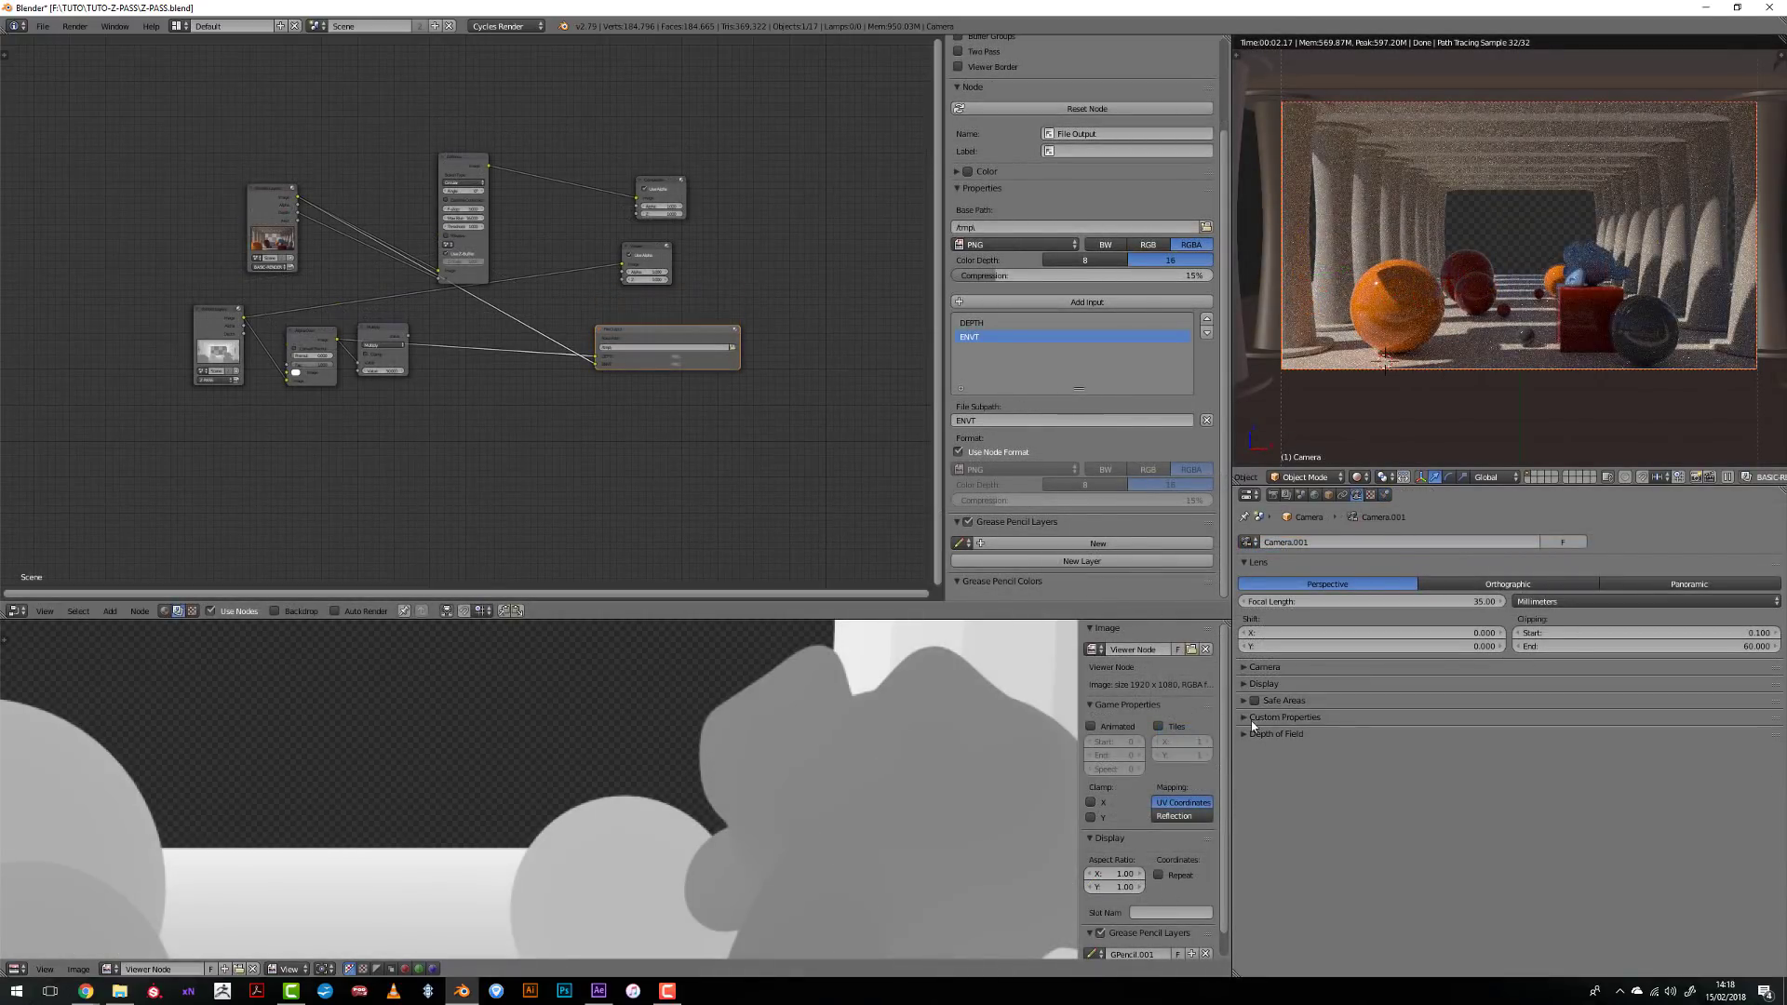
{"action": "left_click", "coordinate": [1243, 733]}
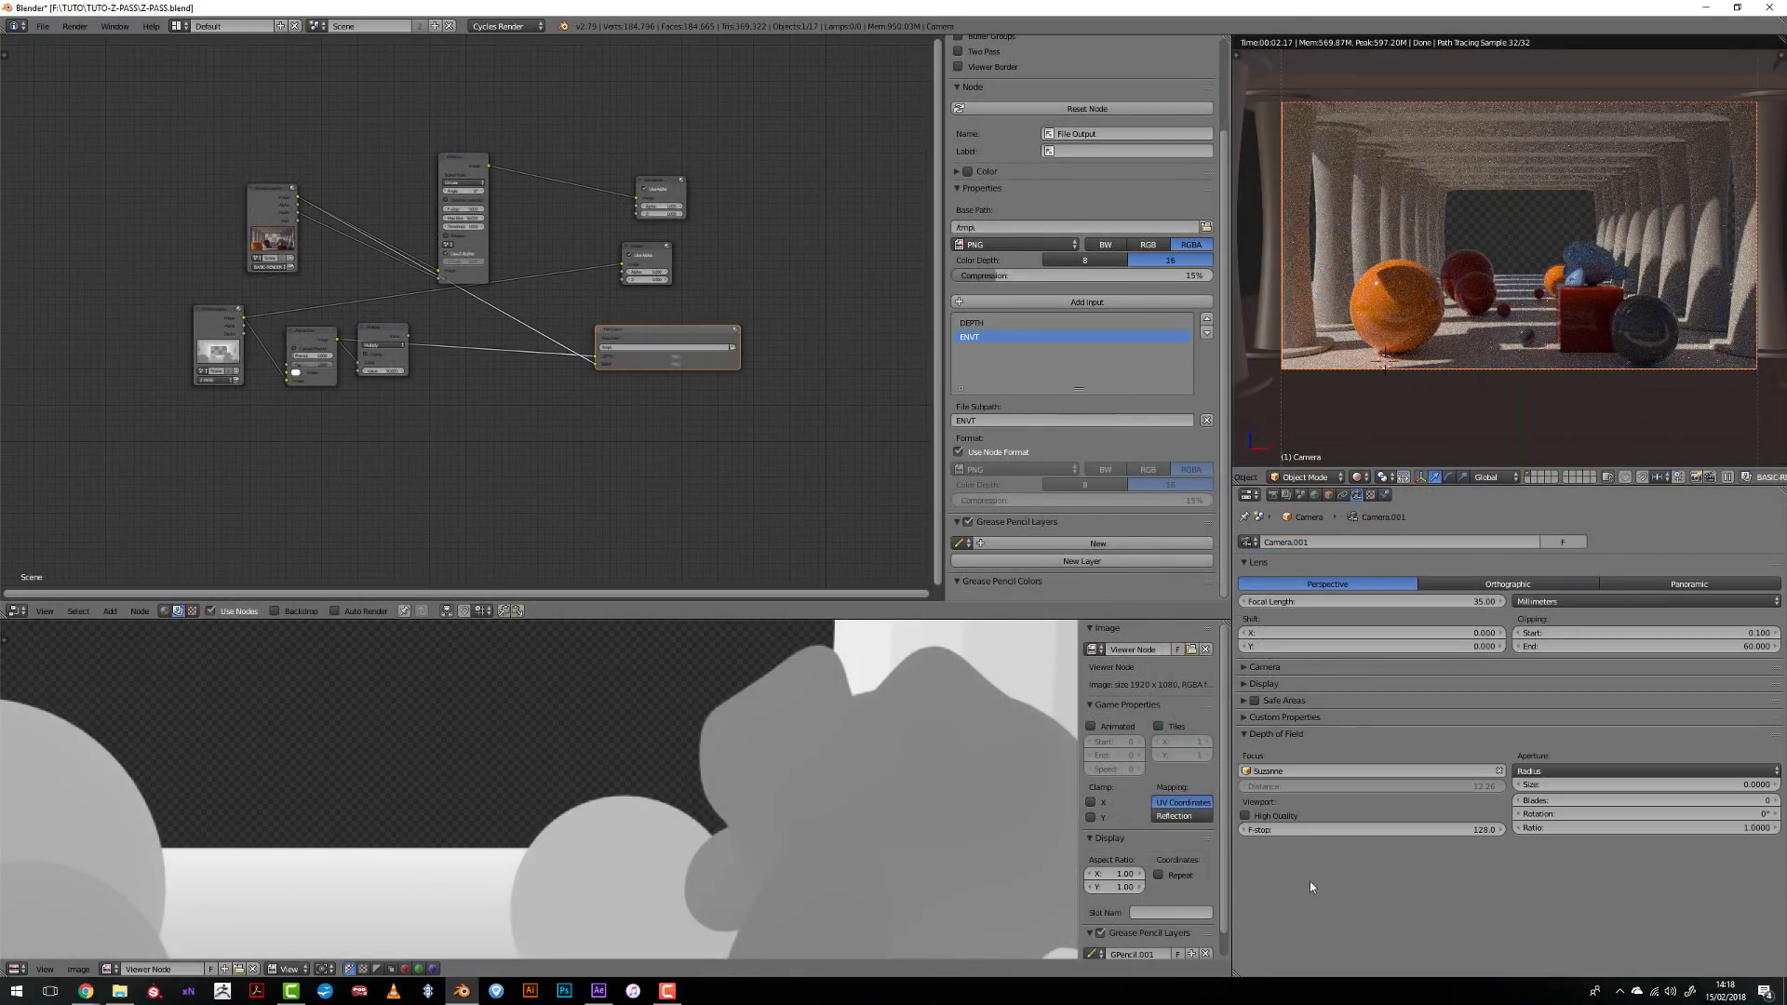
{"action": "left_click", "coordinate": [1321, 828]}
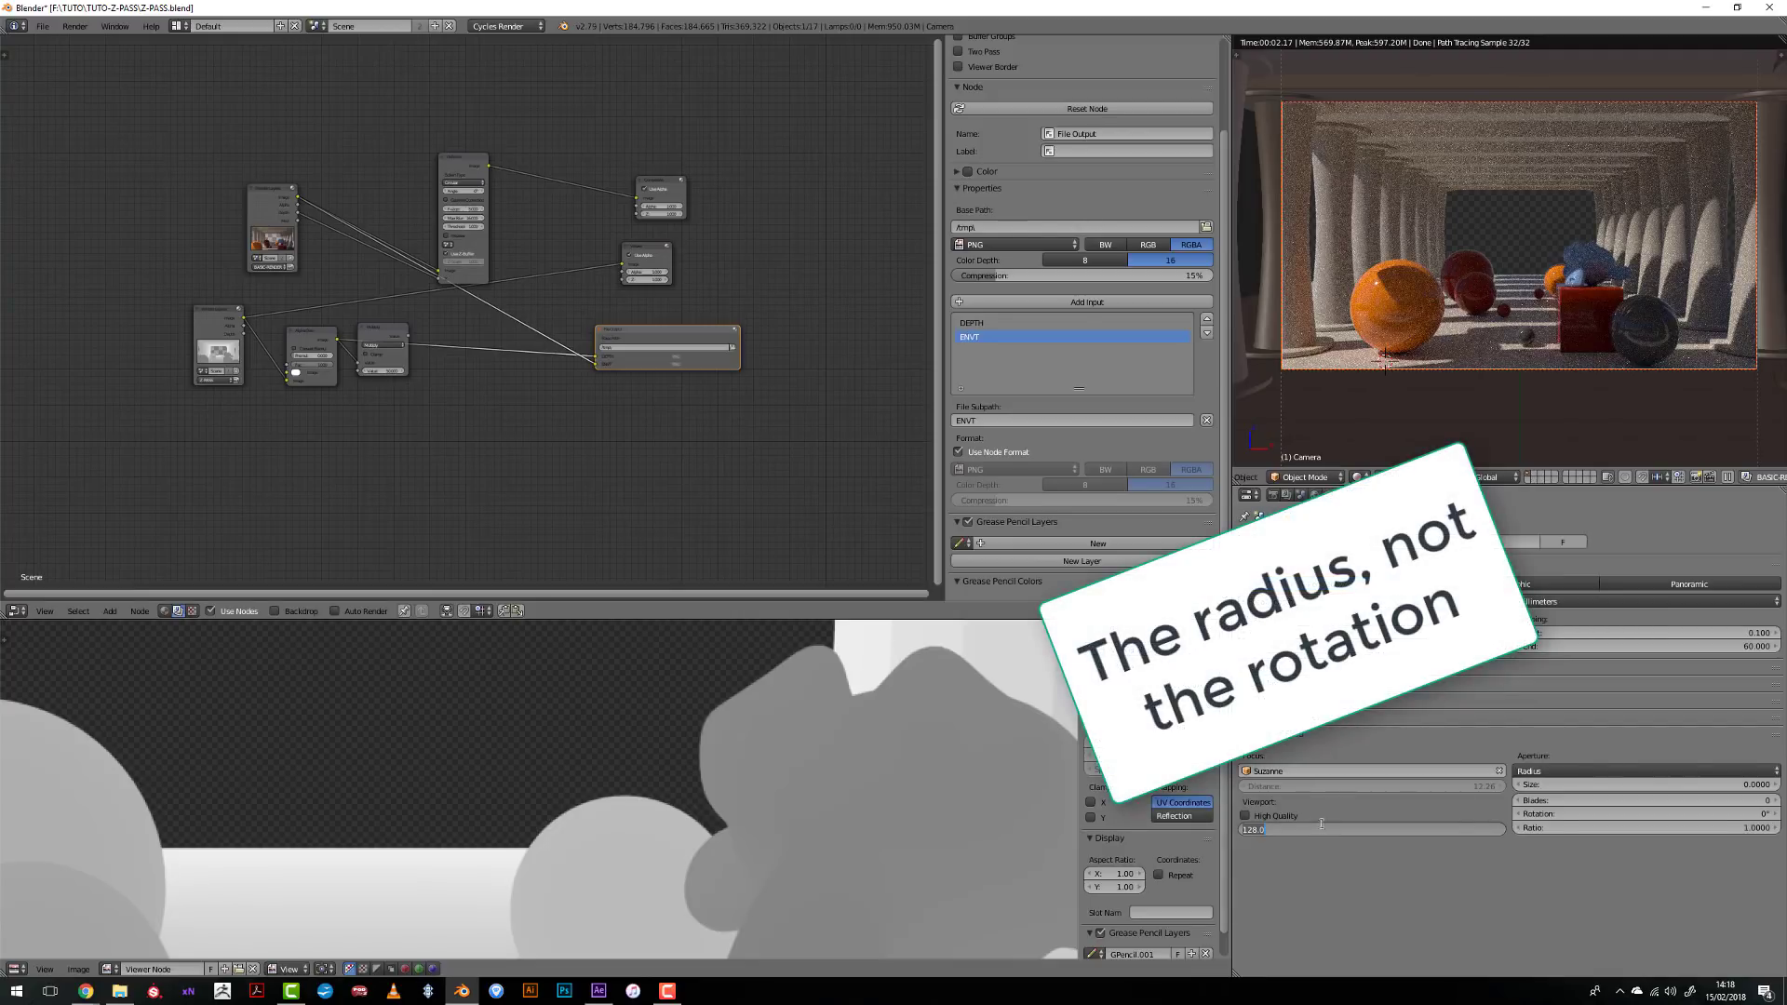
{"action": "type", "text": "6"}
{"action": "key", "text": "Return"}
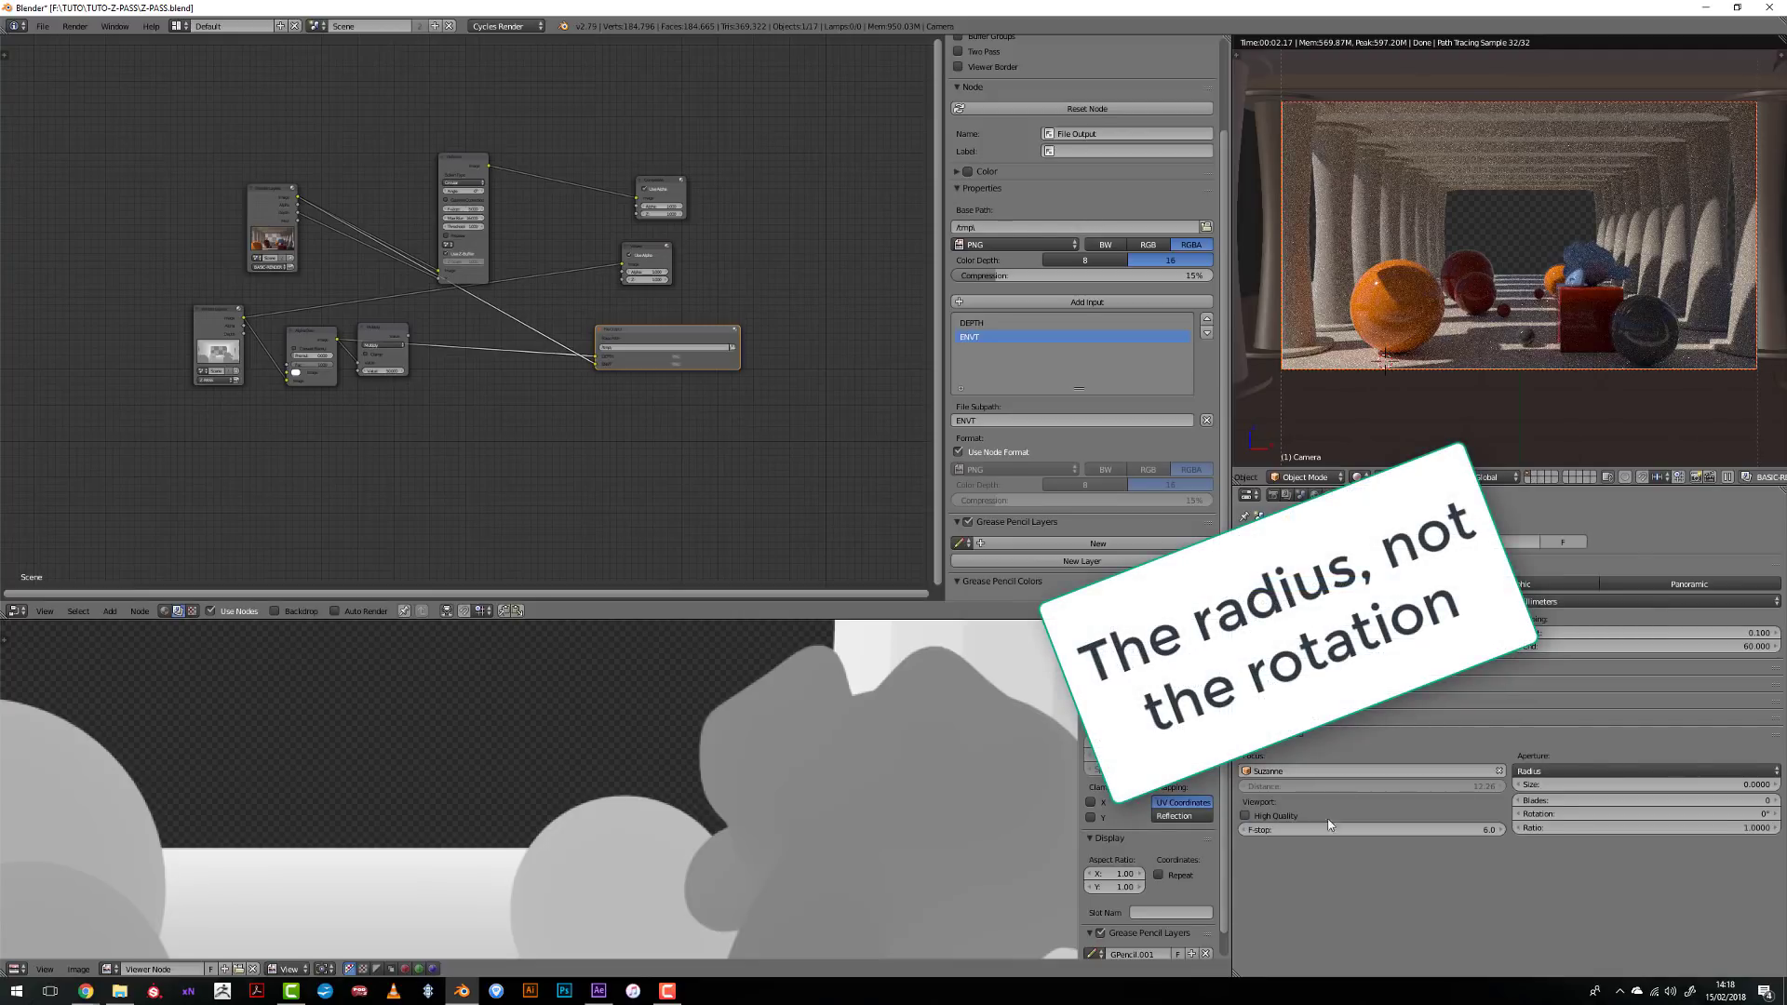
- Enable high-quality DOF, set F-stop to 2.0 and raise the aperture size to 0.19
{"action": "scroll", "coordinate": [1611, 378], "scroll_direction": "up", "scroll_amount": 2}
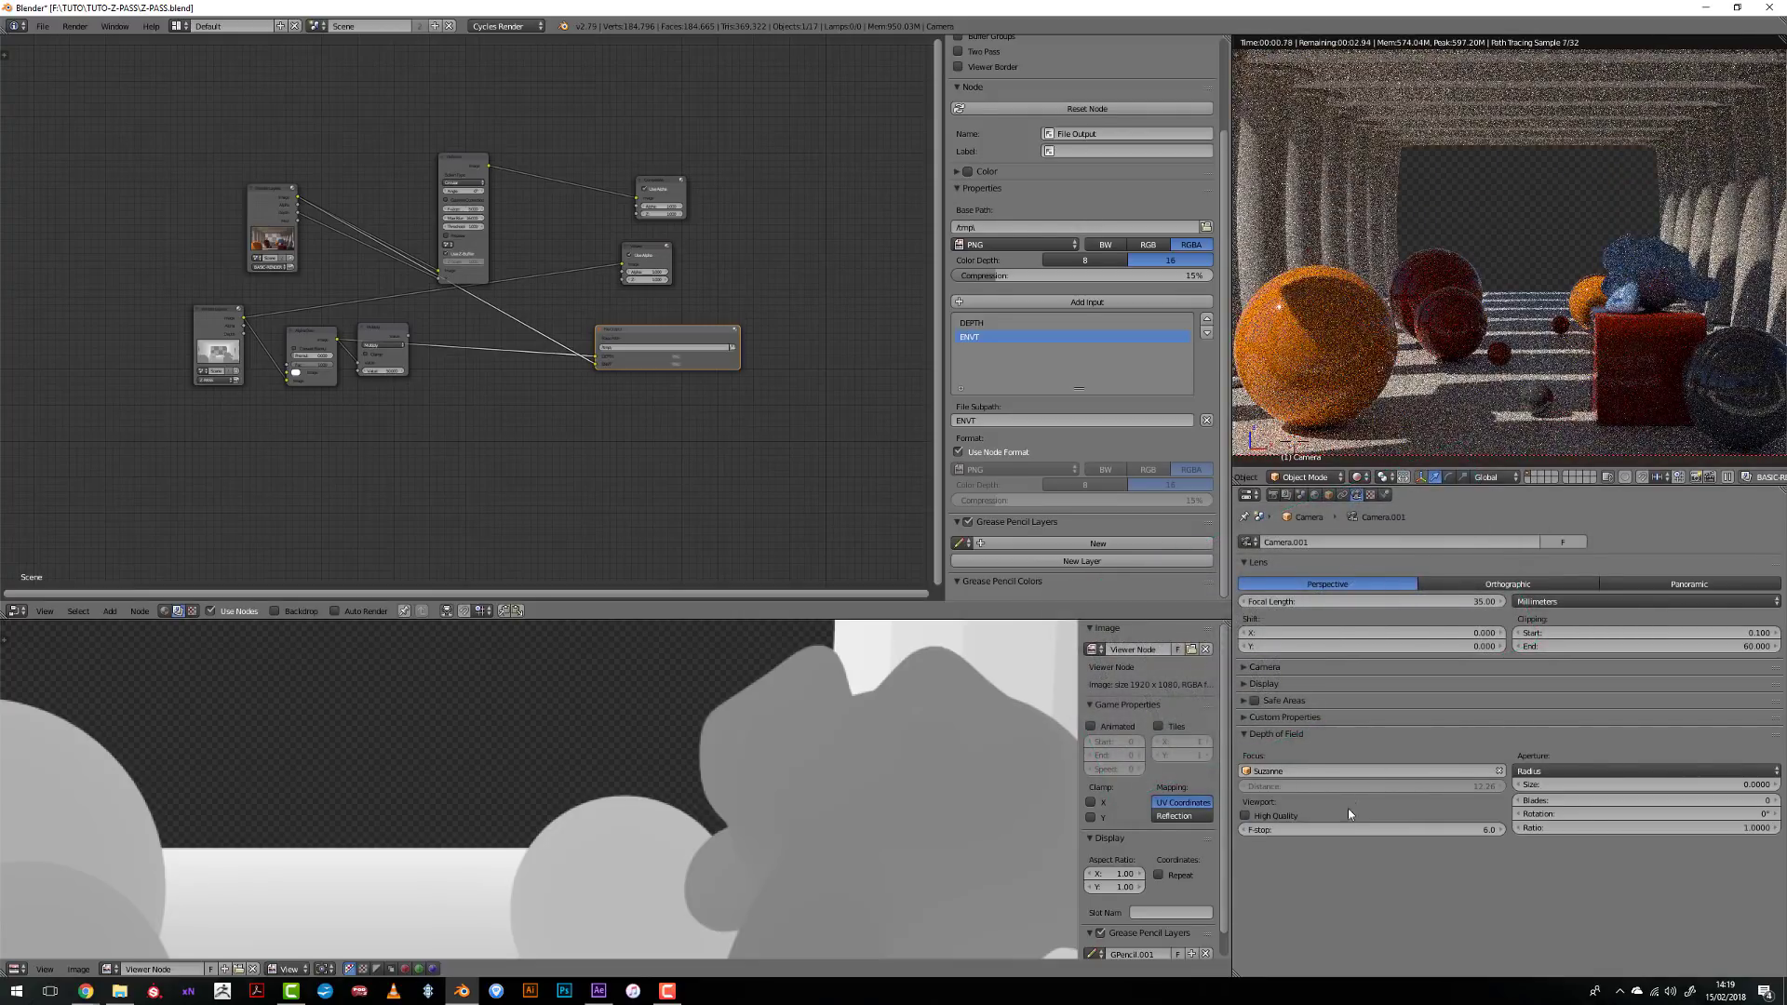
{"action": "left_click", "coordinate": [1345, 816]}
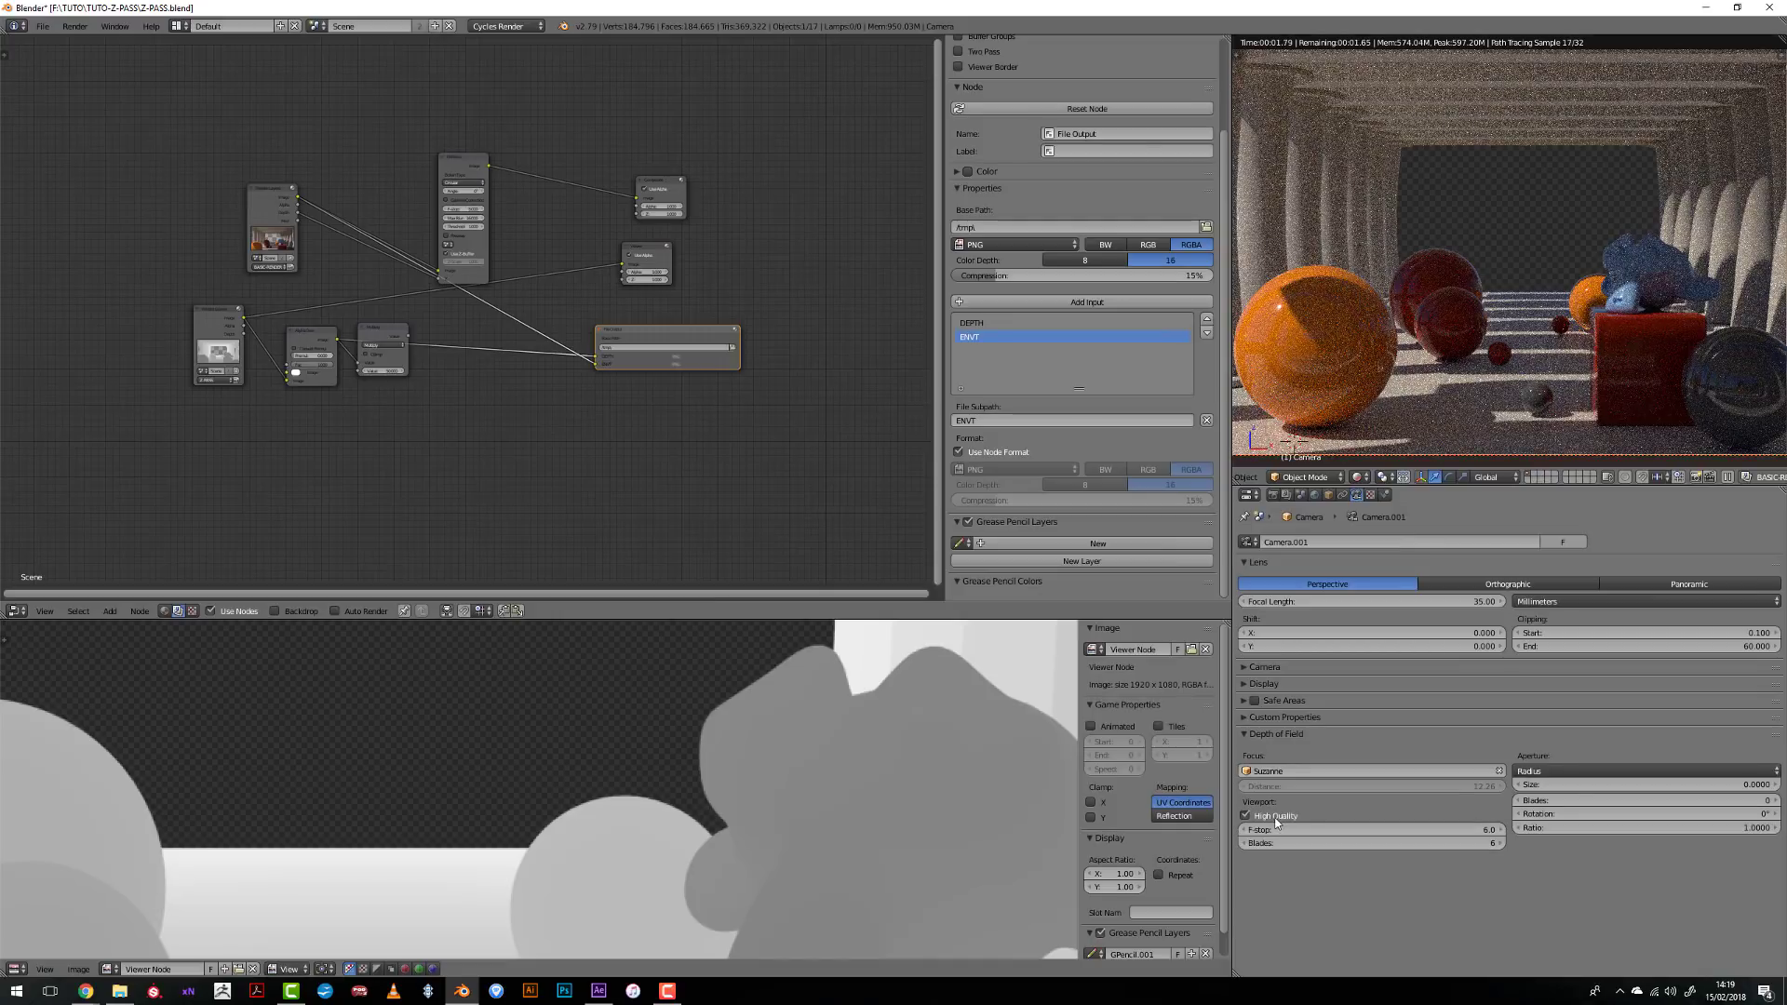
{"action": "left_click", "coordinate": [1334, 828]}
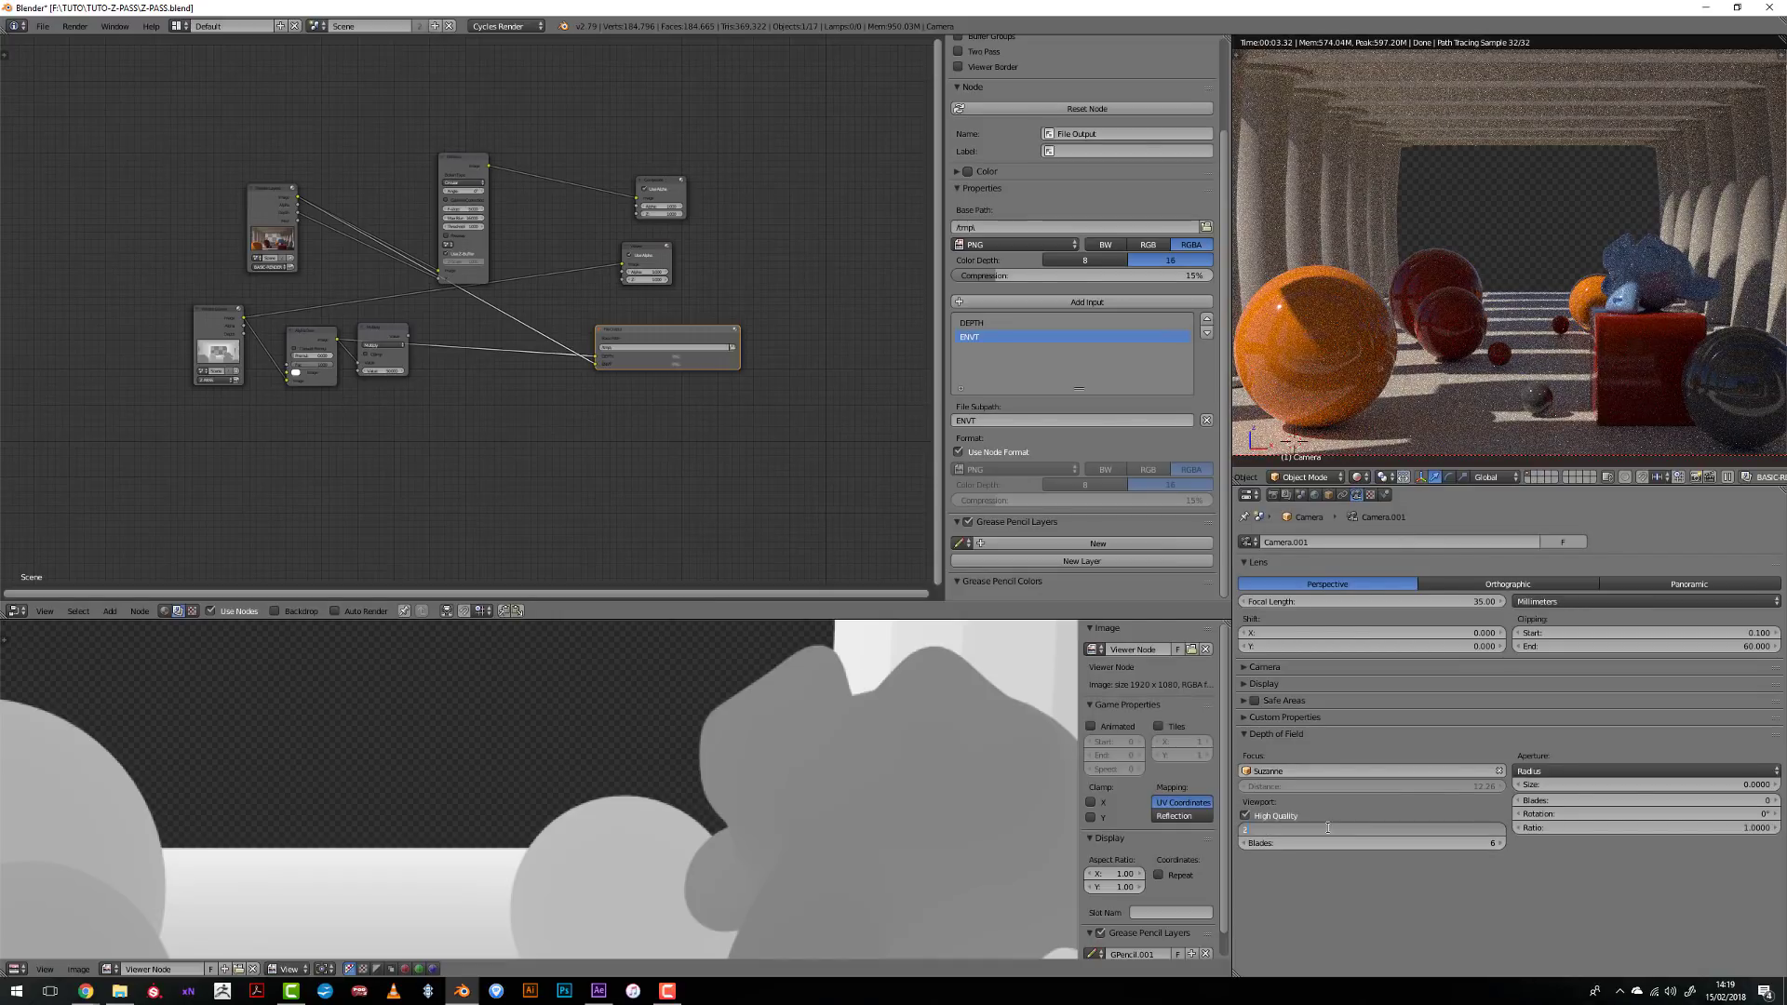
{"action": "key", "text": "Return"}
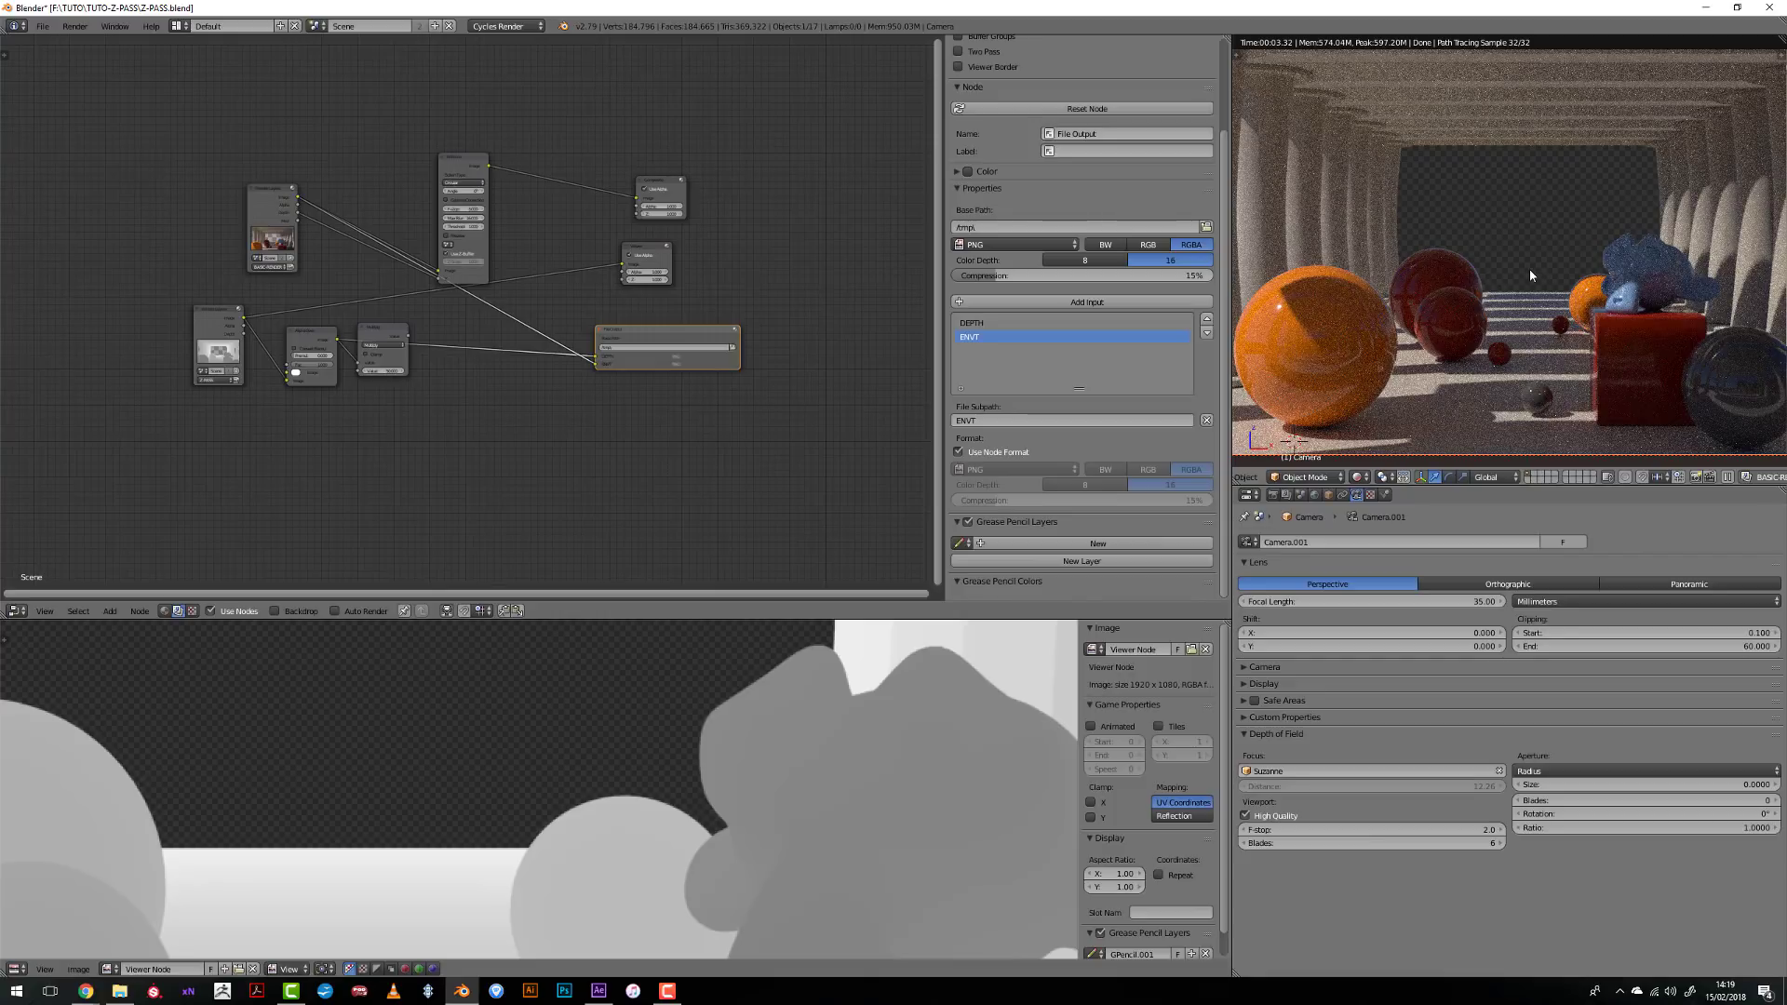
{"action": "scroll", "coordinate": [1528, 270], "scroll_direction": "down", "scroll_amount": 1}
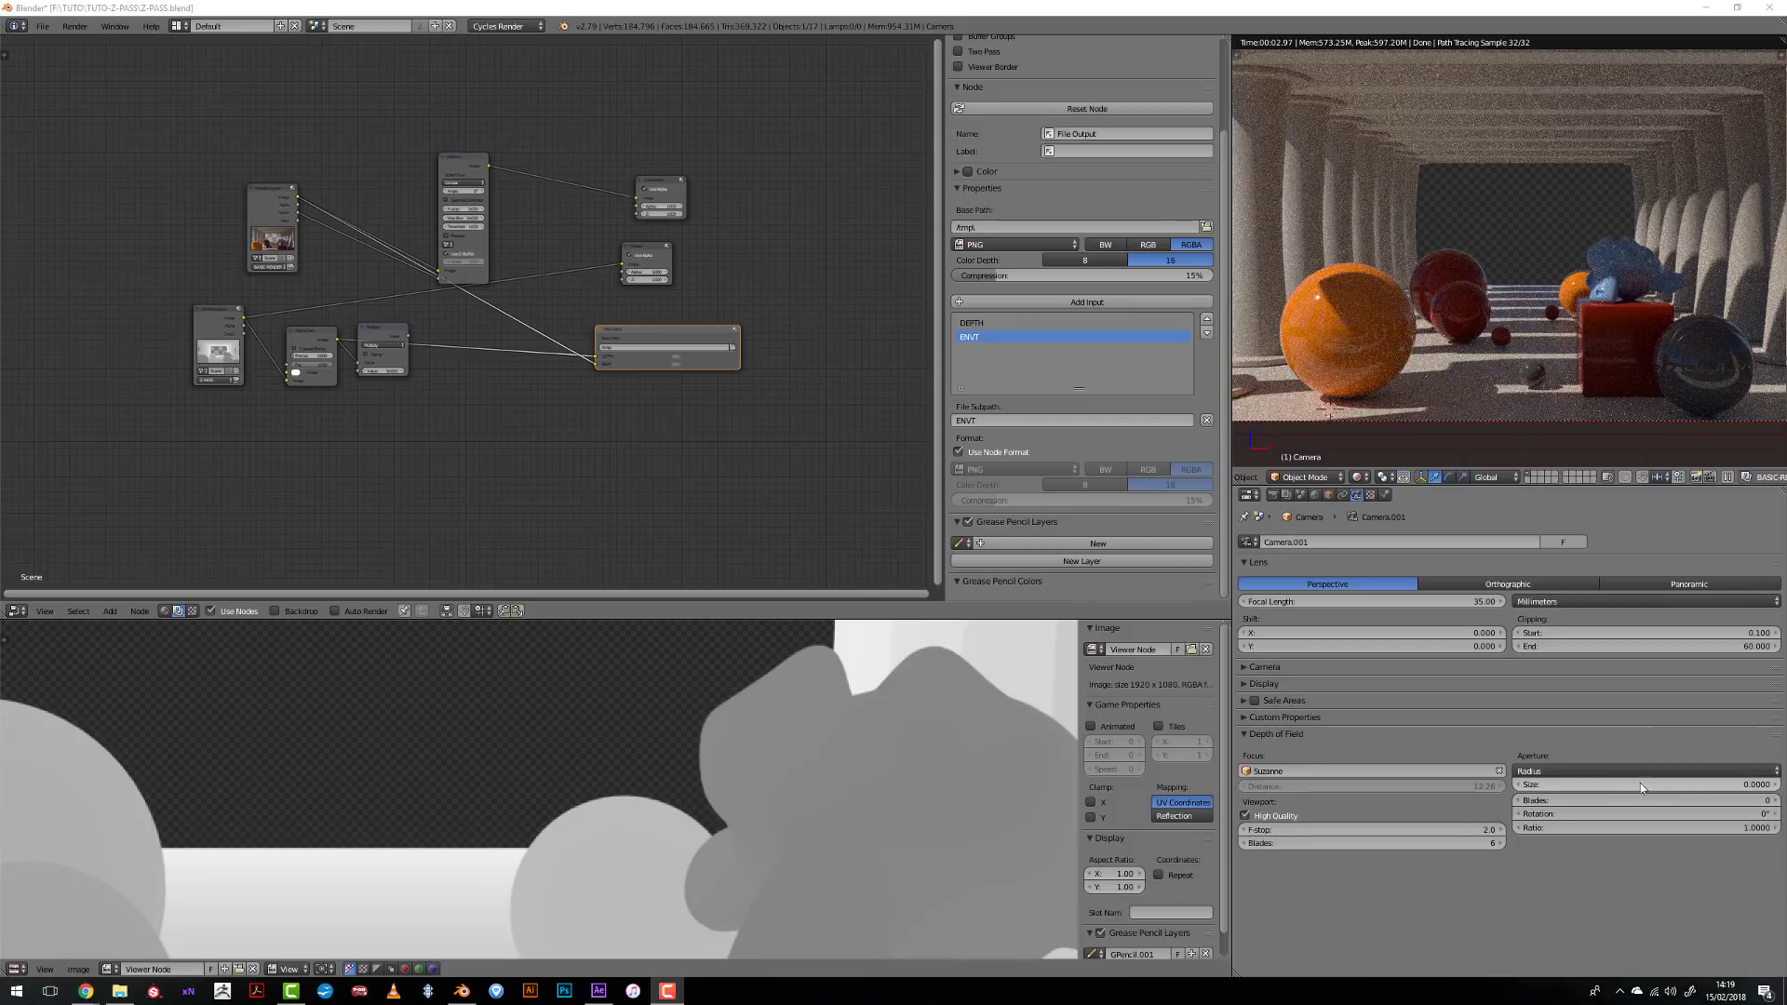
{"action": "left_click_drag", "start_coordinate": [1628, 785], "coordinate": [1675, 784]}
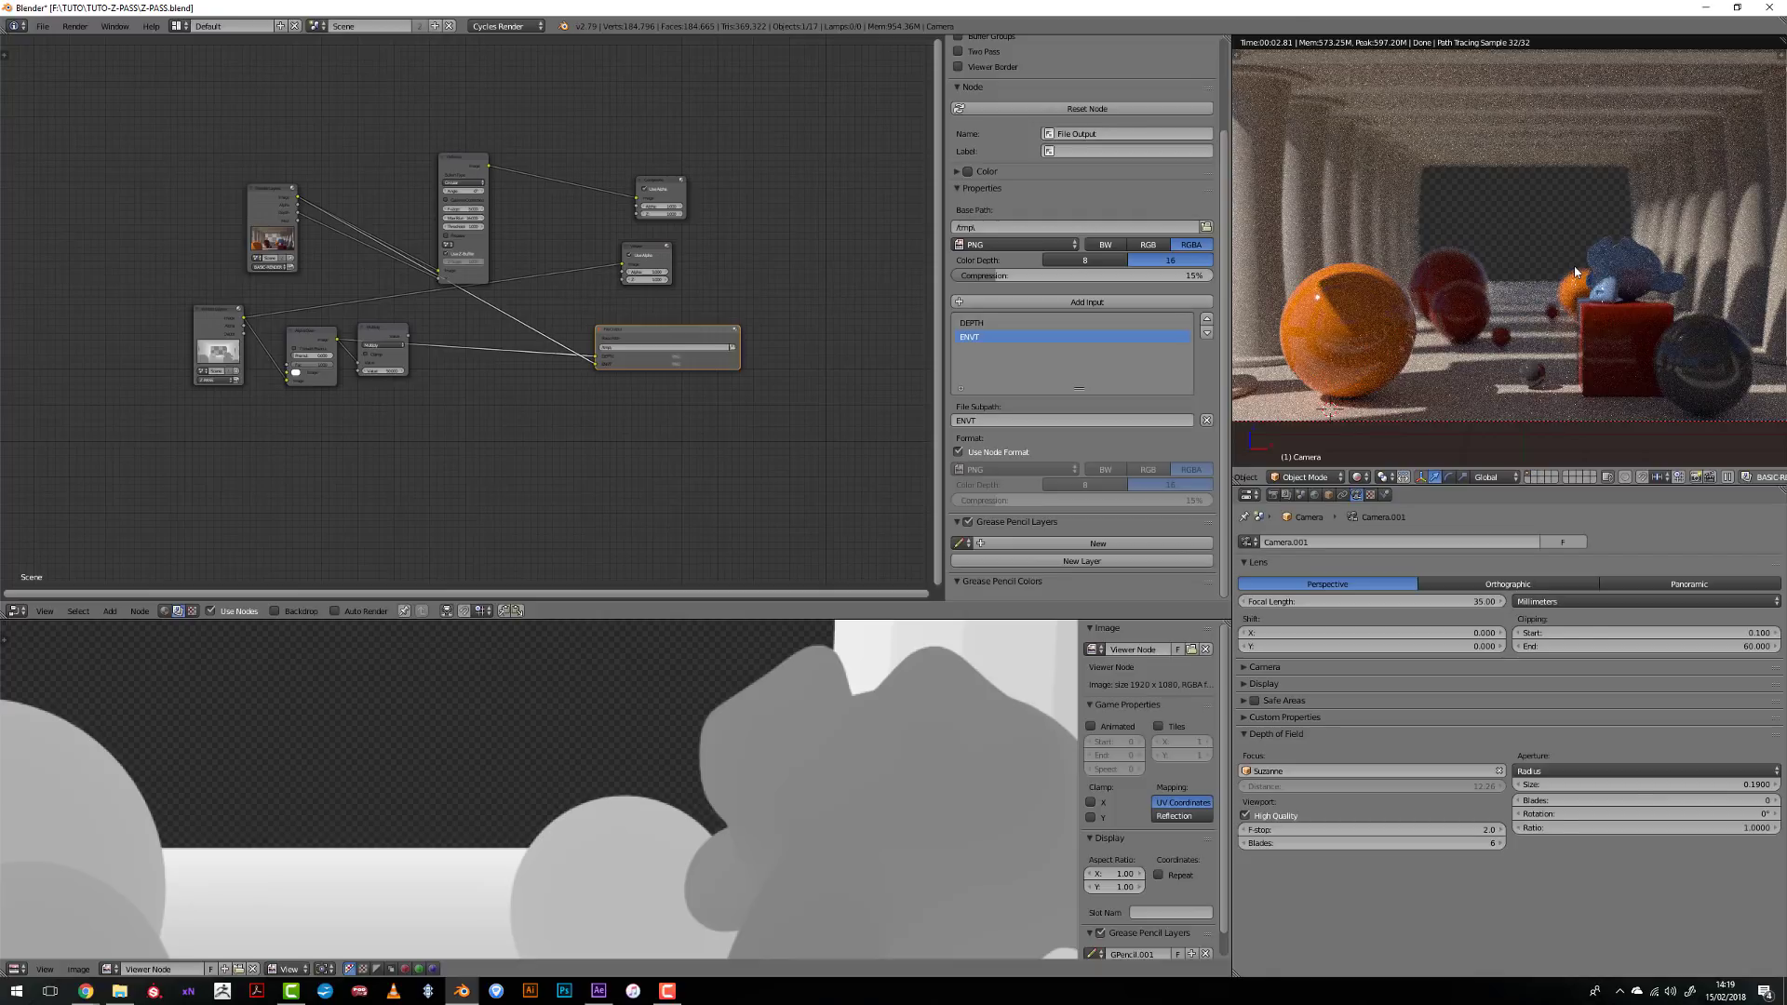
{"action": "scroll", "coordinate": [1446, 282], "scroll_direction": "up", "scroll_amount": 1}
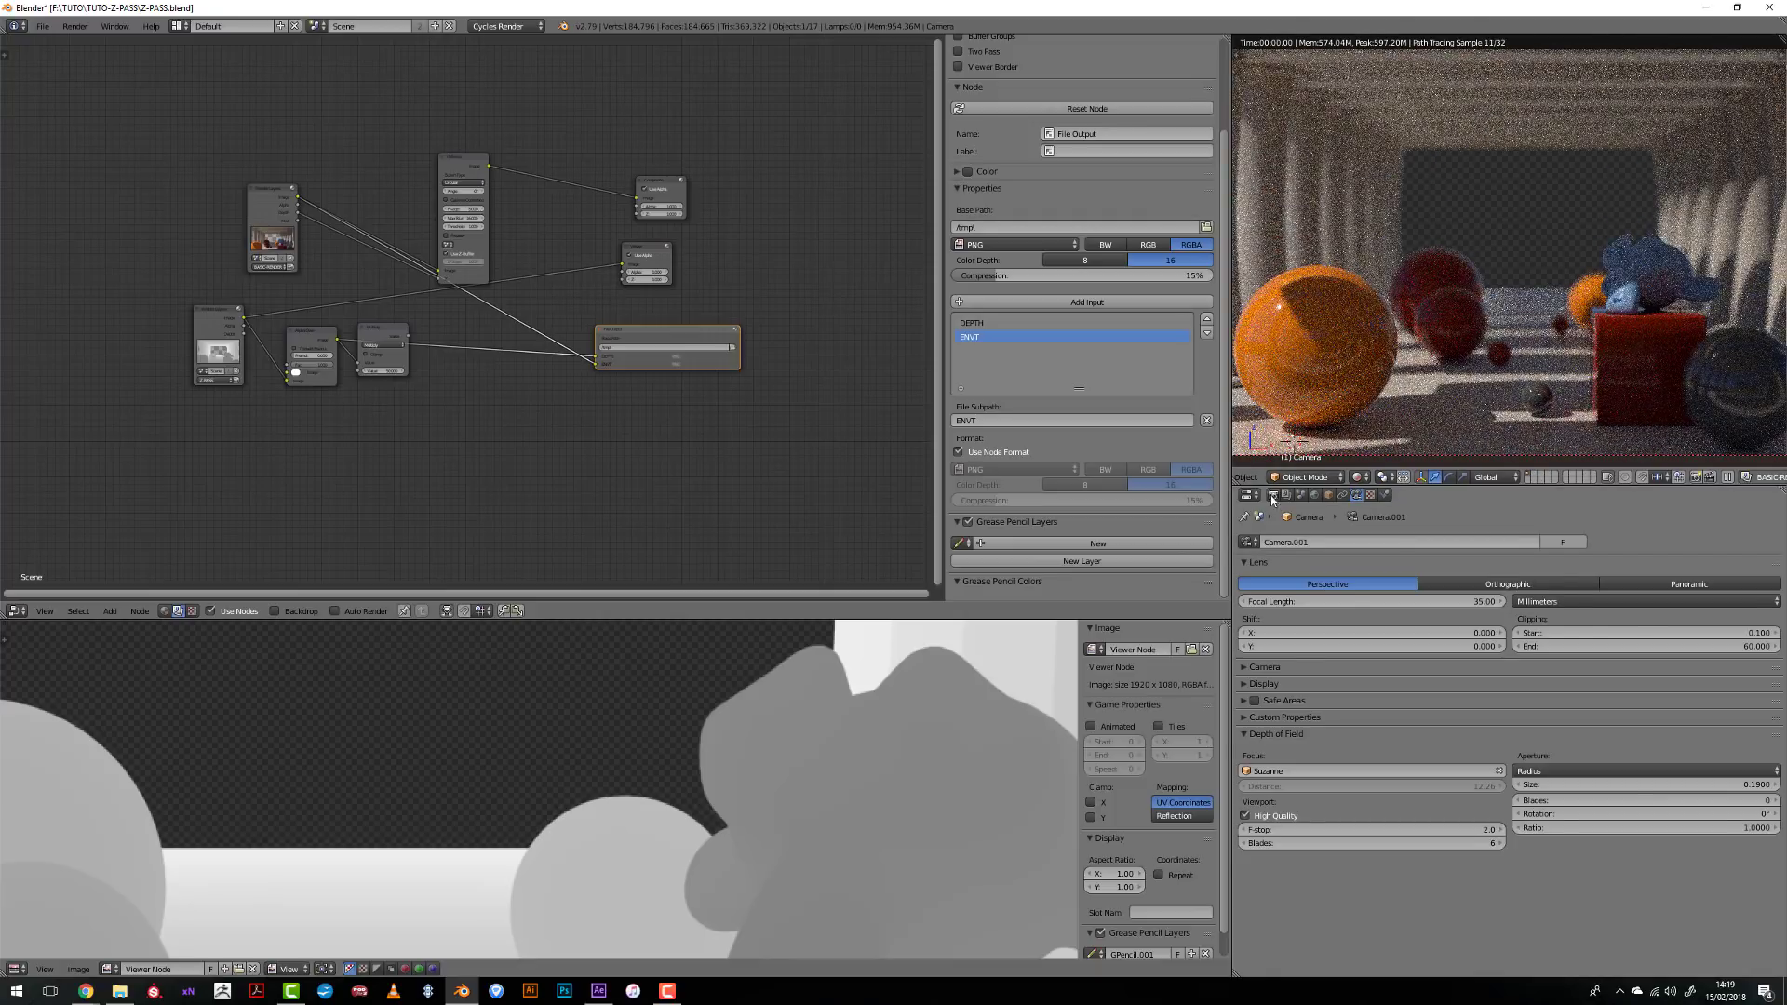
{"action": "left_click", "coordinate": [1272, 494]}
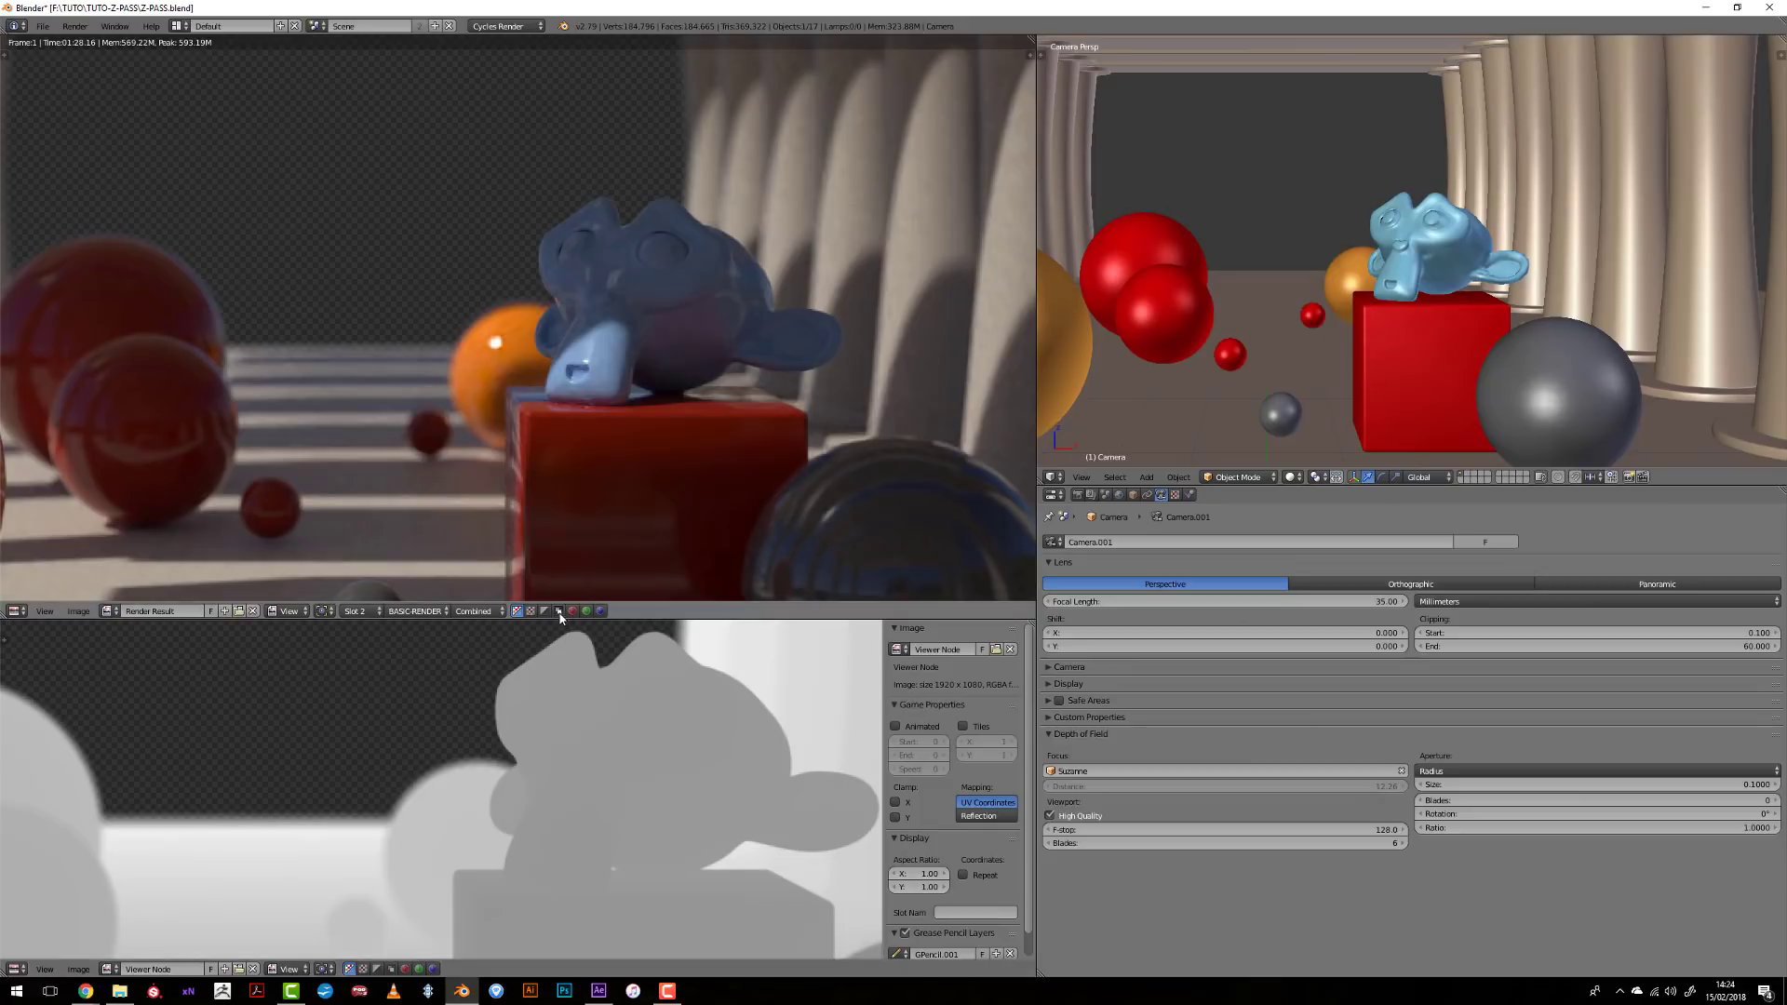
- Show the render result's Z-PASS depth layer and sample depth values on Suzanne
{"action": "left_click", "coordinate": [559, 611]}
{"action": "middle_click_drag", "start_coordinate": [440, 412], "coordinate": [755, 355]}
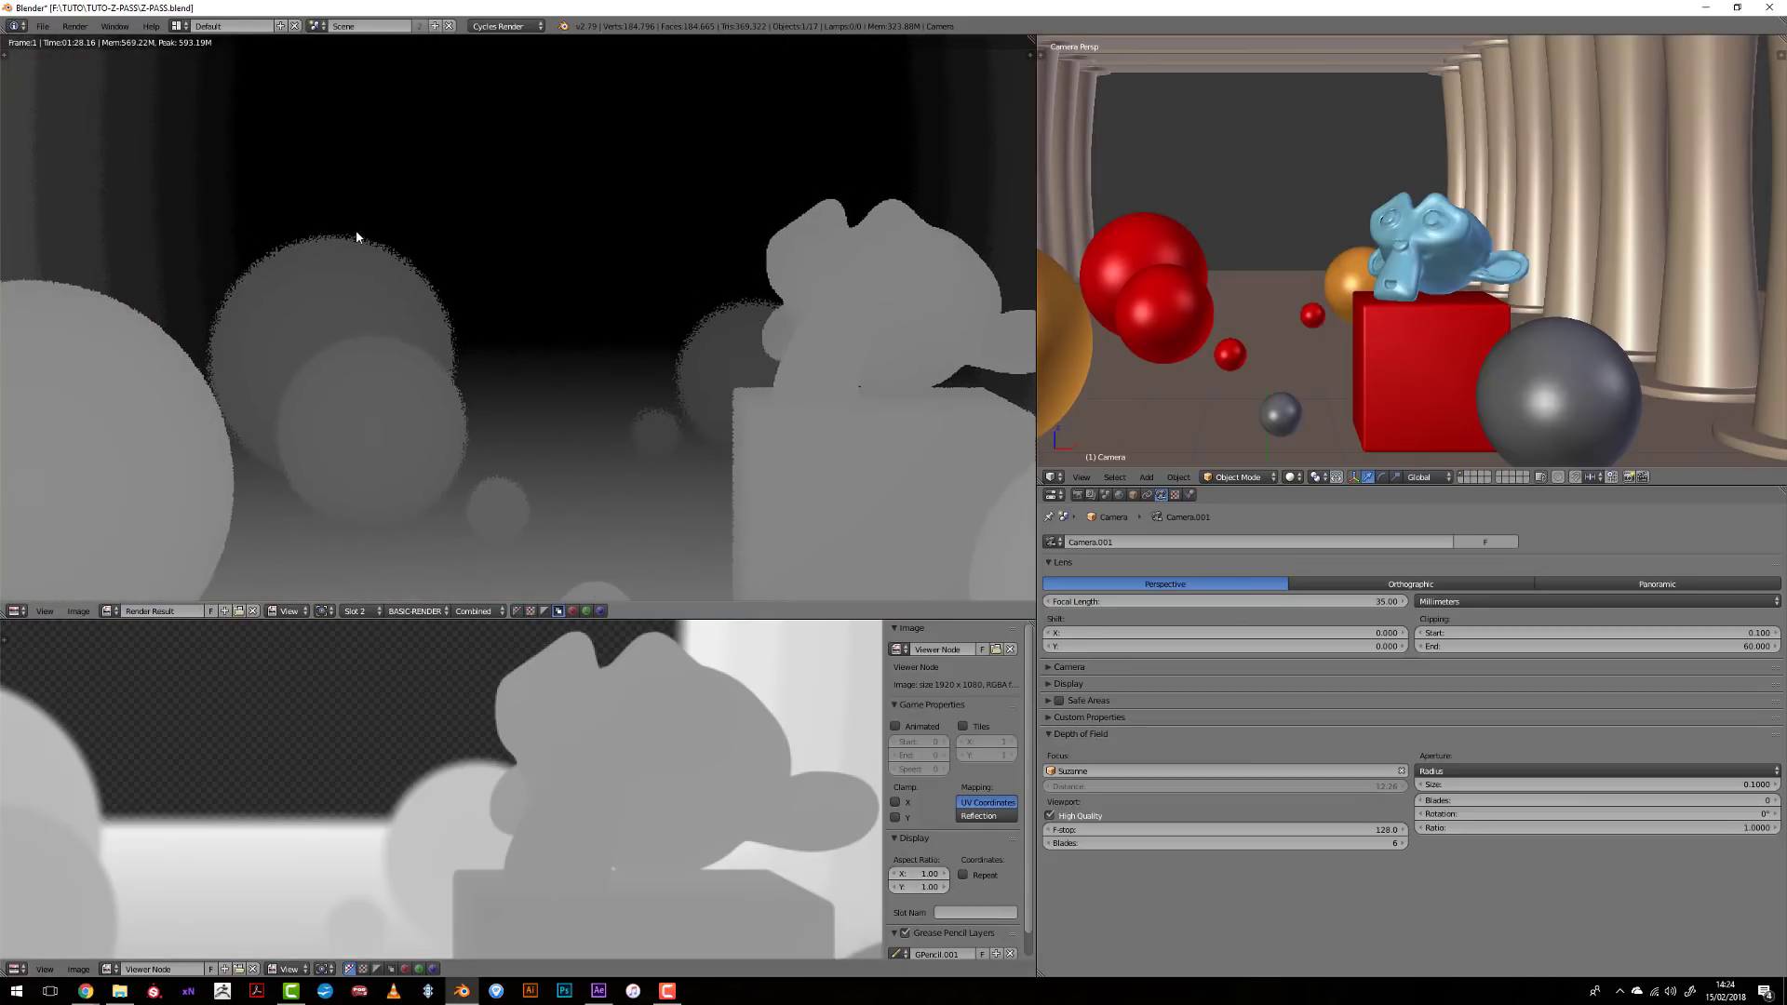
{"action": "scroll", "coordinate": [441, 264], "scroll_direction": "up", "scroll_amount": 6}
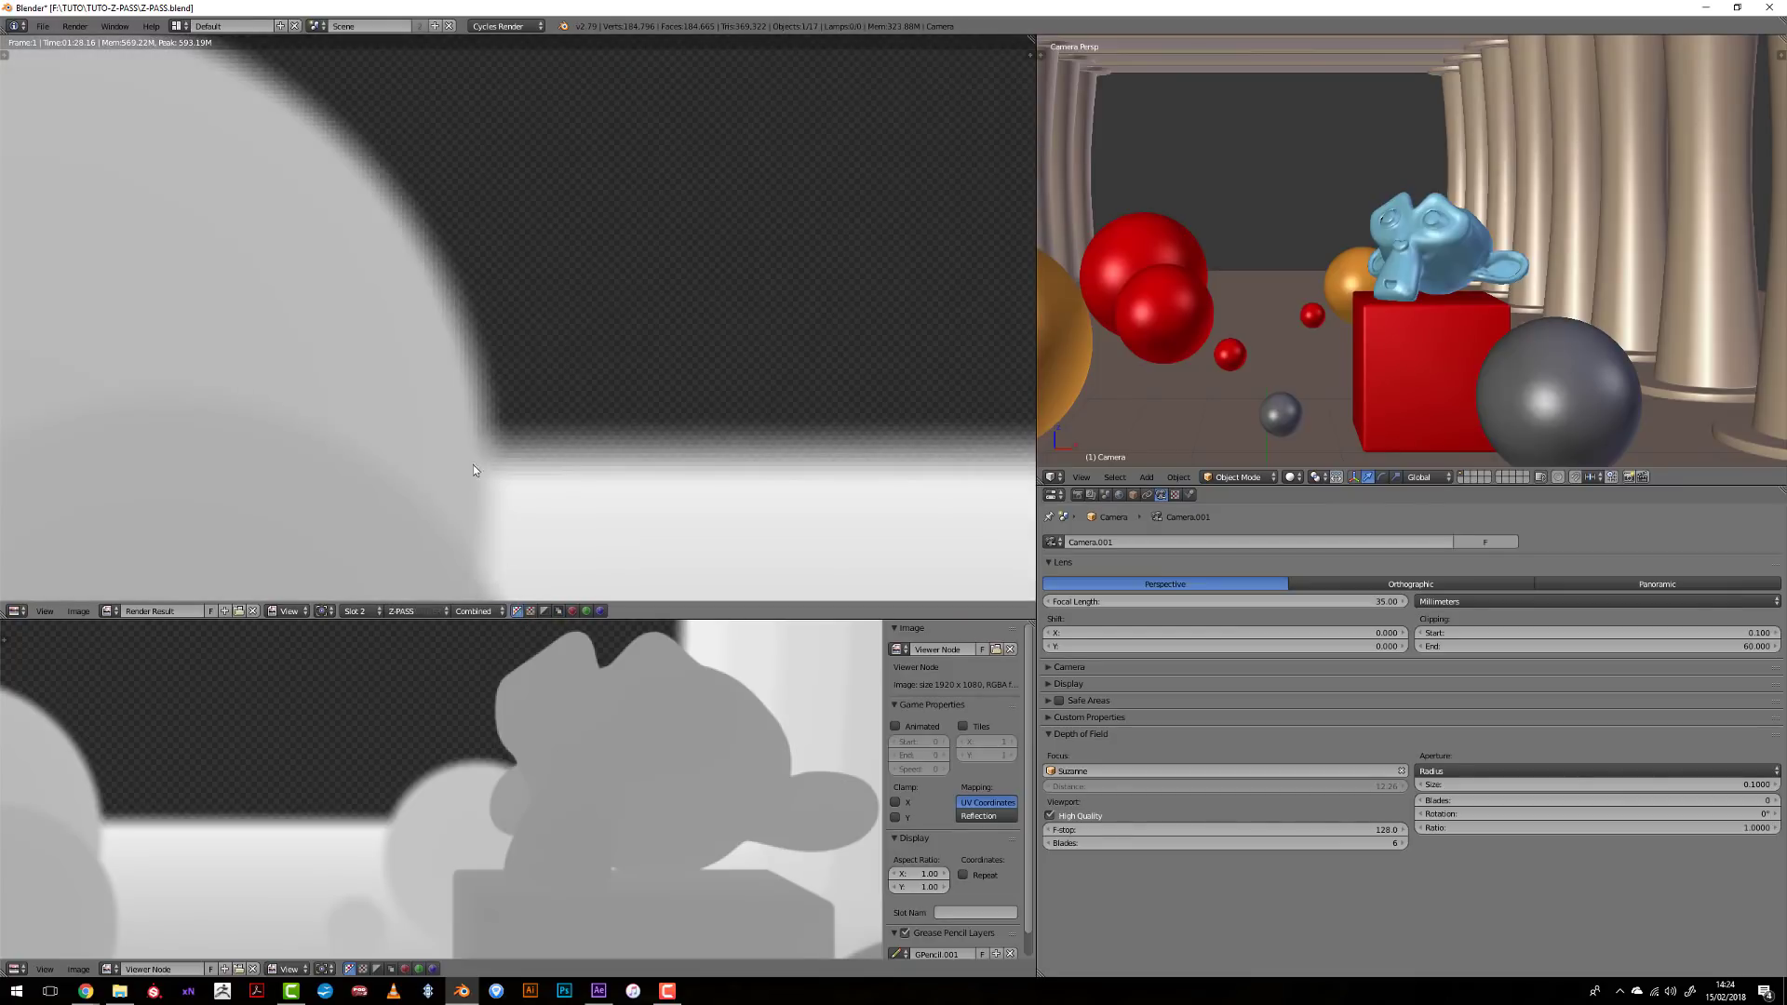
{"action": "mouse_move", "coordinate": [443, 339]}
{"action": "left_mouse_down"}
{"action": "mouse_move", "coordinate": [462, 303]}
{"action": "mouse_move", "coordinate": [428, 341]}
{"action": "left_mouse_up"}
{"action": "scroll", "coordinate": [428, 340], "scroll_direction": "down", "scroll_amount": 5}
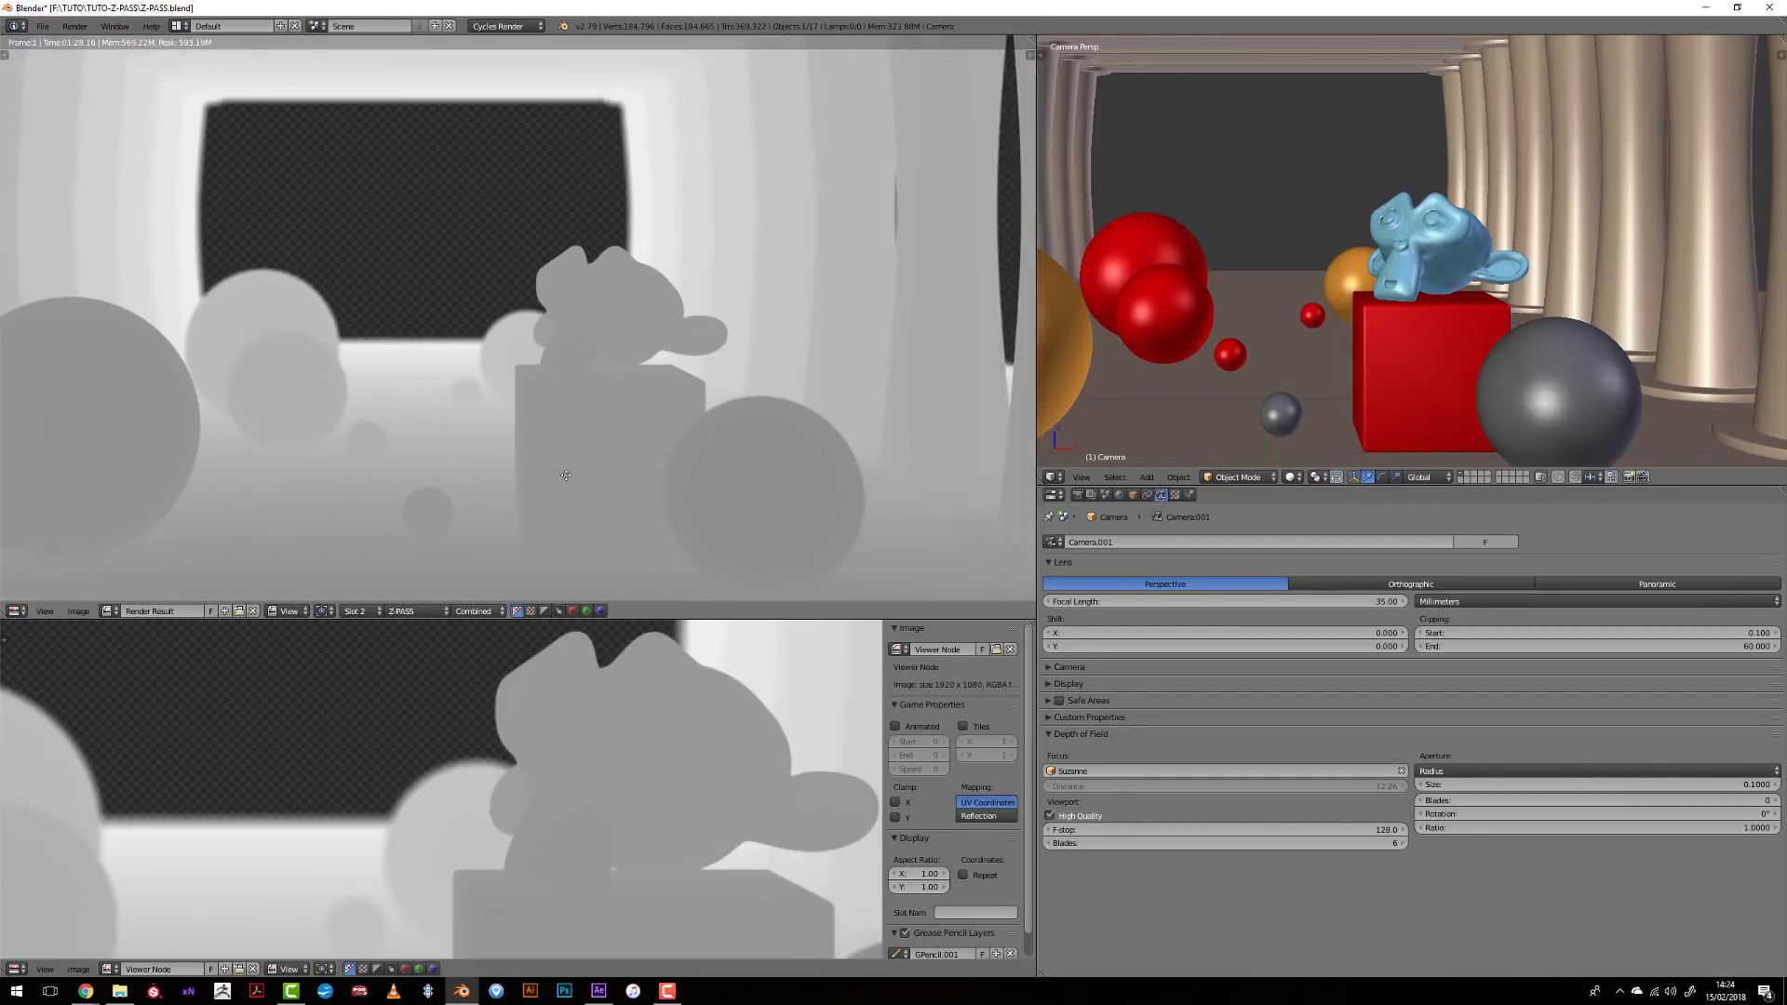
{"action": "scroll", "coordinate": [598, 238], "scroll_direction": "up", "scroll_amount": 5}
{"action": "left_click_drag", "start_coordinate": [598, 190], "coordinate": [427, 225]}
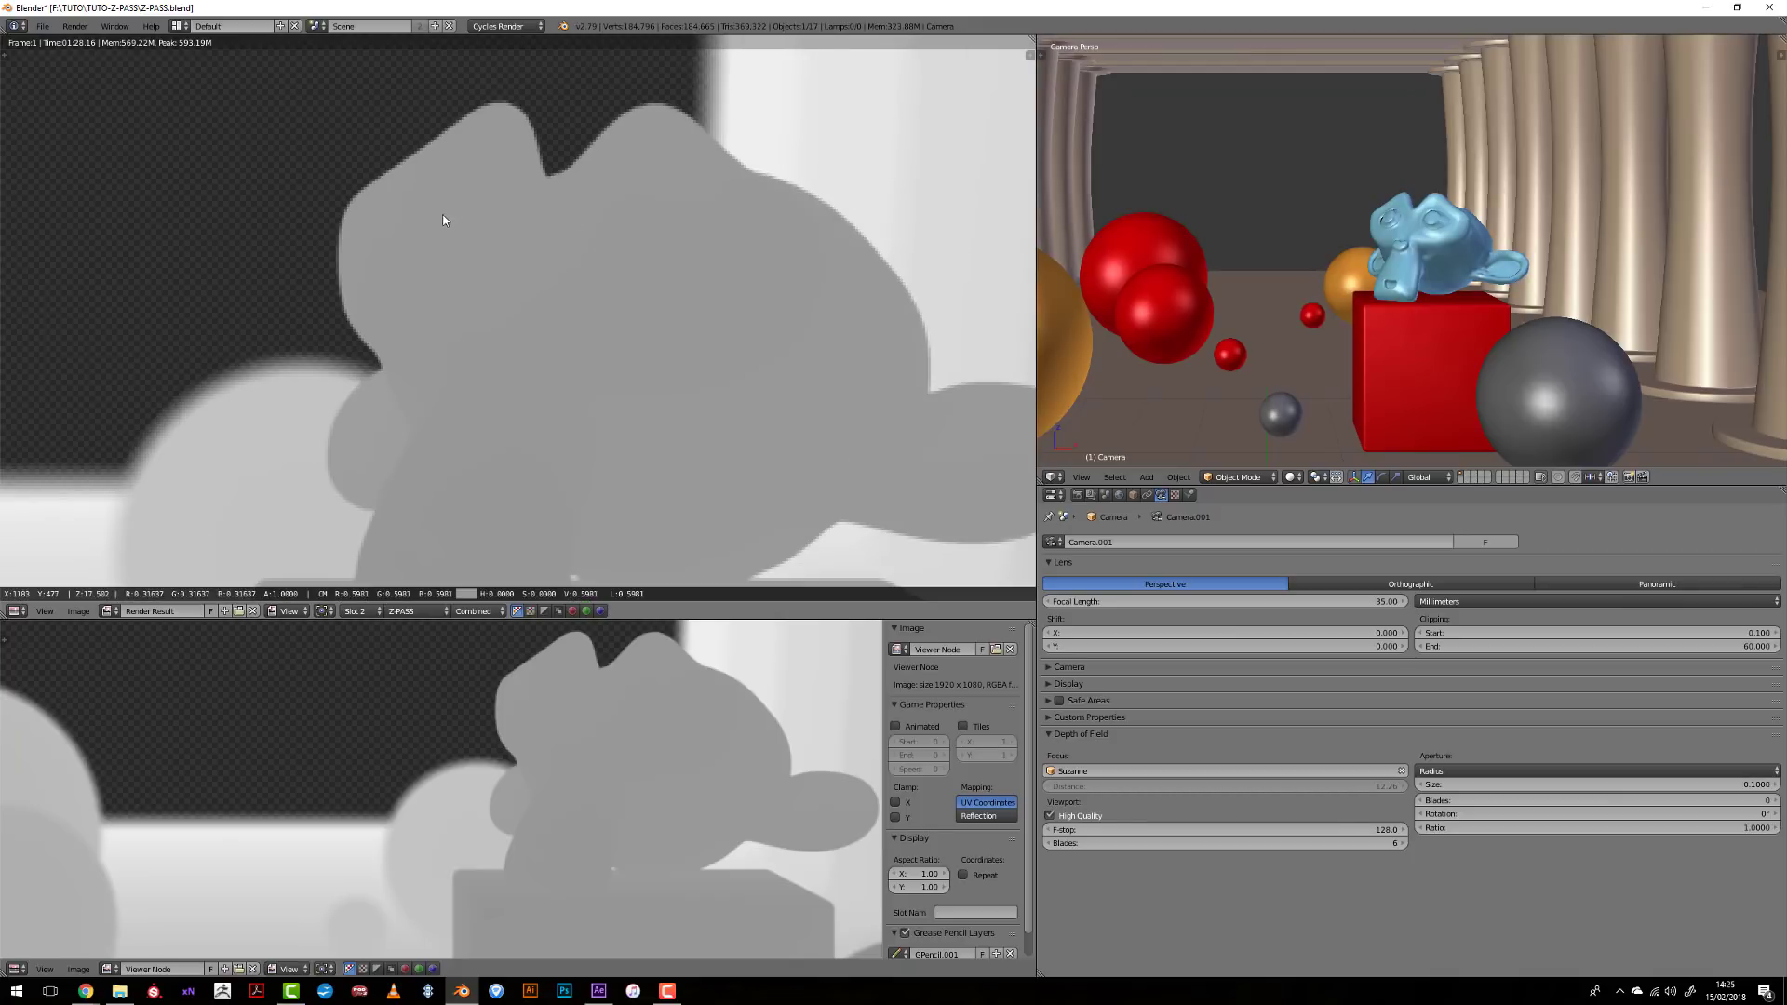
{"action": "left_click_drag", "start_coordinate": [427, 438], "coordinate": [482, 405]}
- Sample depth values across the background, lower areas and neighbouring pixels of the Z-pass image
{"action": "scroll", "coordinate": [300, 416], "scroll_direction": "down", "scroll_amount": 3}
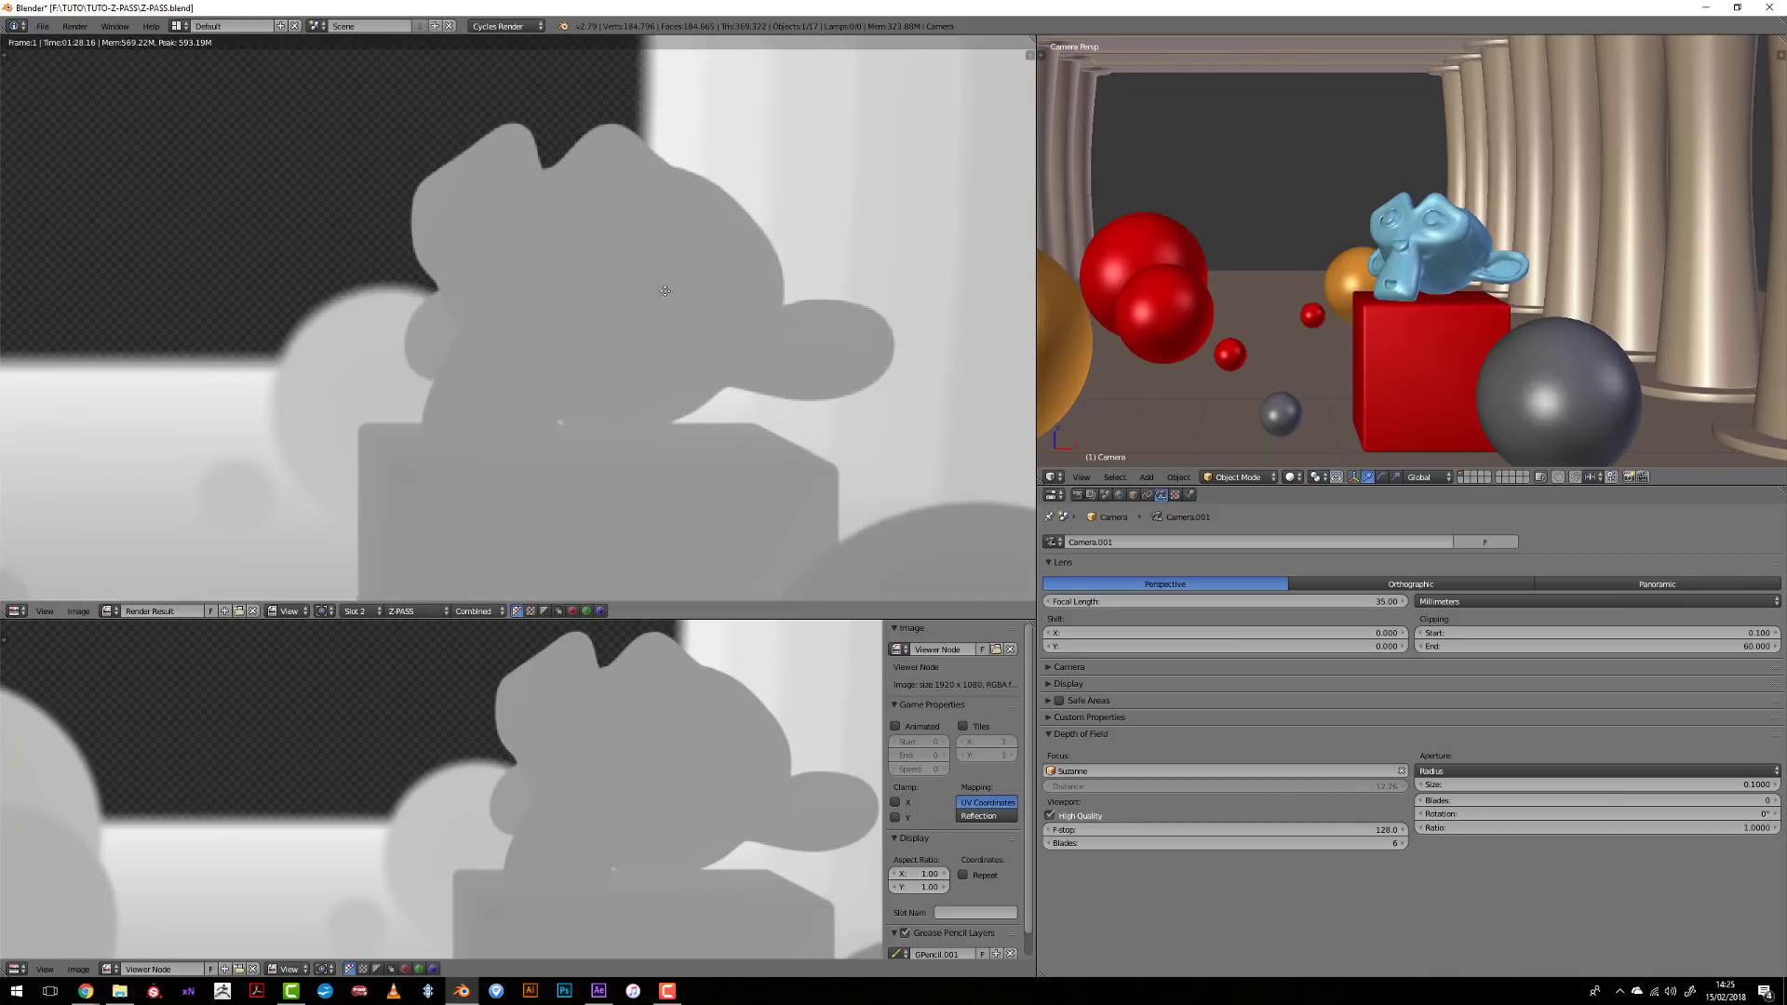
{"action": "middle_click_drag", "start_coordinate": [300, 416], "coordinate": [374, 456]}
{"action": "left_click_drag", "start_coordinate": [326, 499], "coordinate": [447, 247]}
{"action": "left_click_drag", "start_coordinate": [261, 485], "coordinate": [296, 414]}
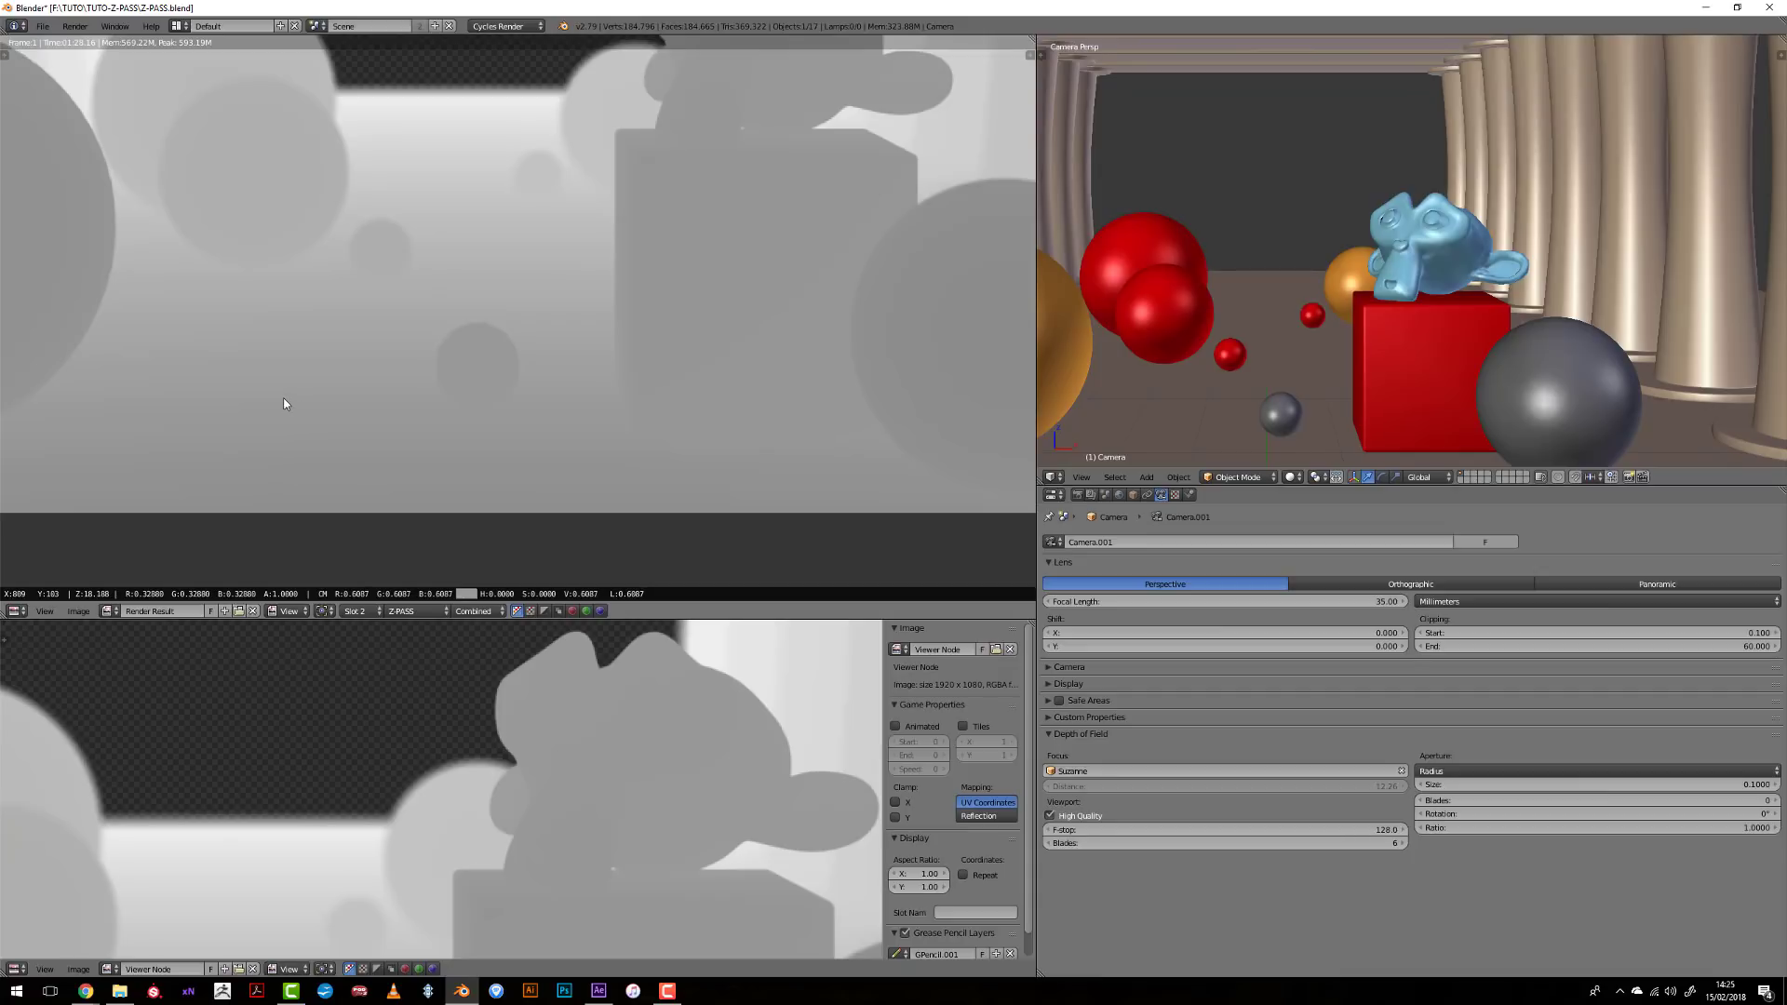
{"action": "left_click_drag", "start_coordinate": [287, 406], "coordinate": [292, 405]}
{"action": "left_click_drag", "start_coordinate": [311, 390], "coordinate": [381, 365]}
{"action": "scroll", "coordinate": [437, 373], "scroll_direction": "down", "scroll_amount": 3}
{"action": "middle_click_drag", "start_coordinate": [474, 380], "coordinate": [456, 421]}
{"action": "scroll", "coordinate": [505, 404], "scroll_direction": "up", "scroll_amount": 2}
{"action": "scroll", "coordinate": [462, 375], "scroll_direction": "down", "scroll_amount": 2}
{"action": "scroll", "coordinate": [456, 420], "scroll_direction": "down", "scroll_amount": 1}
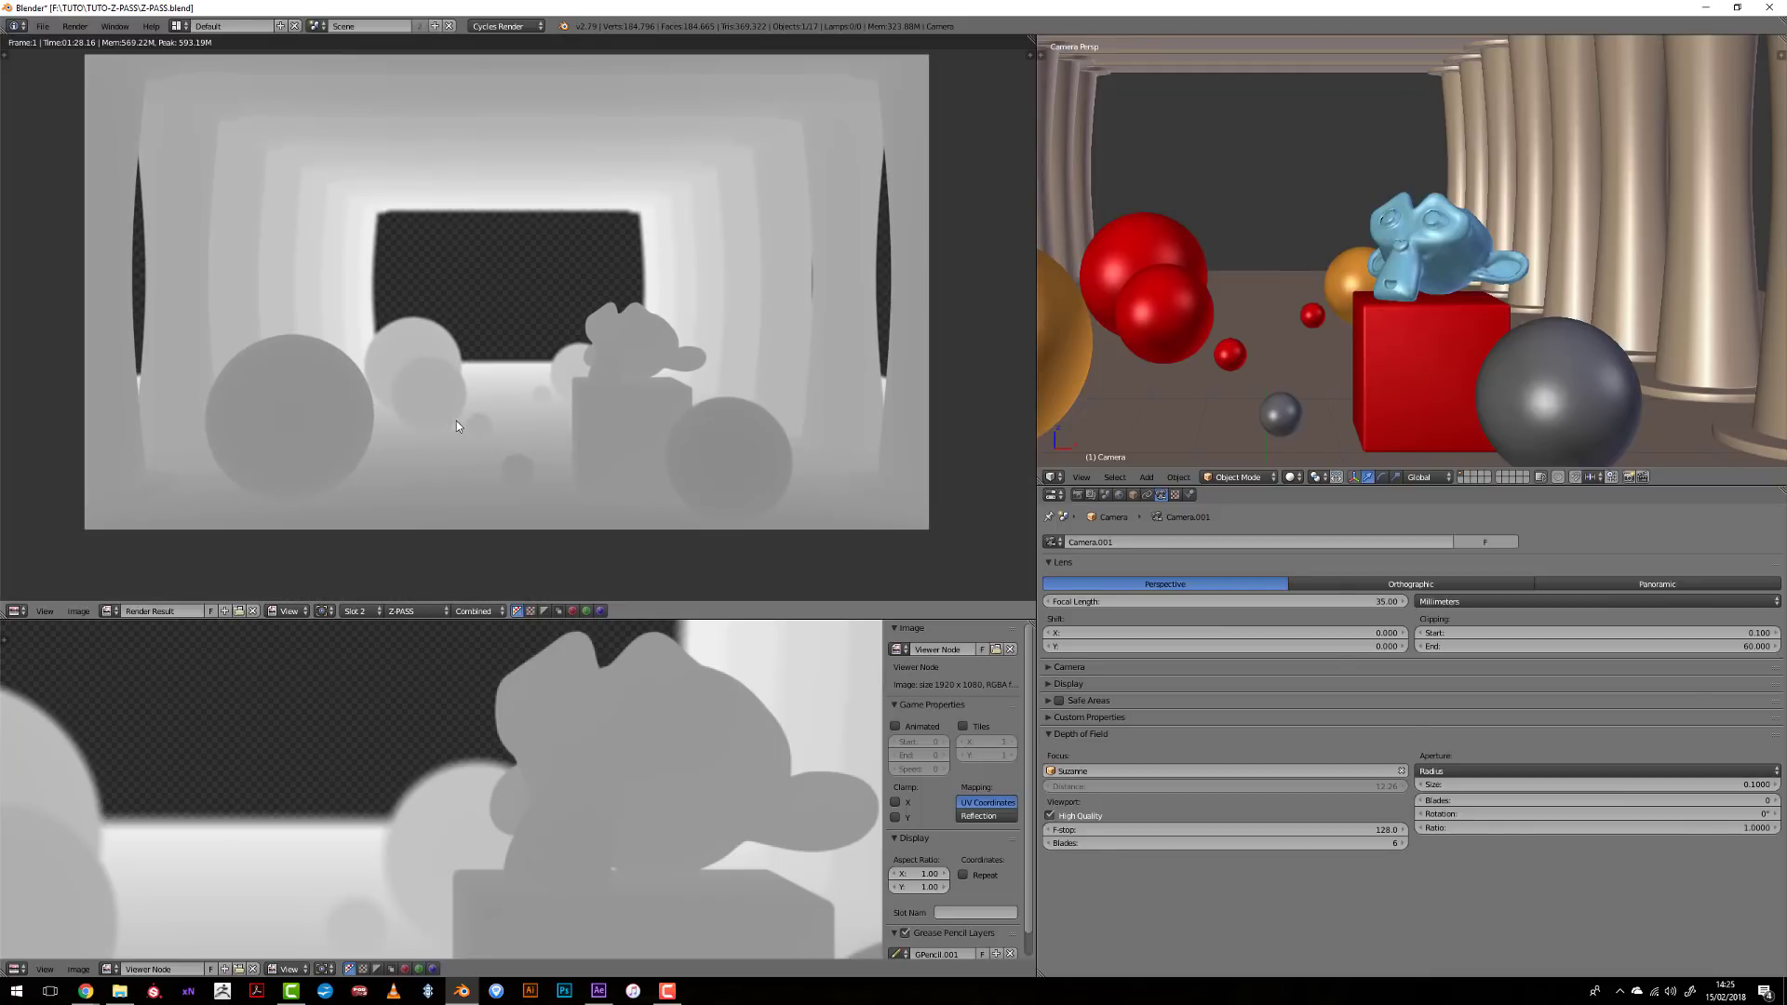